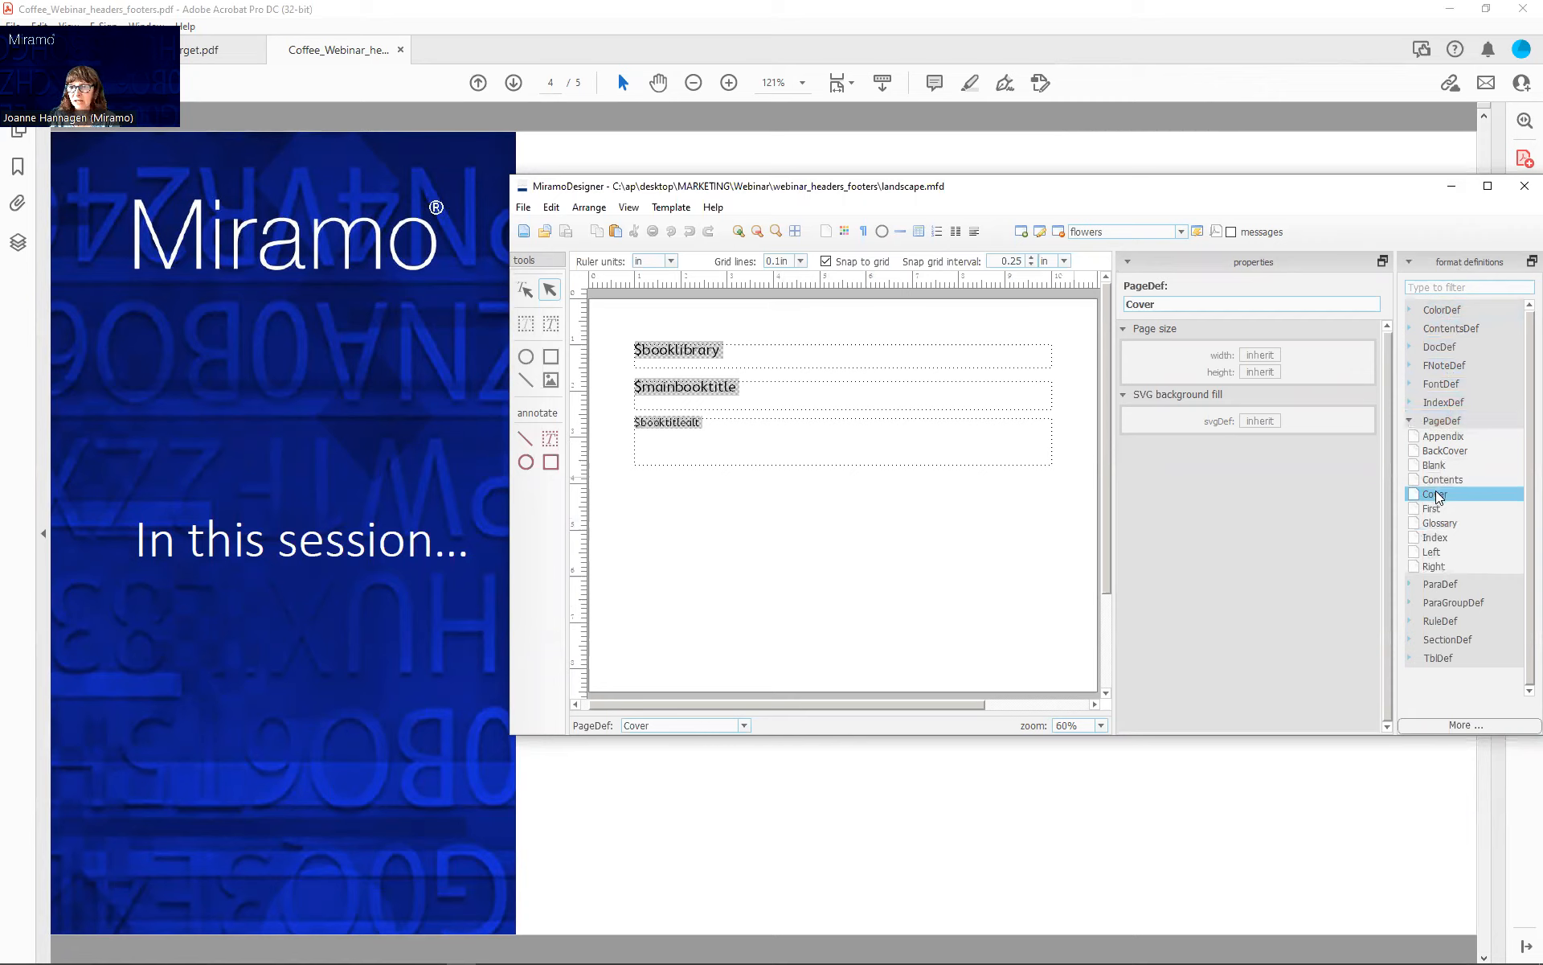
- Review the Right, Left and Cover page definitions, checking the size and position of the $booklibrary text frame on the cover
click(1435, 566)
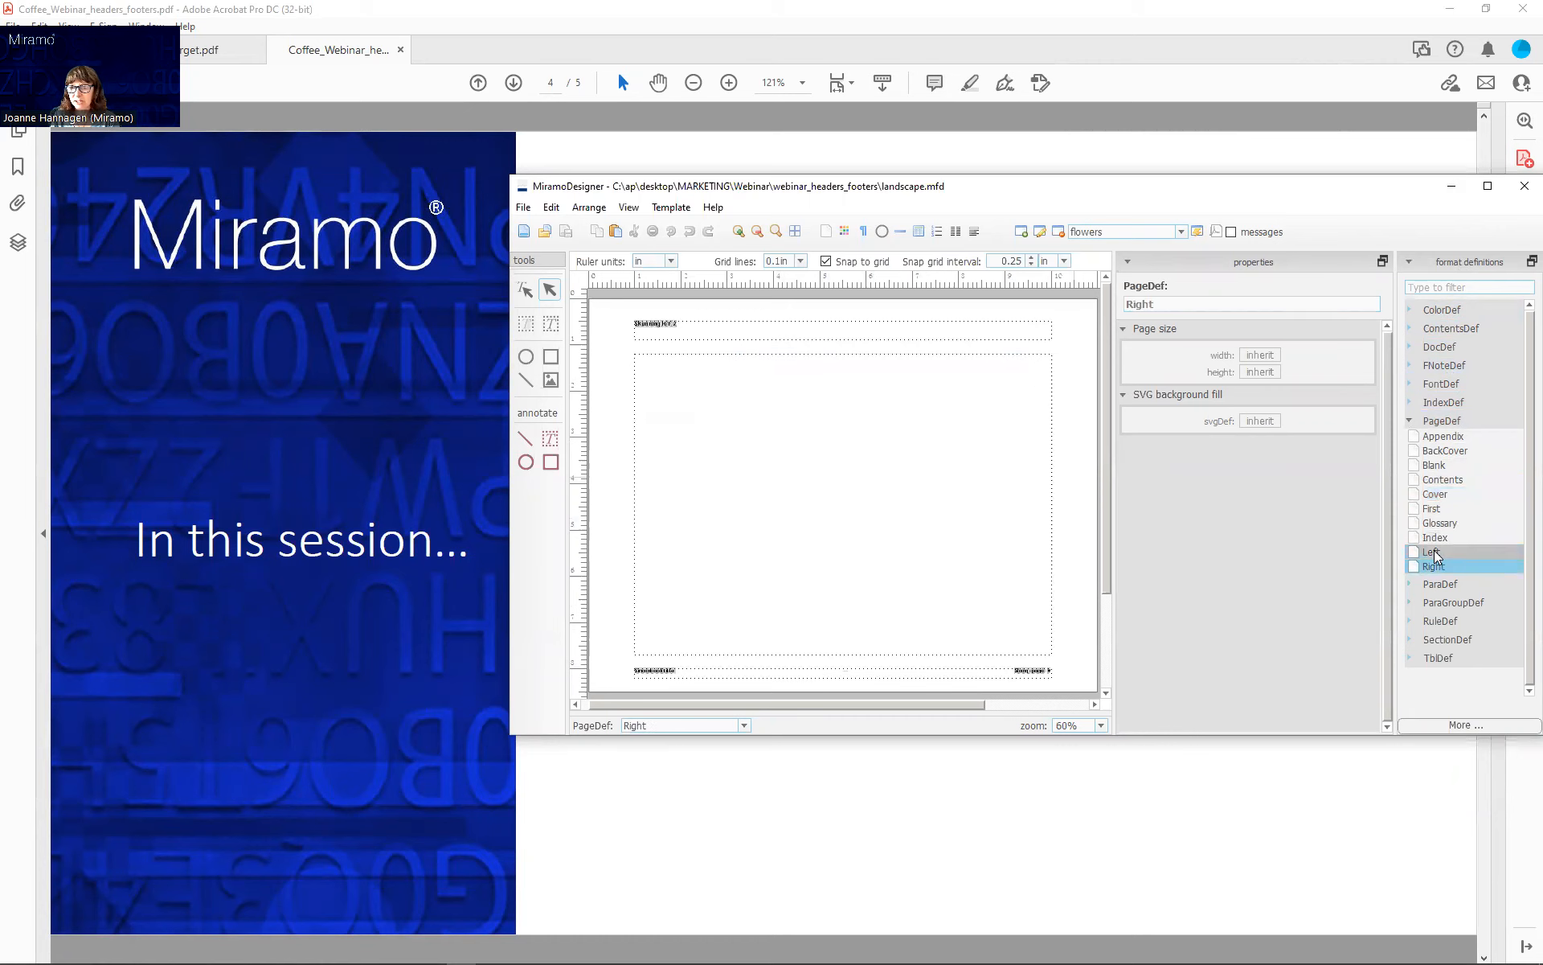
click(1435, 553)
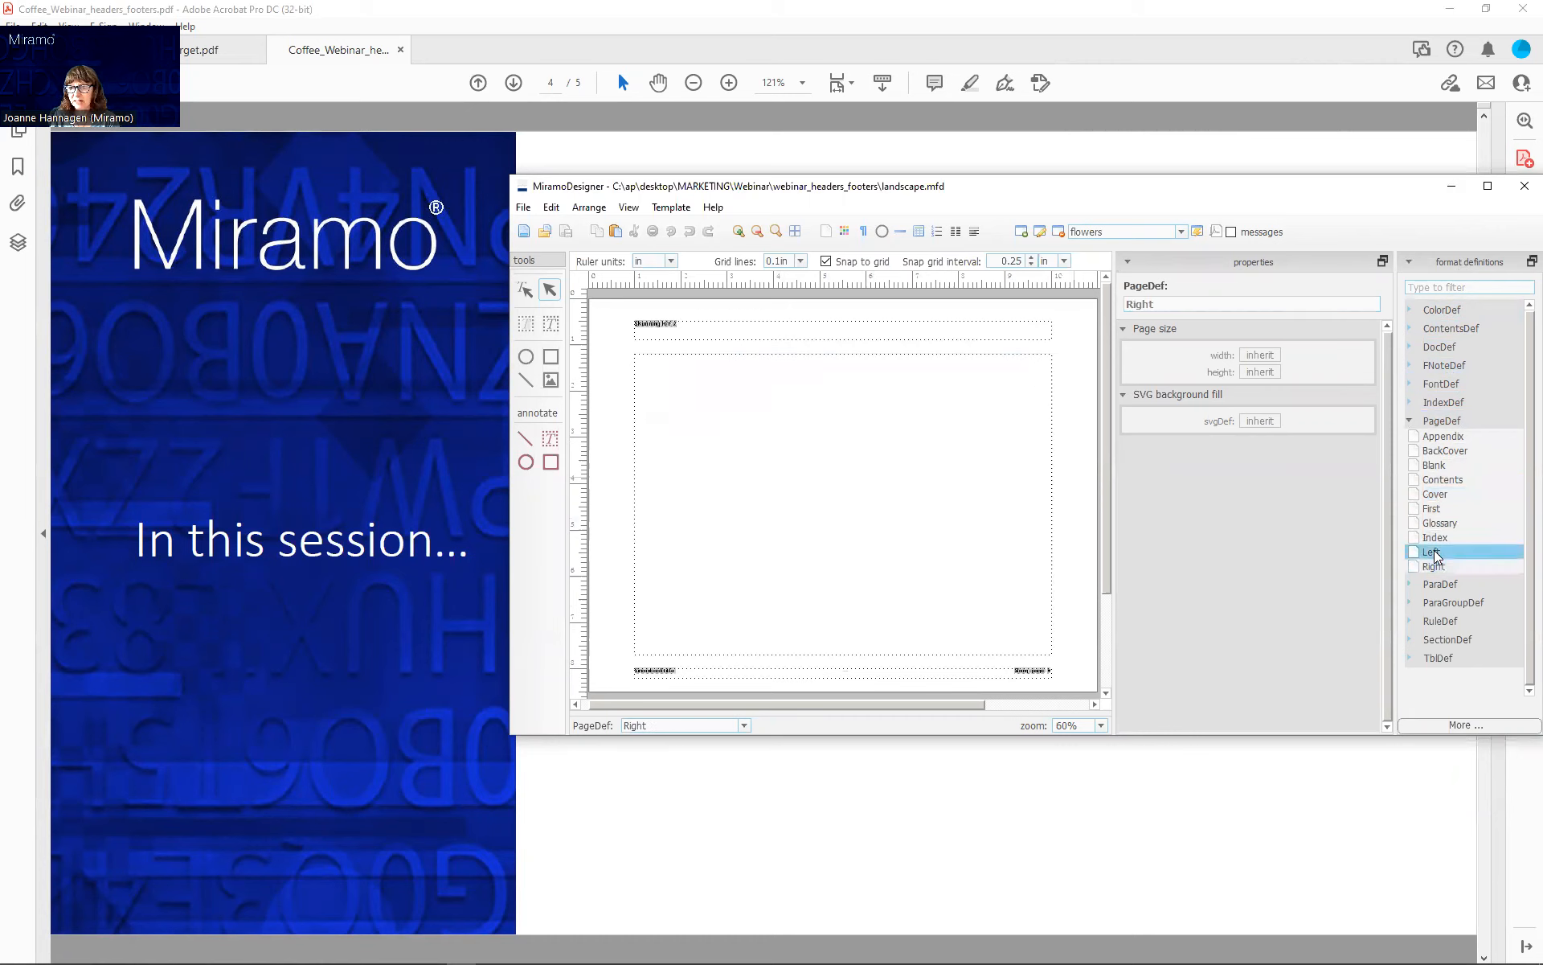
click(1442, 497)
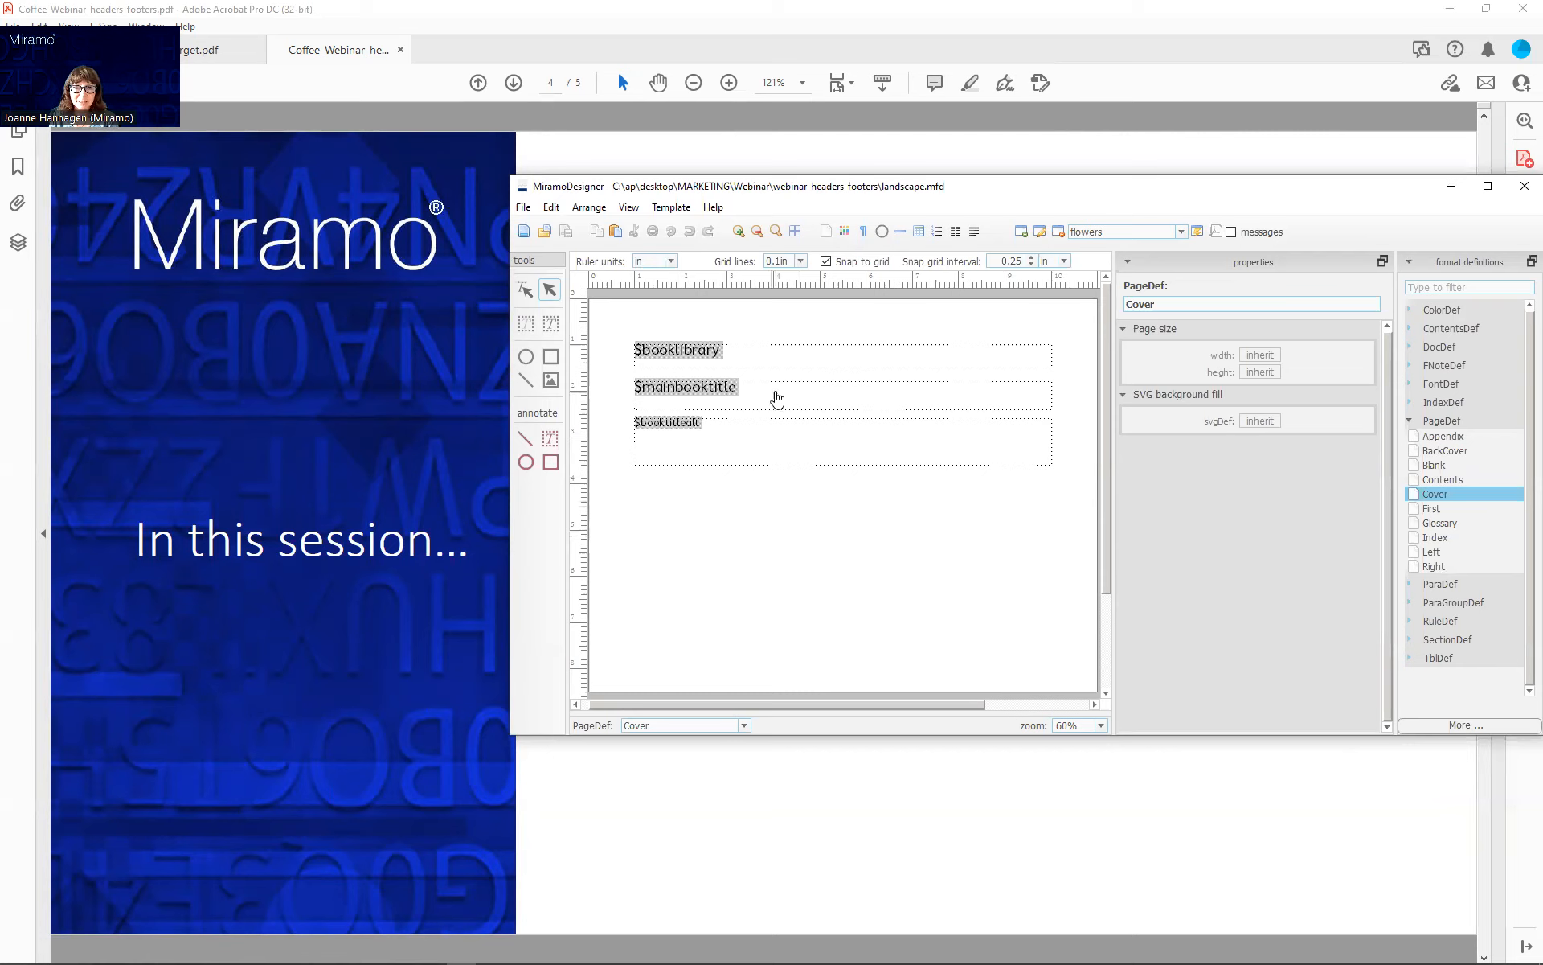
click(794, 362)
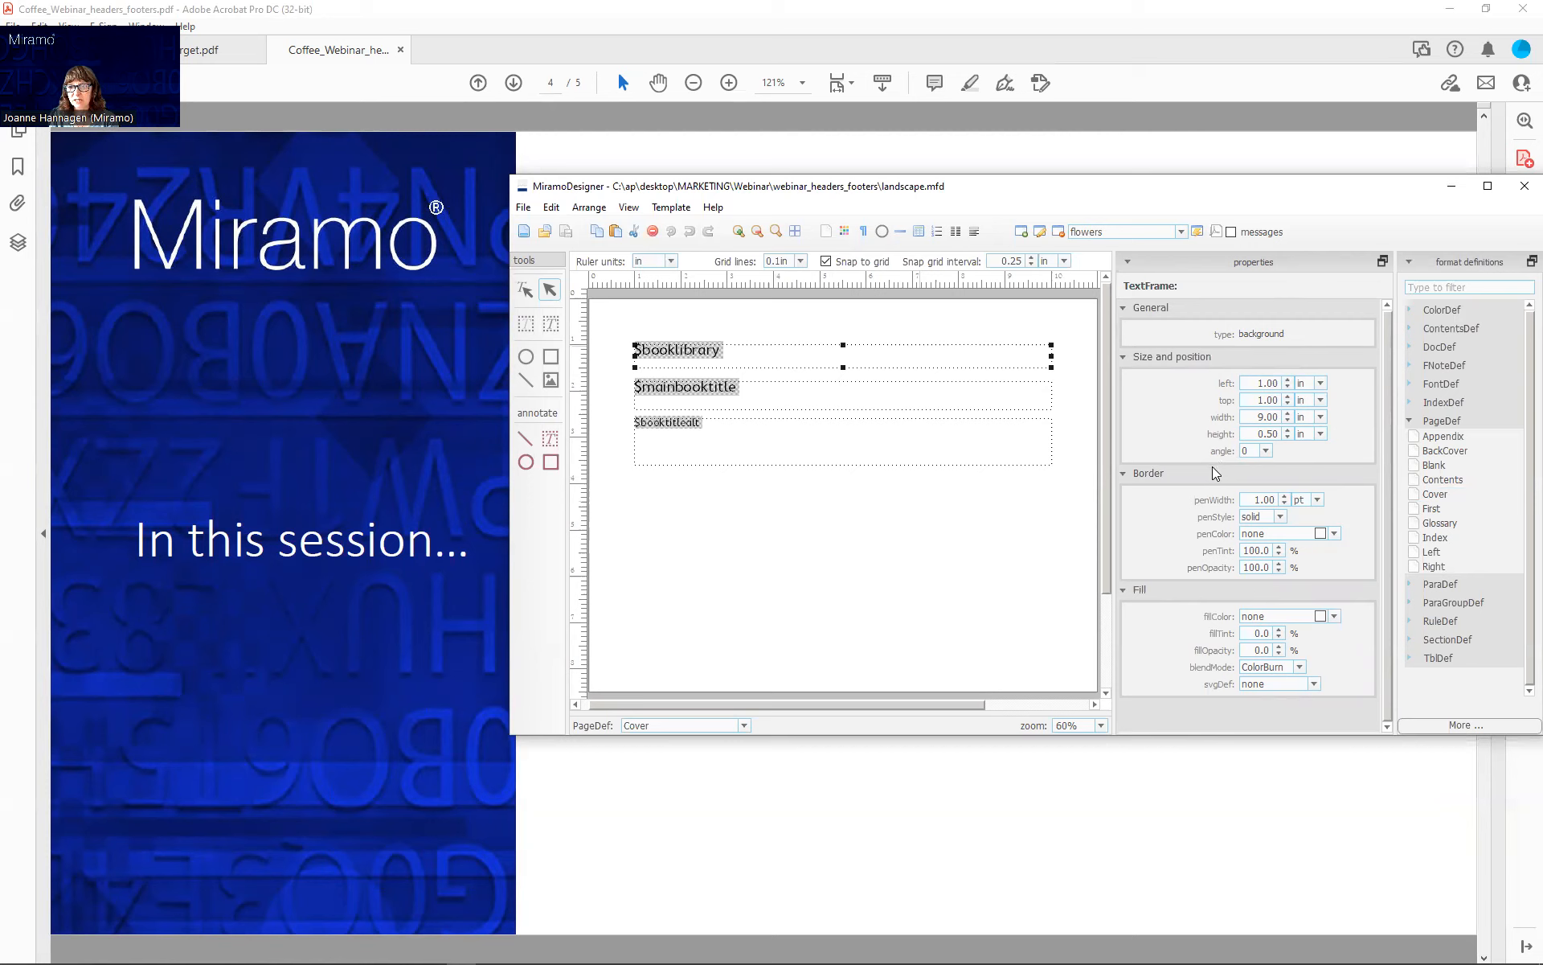
mouse_move(868, 348)
mouse_down()
mouse_move(861, 563)
mouse_move(878, 586)
mouse_move(865, 359)
mouse_move(888, 358)
mouse_up()
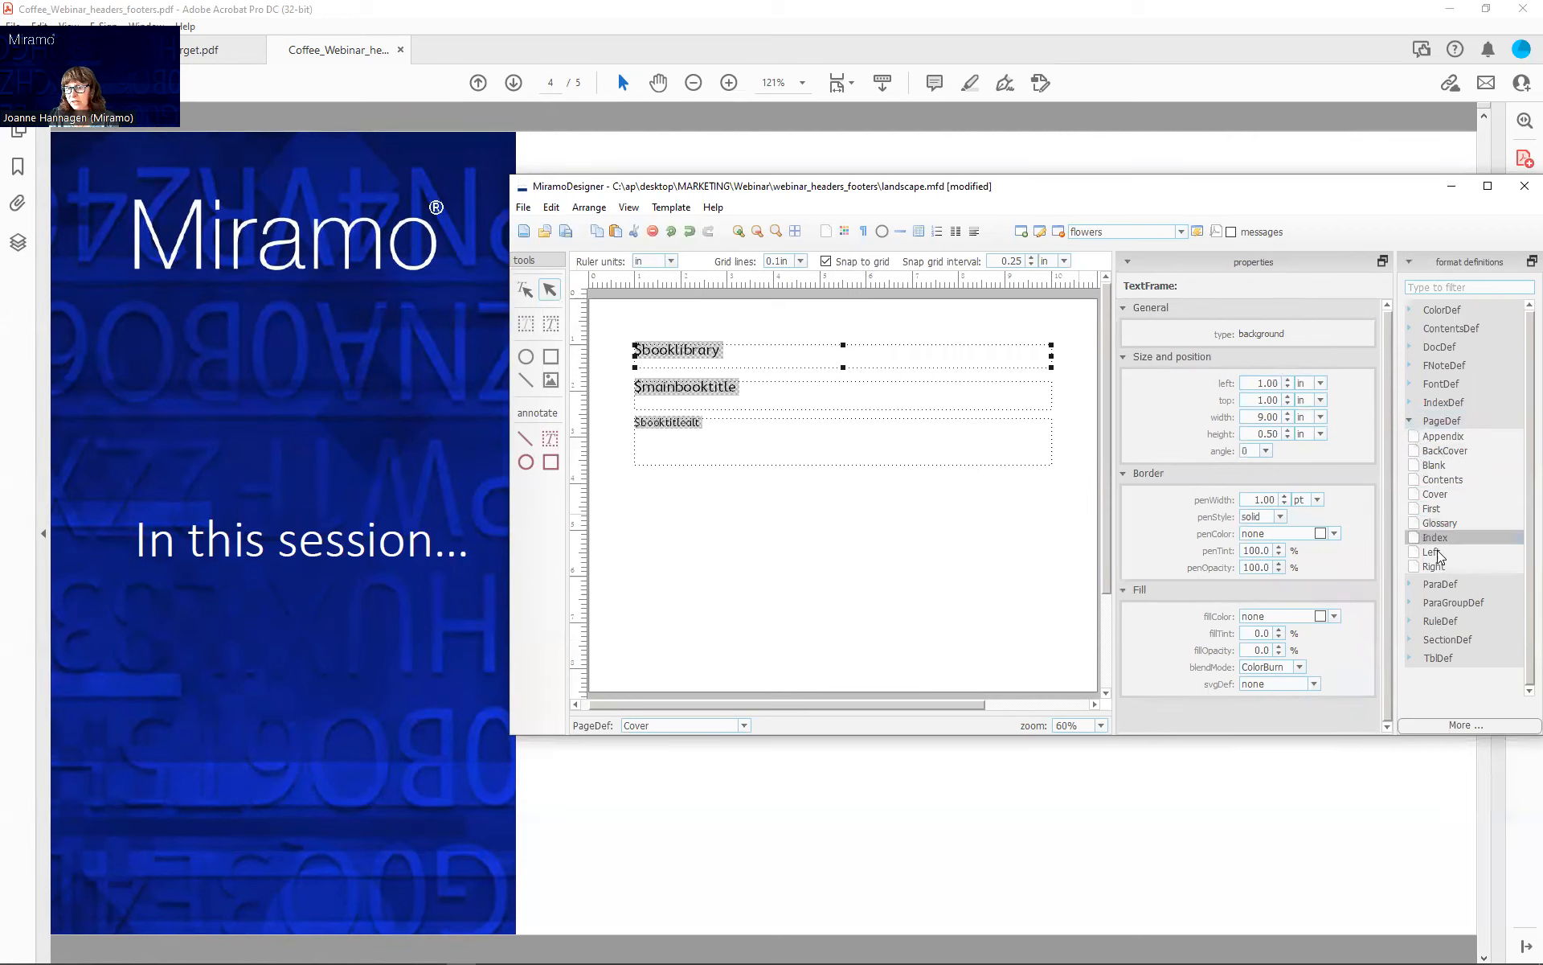
- Open the chapterName paragraph definition and look through its font, alignment, spacing, placement and line-breaking properties
click(1411, 586)
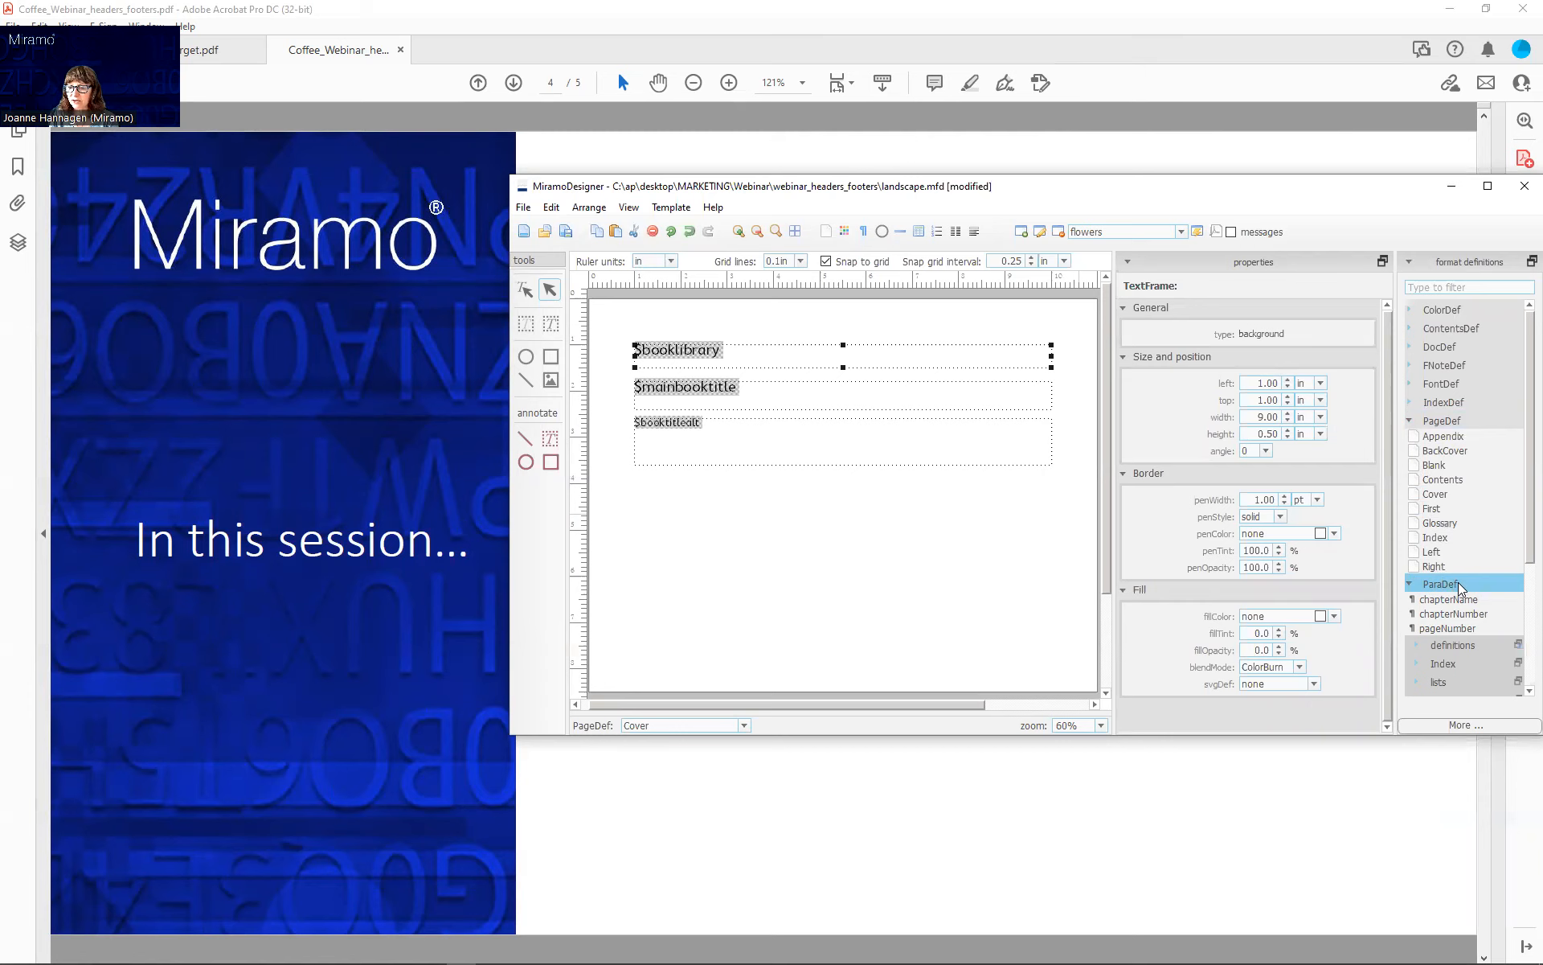
click(1452, 598)
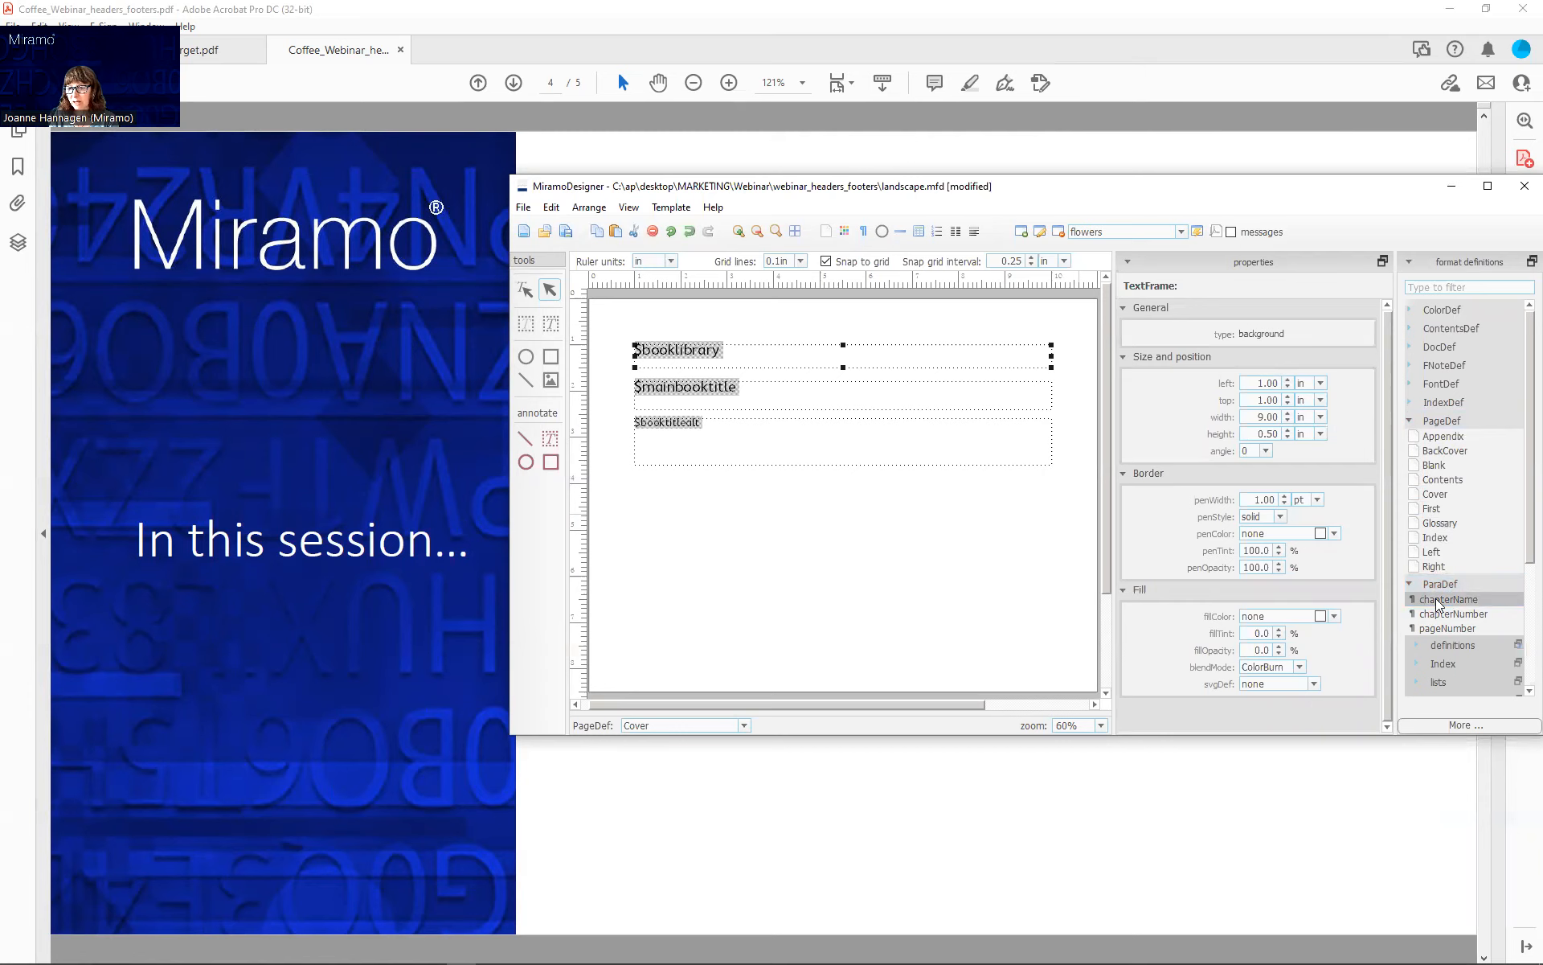
click(1439, 601)
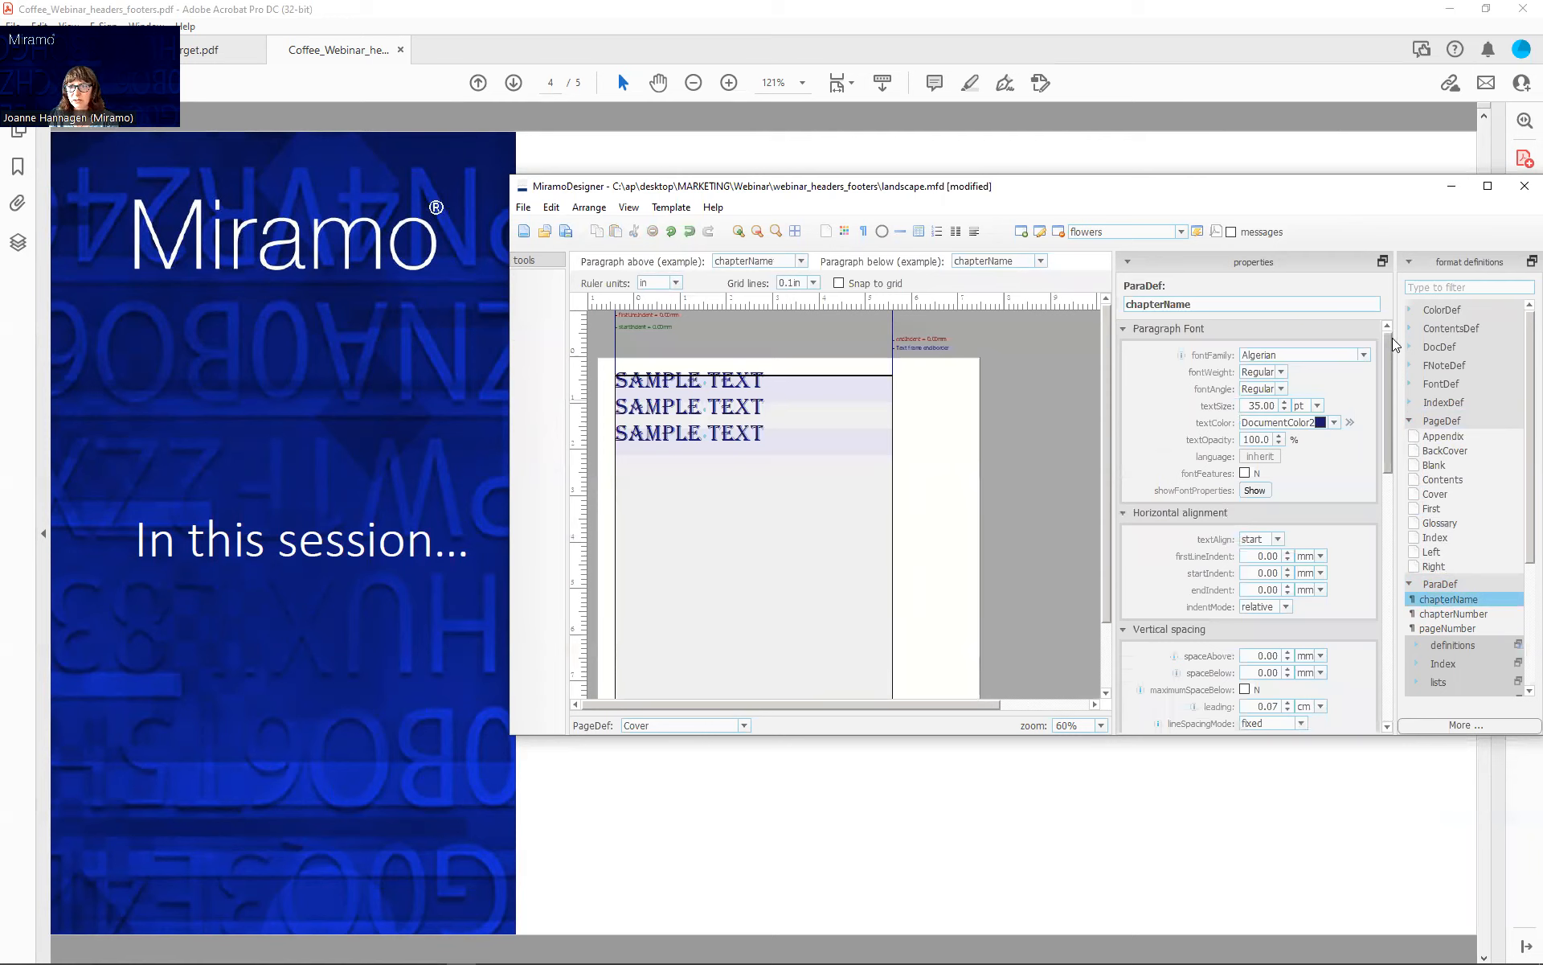
scroll(1394, 357, down, 3)
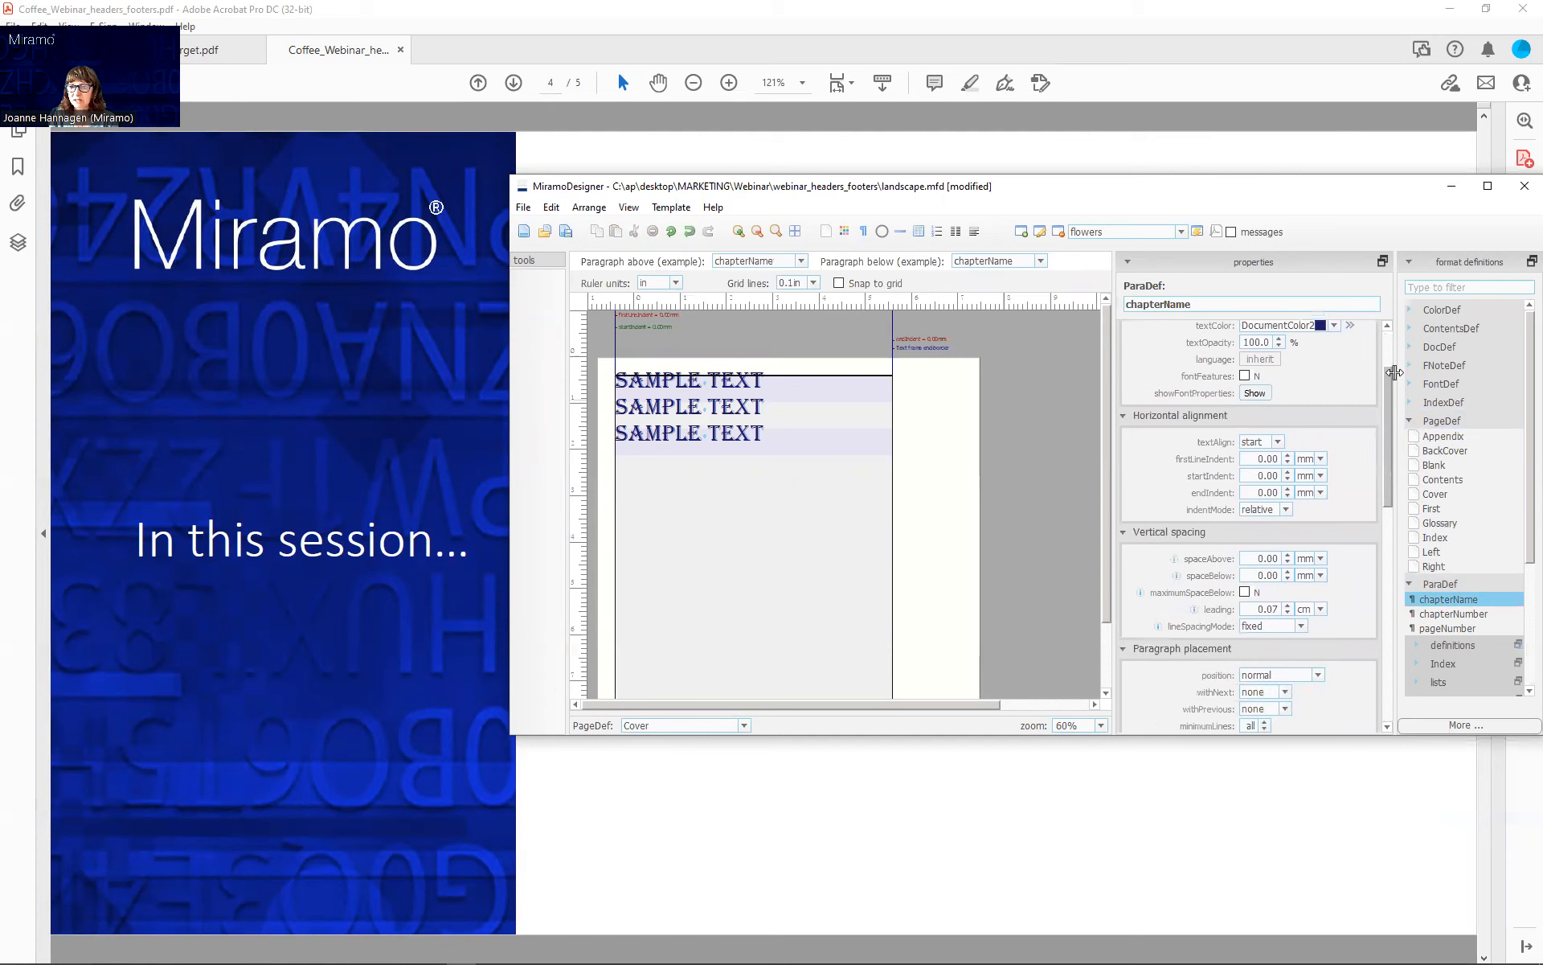
scroll(1395, 371, down, 7)
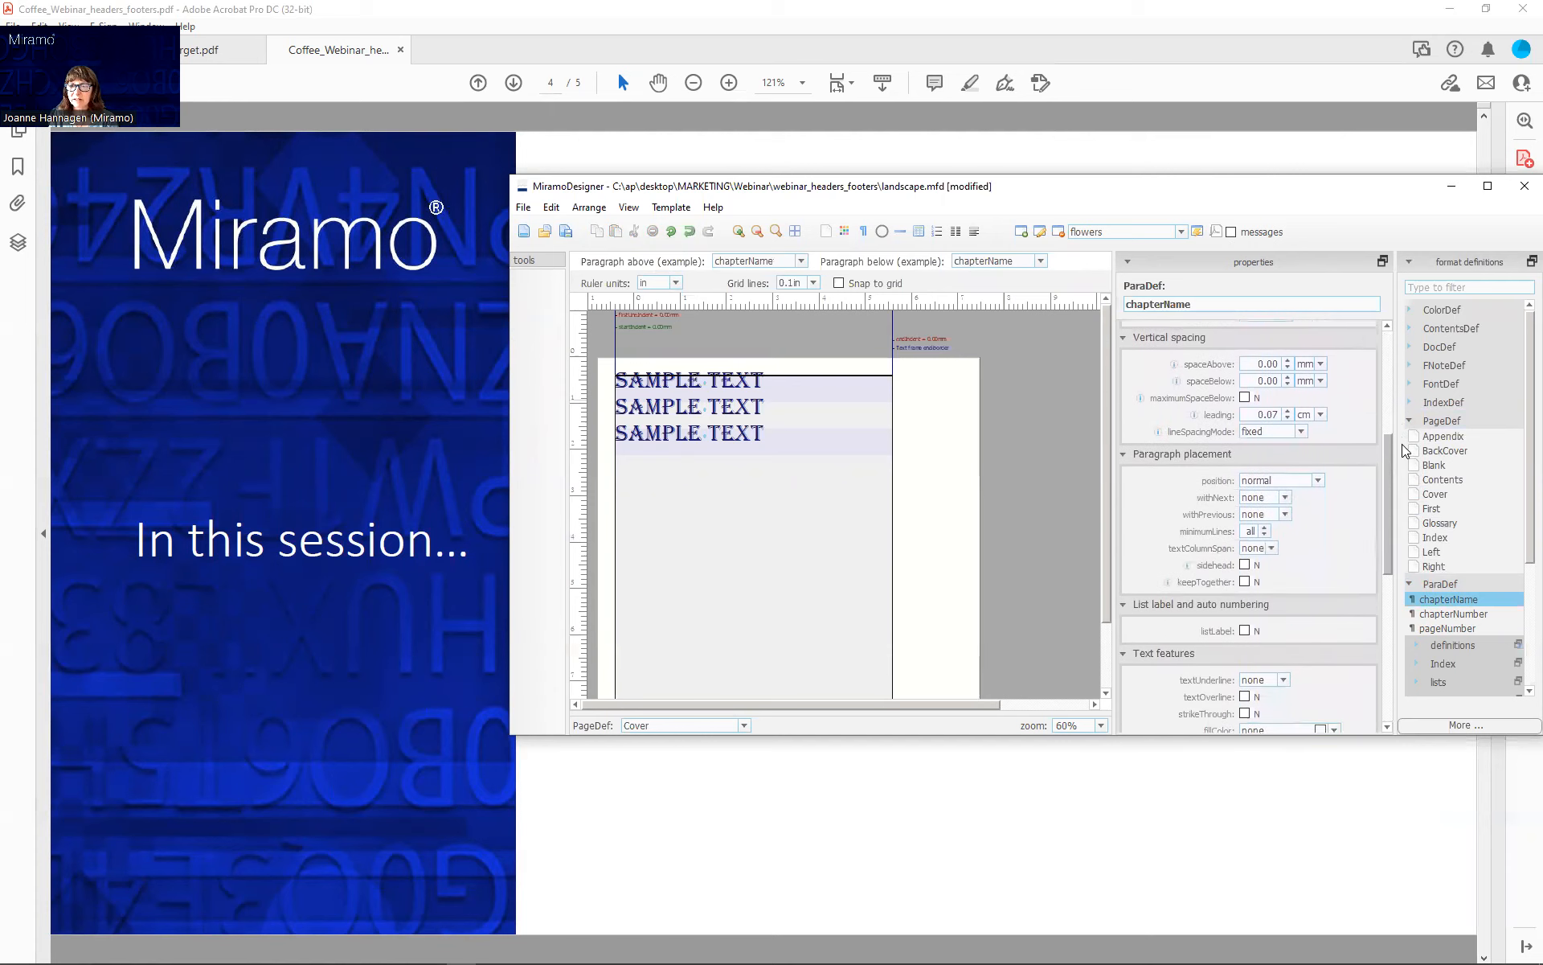
scroll(1411, 500, down, 5)
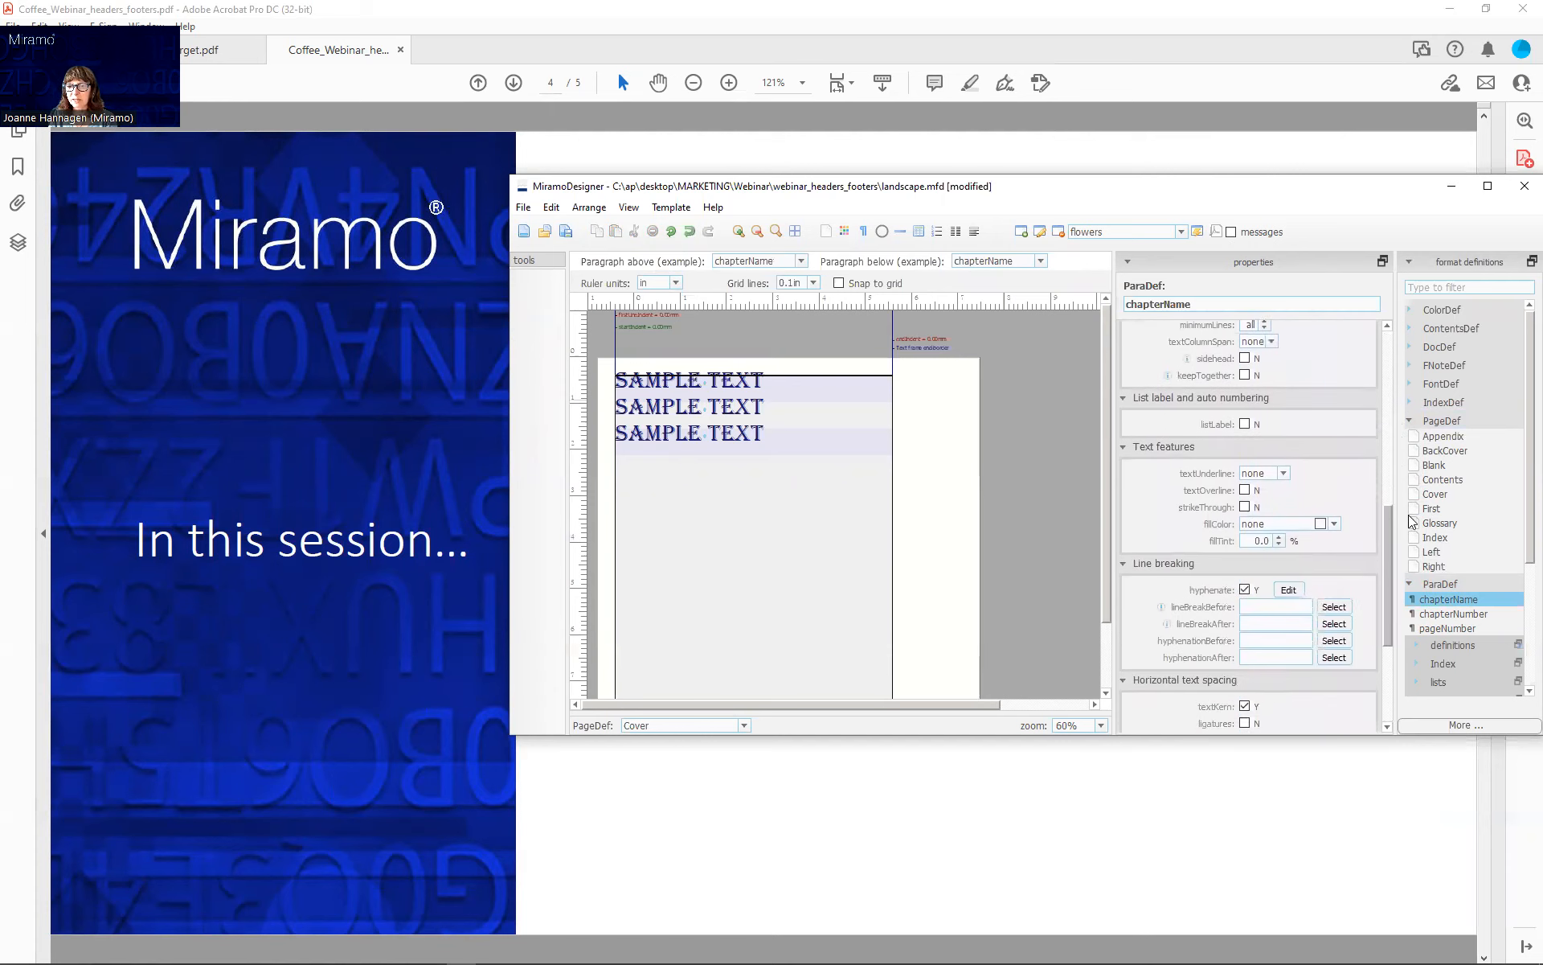
drag(1412, 557, 1423, 307)
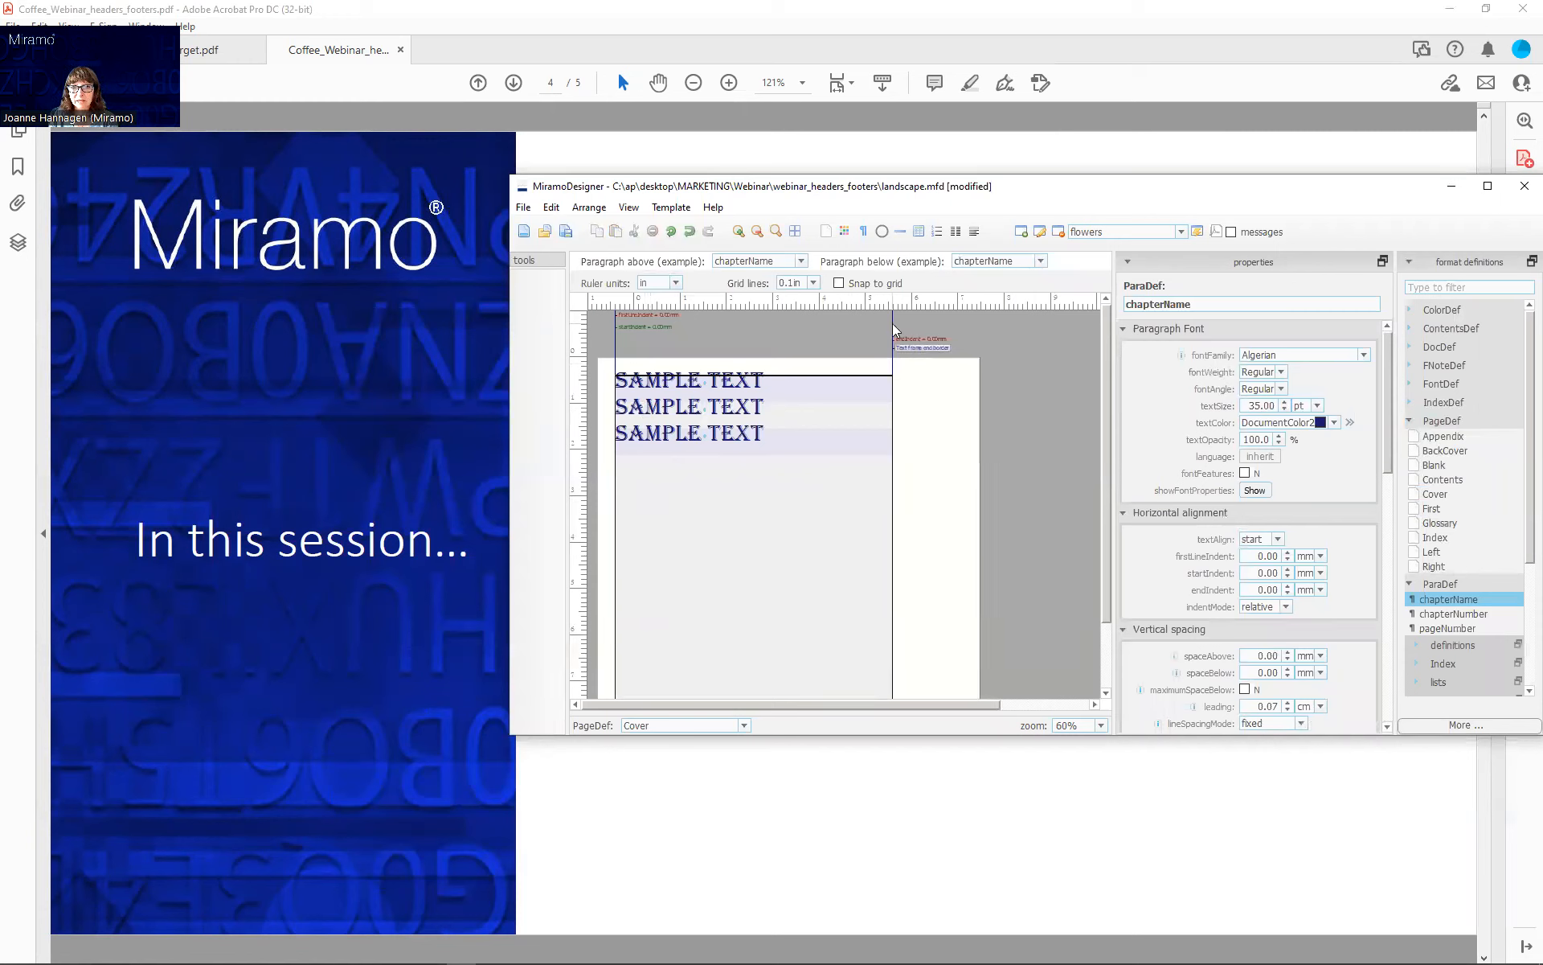
- Shift the chapterName paragraph's end indent to about 0.34 mm and its start indent to about 0.43 mm
mouse_move(904, 345)
mouse_down()
mouse_move(862, 342)
mouse_move(903, 347)
mouse_up()
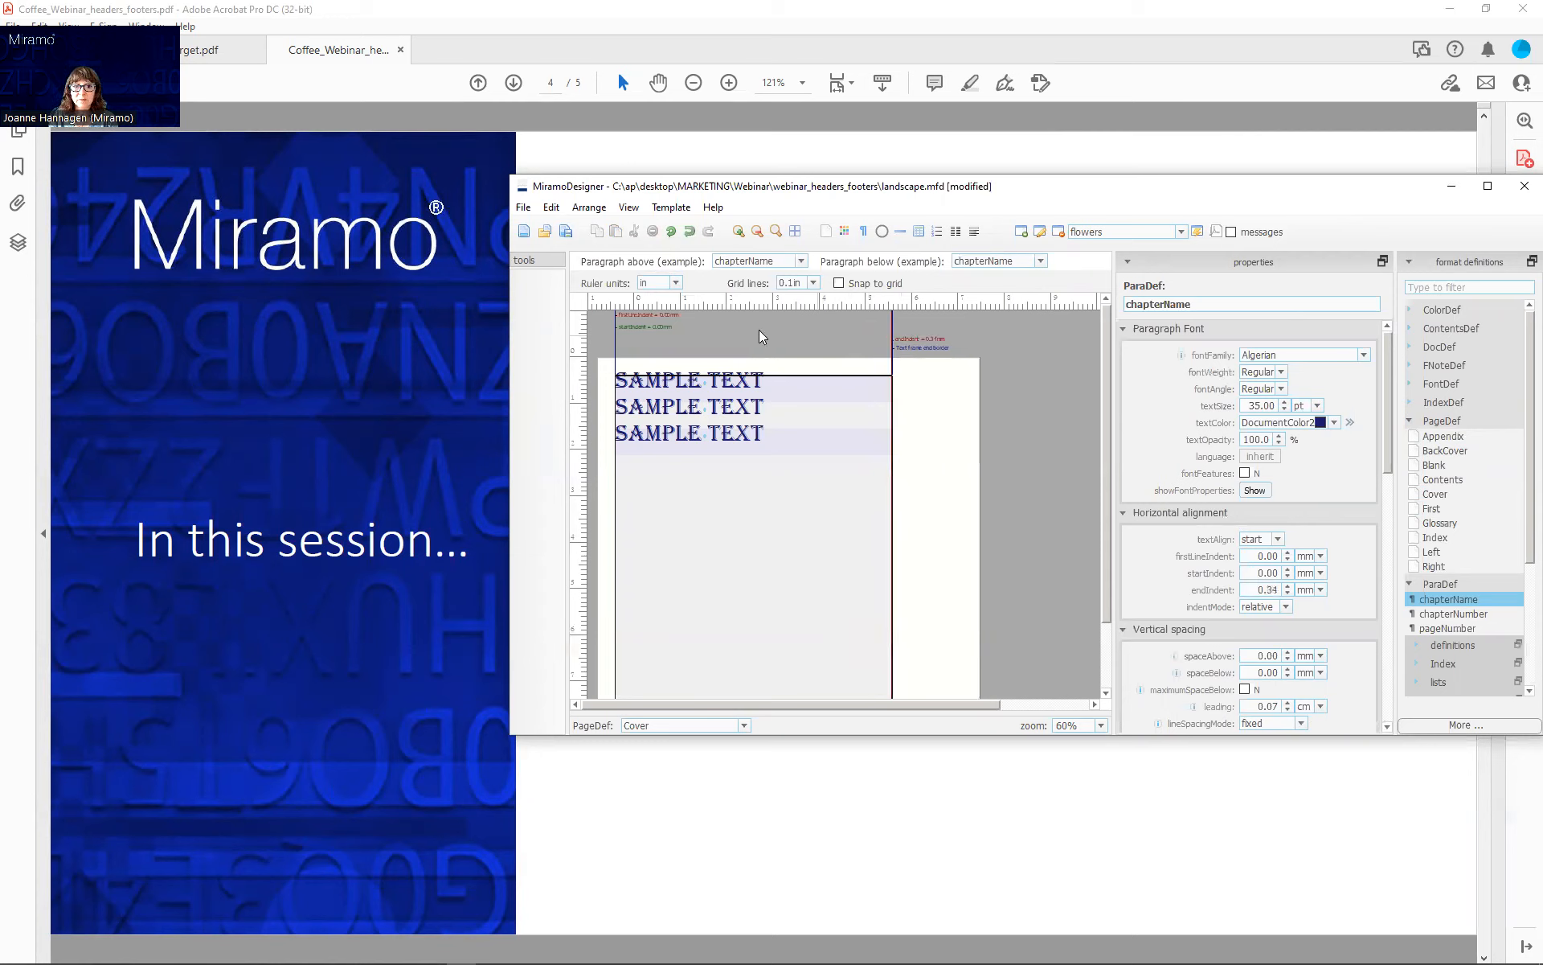
mouse_move(630, 328)
mouse_down()
mouse_move(657, 328)
mouse_move(626, 336)
mouse_up()
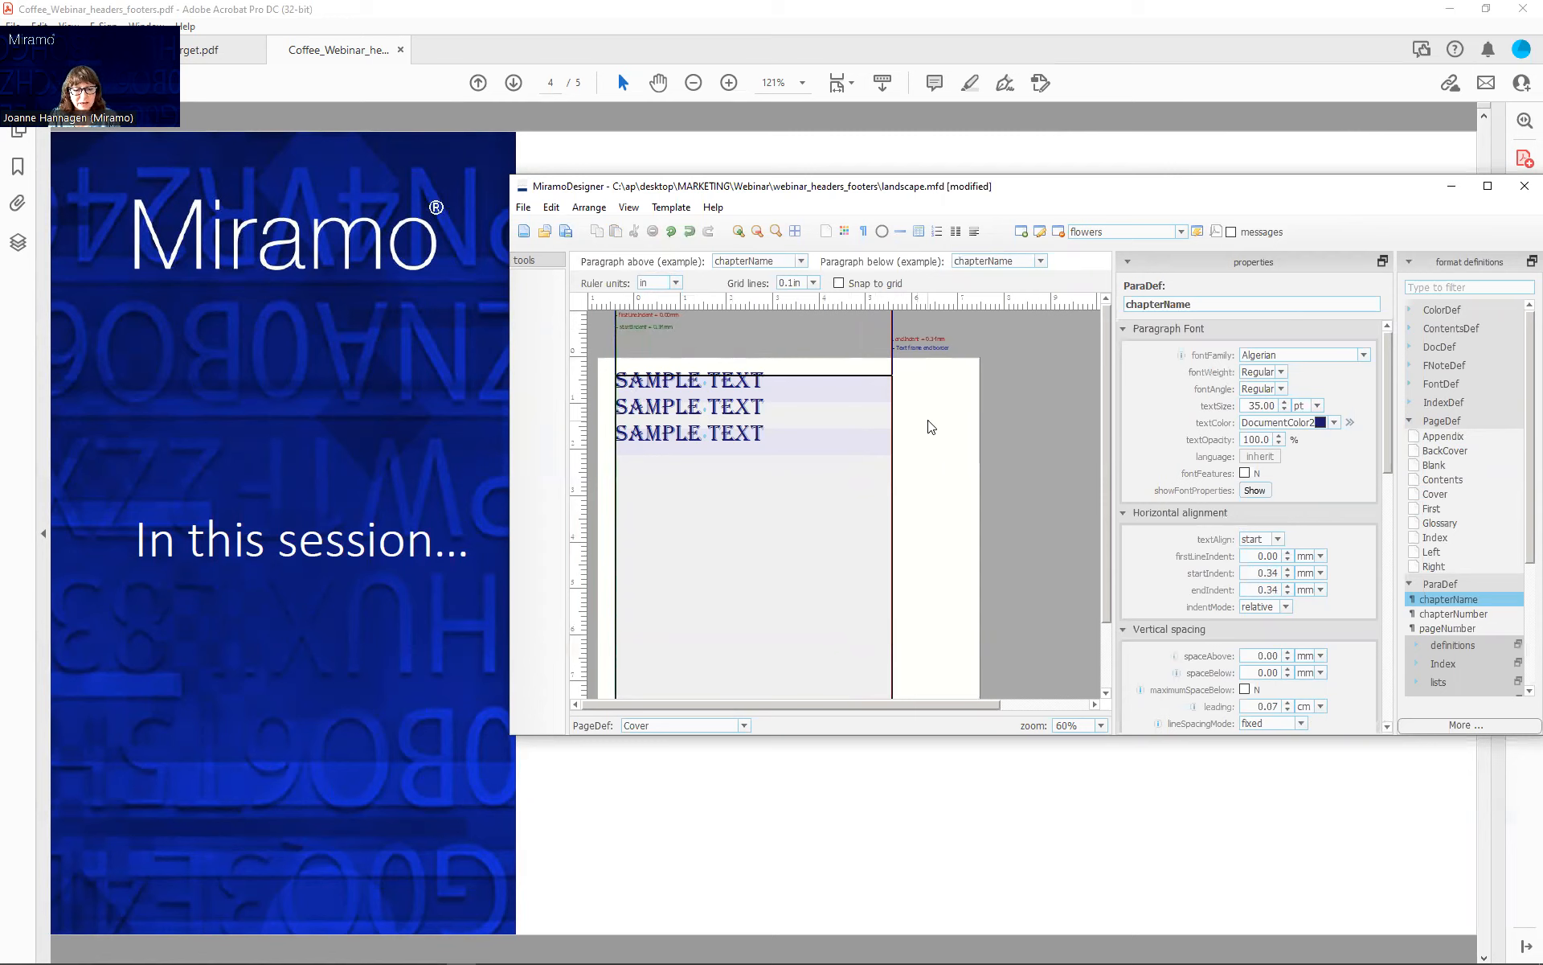
key(ctrl+z)
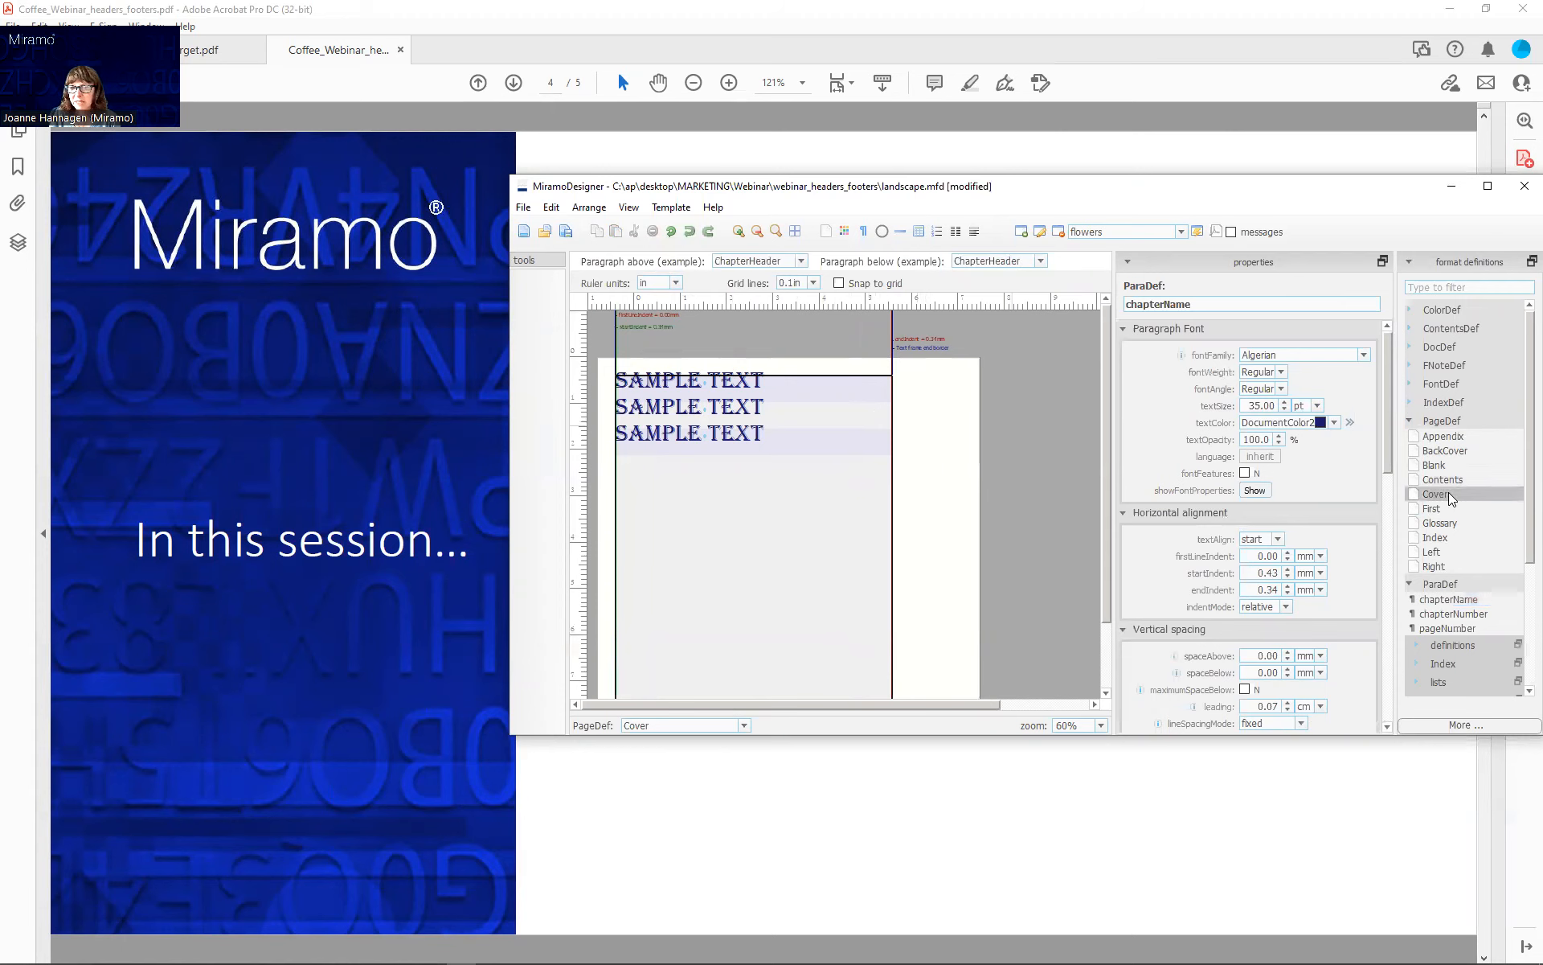
- Return to the Cover page definition and view its three variable text frames
click(1451, 497)
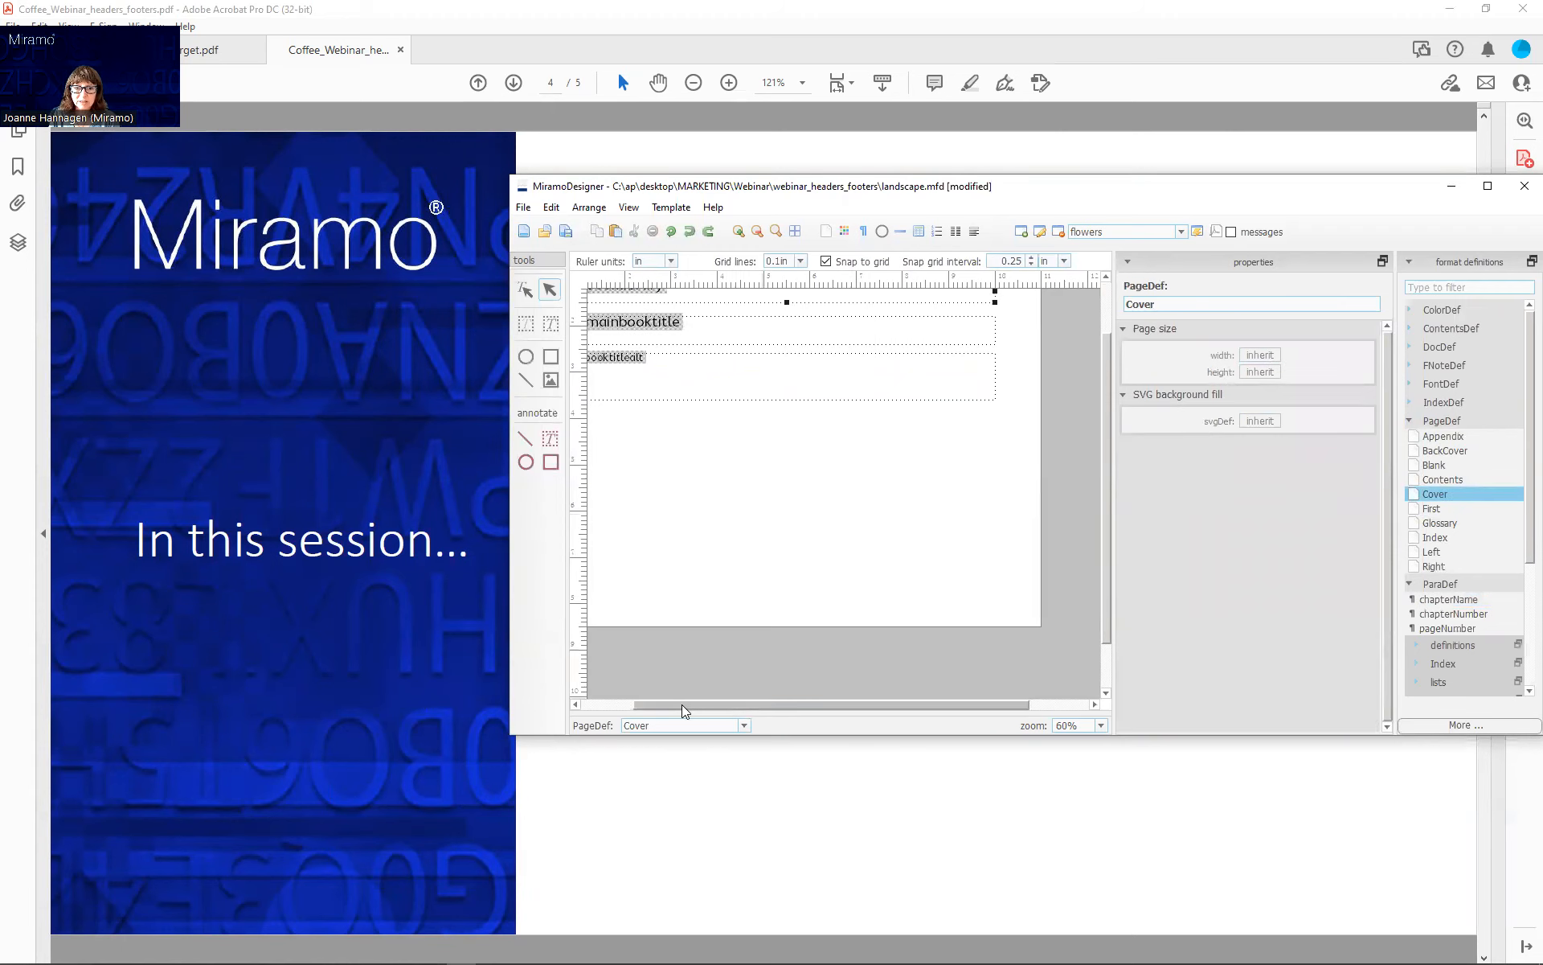
drag(682, 705, 638, 705)
drag(1108, 629, 1120, 480)
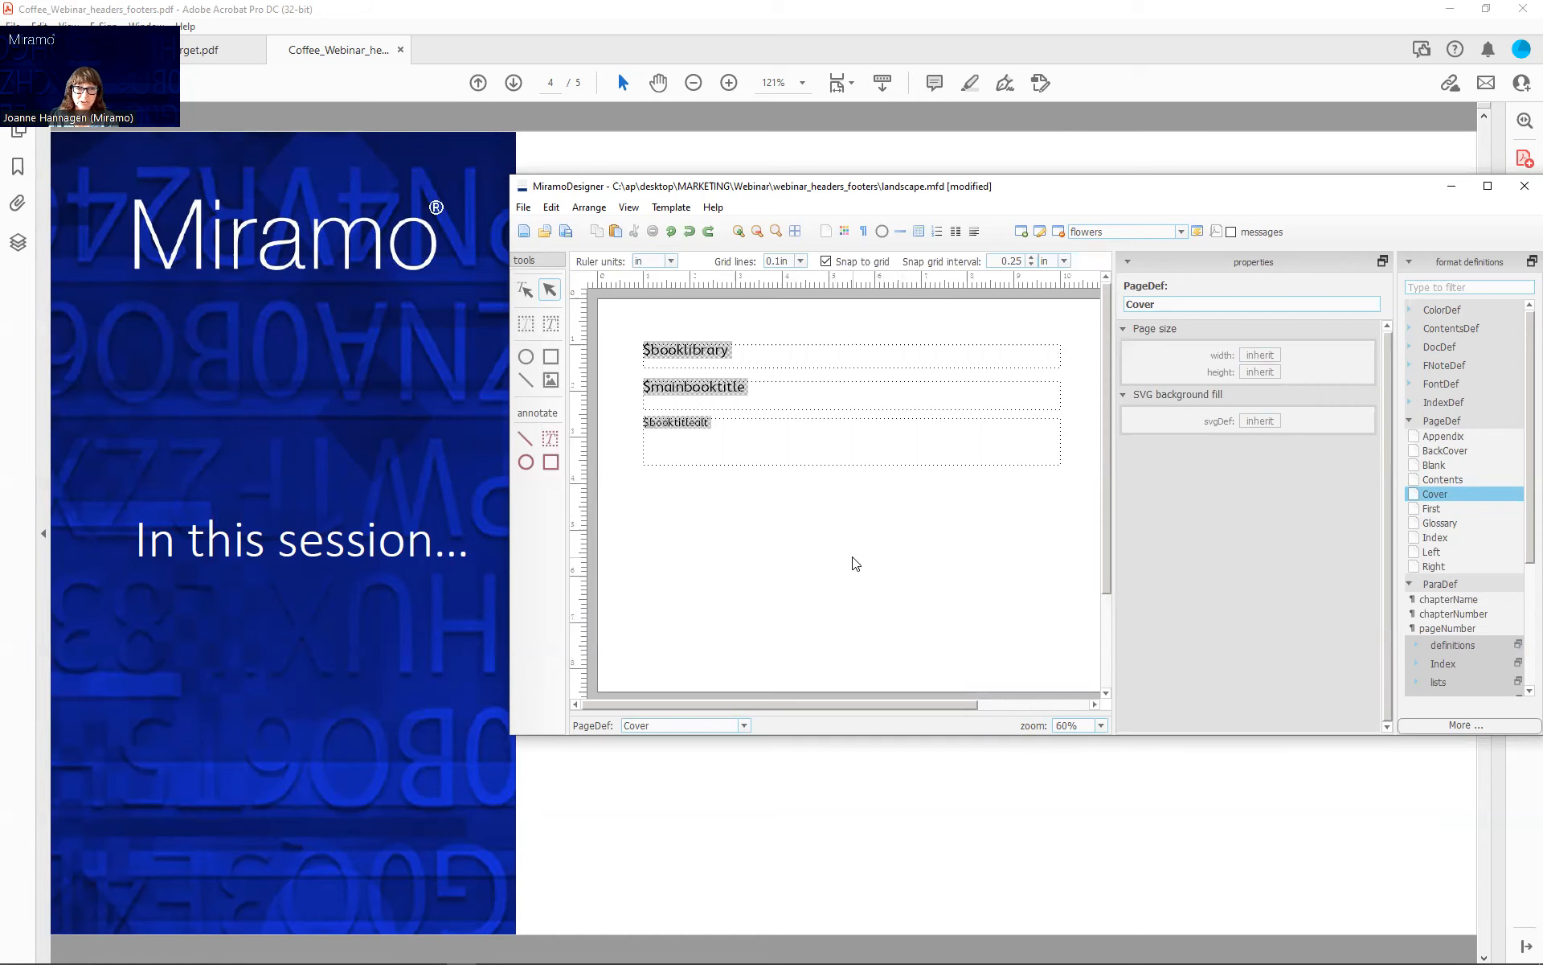
- Switch to oXygen XML Editor and run the "MiramoPDF 2.0.0 Dev (with PDF tooltips)" transformation on taskbook.ditamap
click(1447, 28)
click(1450, 12)
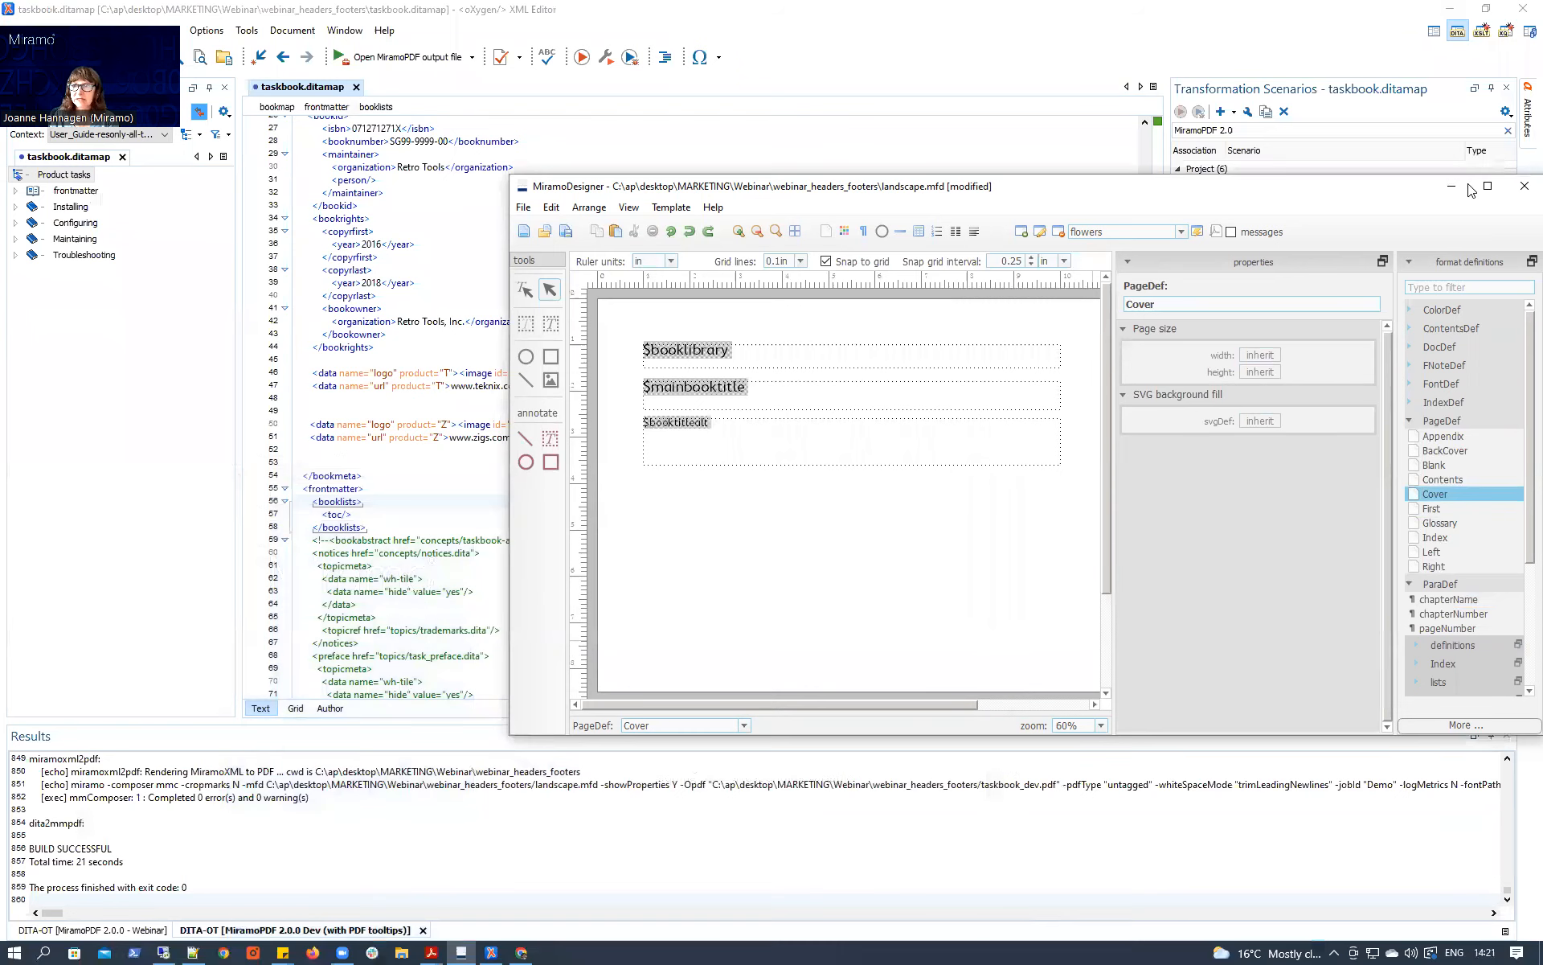
click(1451, 187)
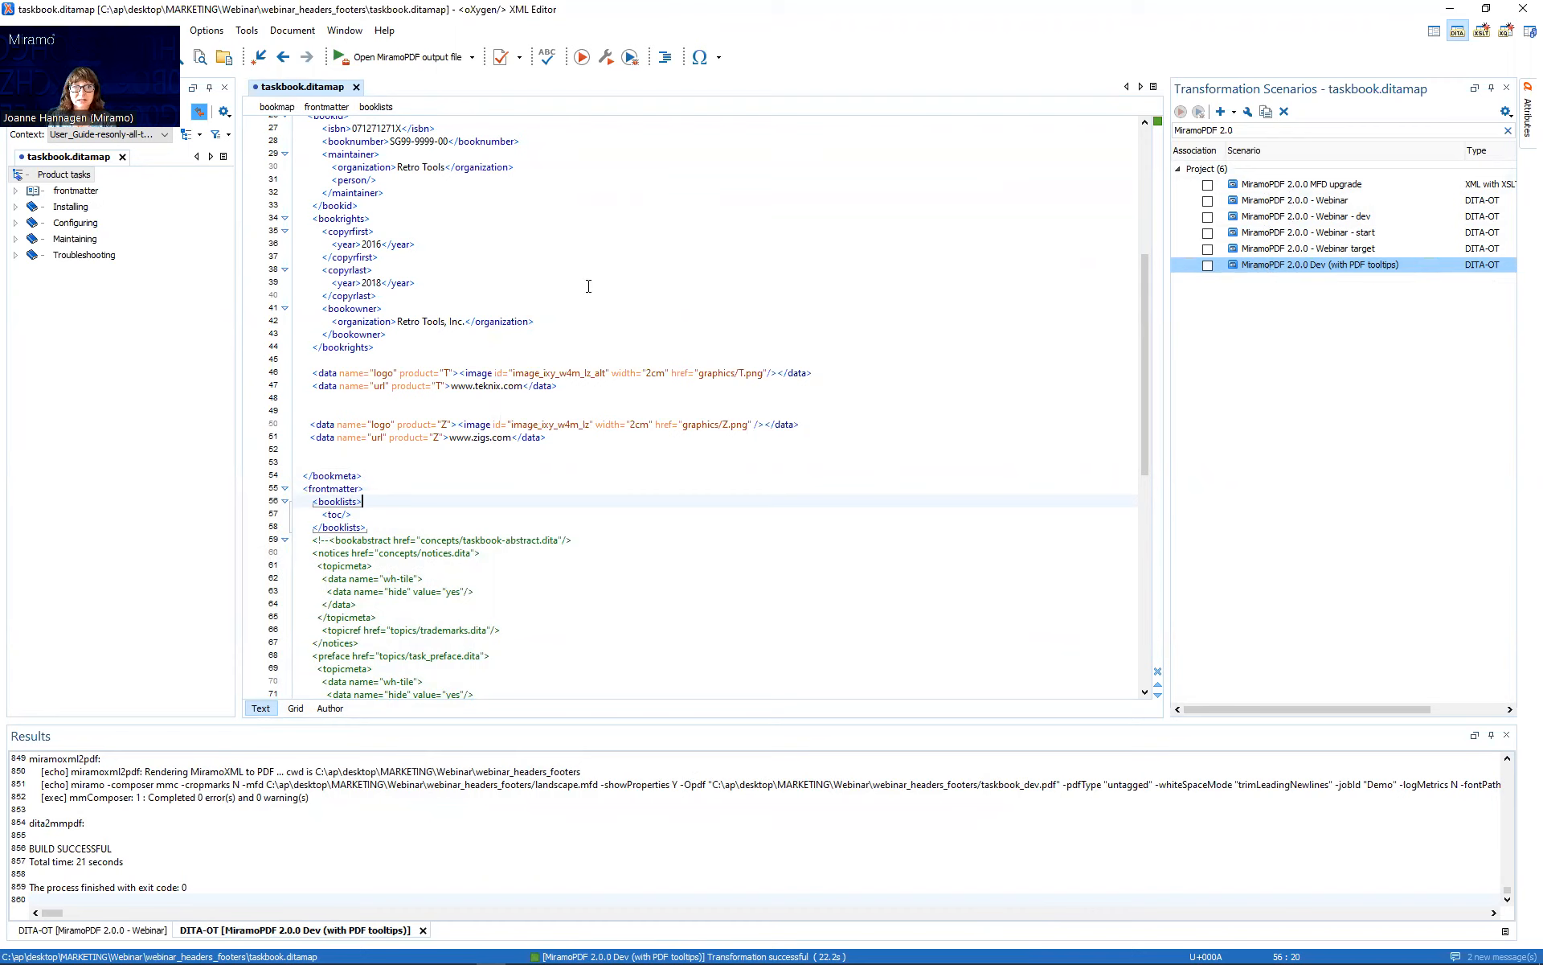
double_click(1244, 267)
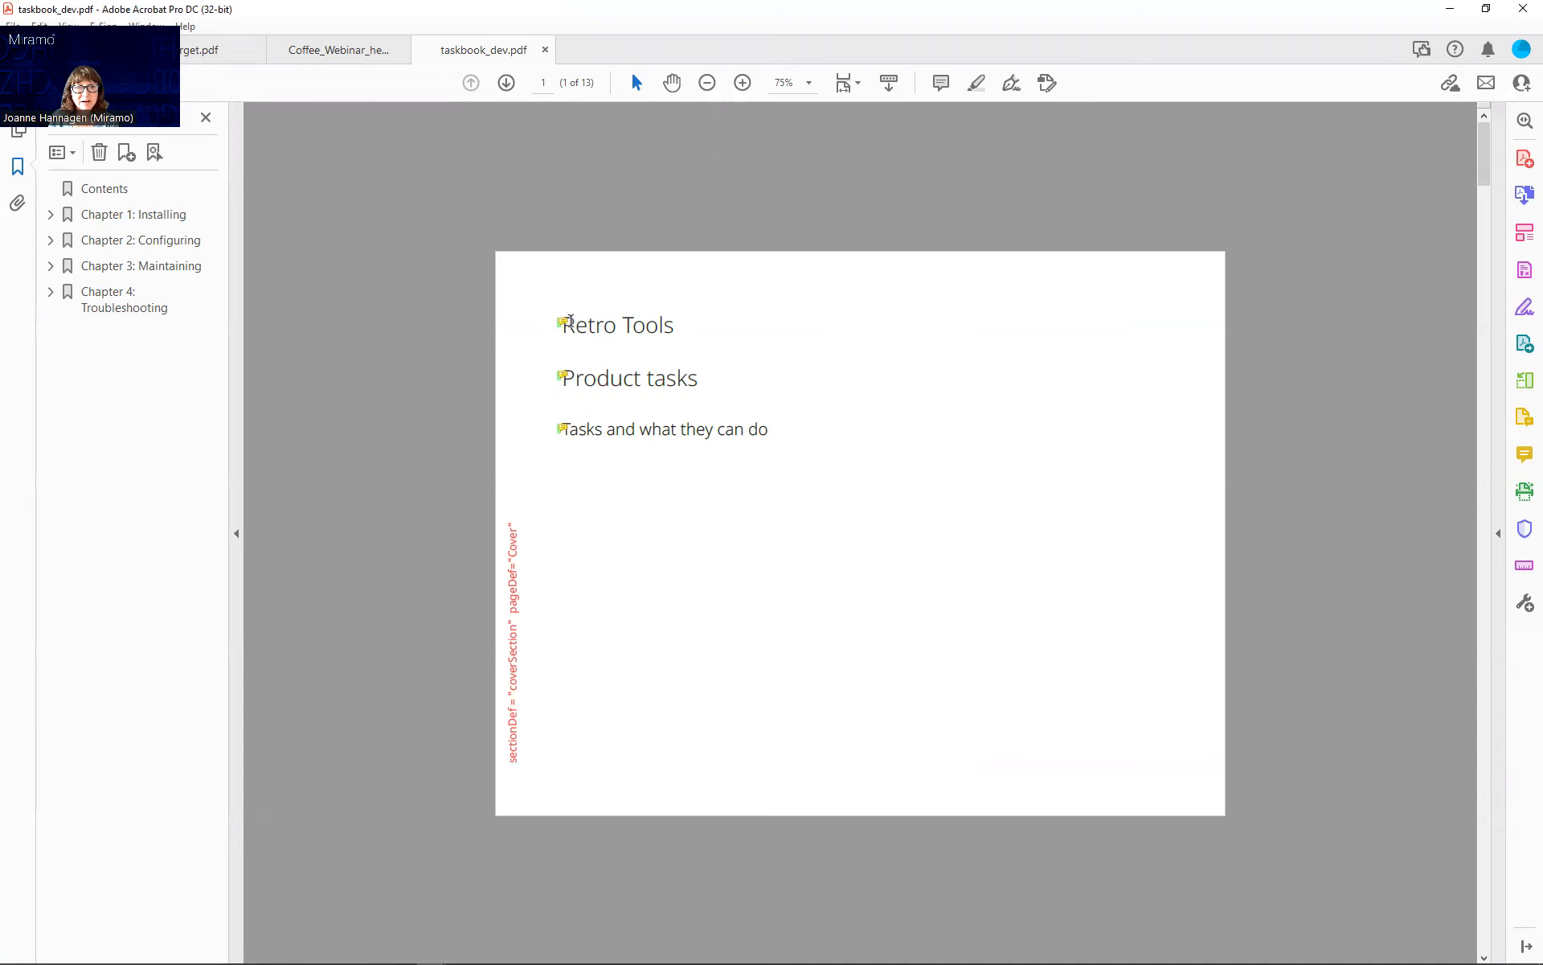
- Examine the format tooltips and section labels on the cover, contents and chapter pages of taskbook_dev.pdf, and close the file
mouse_move(563, 321)
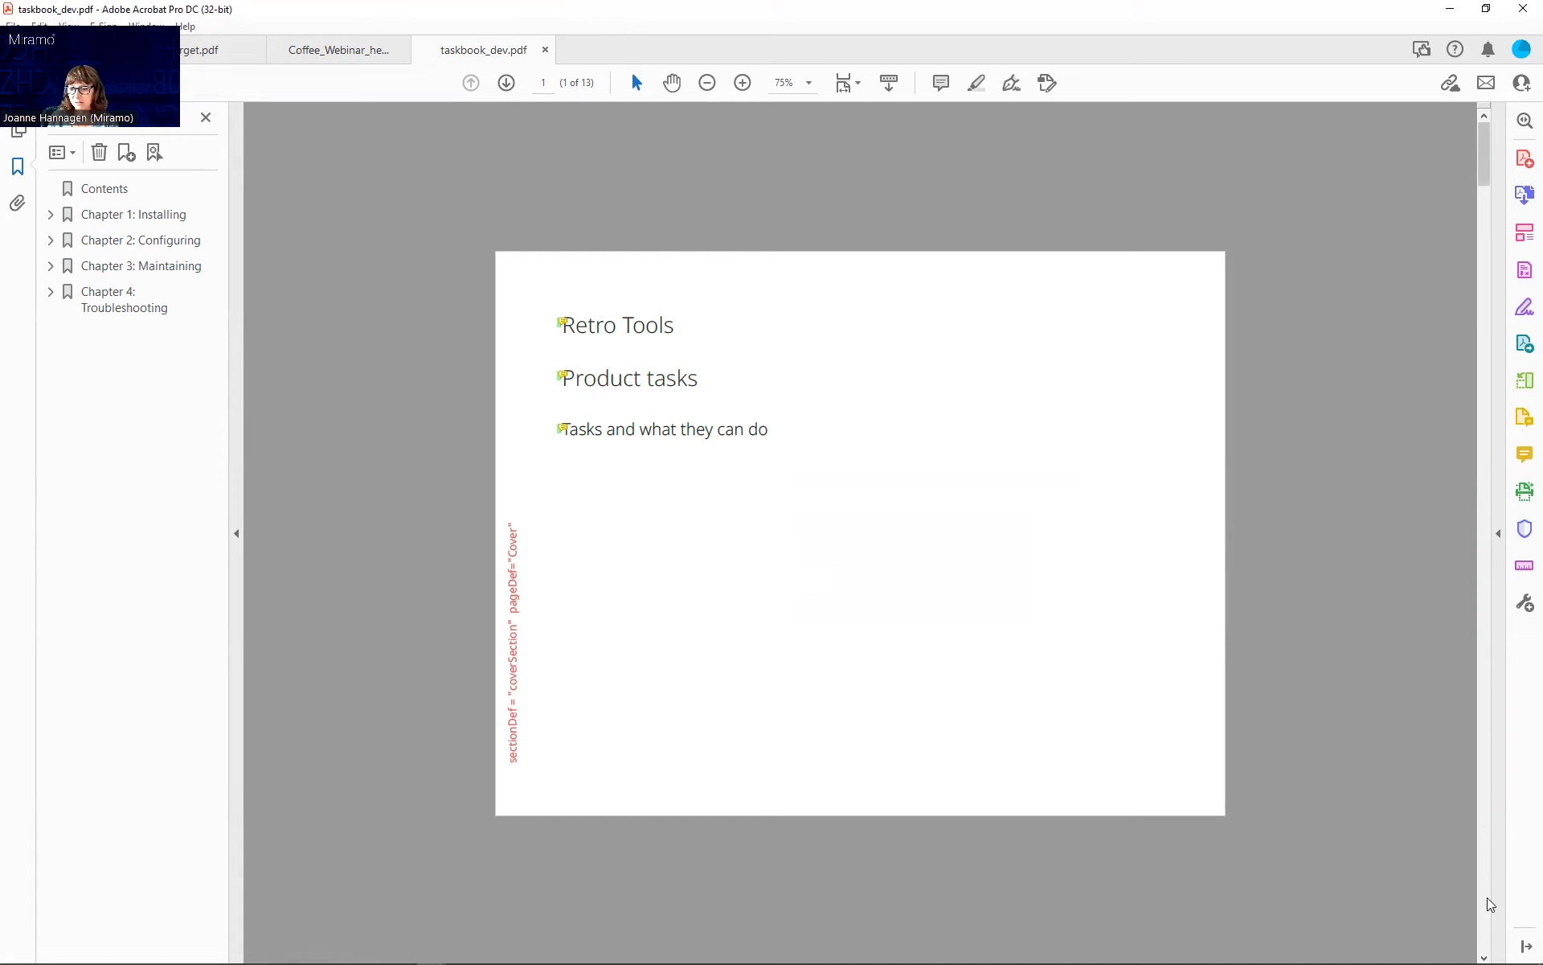
scroll(1489, 904, down, 2)
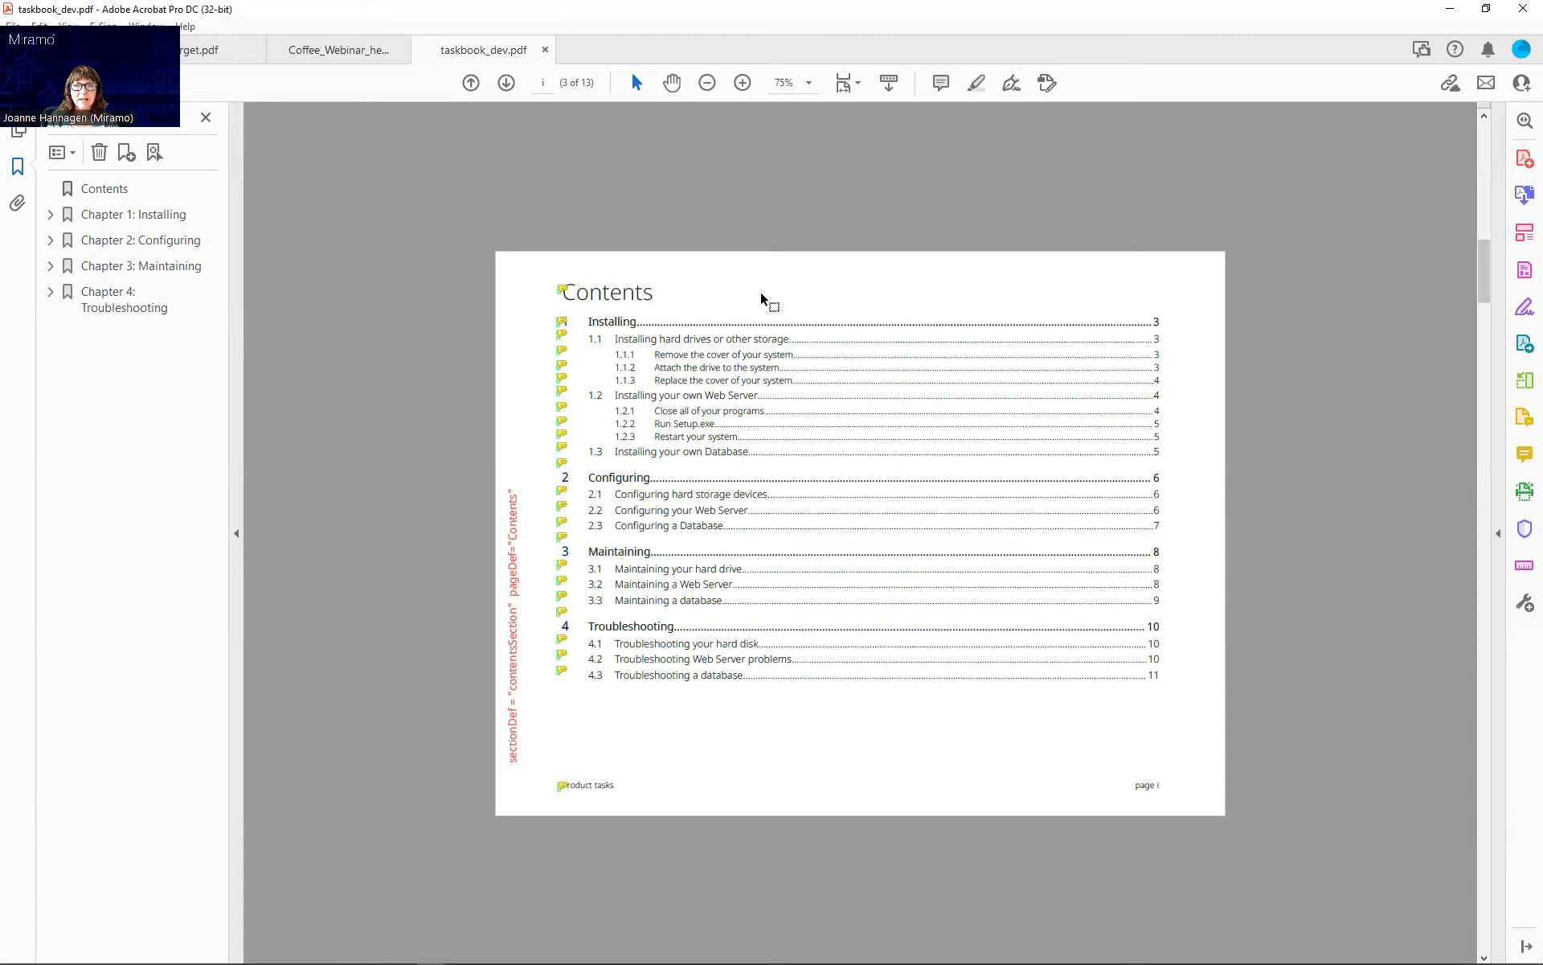
mouse_move(561, 291)
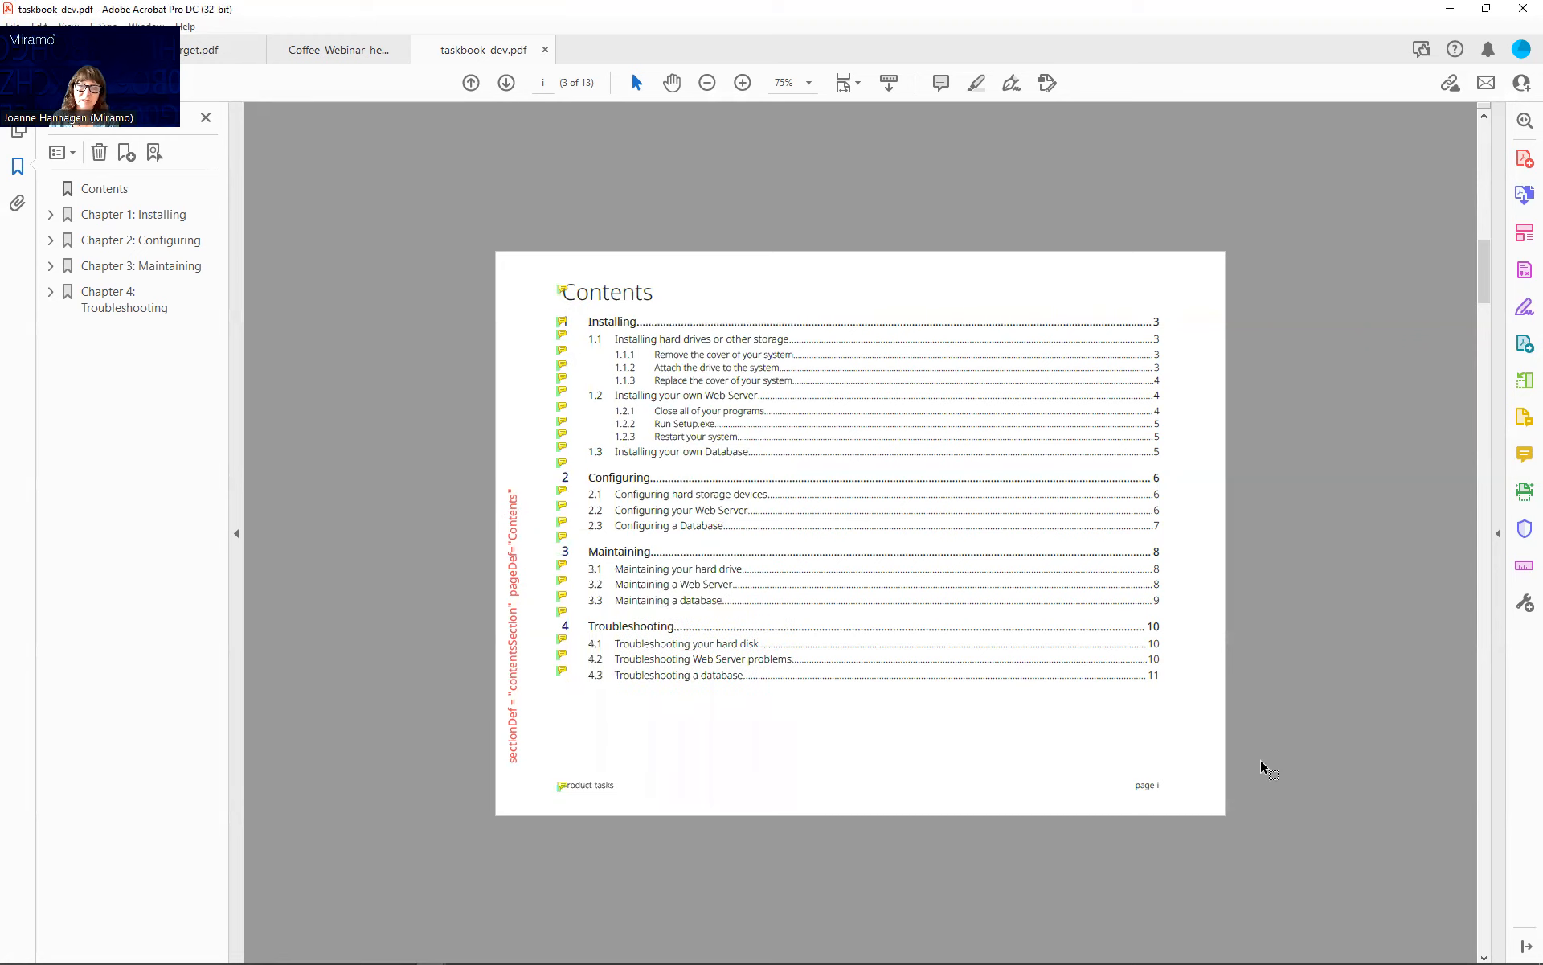
scroll(1494, 922, down, 3)
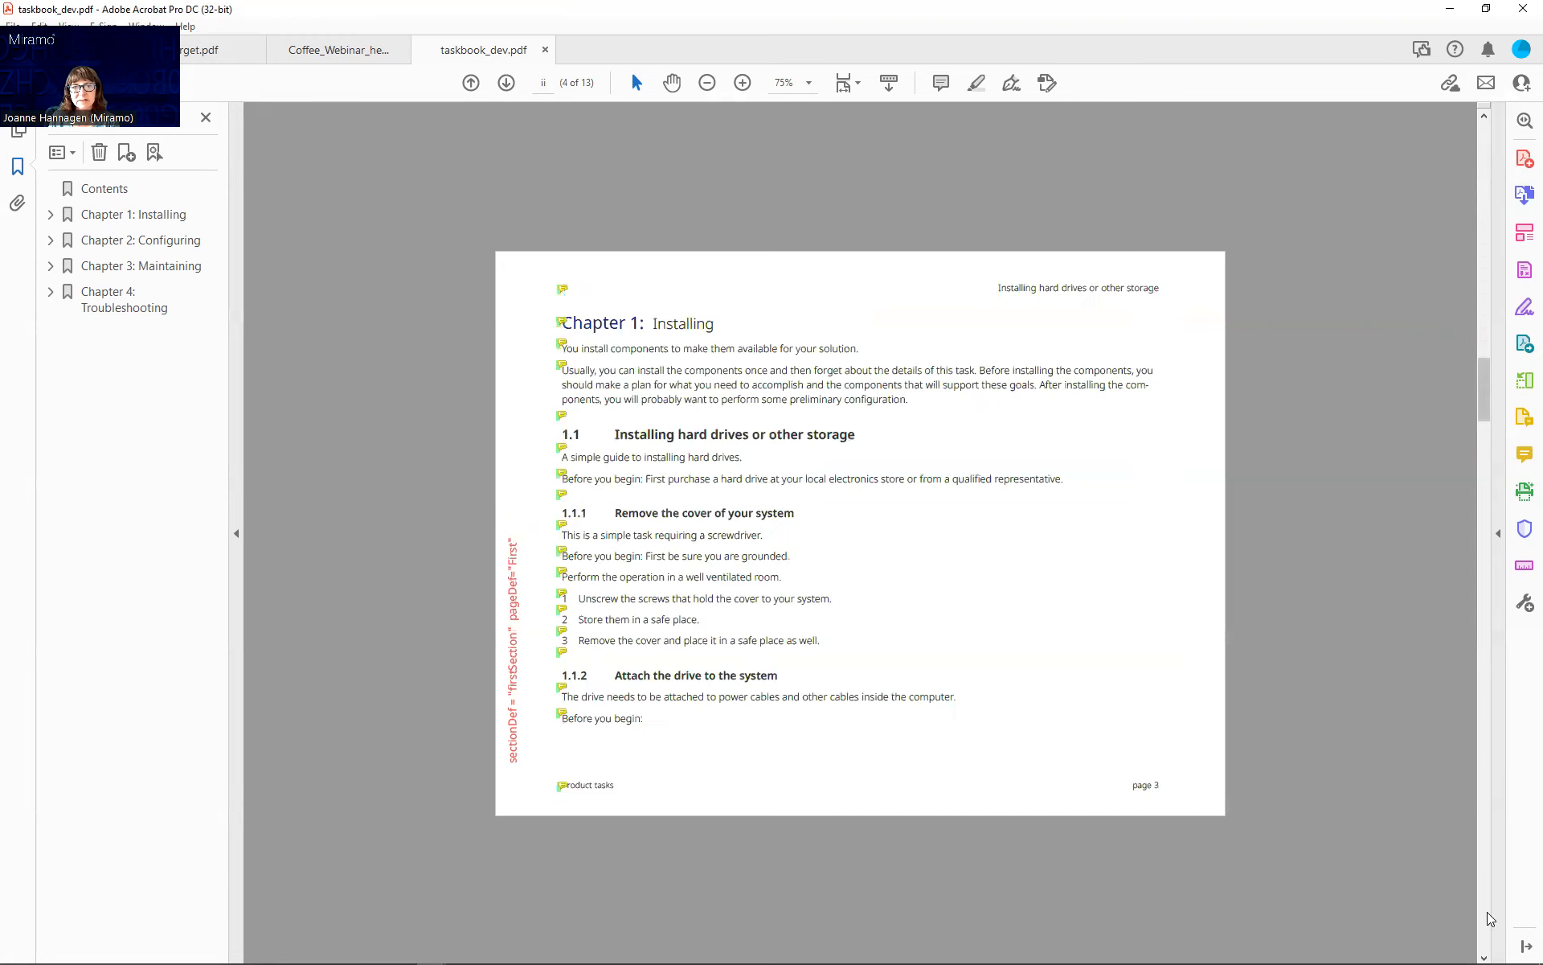
scroll(1488, 919, down, 2)
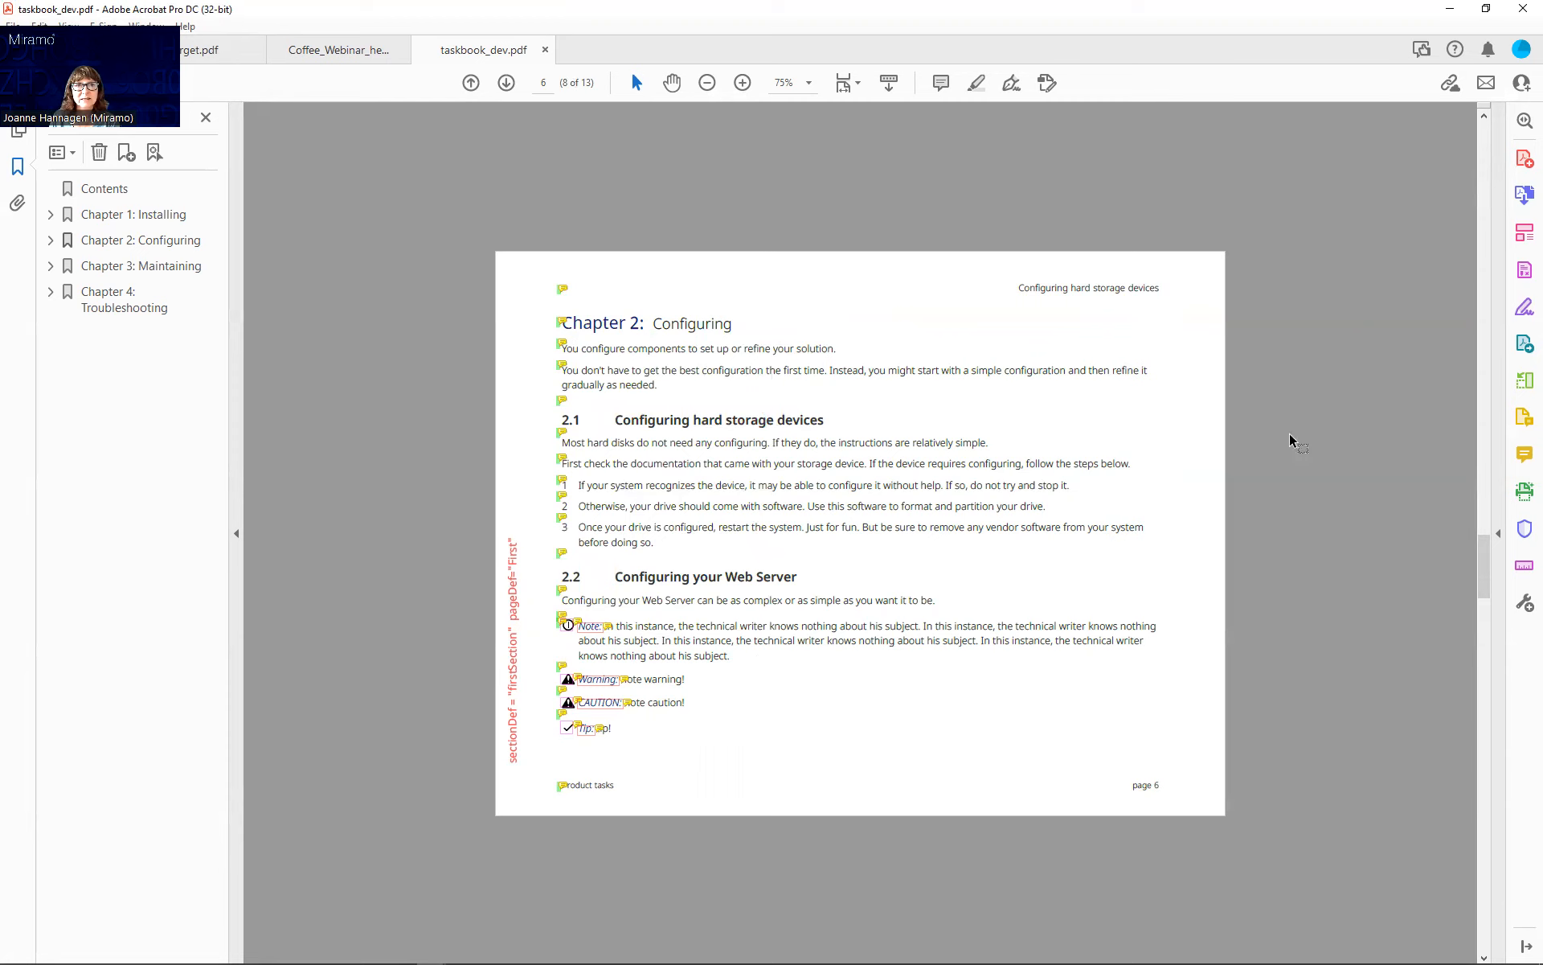
scroll(1490, 868, down, 2)
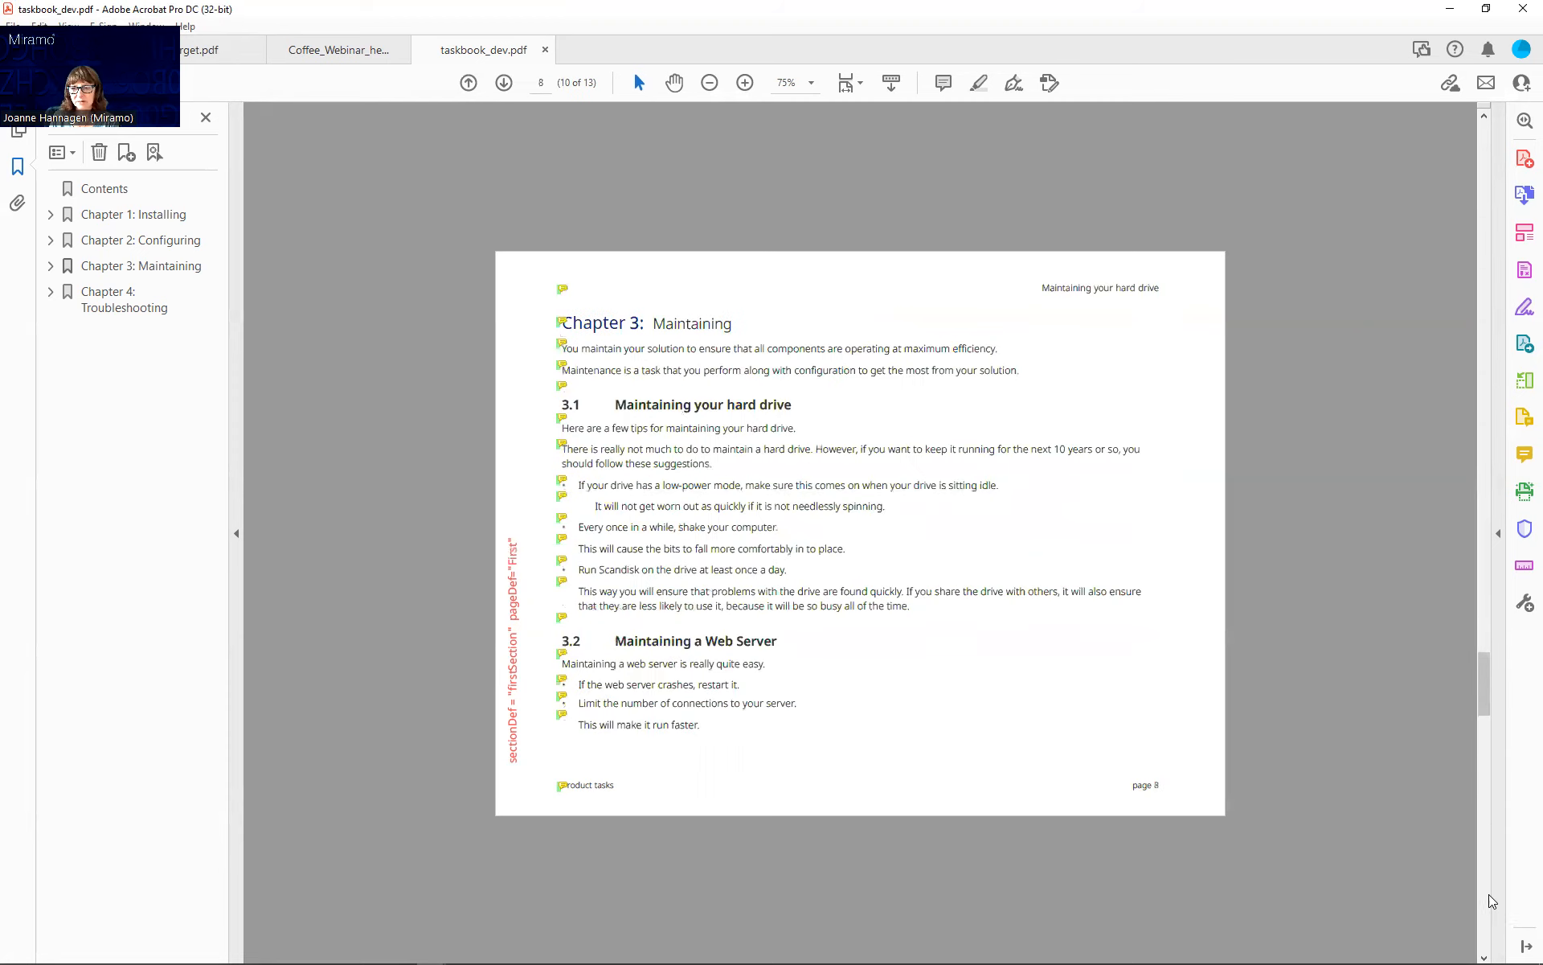
scroll(1487, 916, down, 3)
drag(1486, 925, 1486, 152)
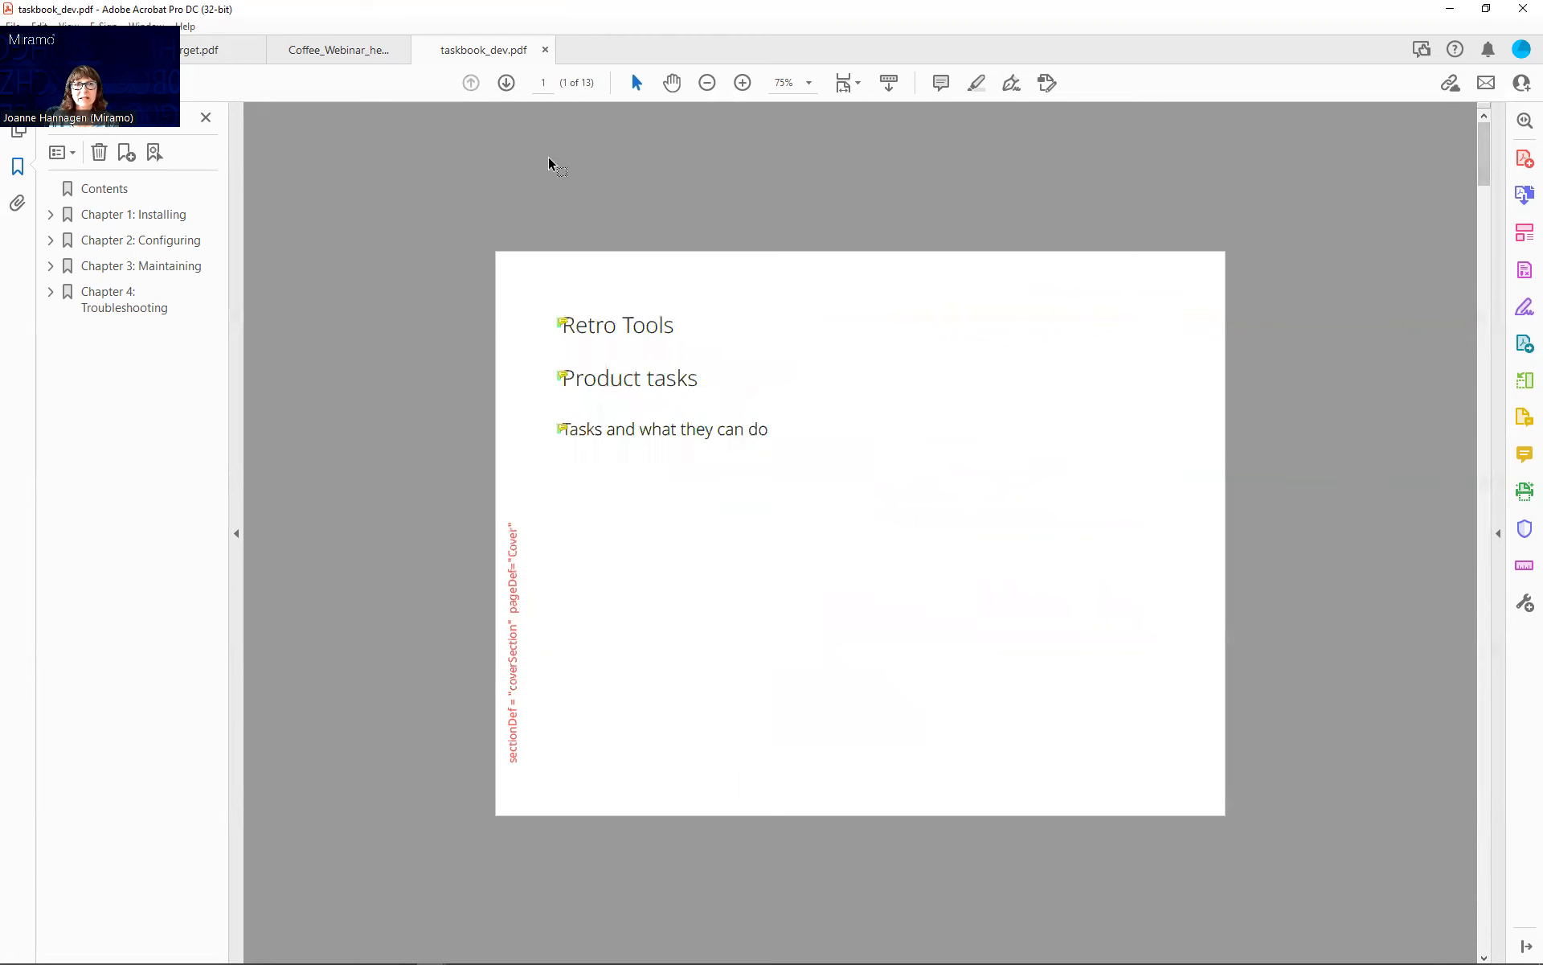
click(545, 50)
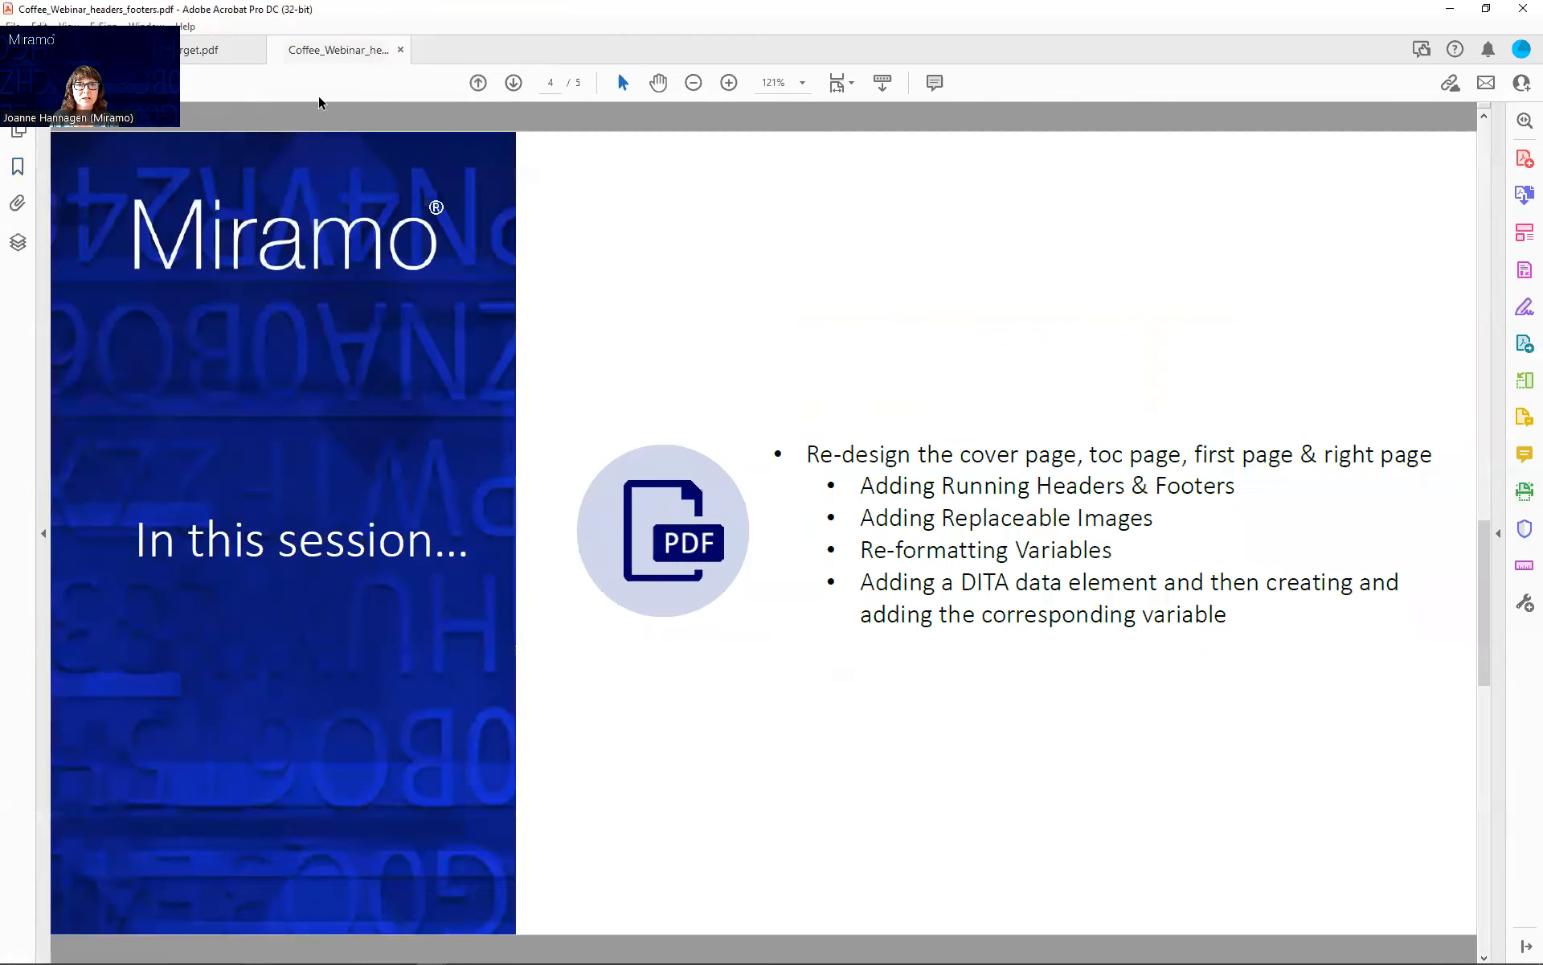
- Switch to target.pdf and examine the cover page's background image, title formatting and logo
click(217, 52)
click(828, 83)
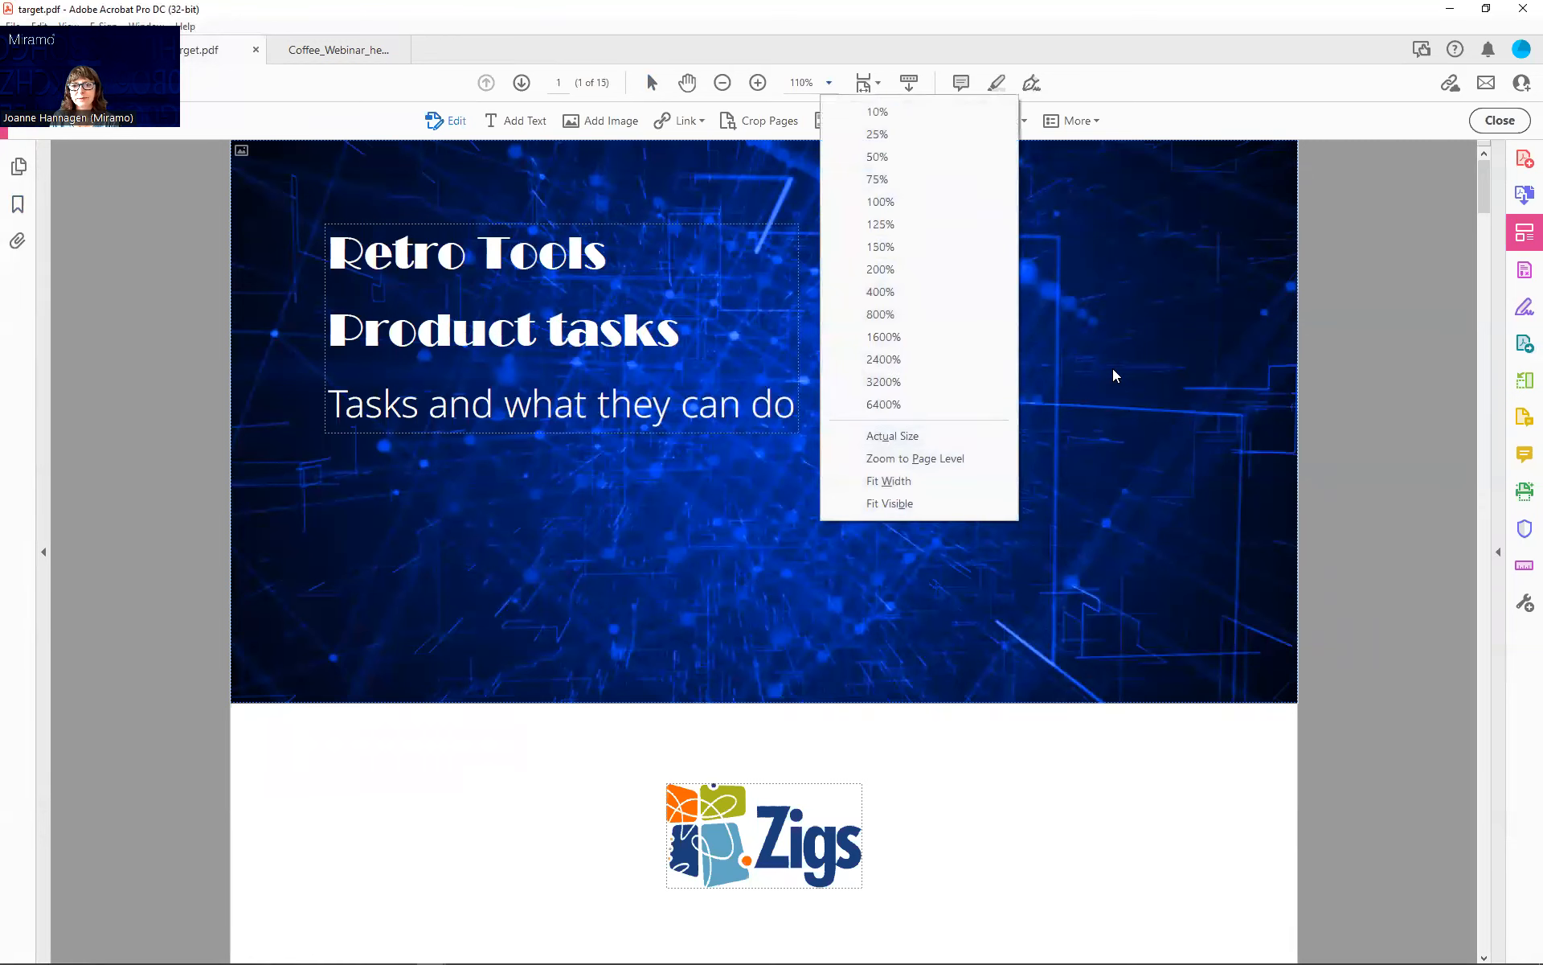
click(1156, 381)
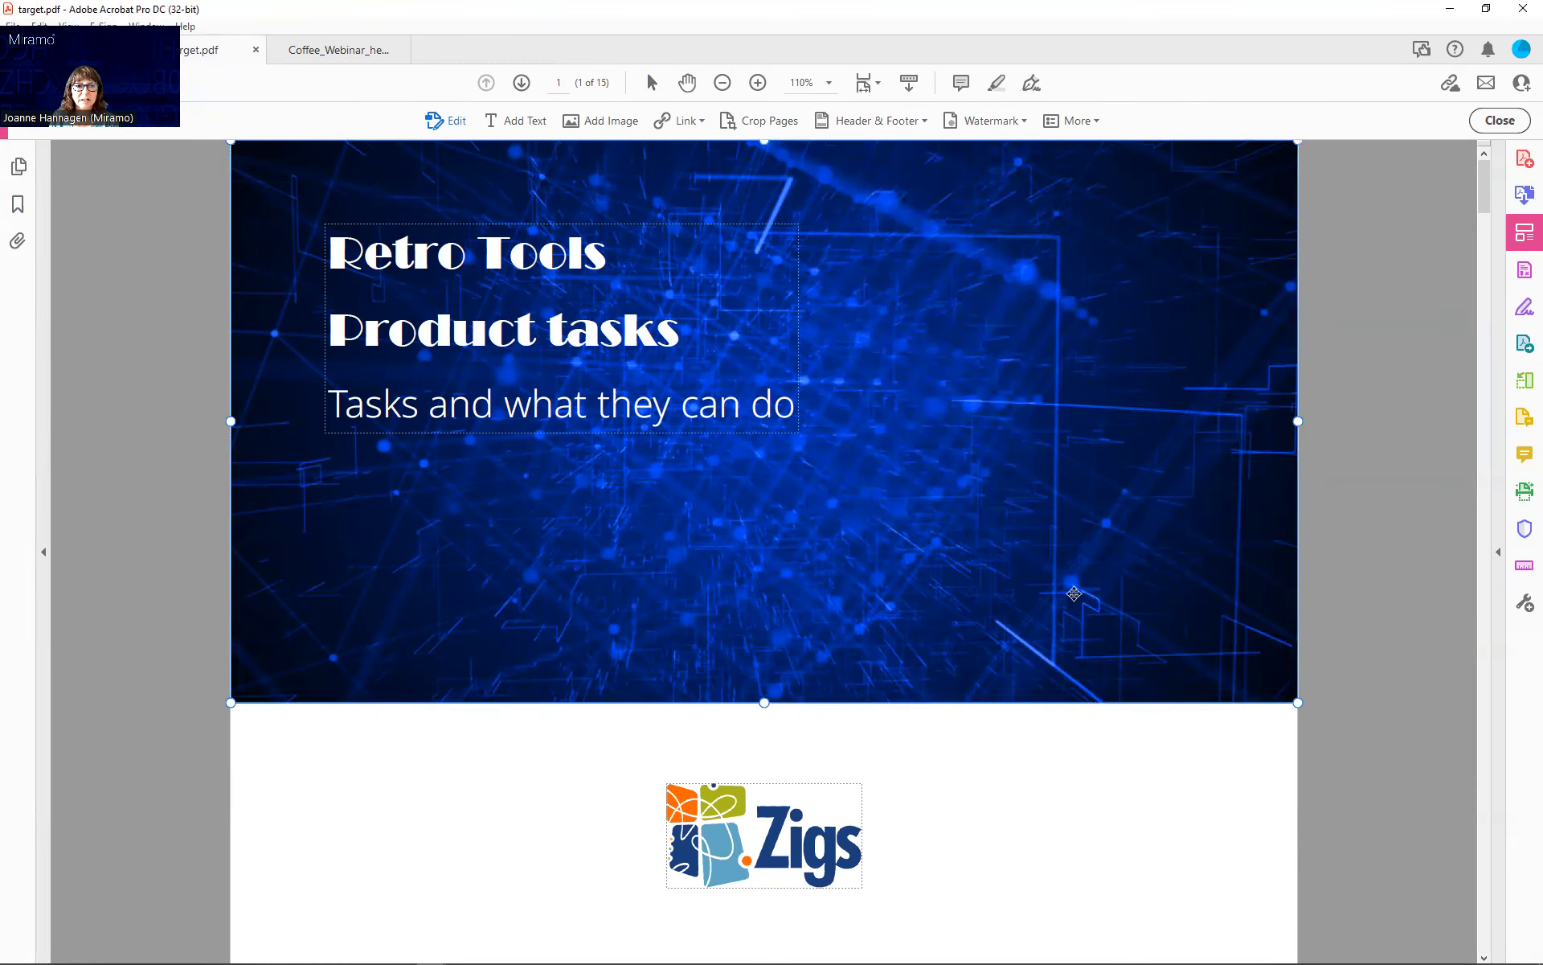
click(1051, 792)
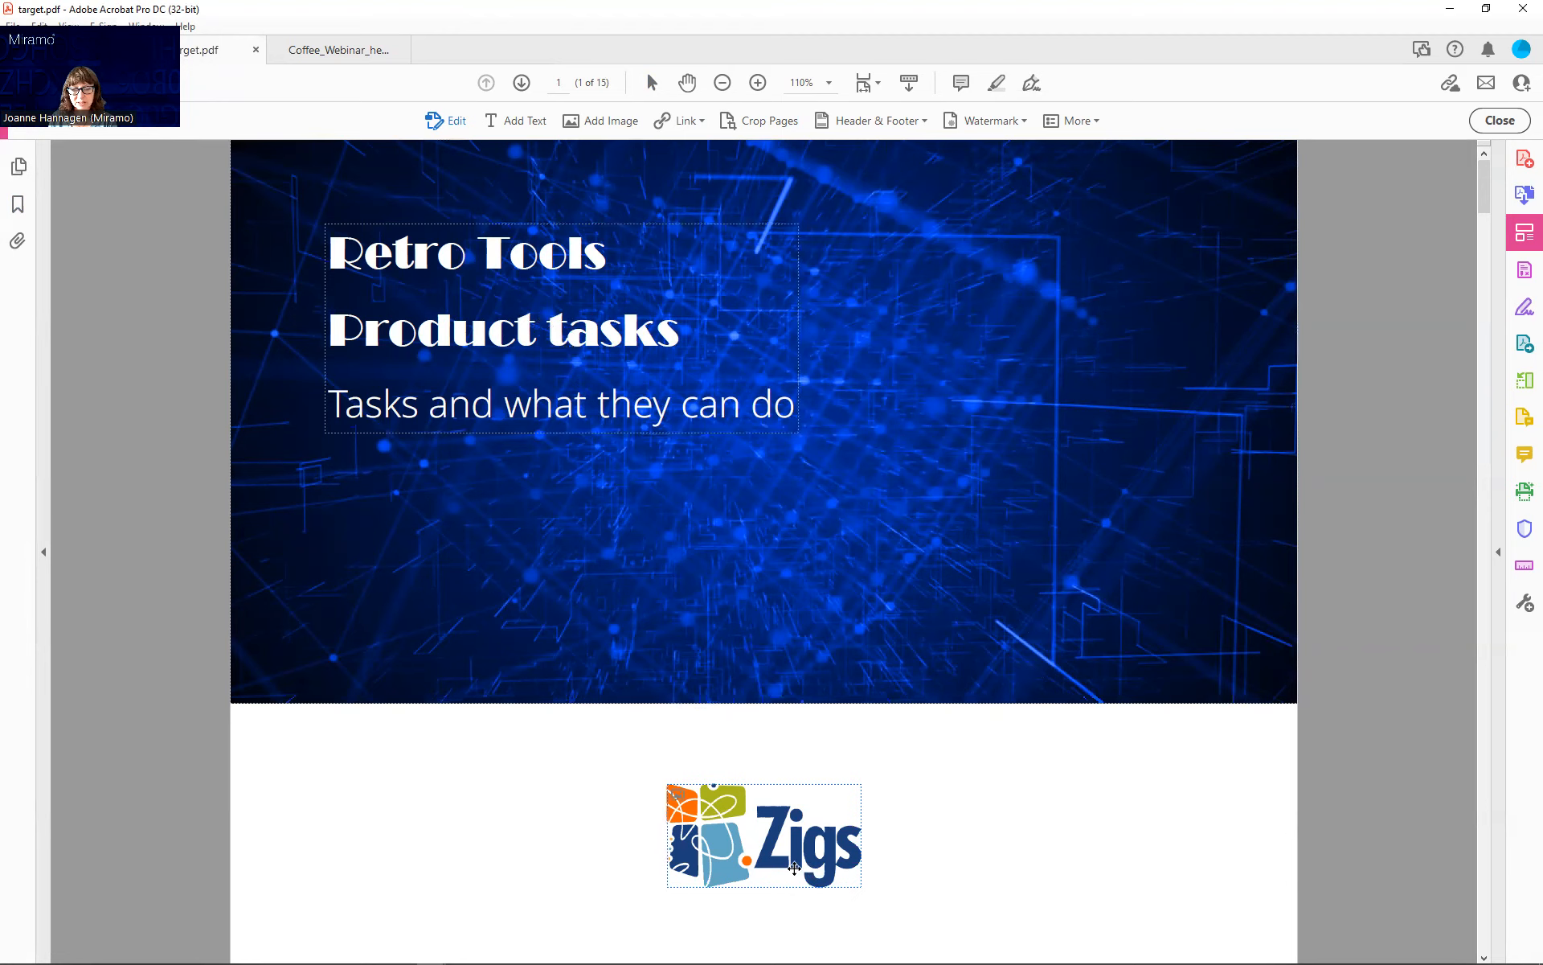
- Examine the header images, chapter name and number, footer logo, URL and page number on the contents and Installing chapter pages
click(1486, 935)
click(1487, 935)
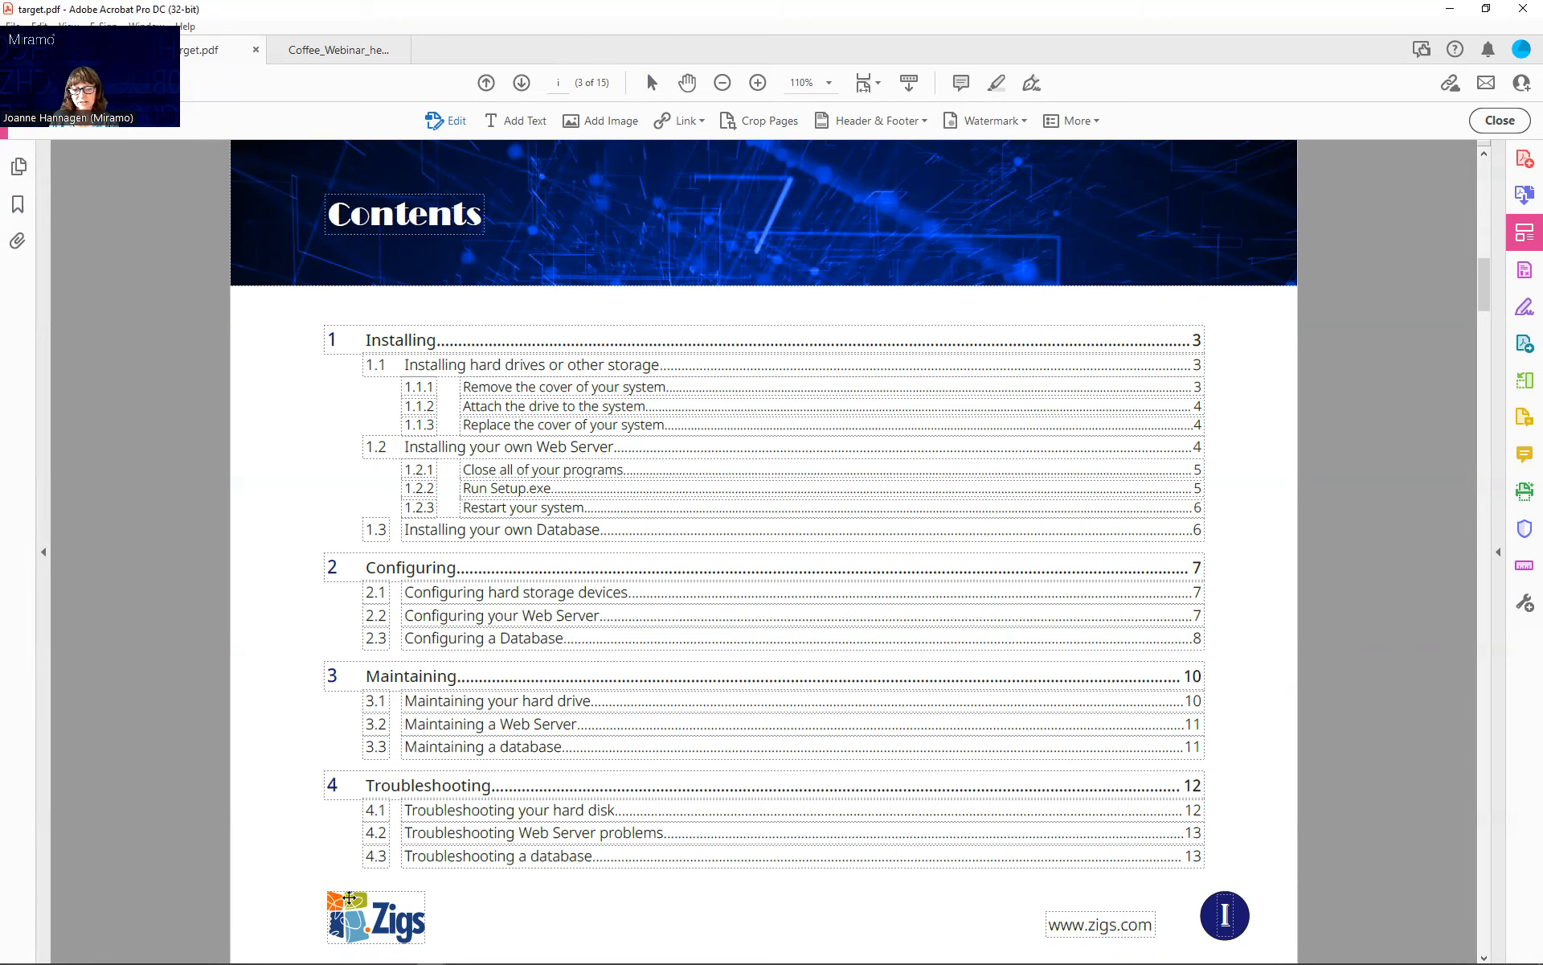
click(1483, 936)
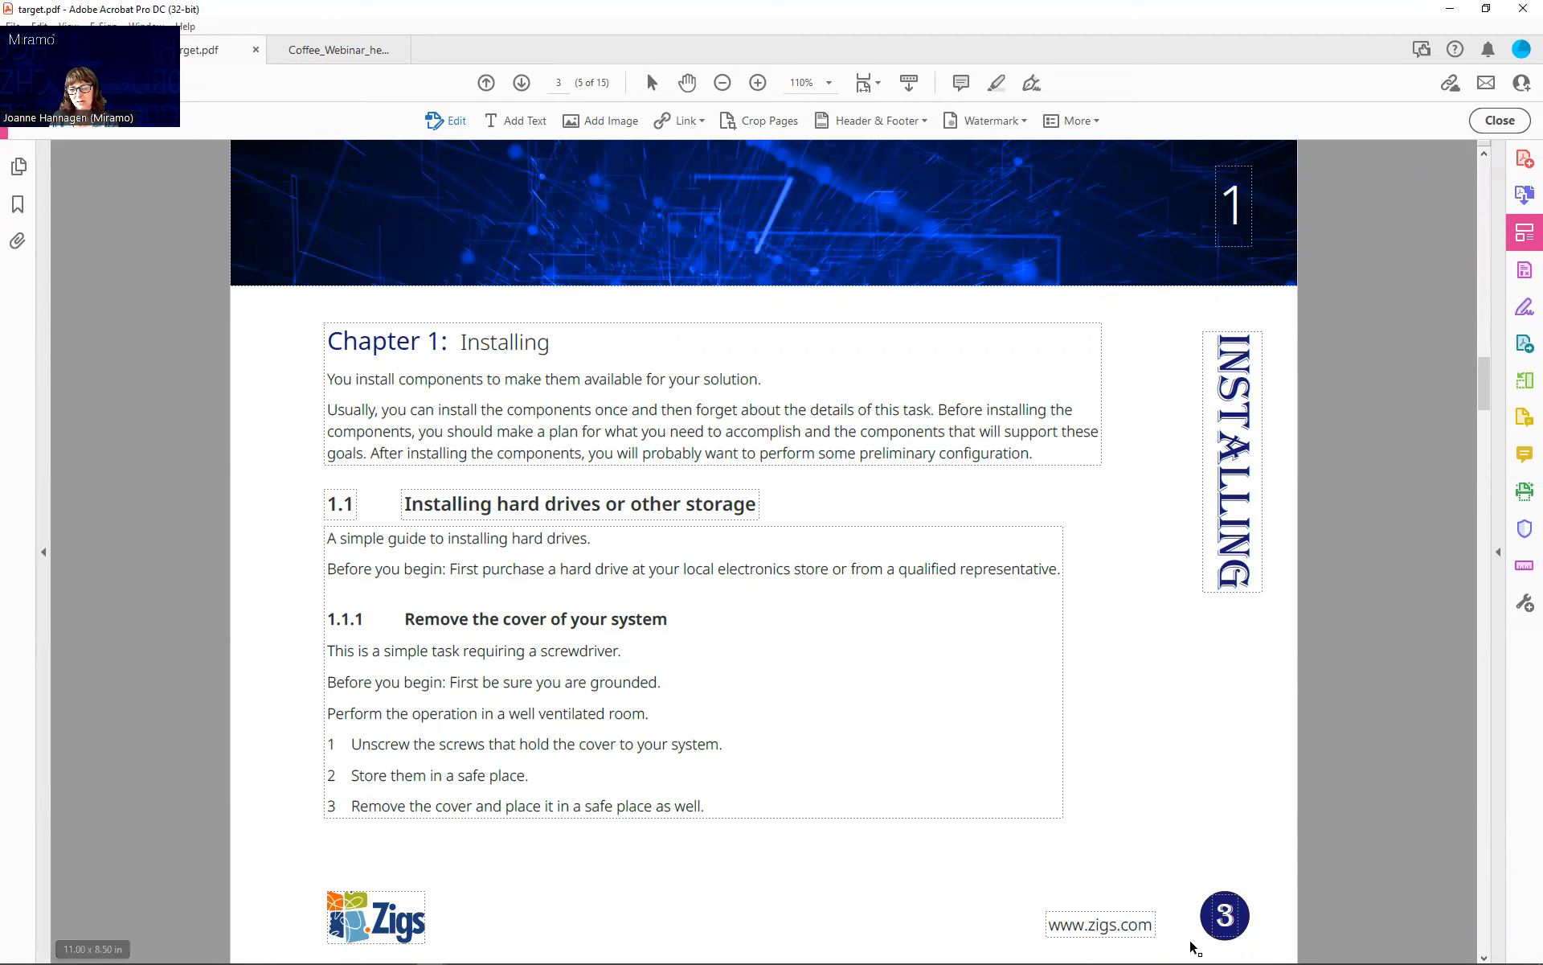
click(1486, 952)
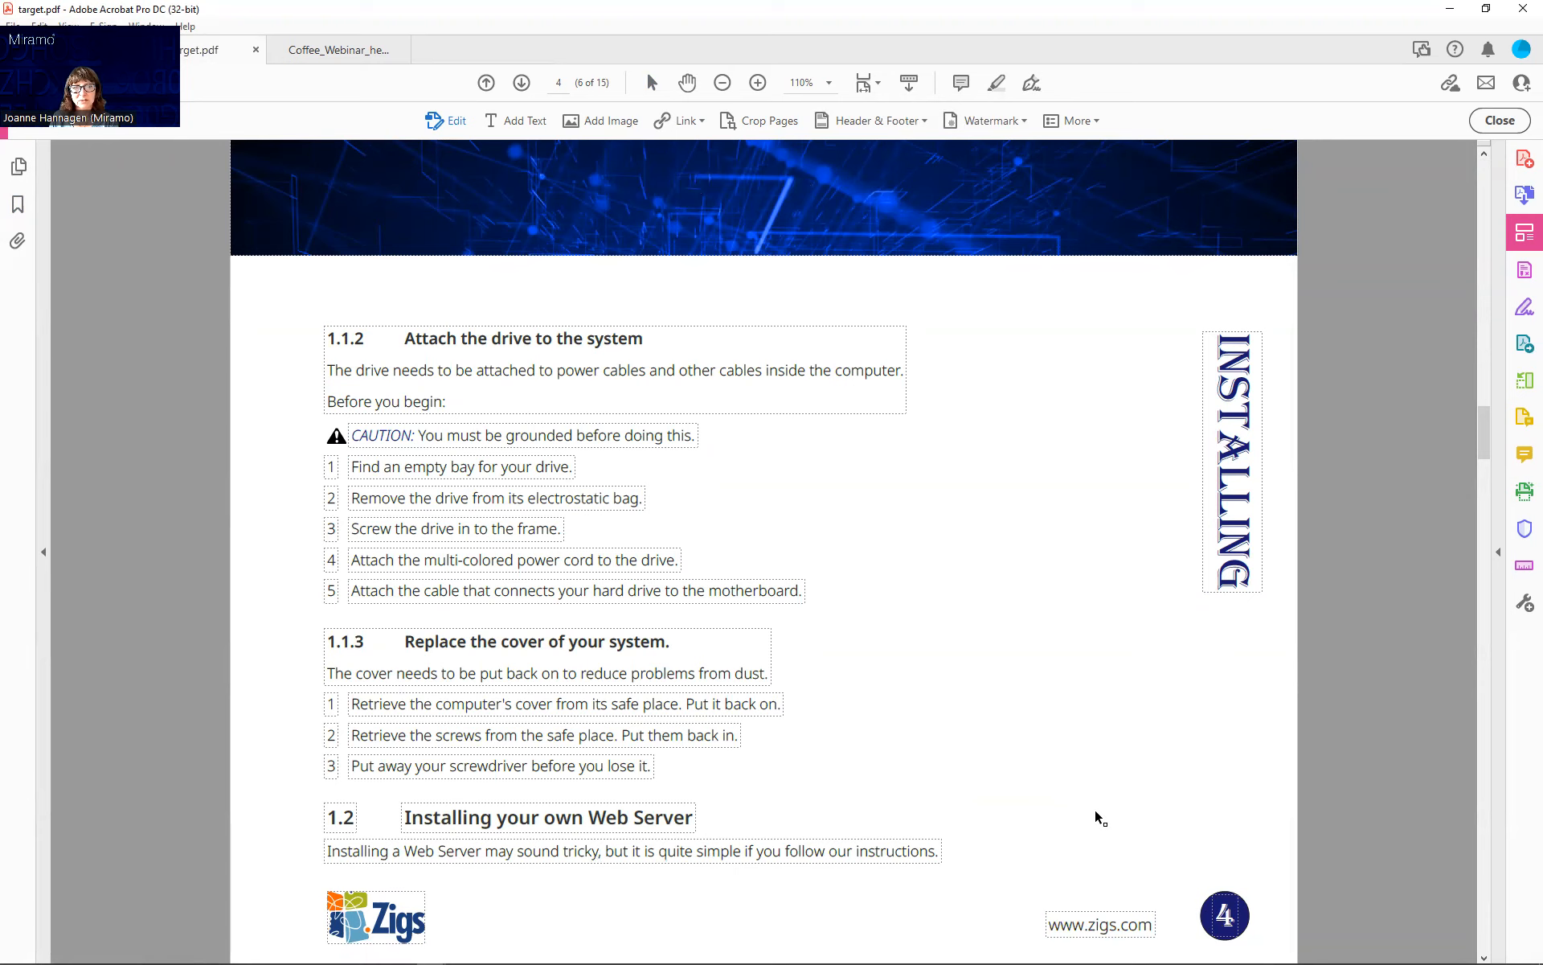
click(1484, 885)
click(1485, 885)
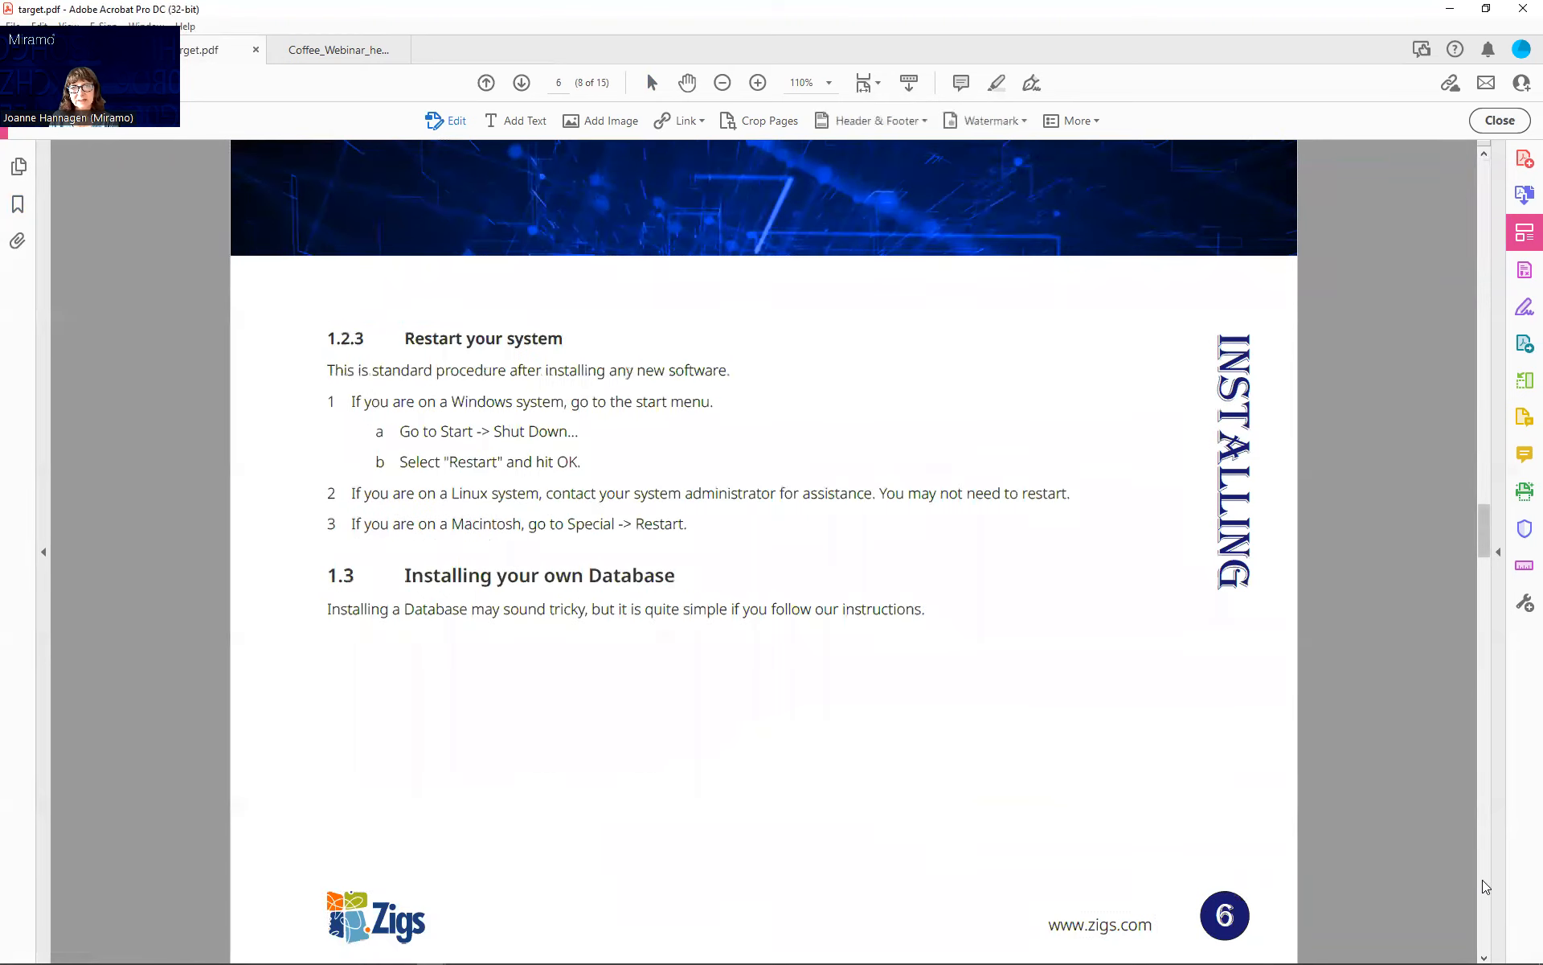
- Fit the full cover page of target.pdf in a reduced window and bring up MiramoDesigner beside it
click(1487, 887)
click(1485, 917)
click(1487, 9)
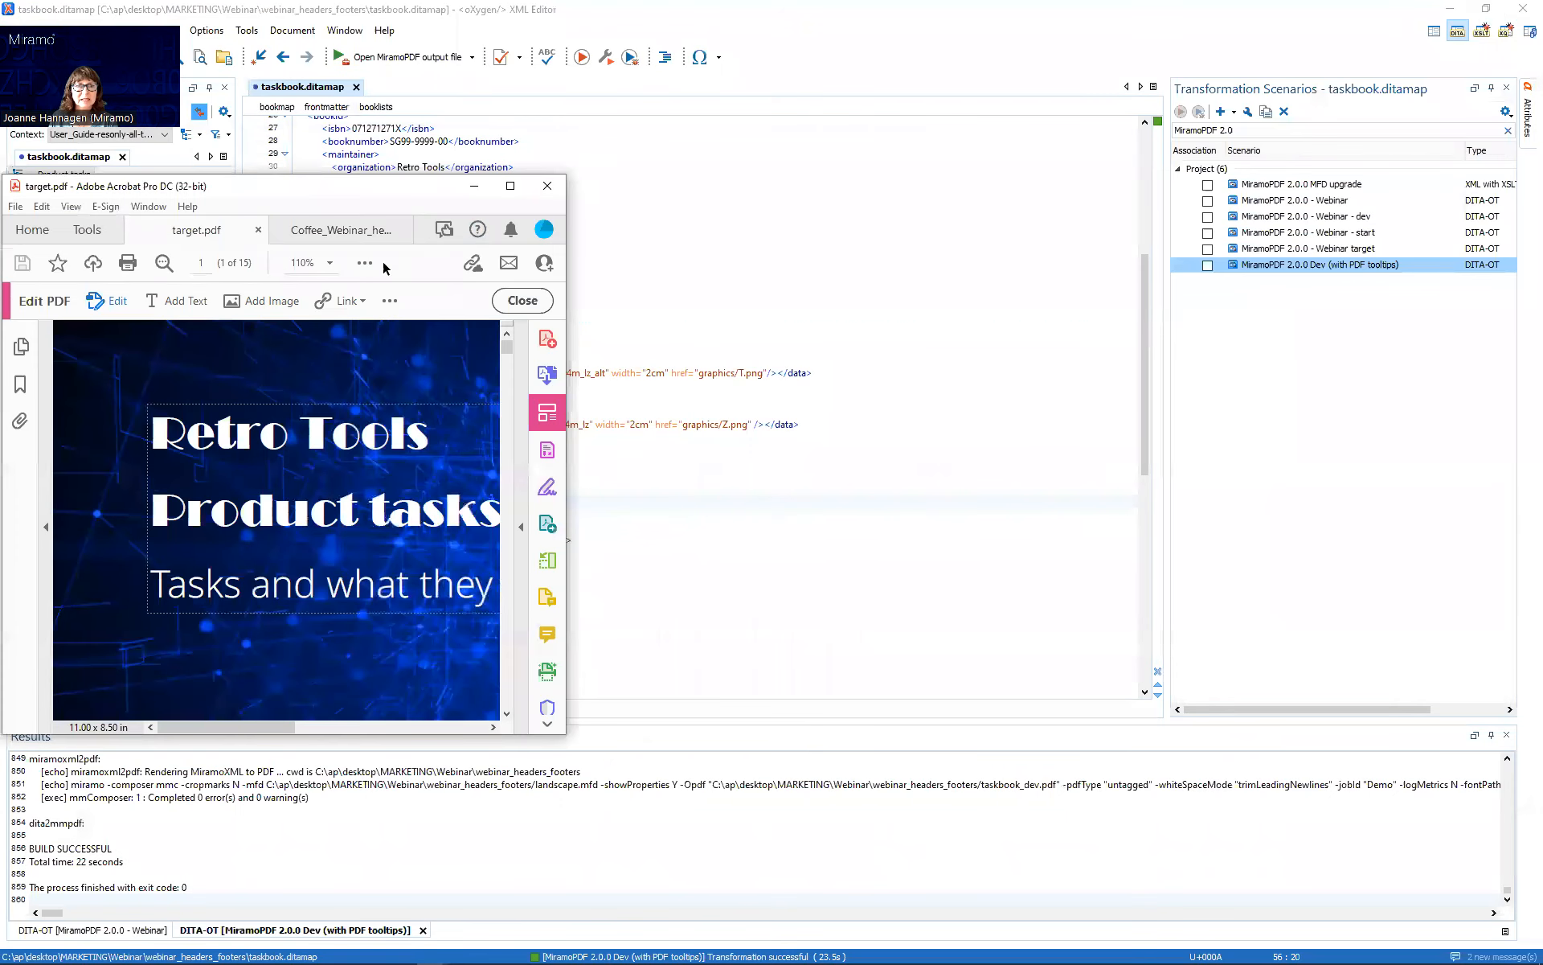
click(328, 264)
click(396, 641)
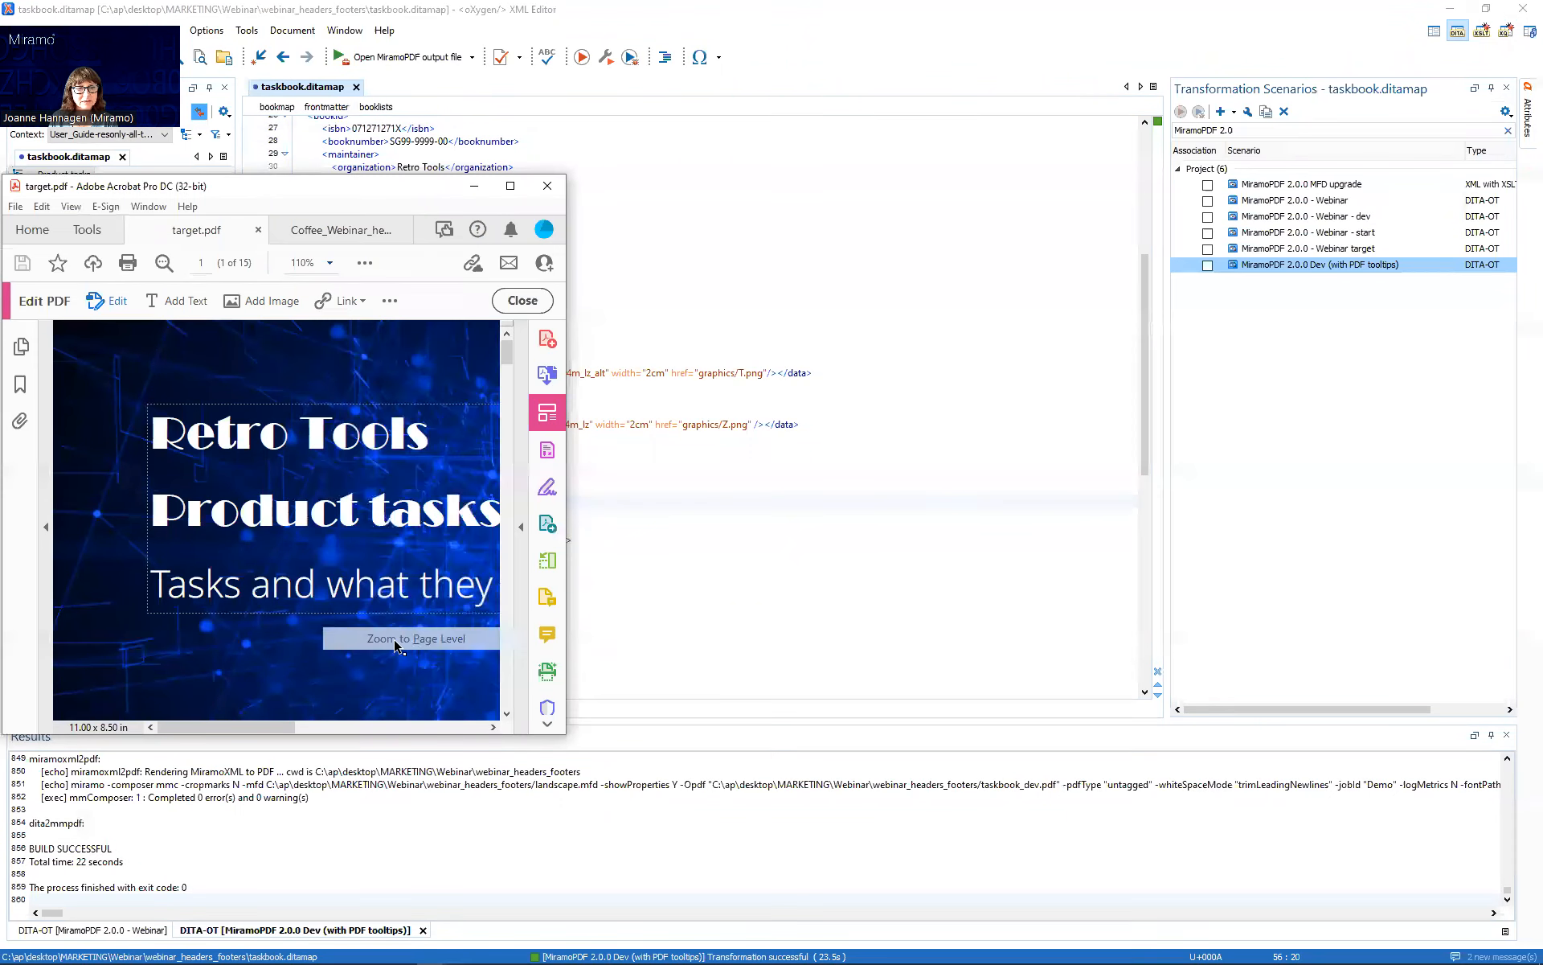
click(1449, 8)
key(alt+Tab)
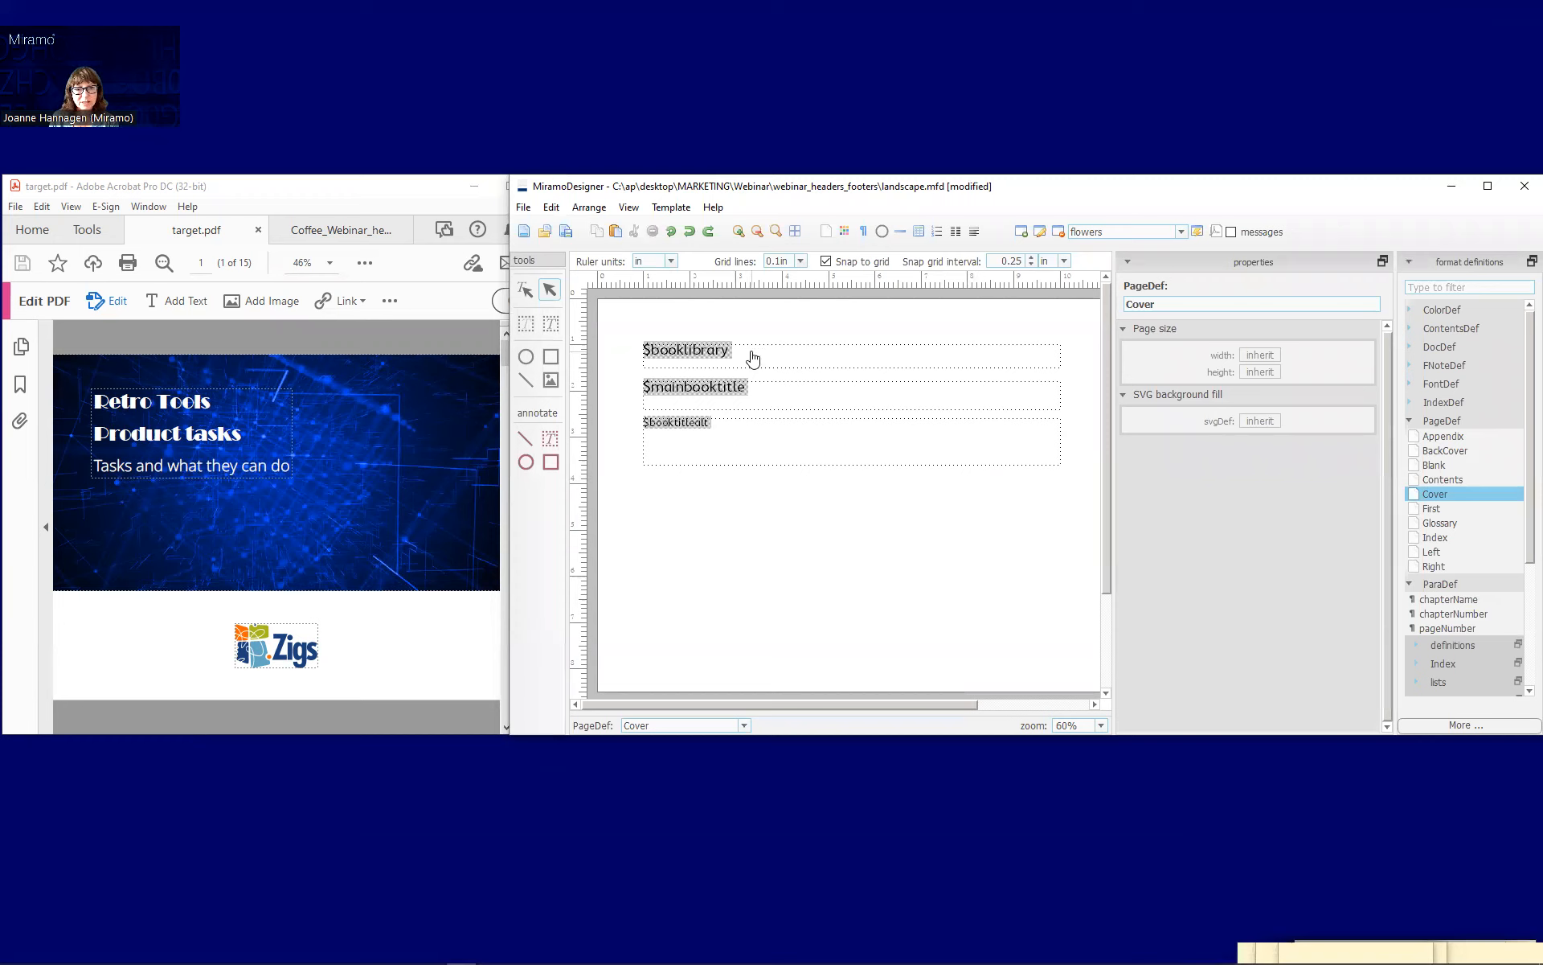
- Check the font, size and colour of the "Retro Tools" title on the cover of target.pdf
click(144, 401)
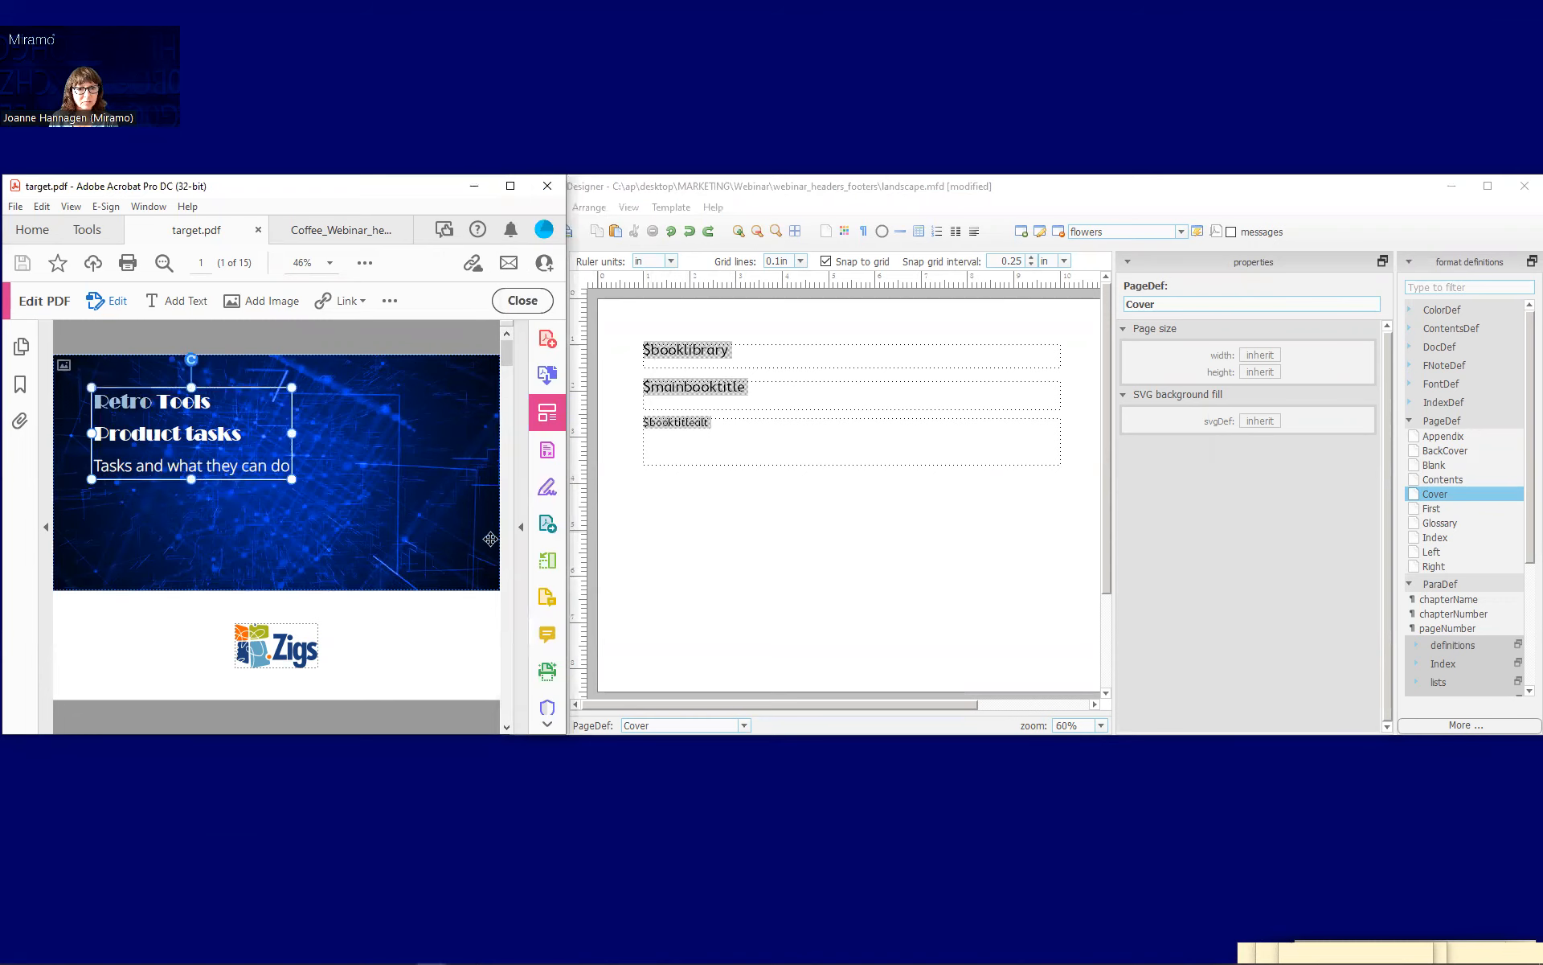
click(521, 528)
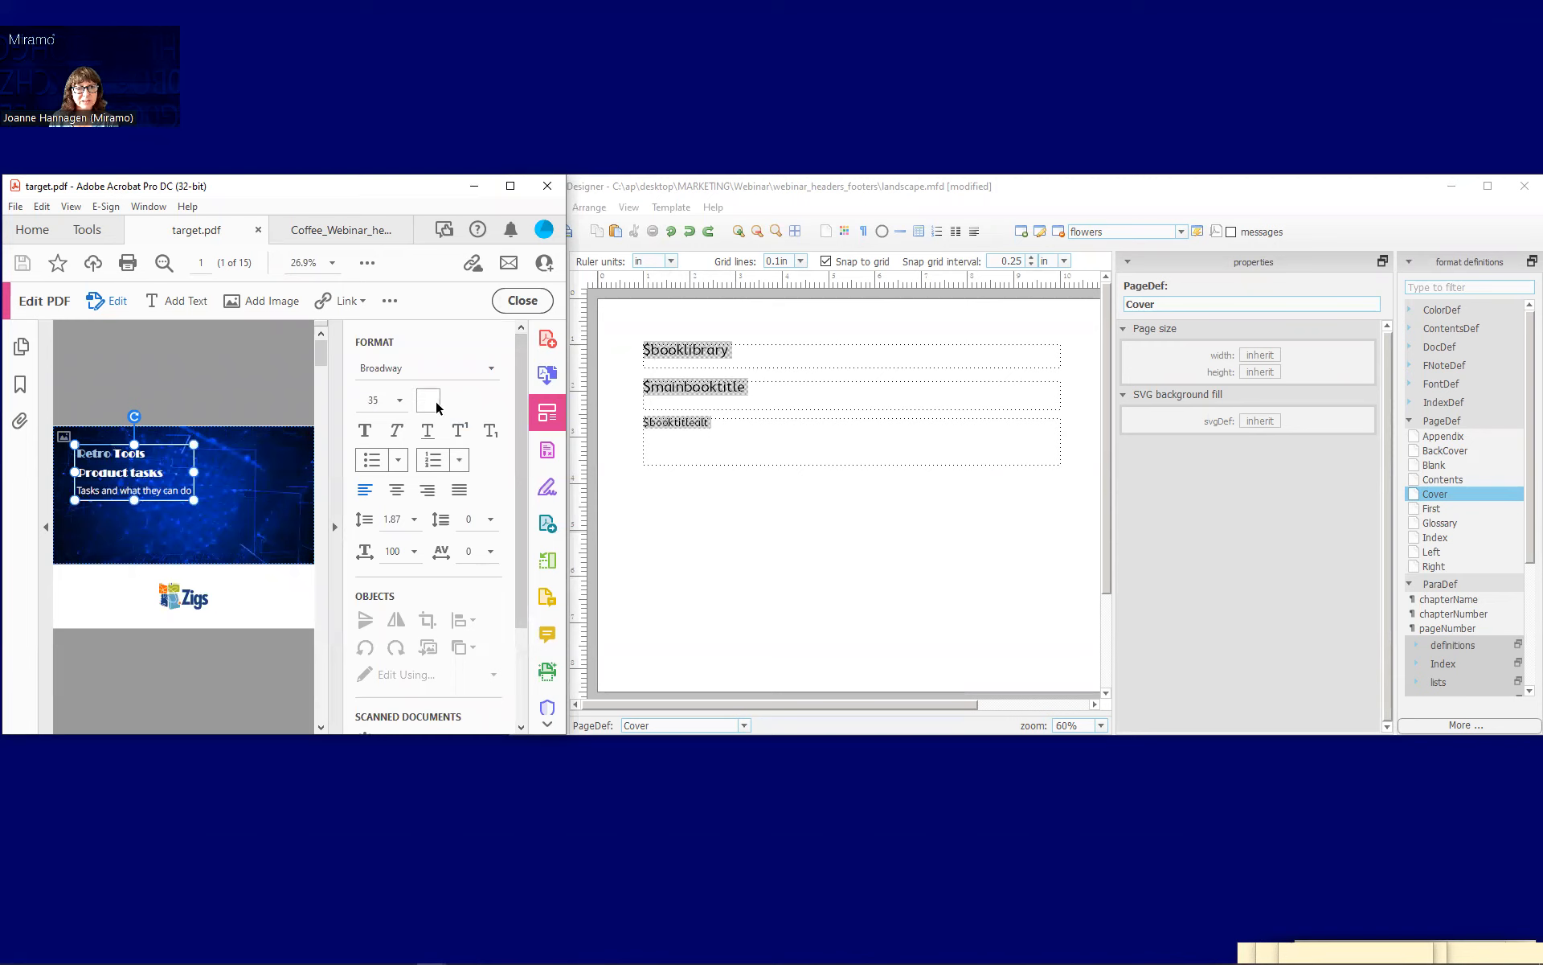
click(335, 524)
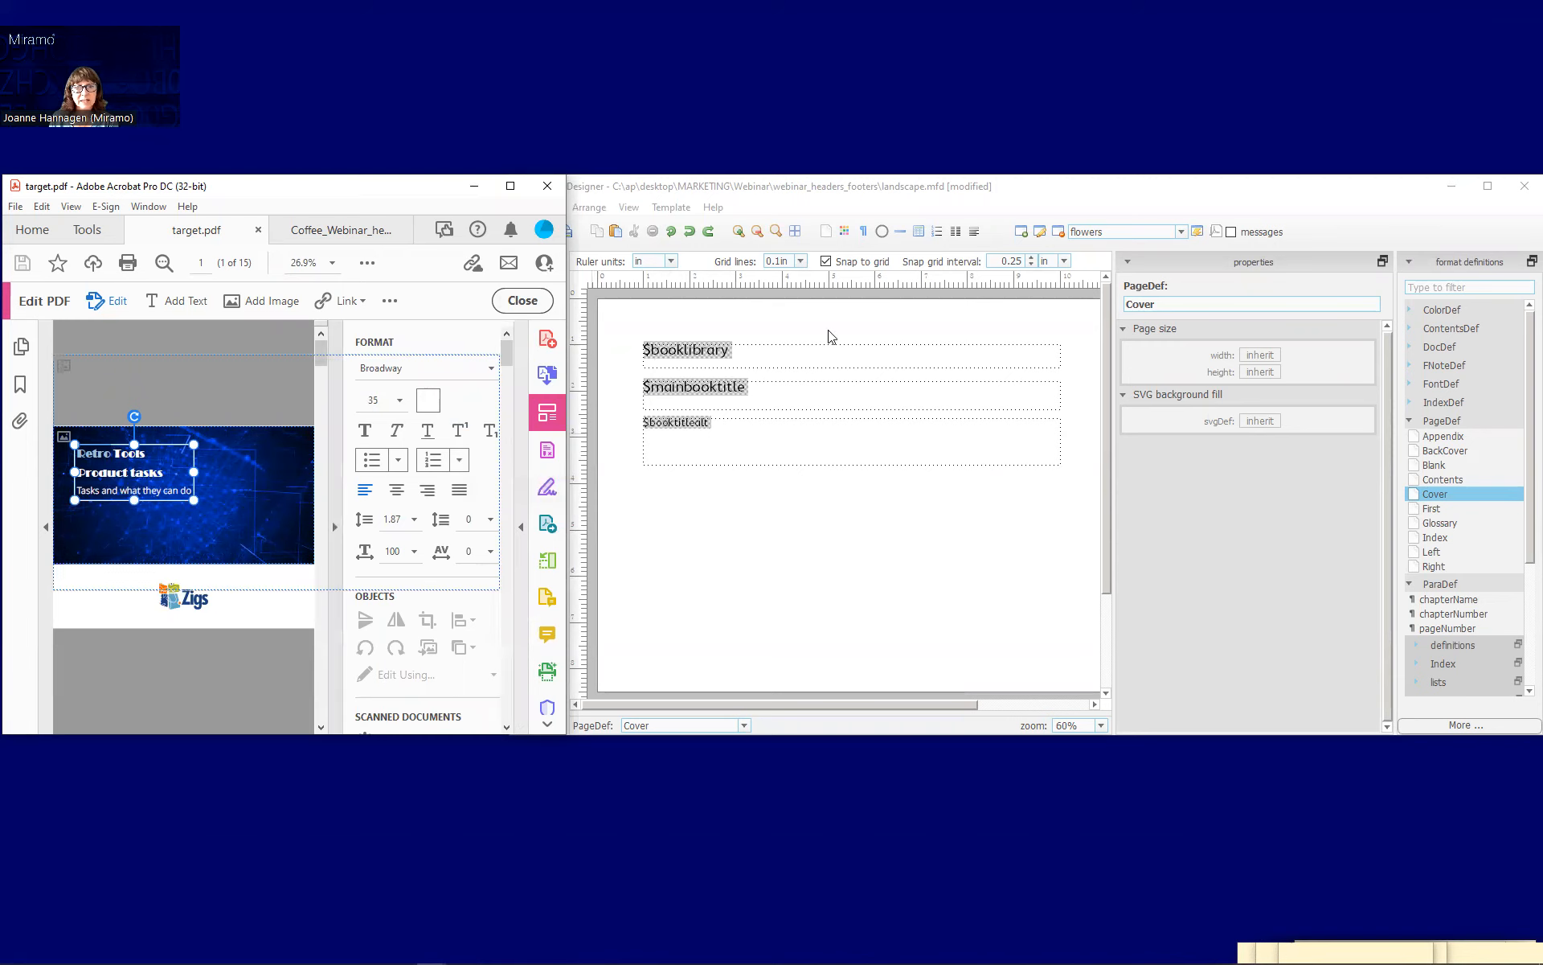
- In MiramoDesigner, set the $booklibrary title's paragraph format to Broadway, 35 pt, with white text
click(772, 352)
click(771, 352)
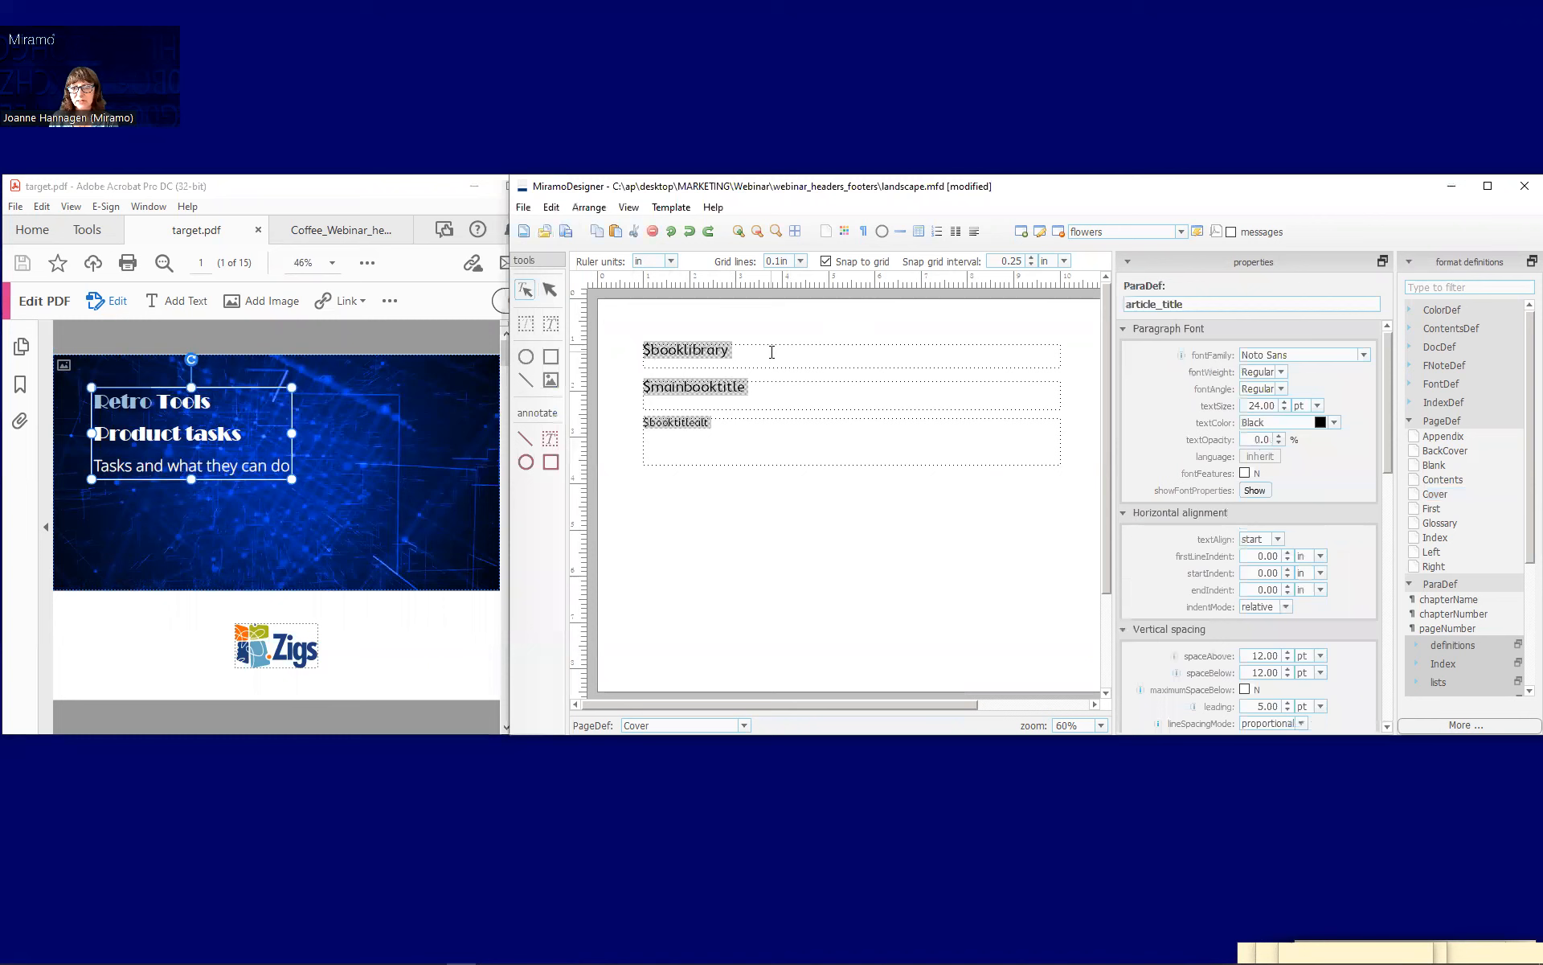
click(1364, 355)
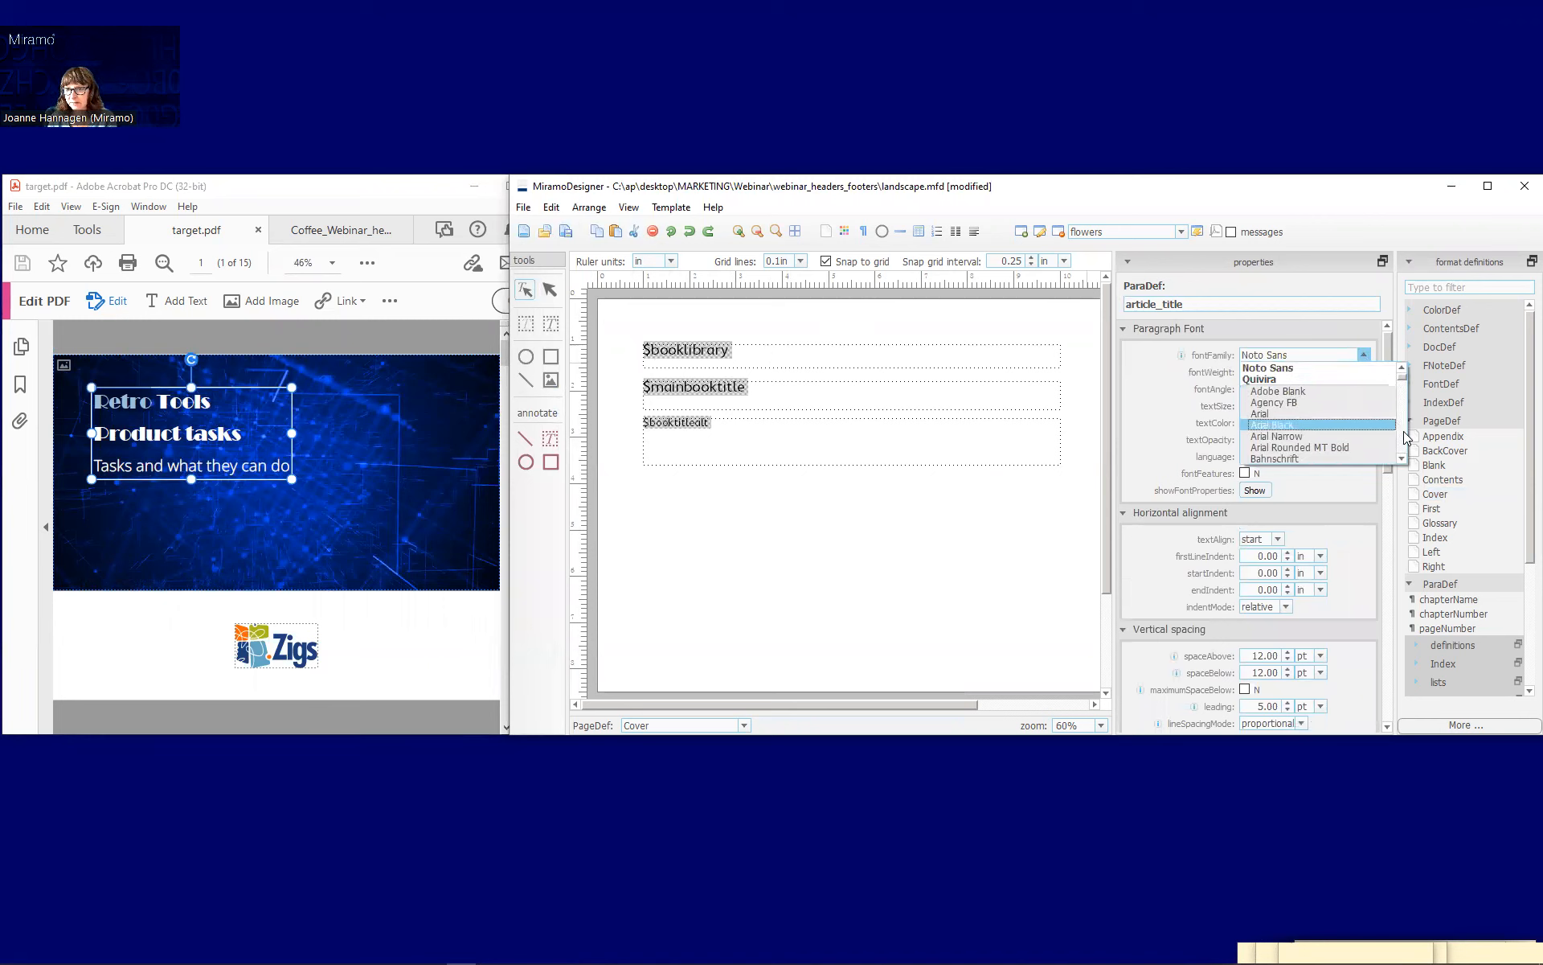
scroll(1367, 438, down, 8)
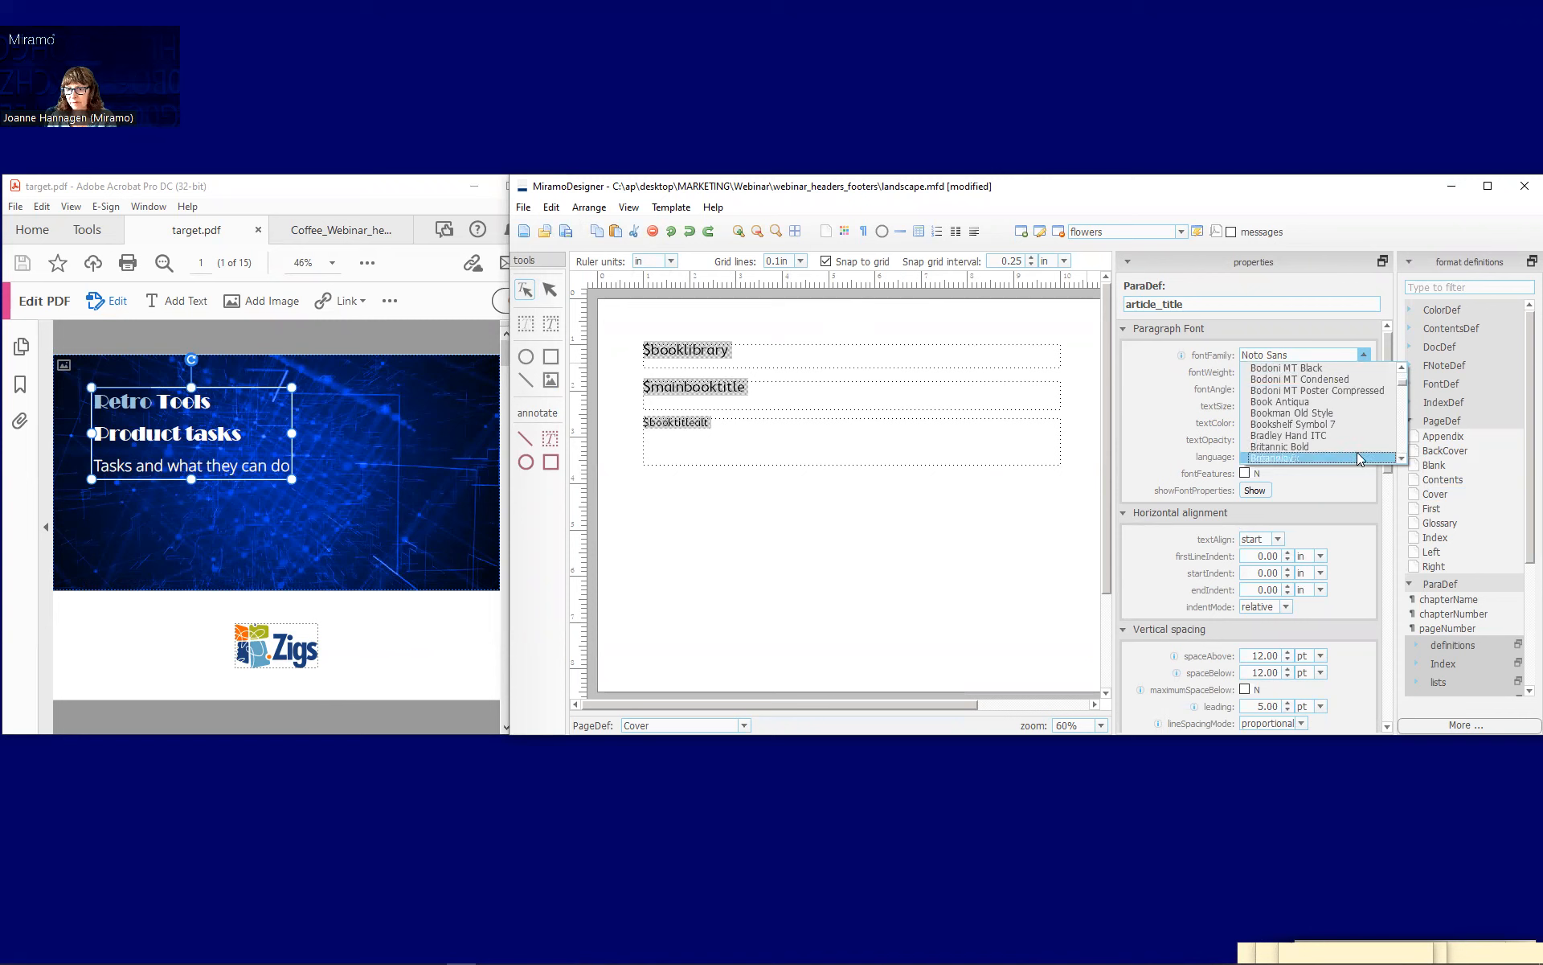
click(1358, 457)
double_click(1266, 405)
text(35)
click(1335, 422)
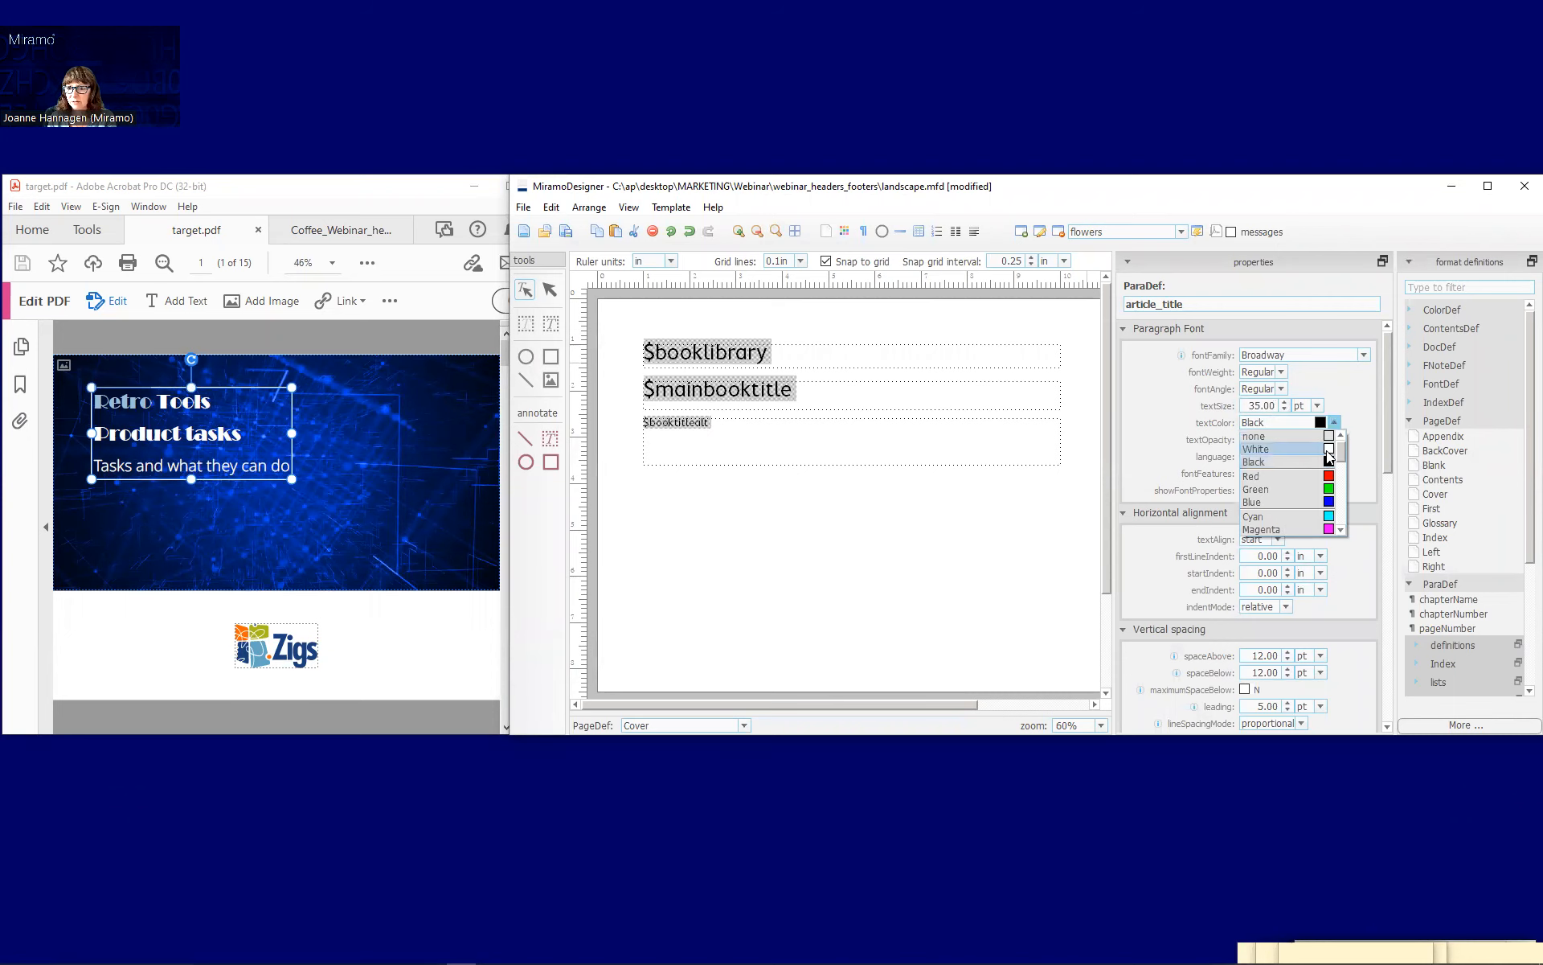
click(1286, 449)
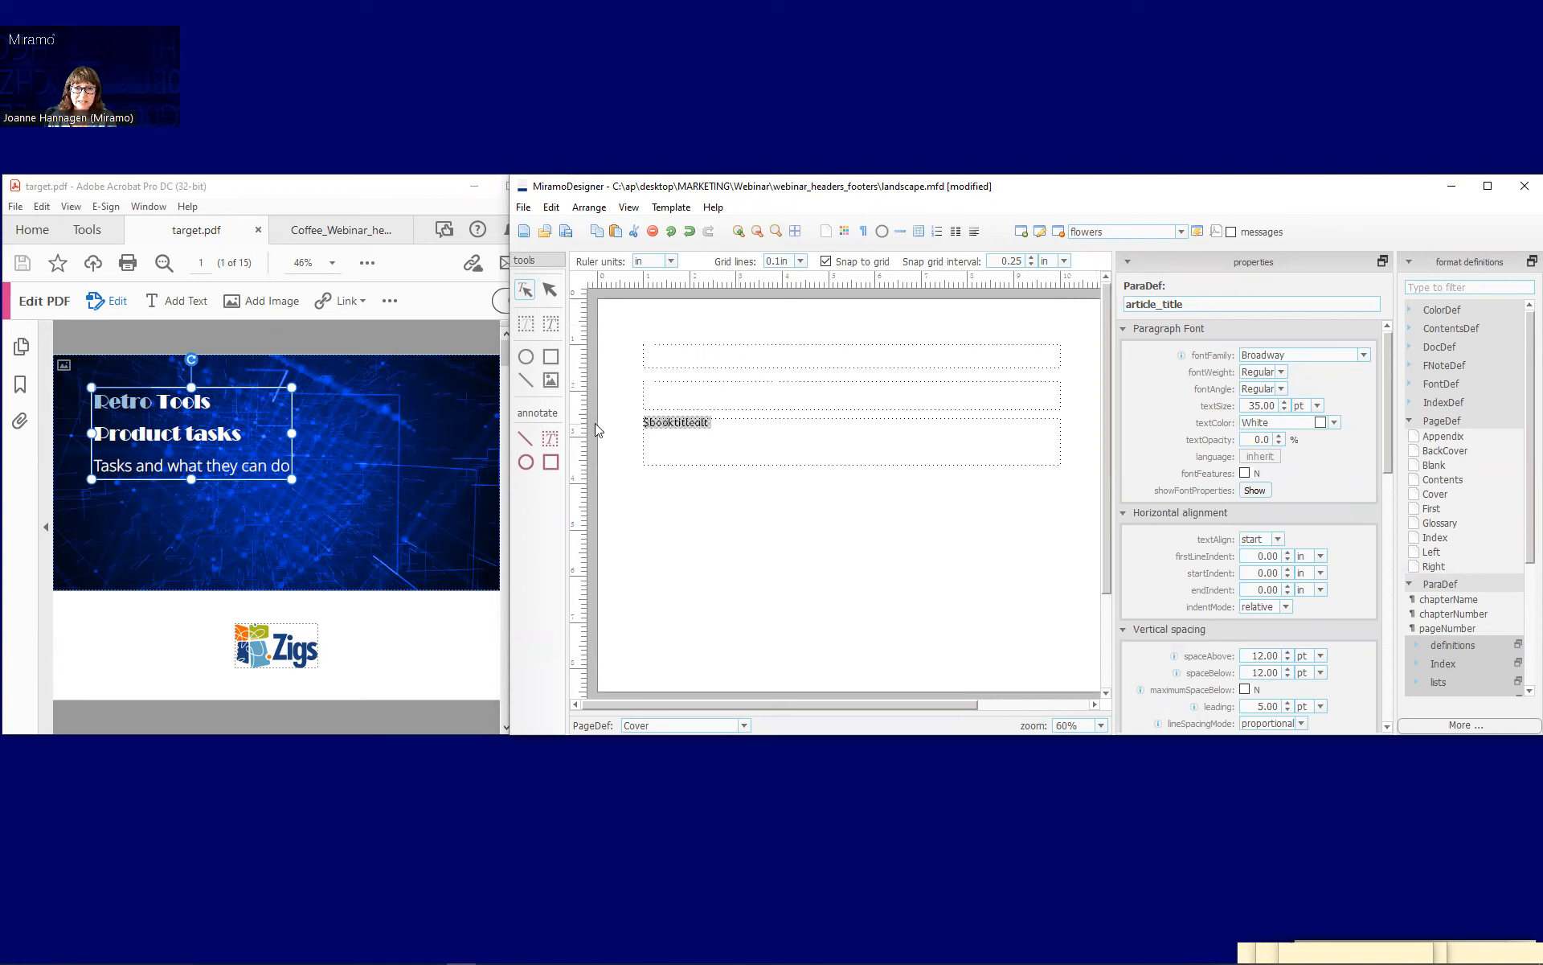
- Check the subtitle formatting in target.pdf and set the $booktitlealt paragraph format in MiramoDesigner to 28 pt with white text
click(222, 468)
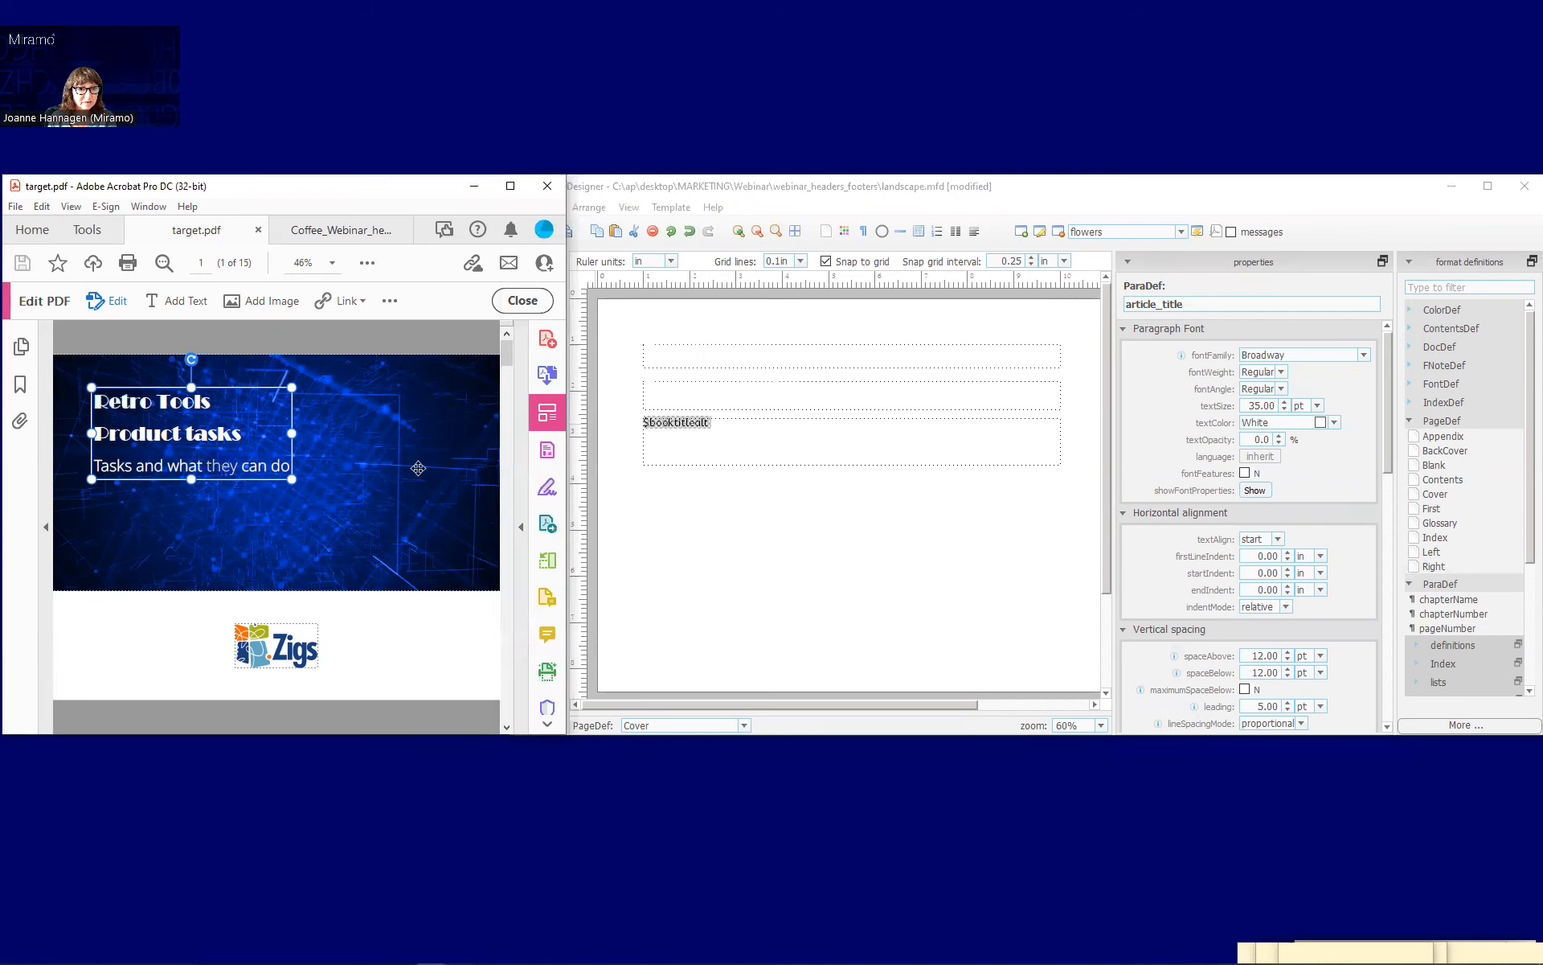
click(521, 527)
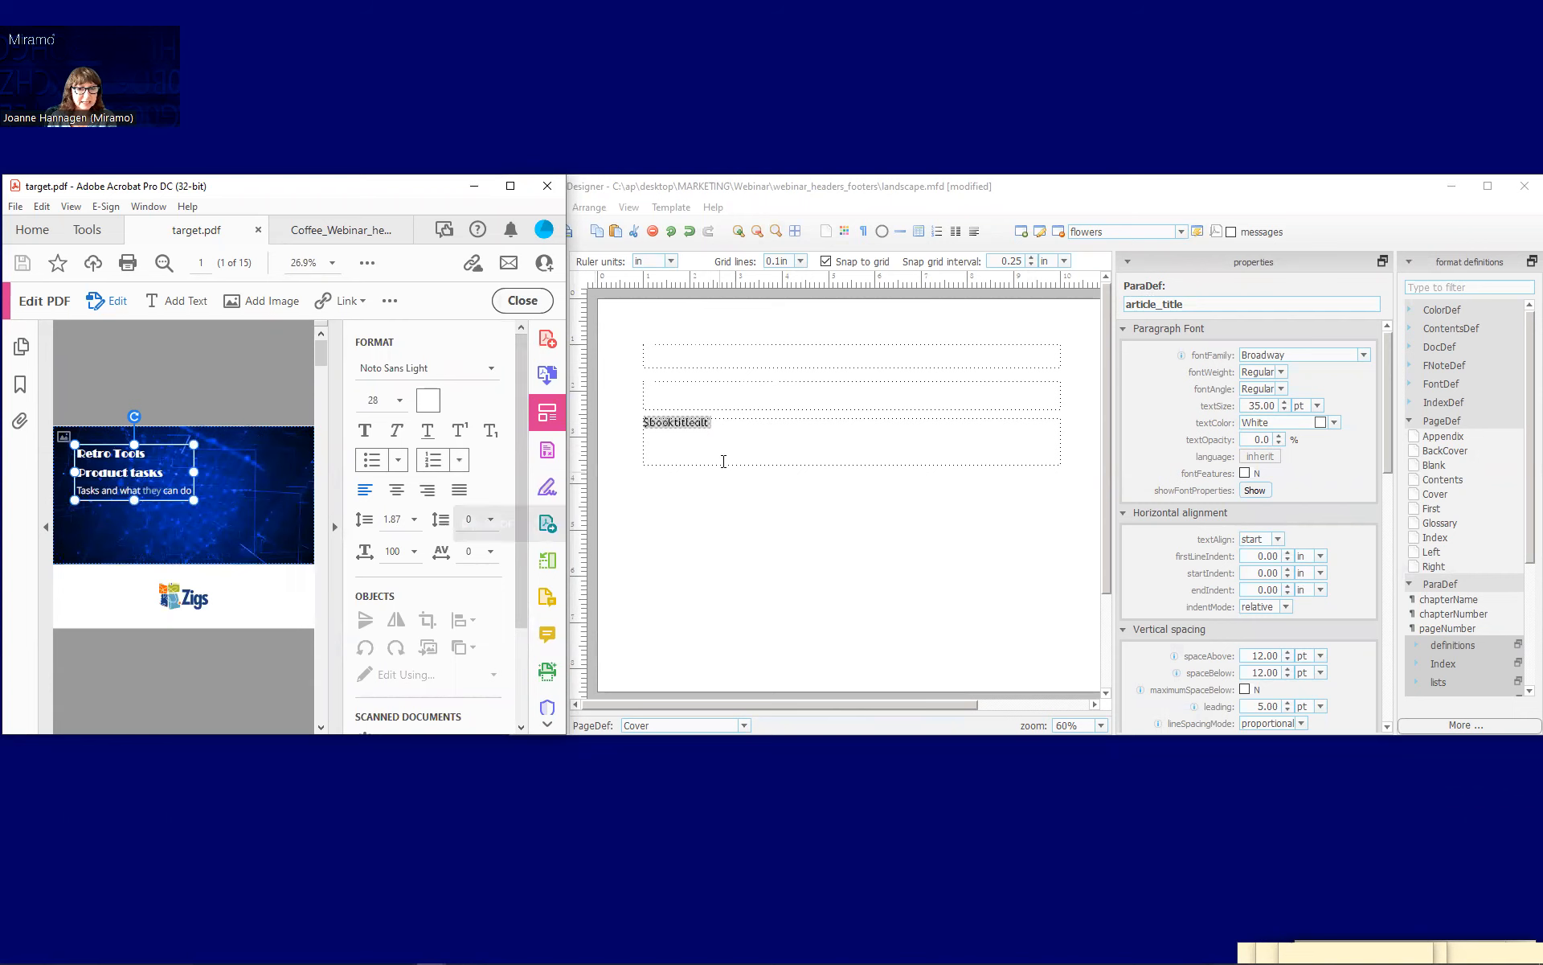
click(701, 421)
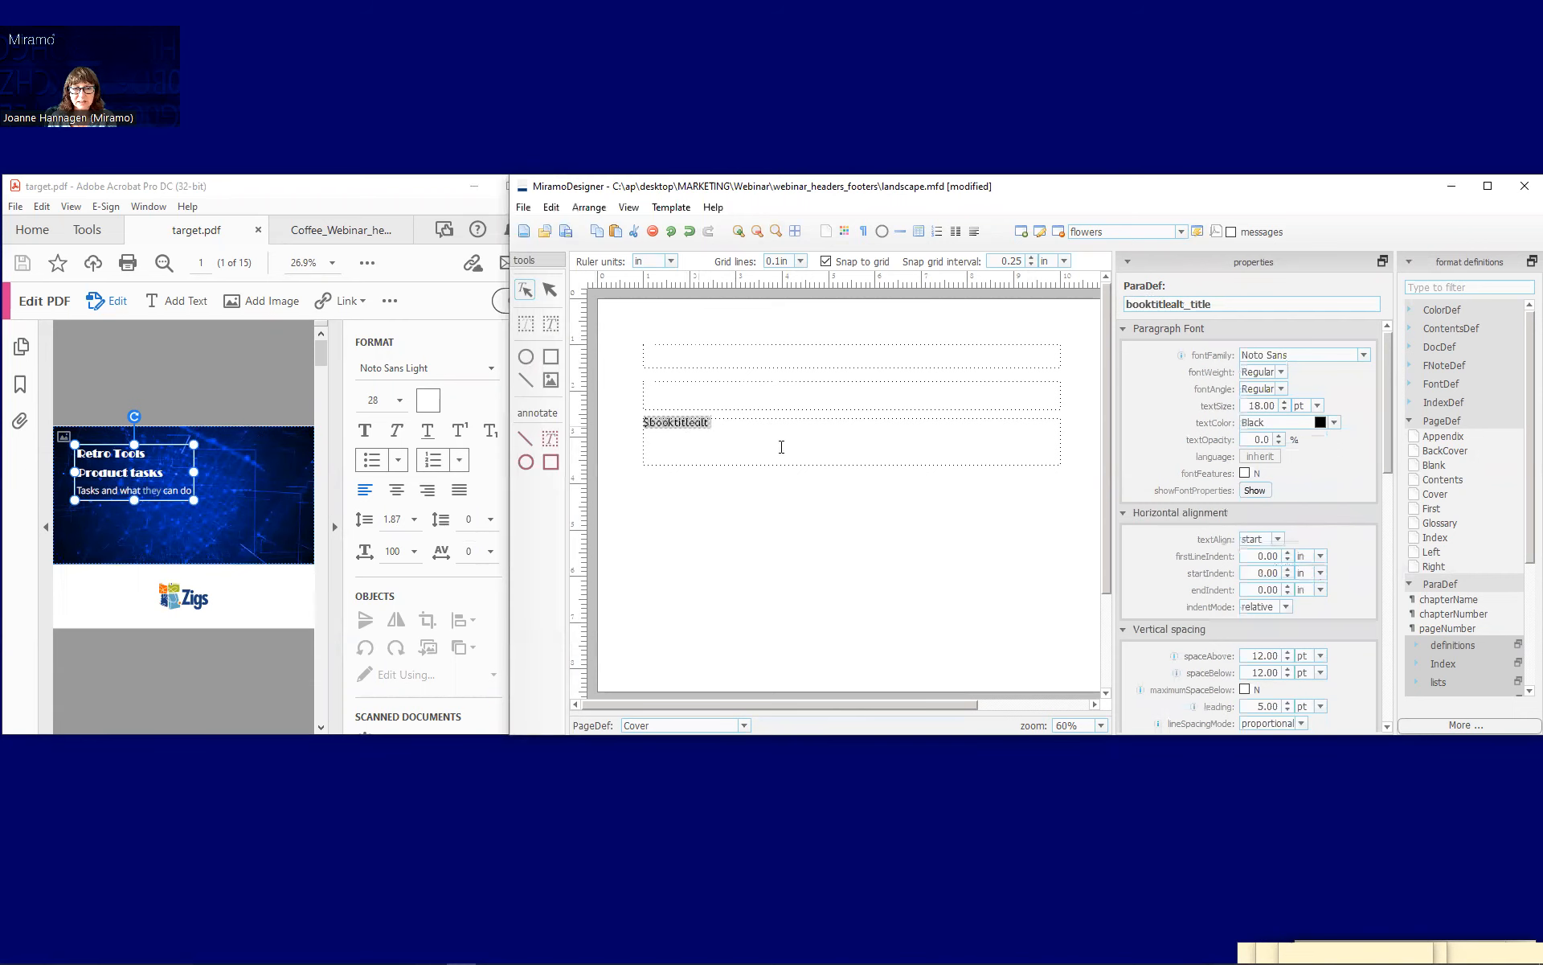
double_click(1276, 406)
text(28)
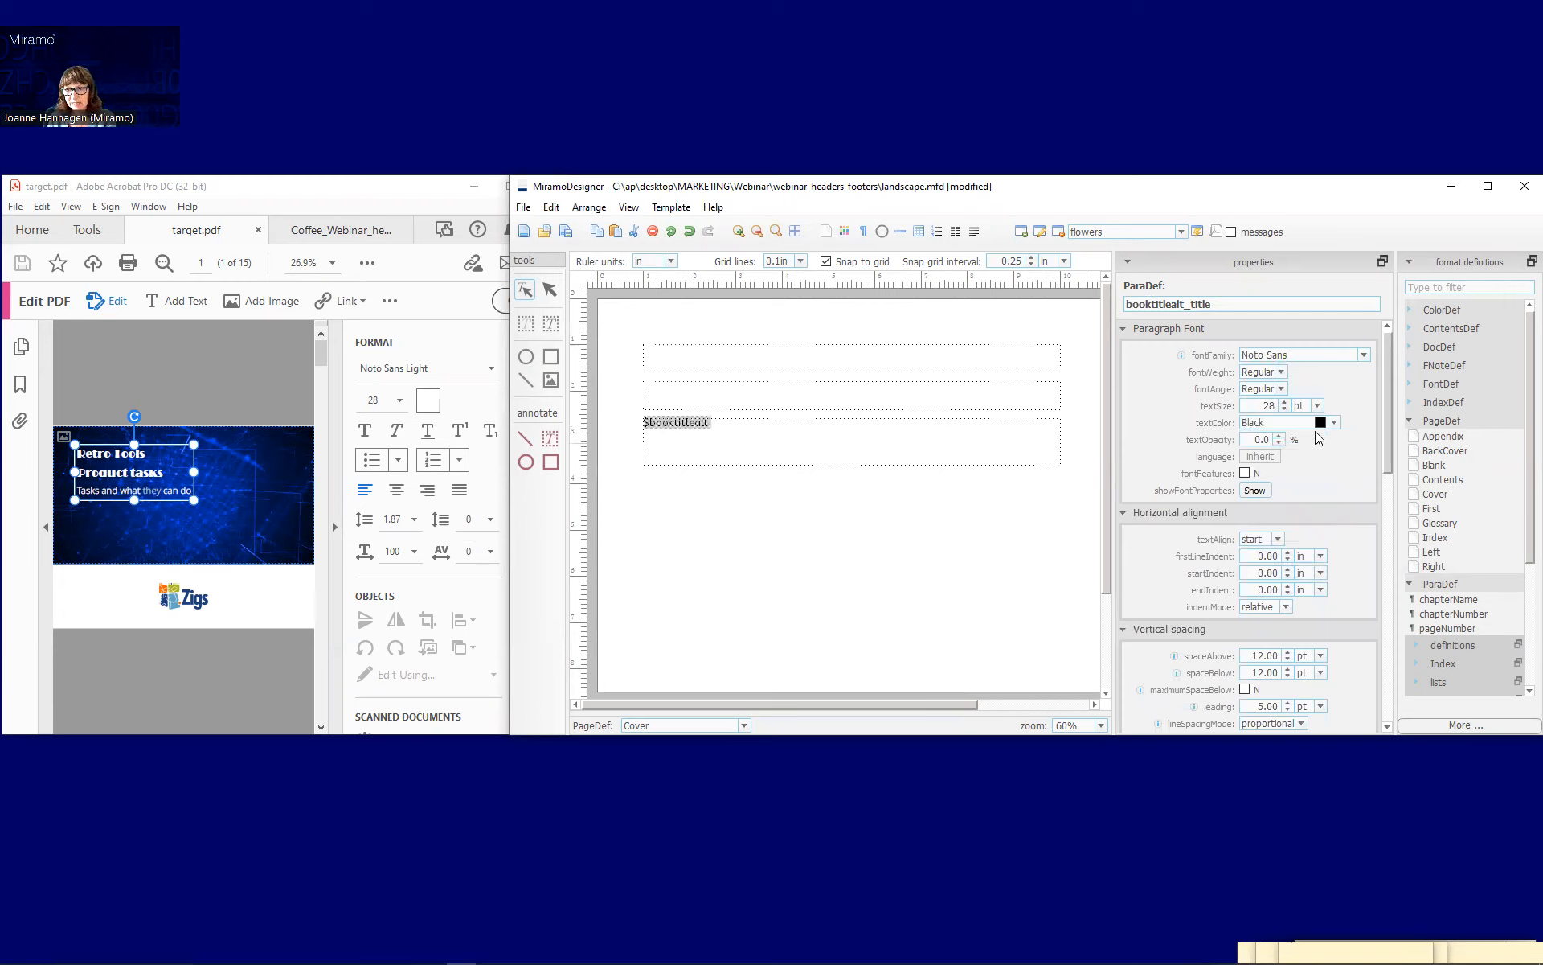
click(1335, 422)
click(1332, 459)
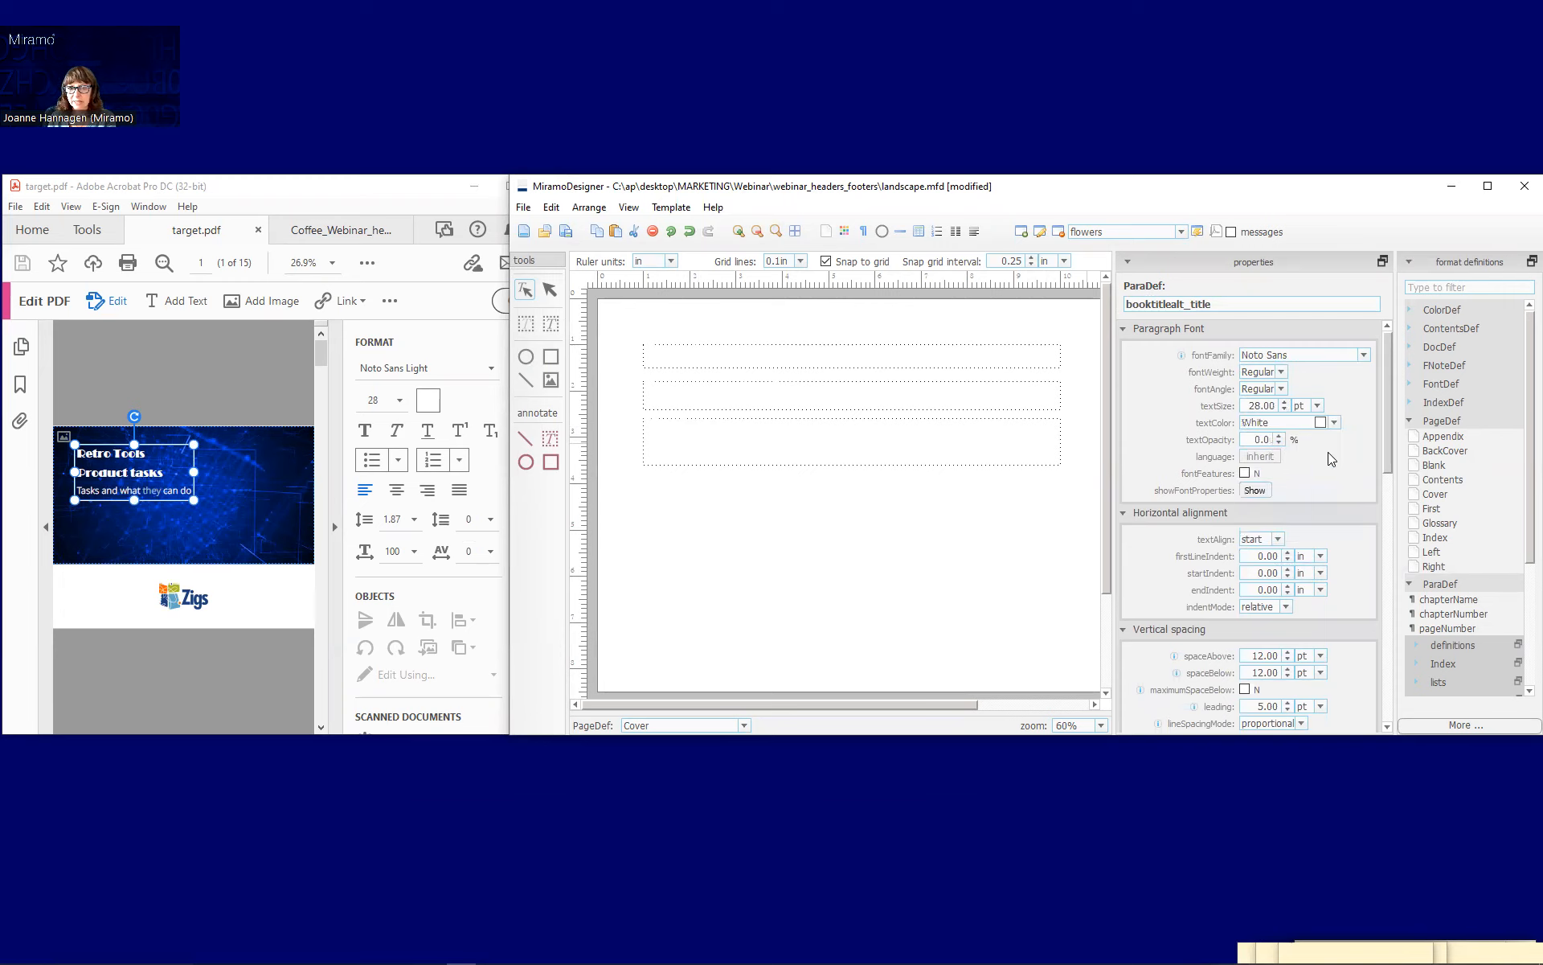
click(336, 528)
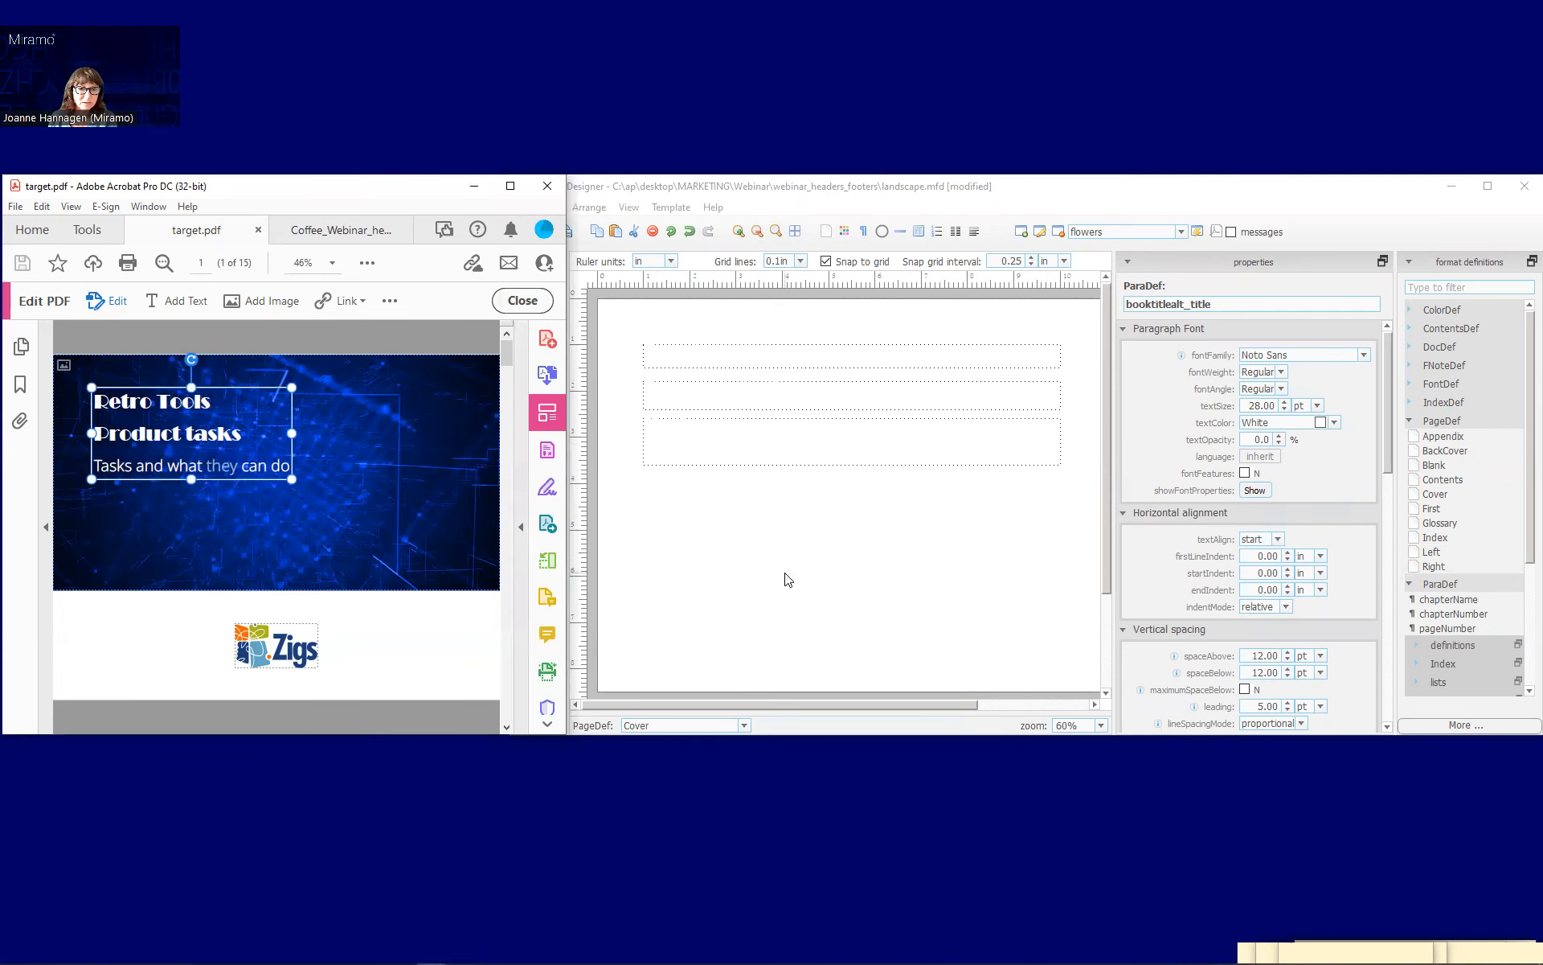
- Import coverimage.jpg by reference onto the Cover page at 11 in wide and send it behind the title text
click(664, 581)
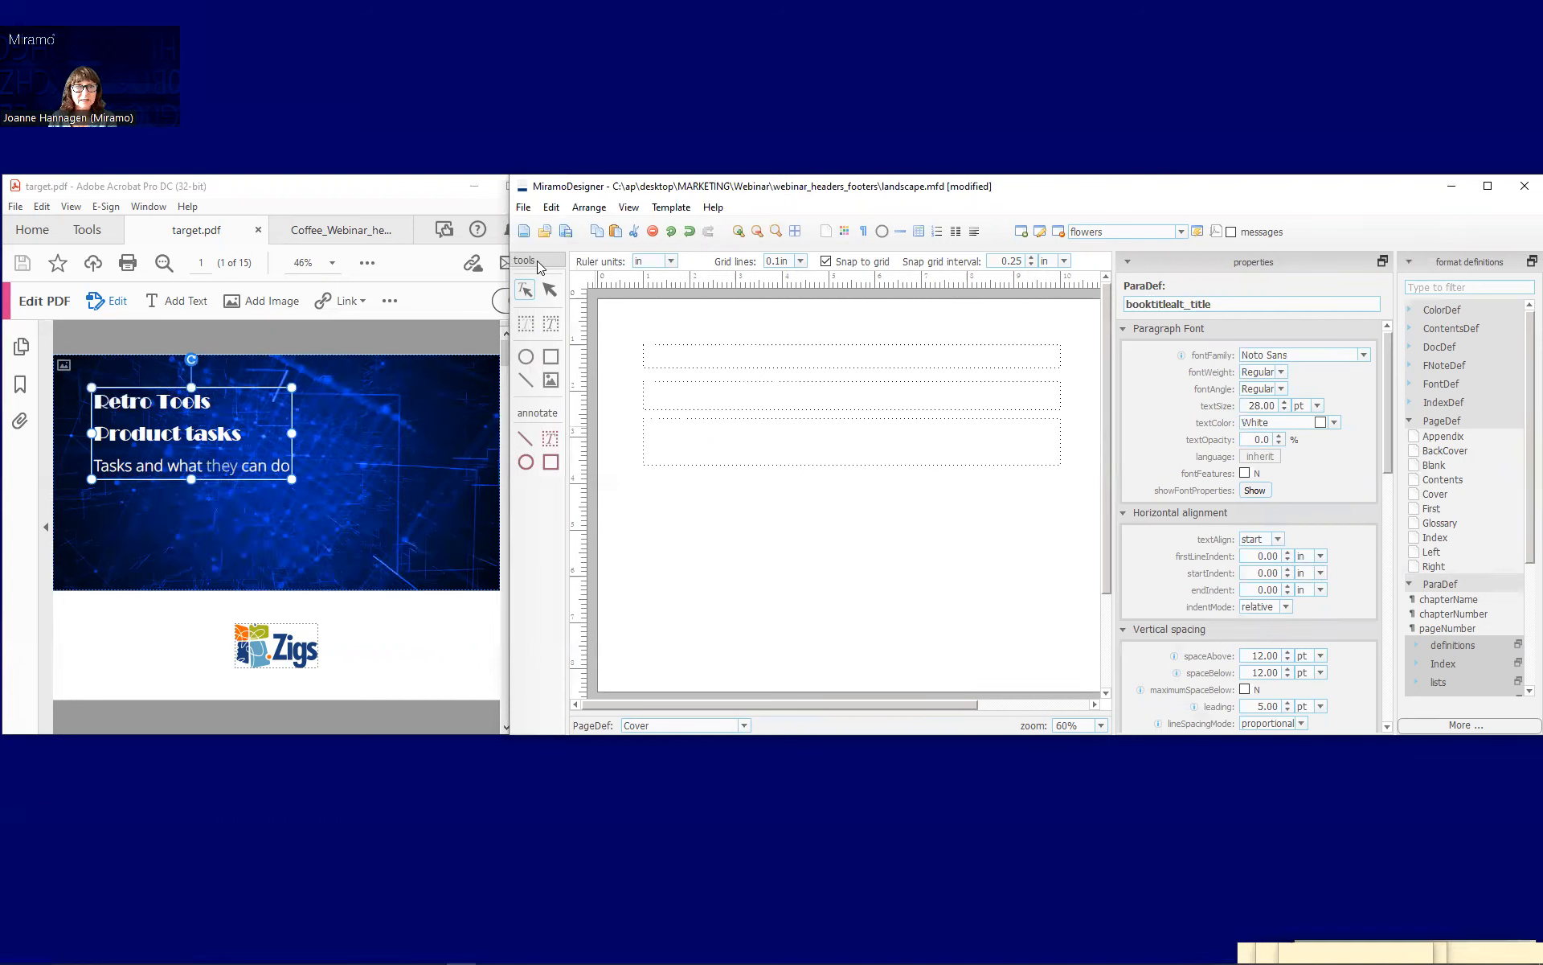
click(552, 381)
click(656, 131)
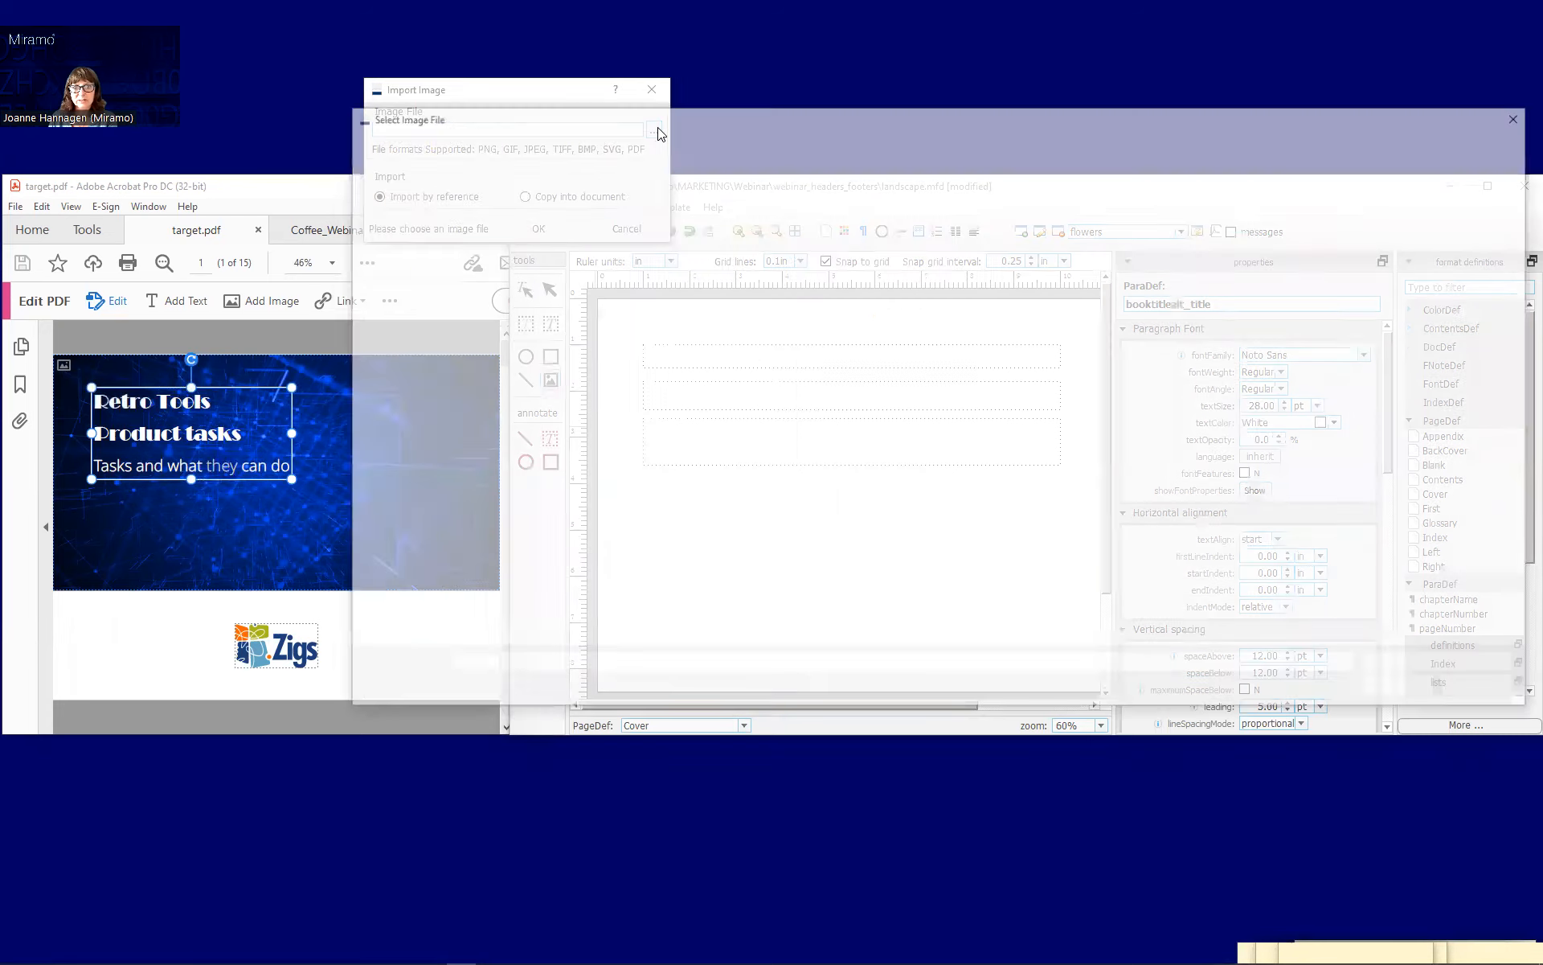
double_click(916, 253)
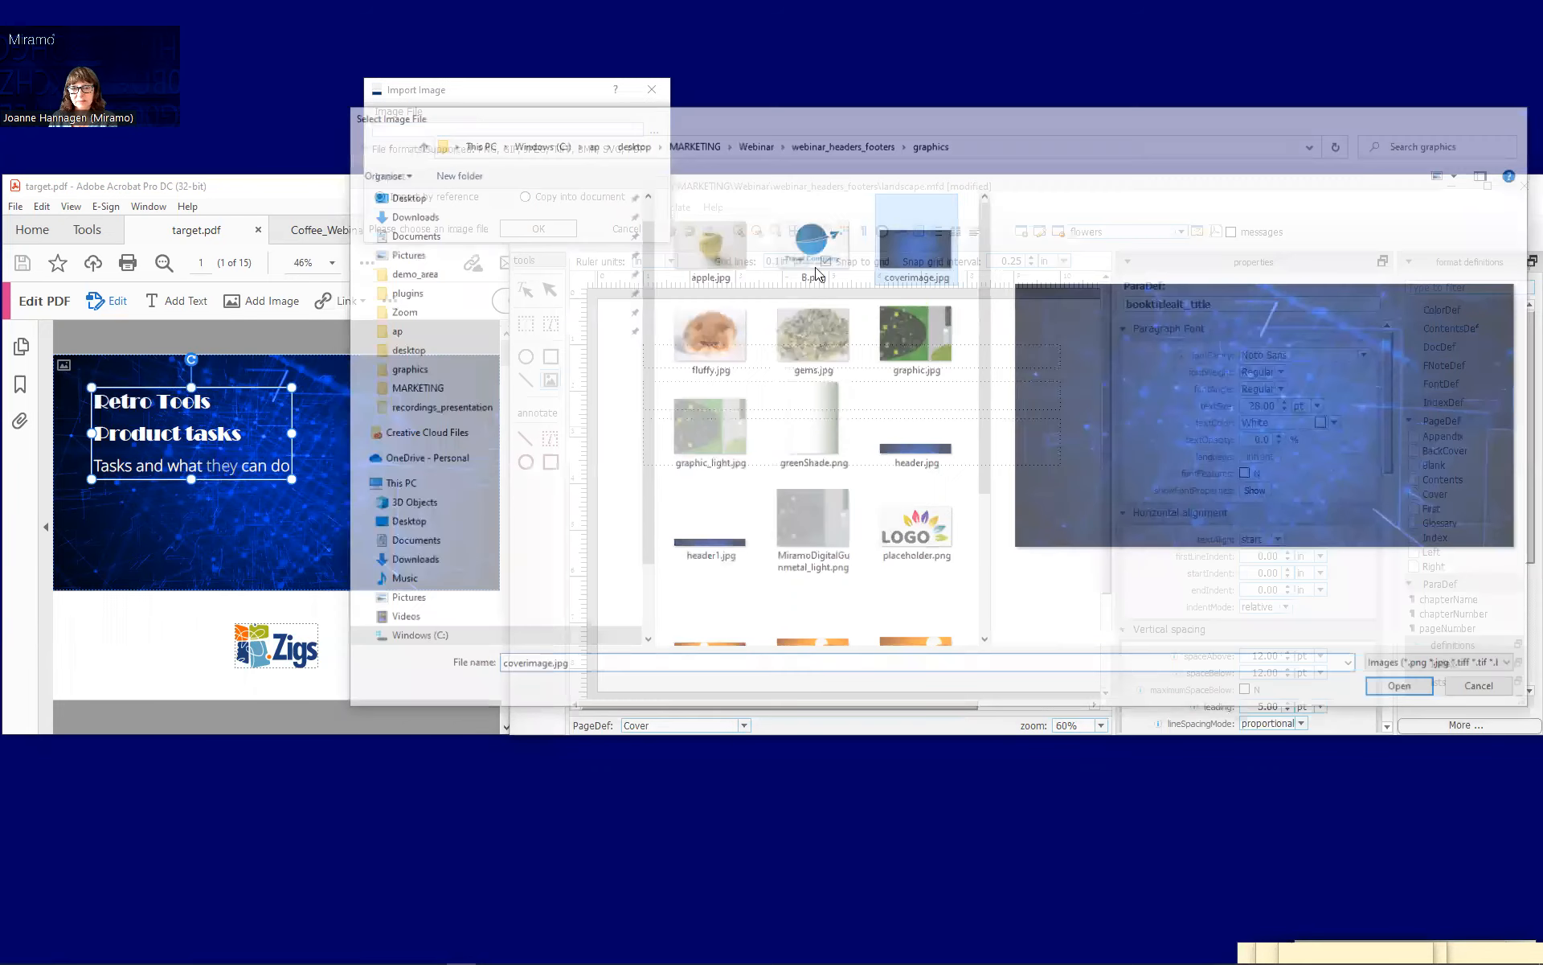
double_click(511, 219)
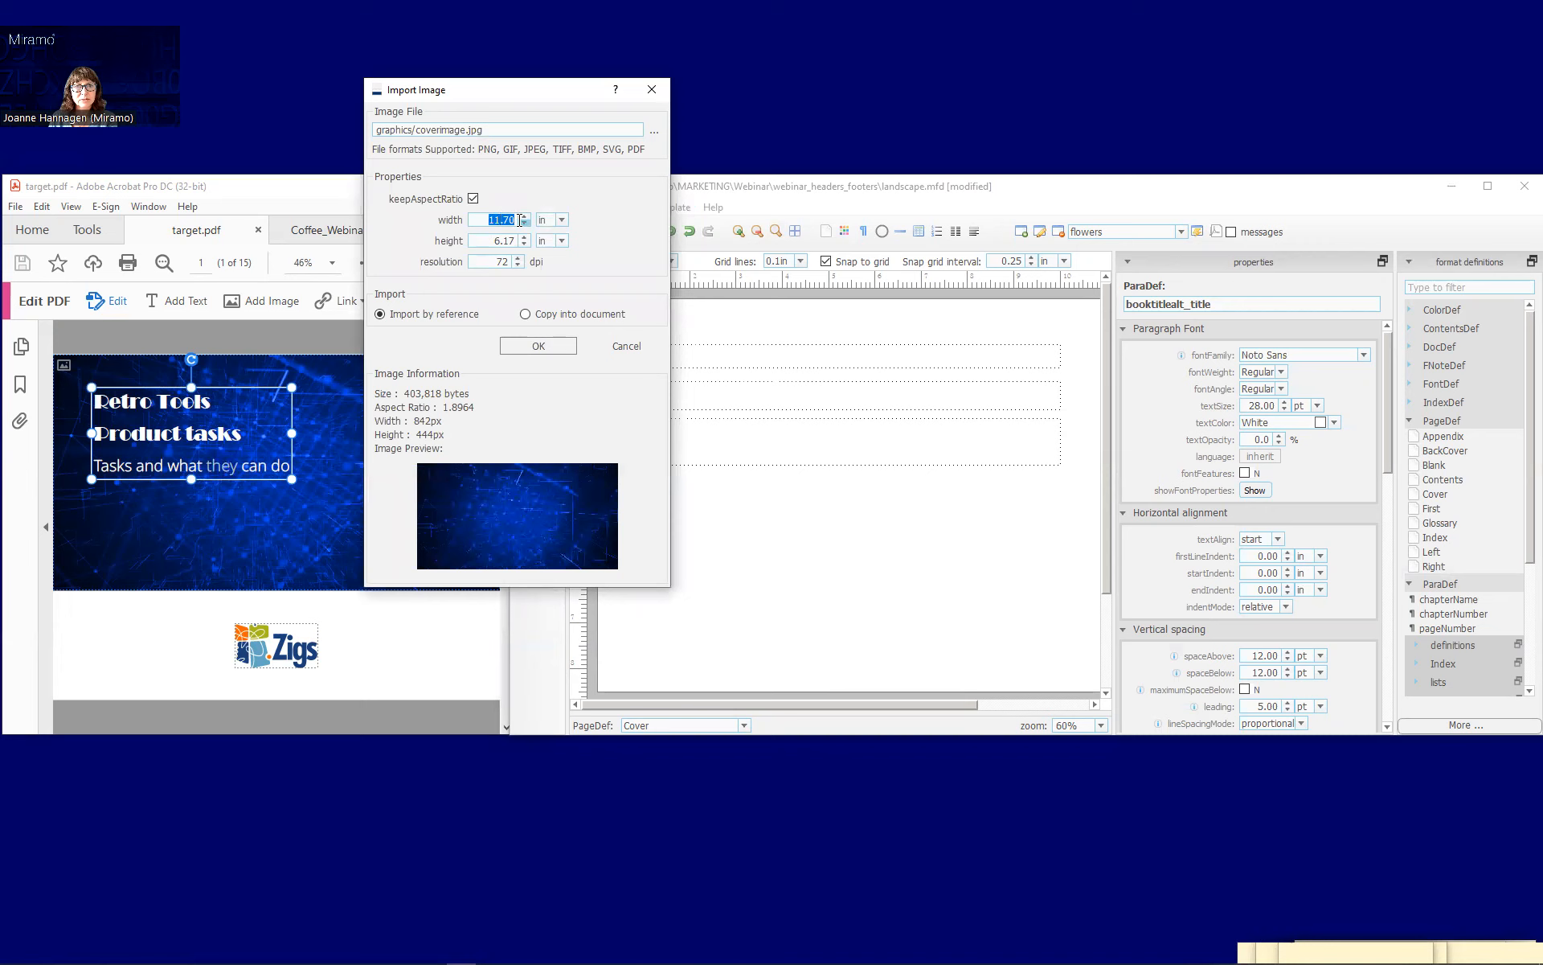
text(11)
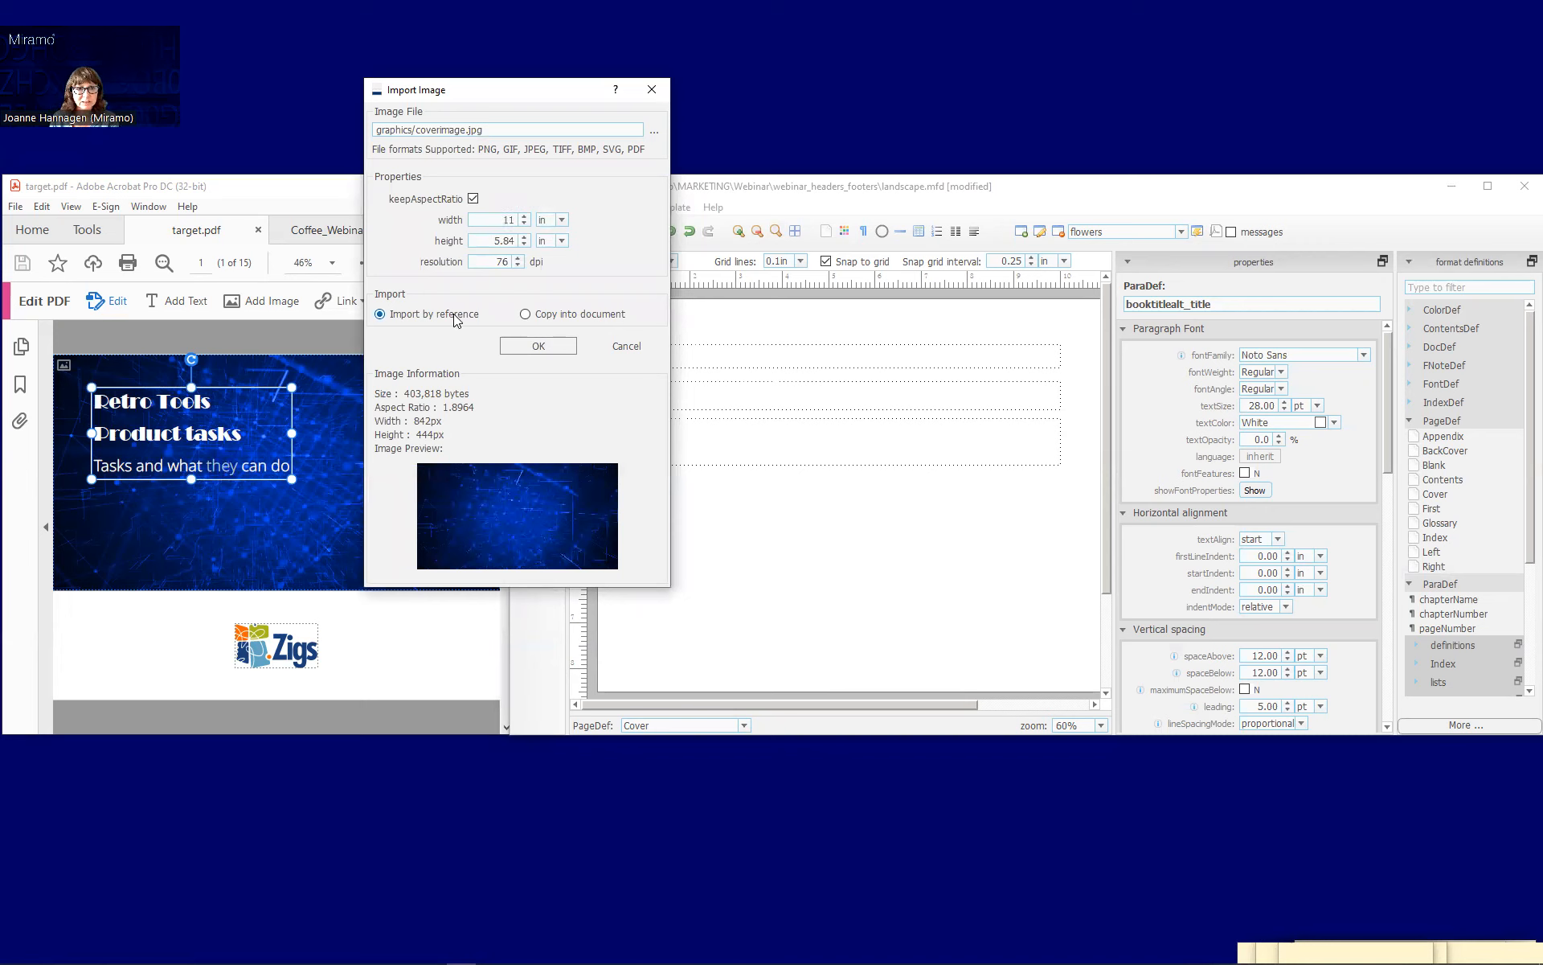
click(538, 347)
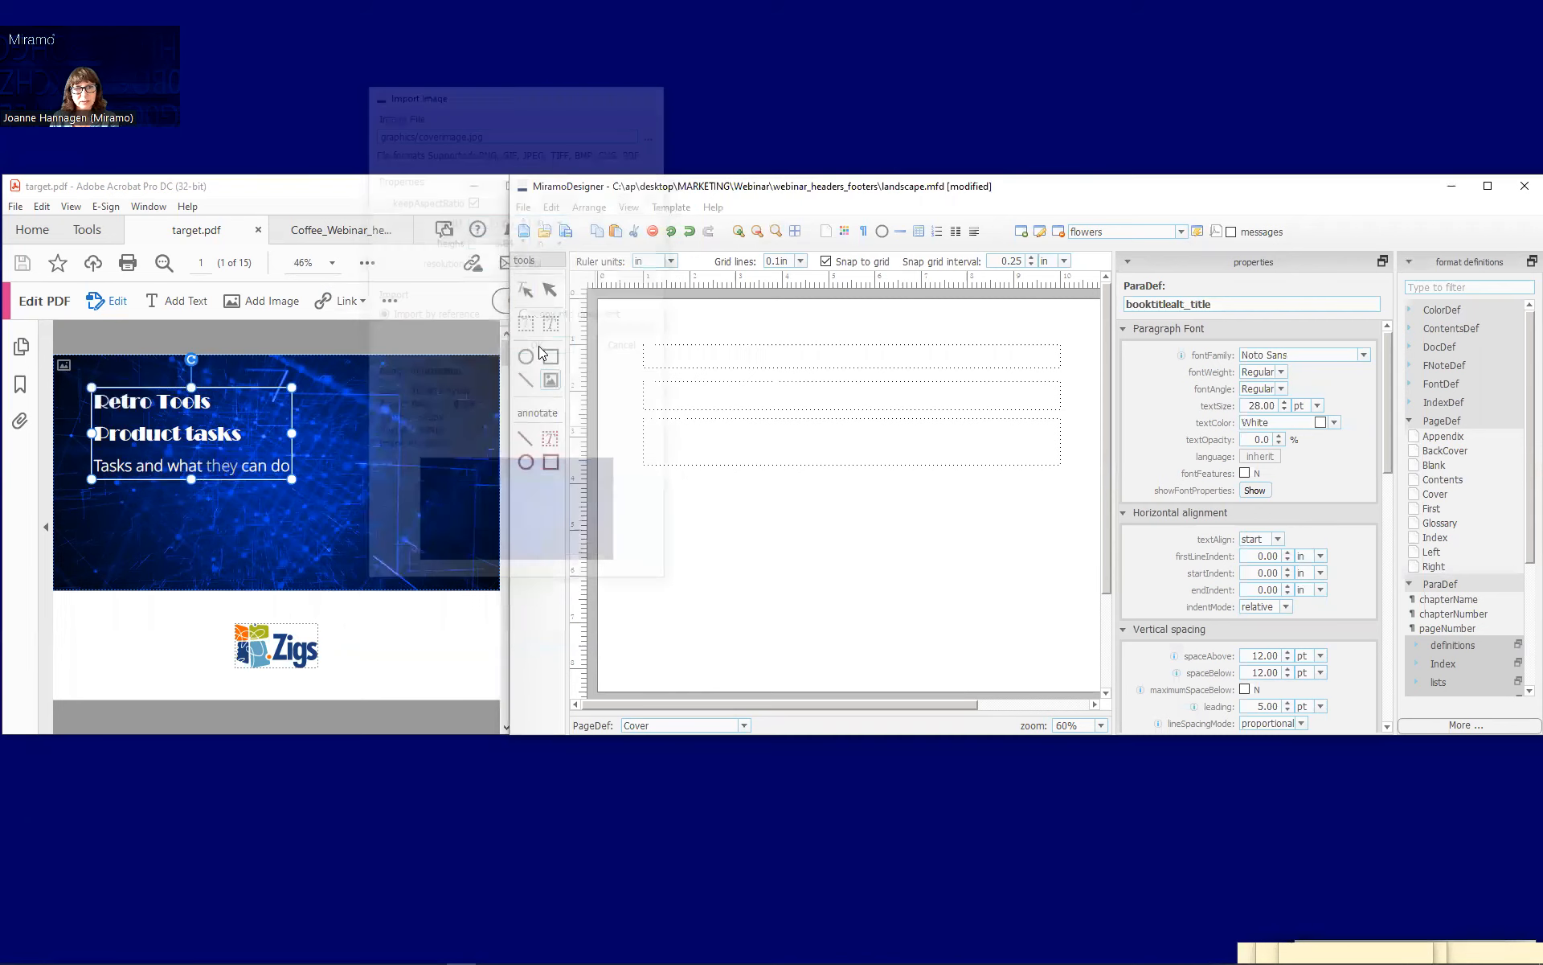
right_click(919, 406)
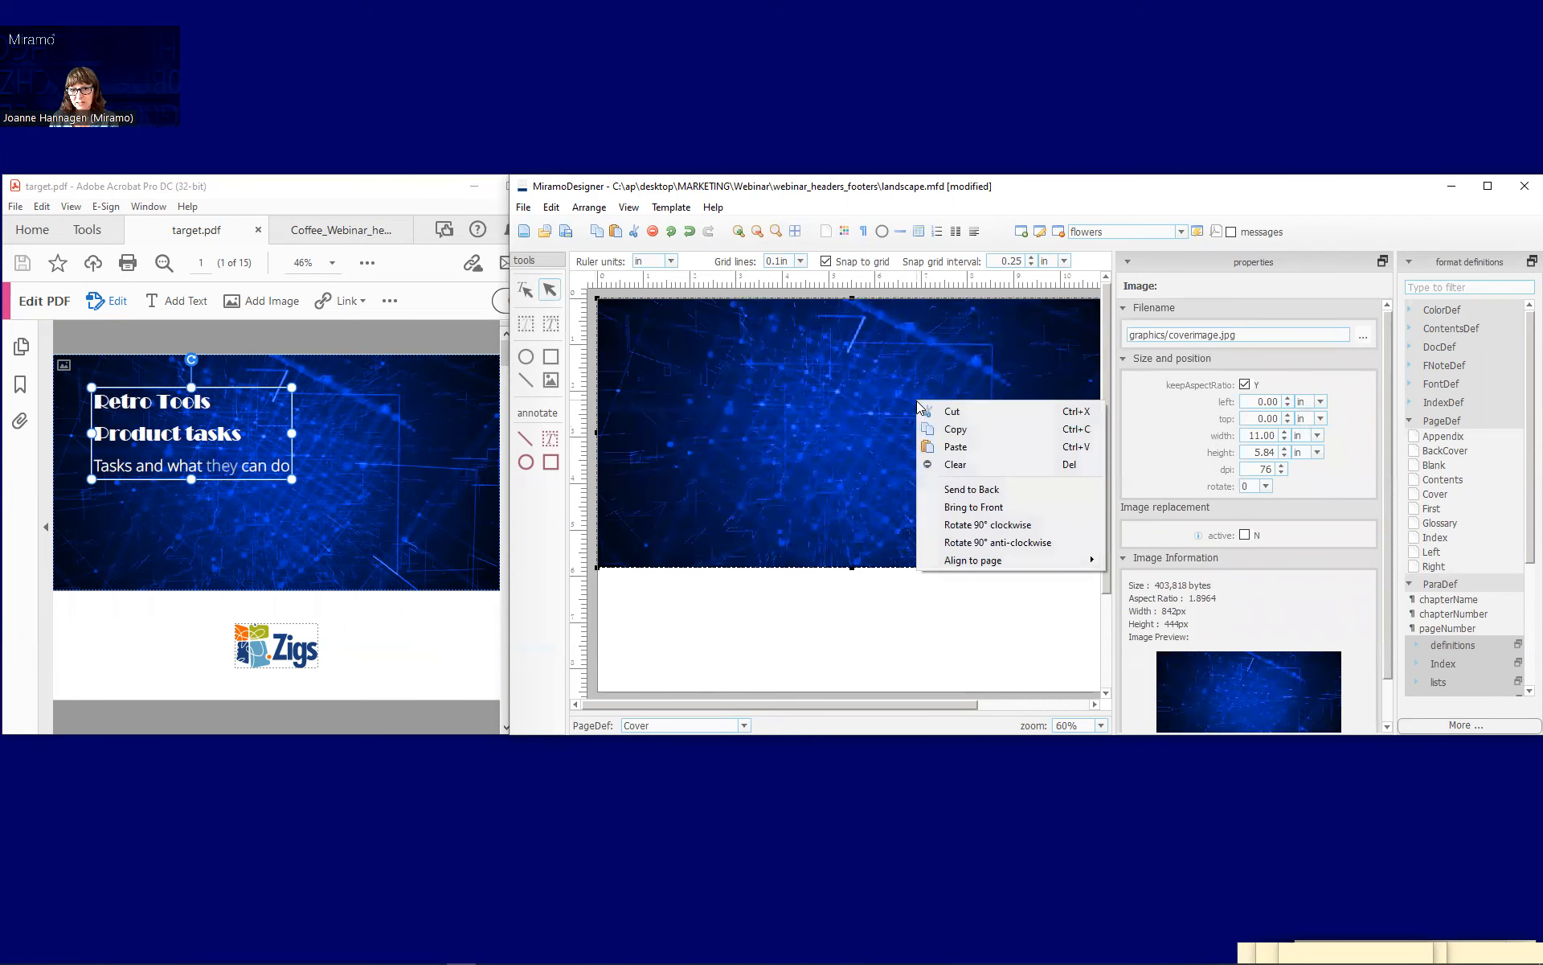
click(989, 488)
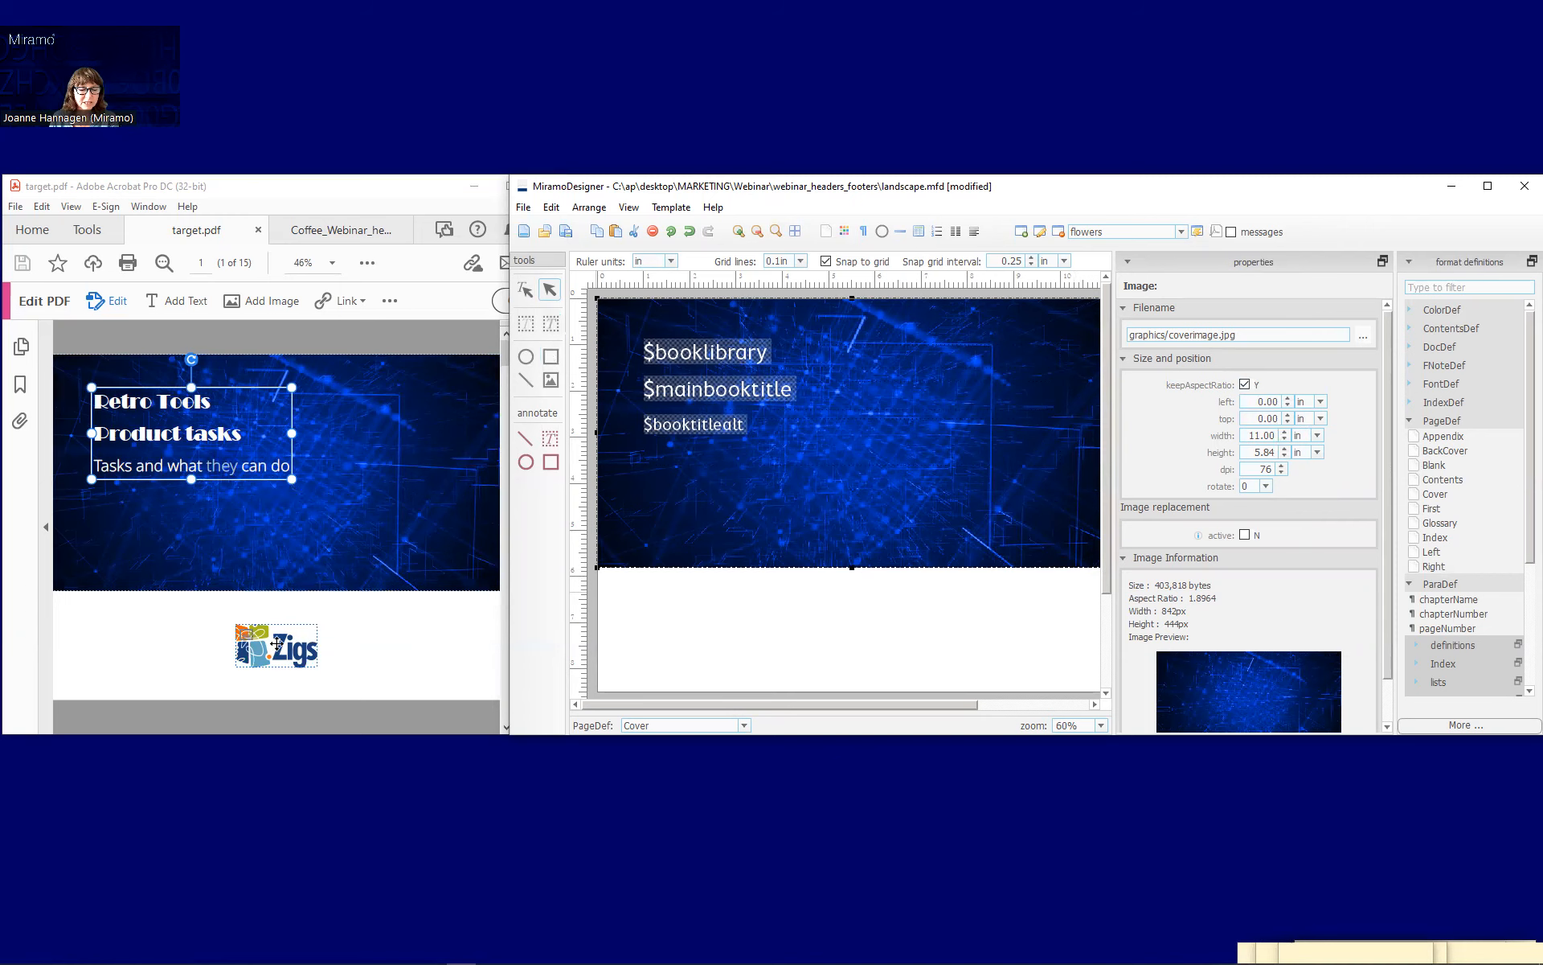
- Import the Z.png logo by reference onto the Cover page with a width of 2 in
click(551, 383)
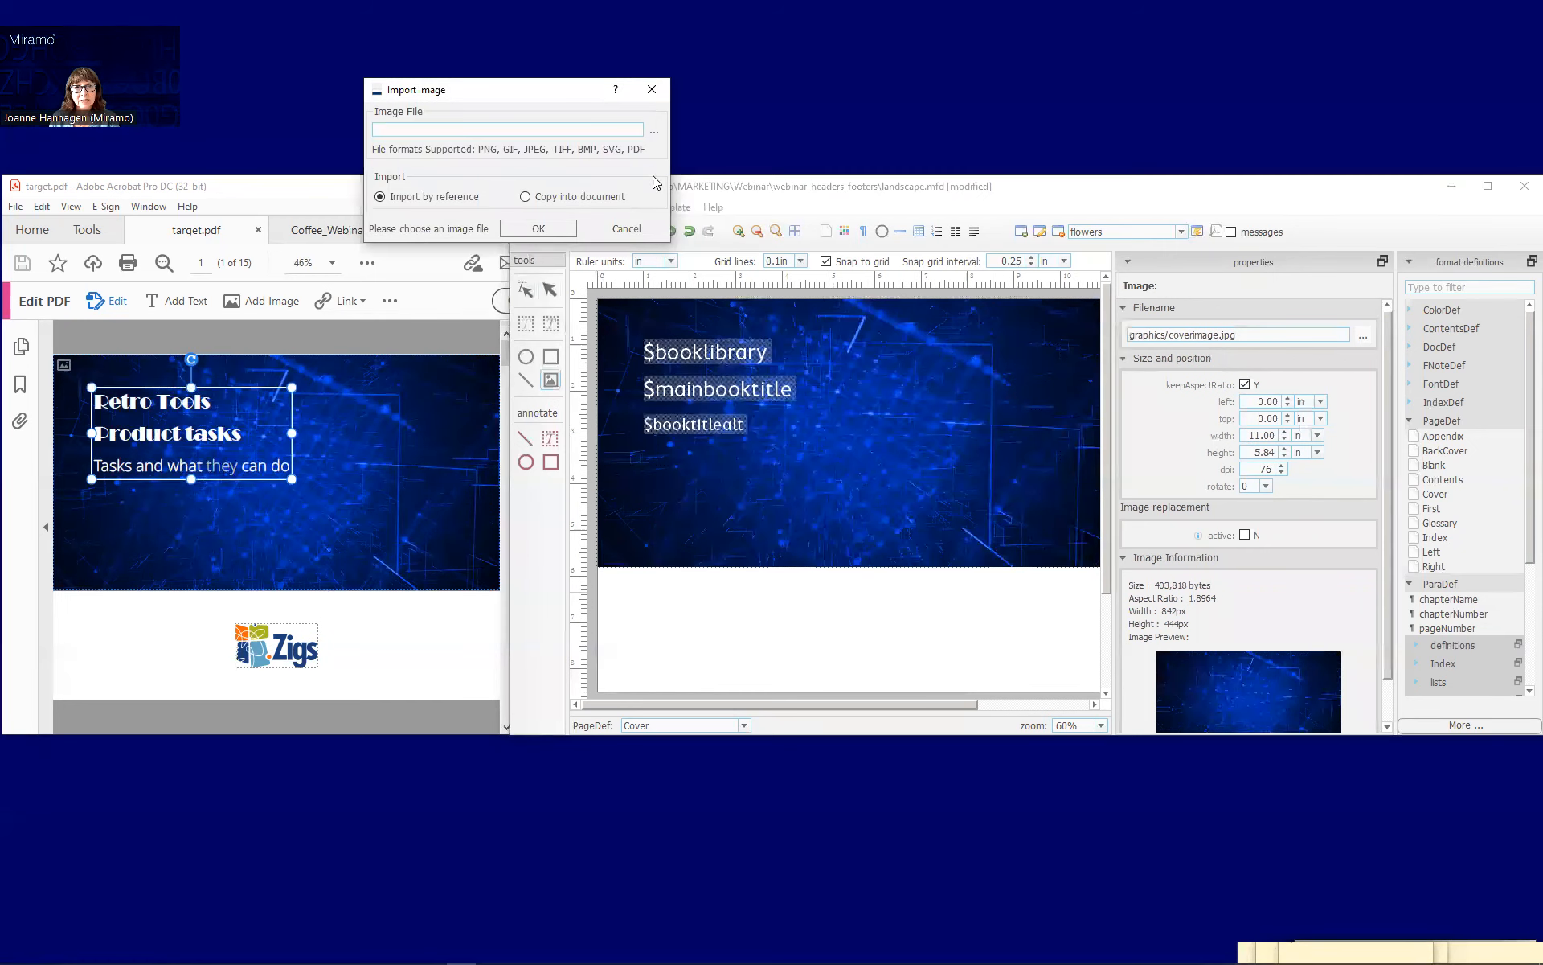
click(656, 138)
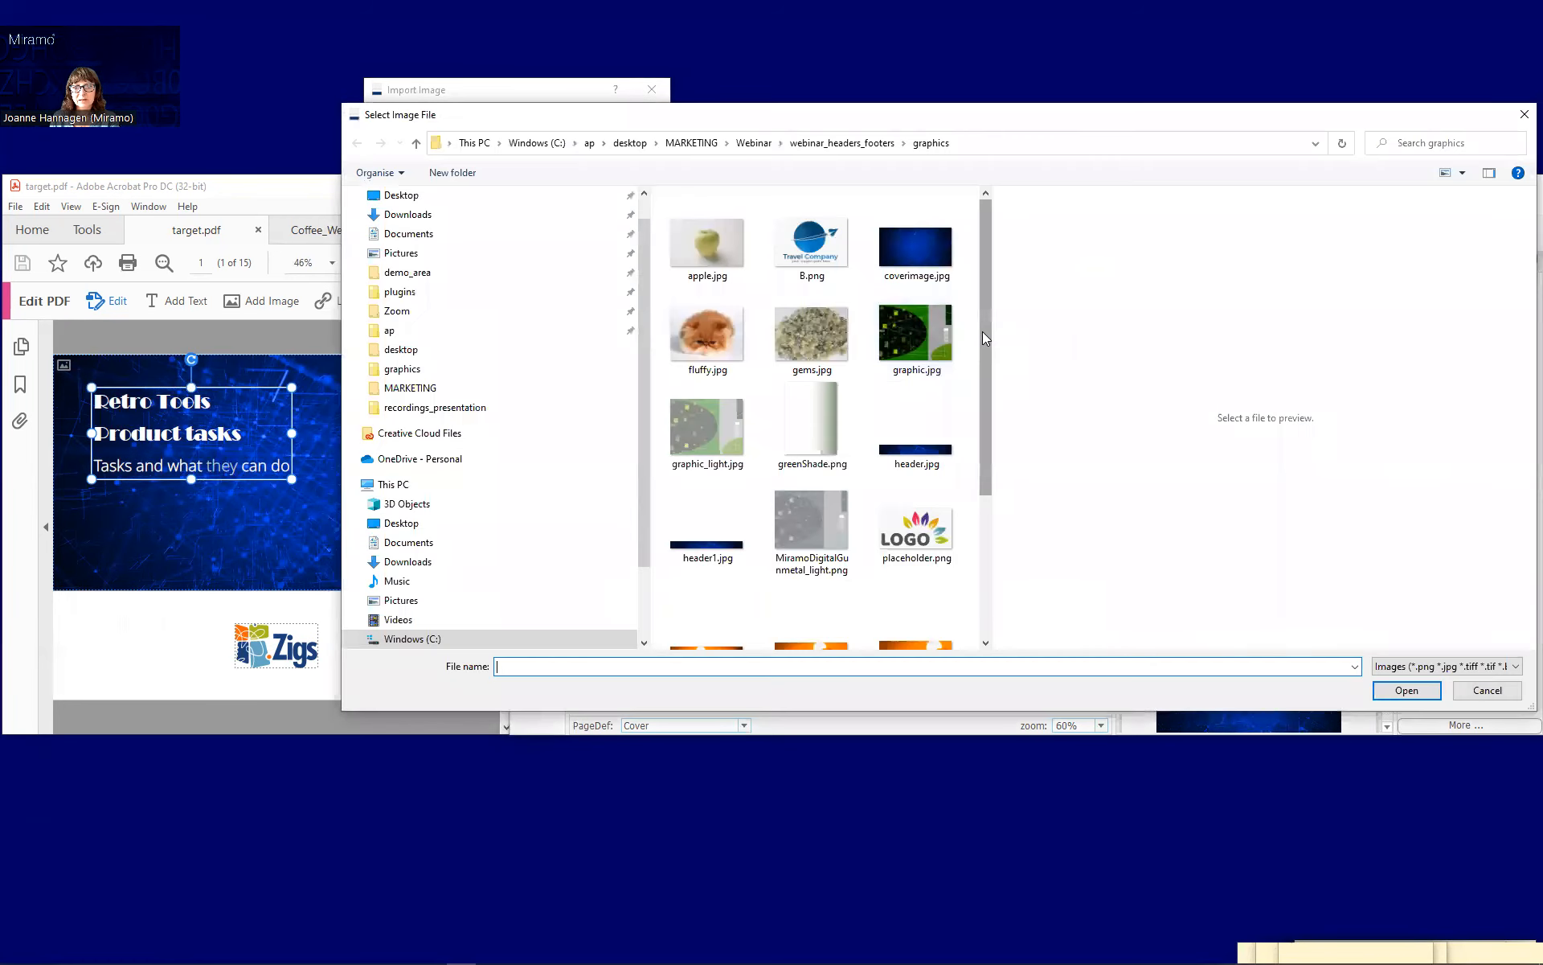
scroll(726, 625, down, 3)
click(708, 615)
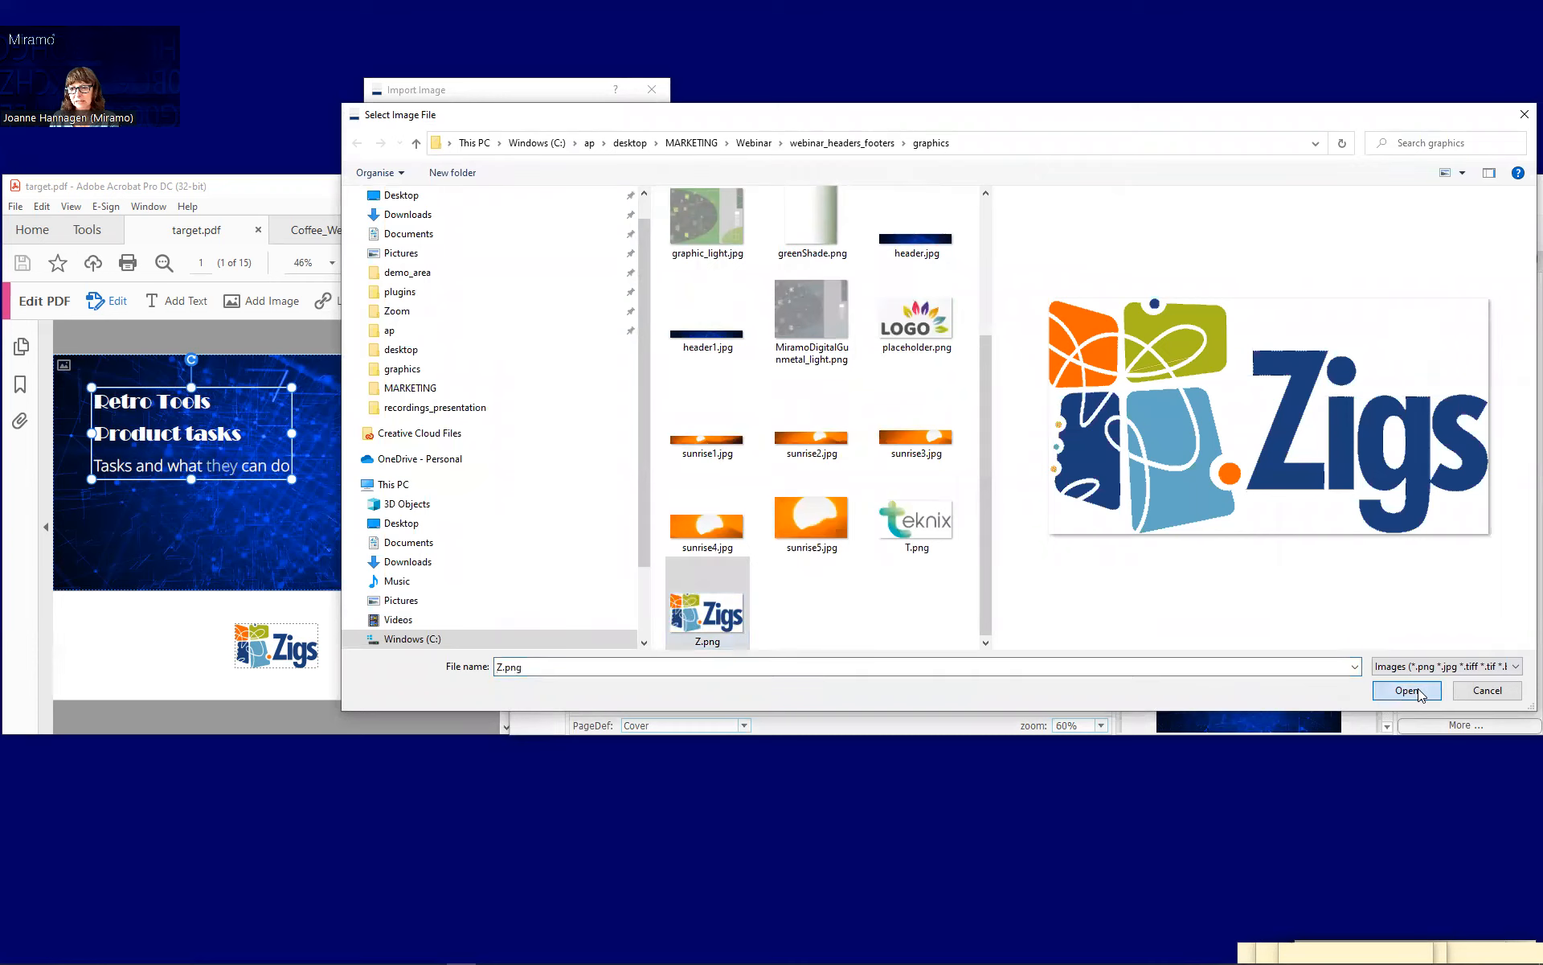
click(1407, 690)
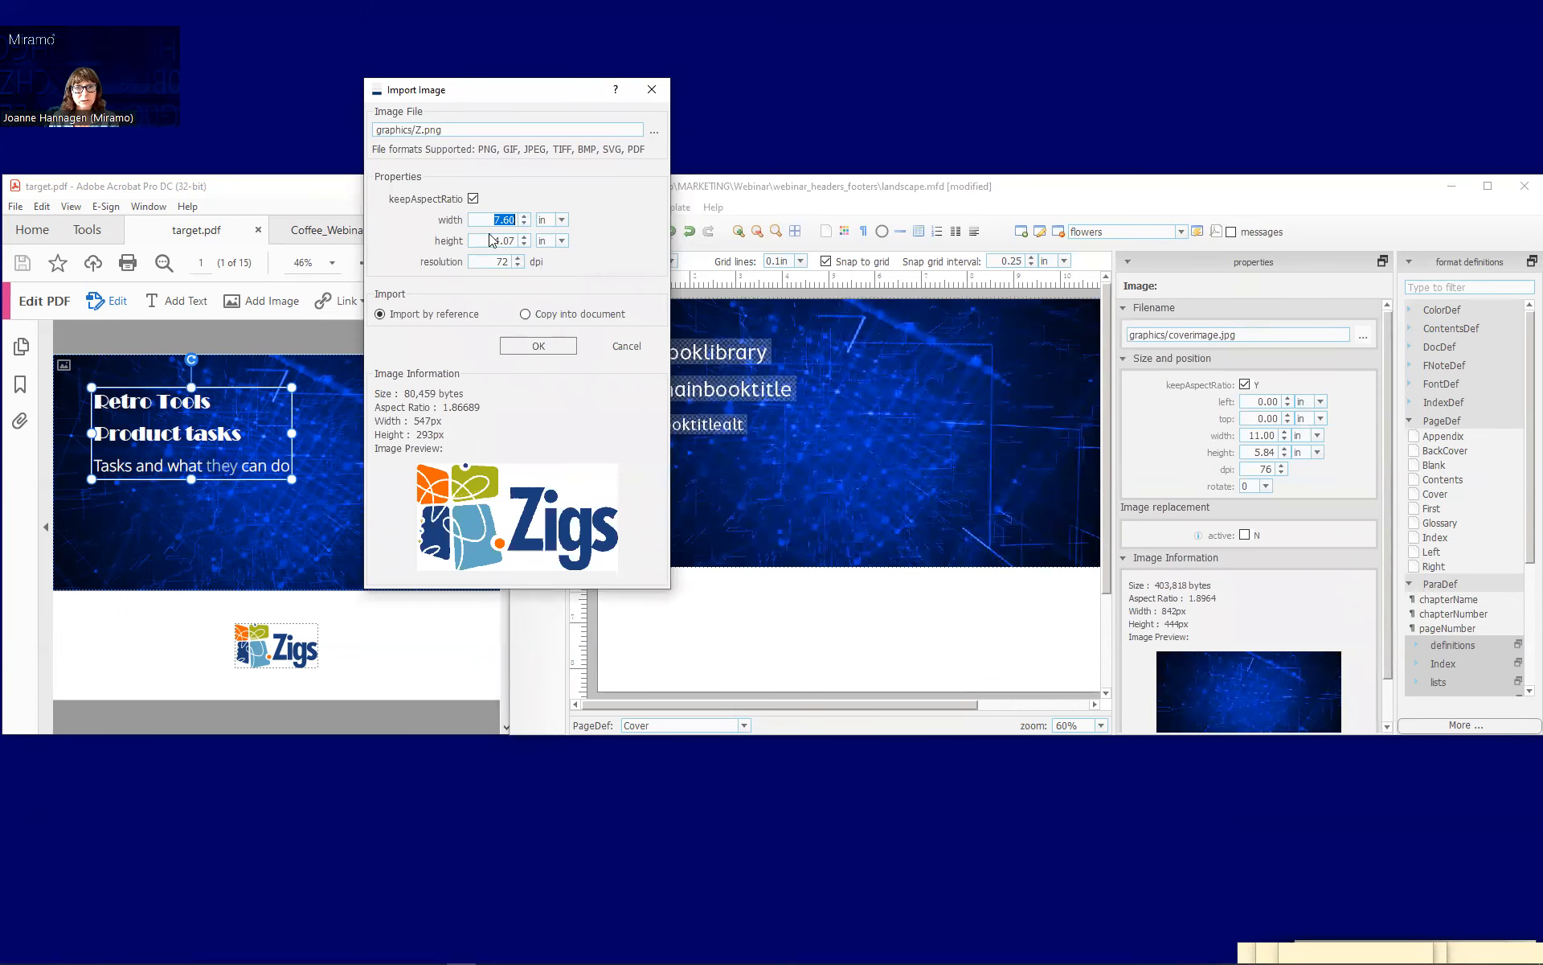
text(2)
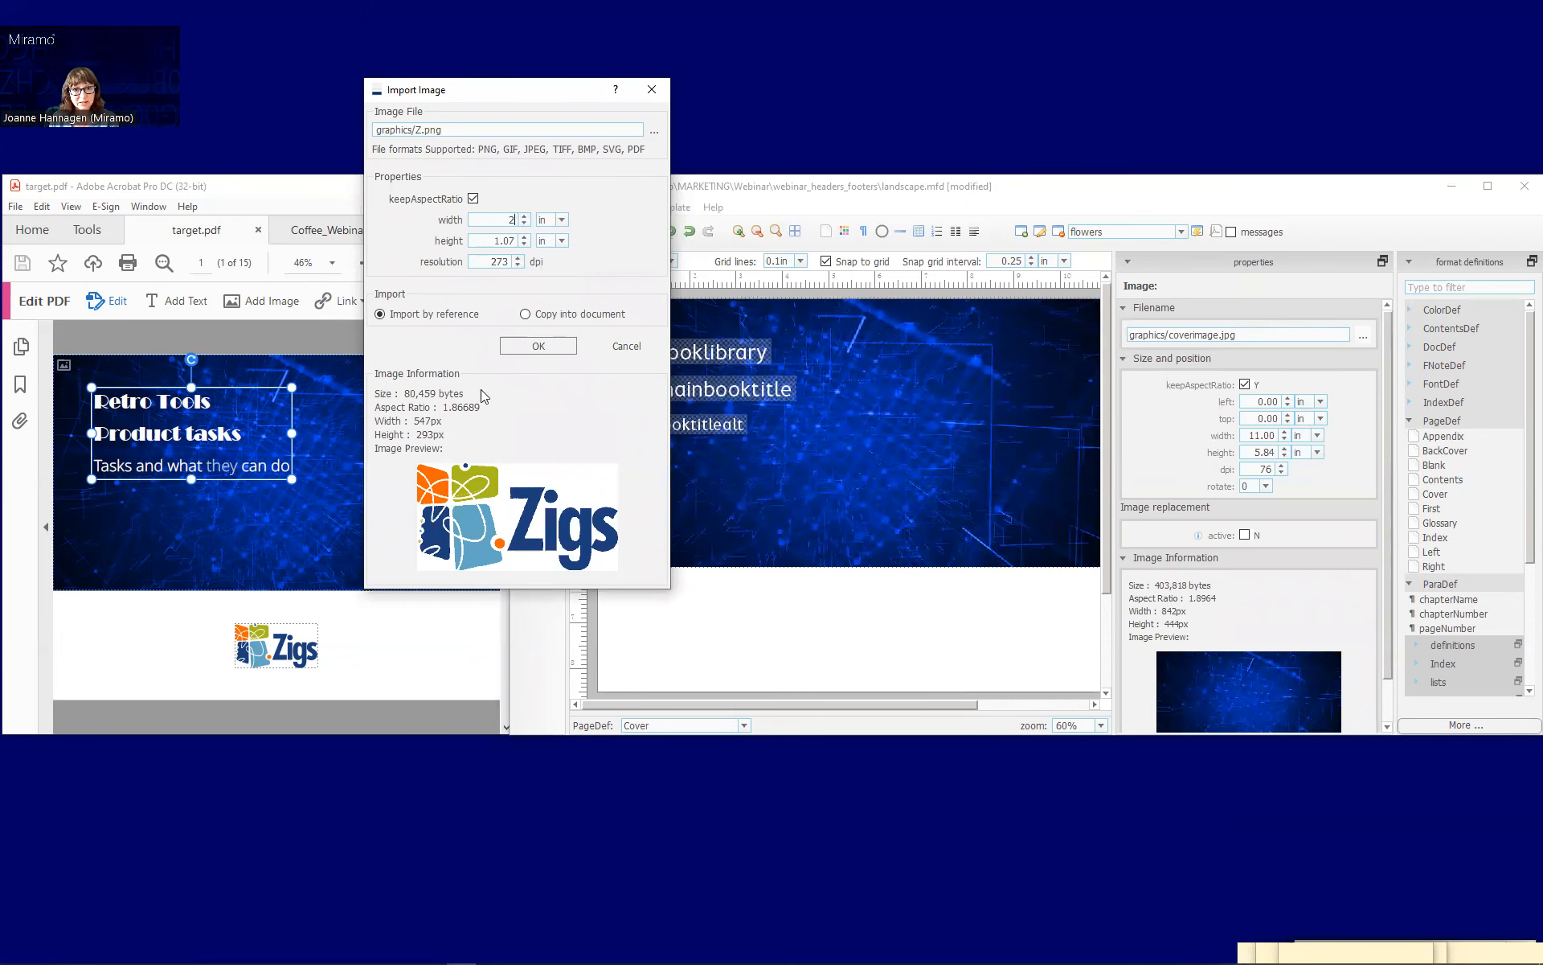
click(543, 346)
- Place the logo below the cover image, centred horizontally on the page, and activate image replacement for it
drag(637, 333, 860, 635)
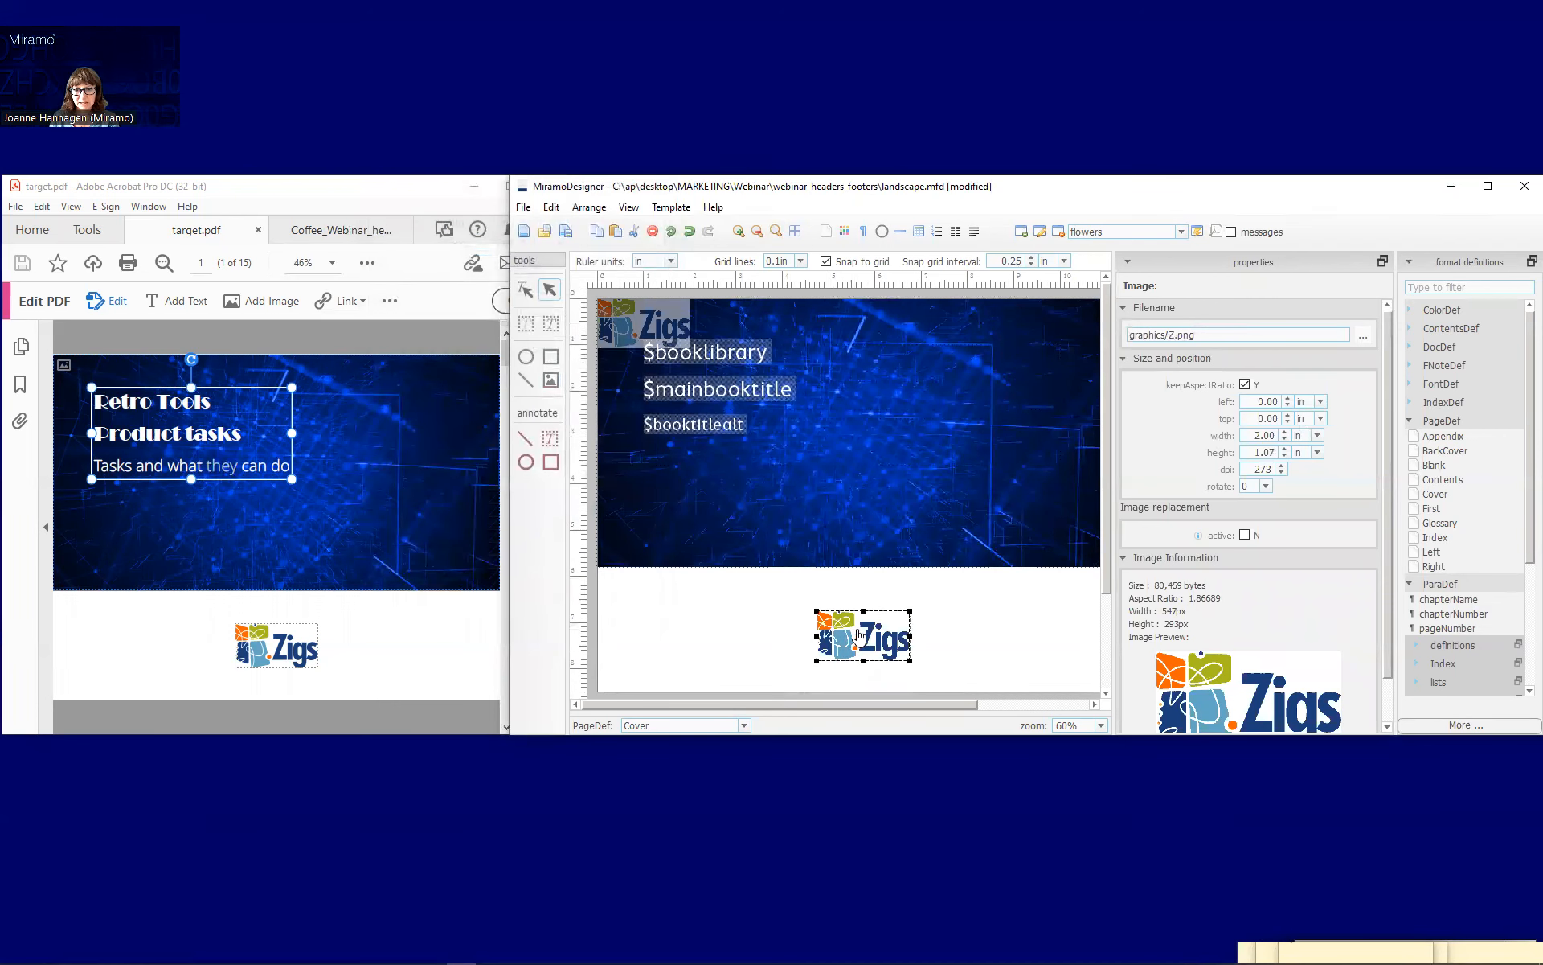
right_click(860, 635)
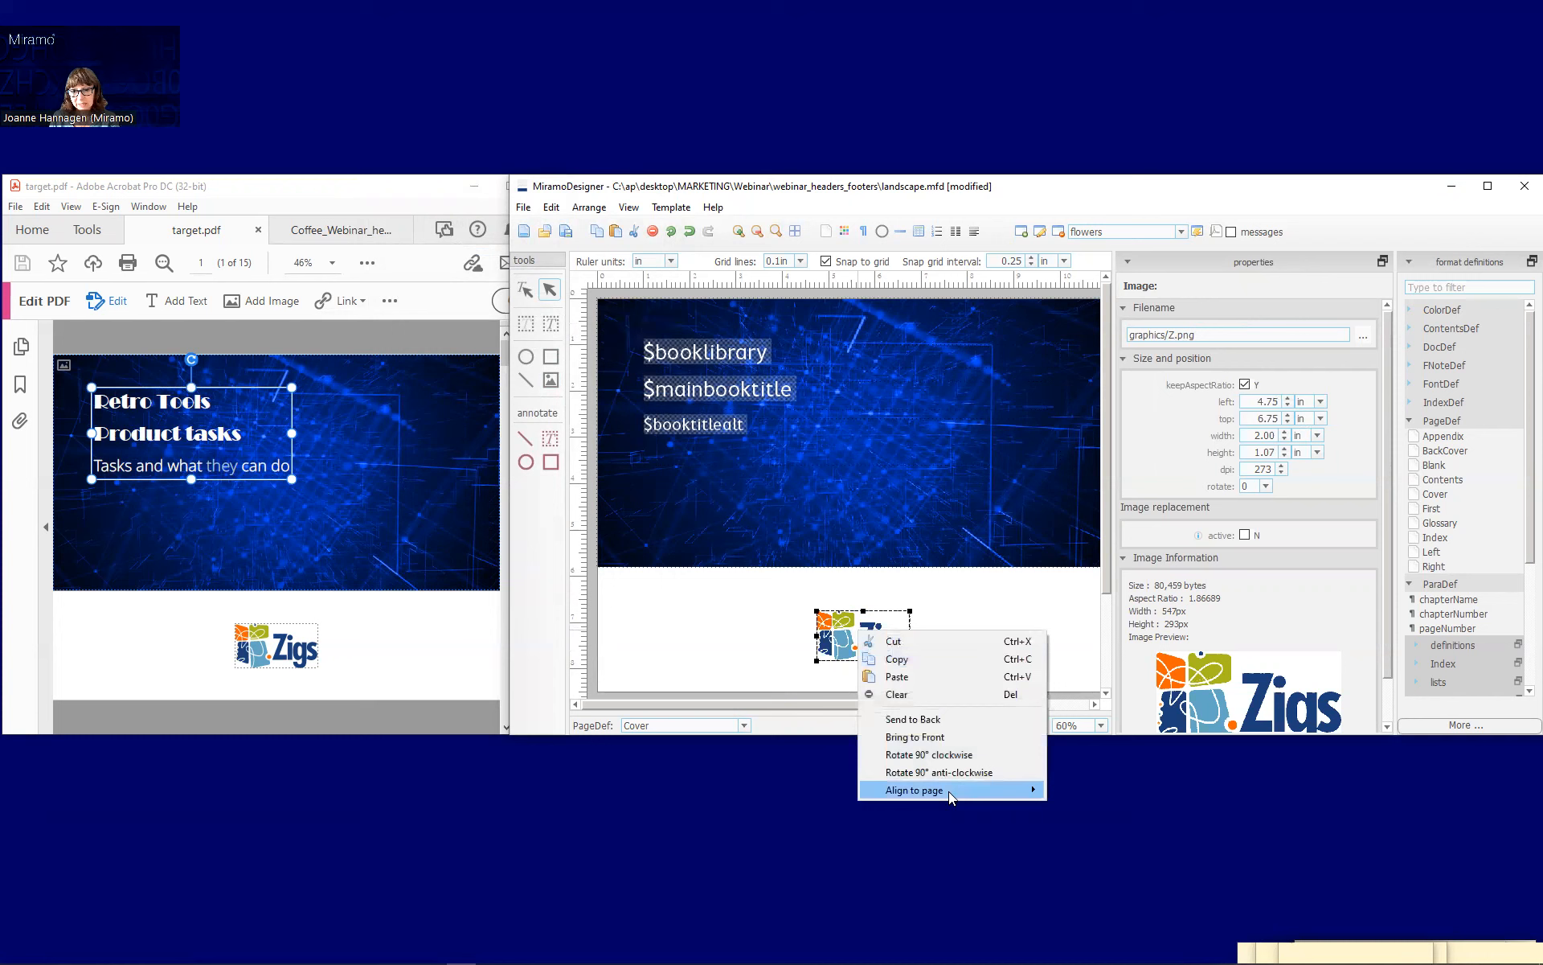
mouse_move(949, 791)
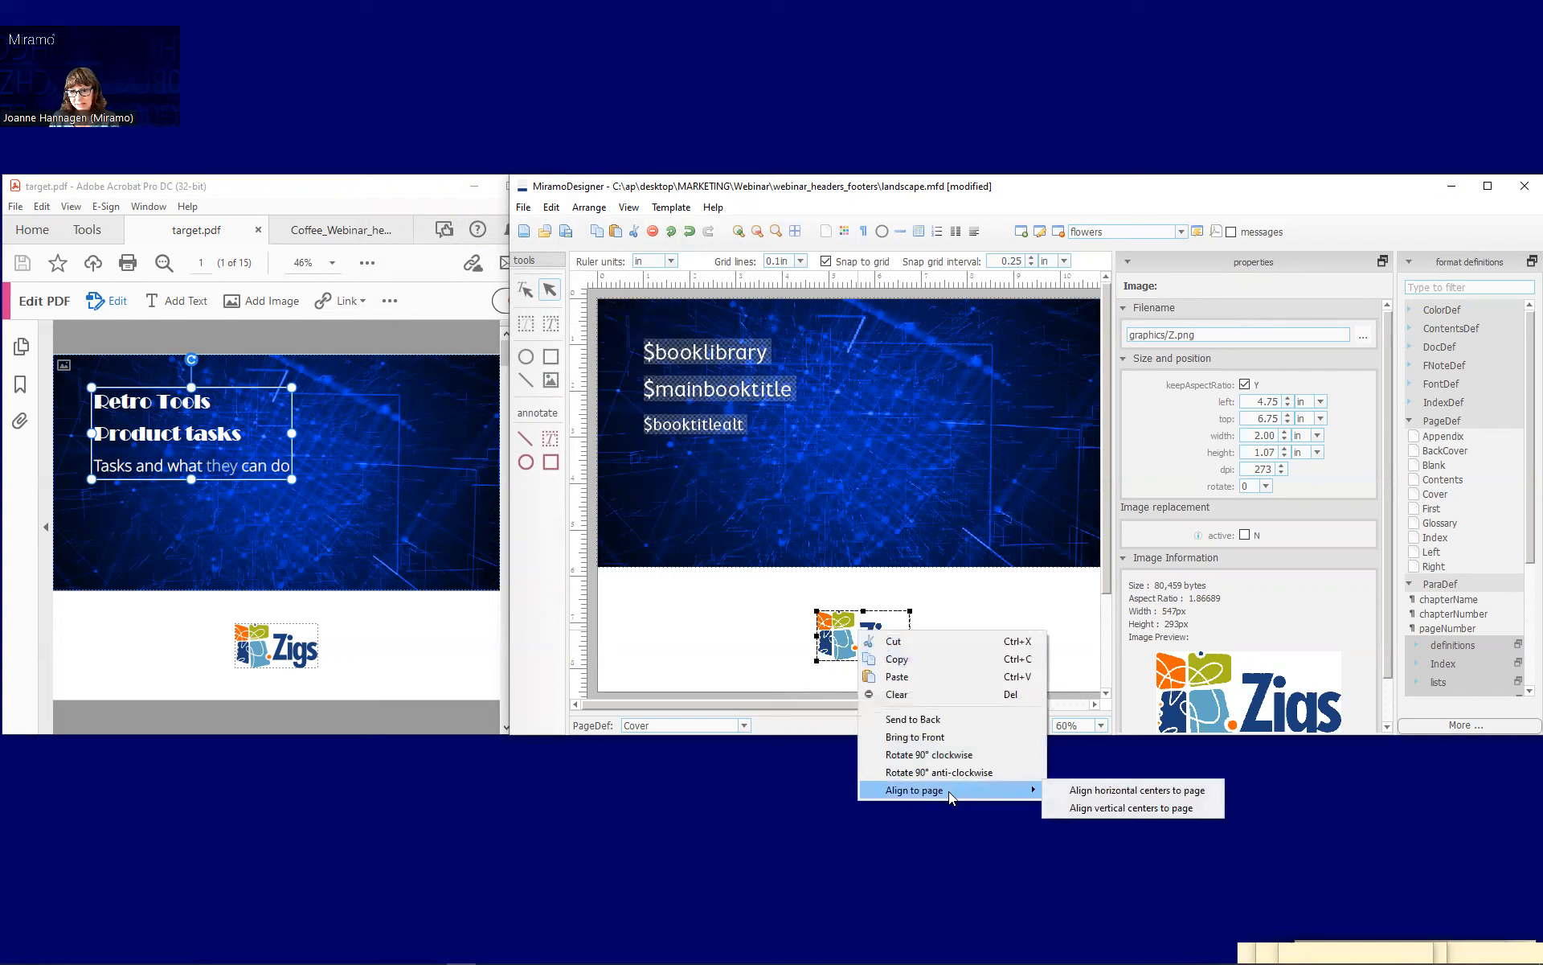
click(1120, 791)
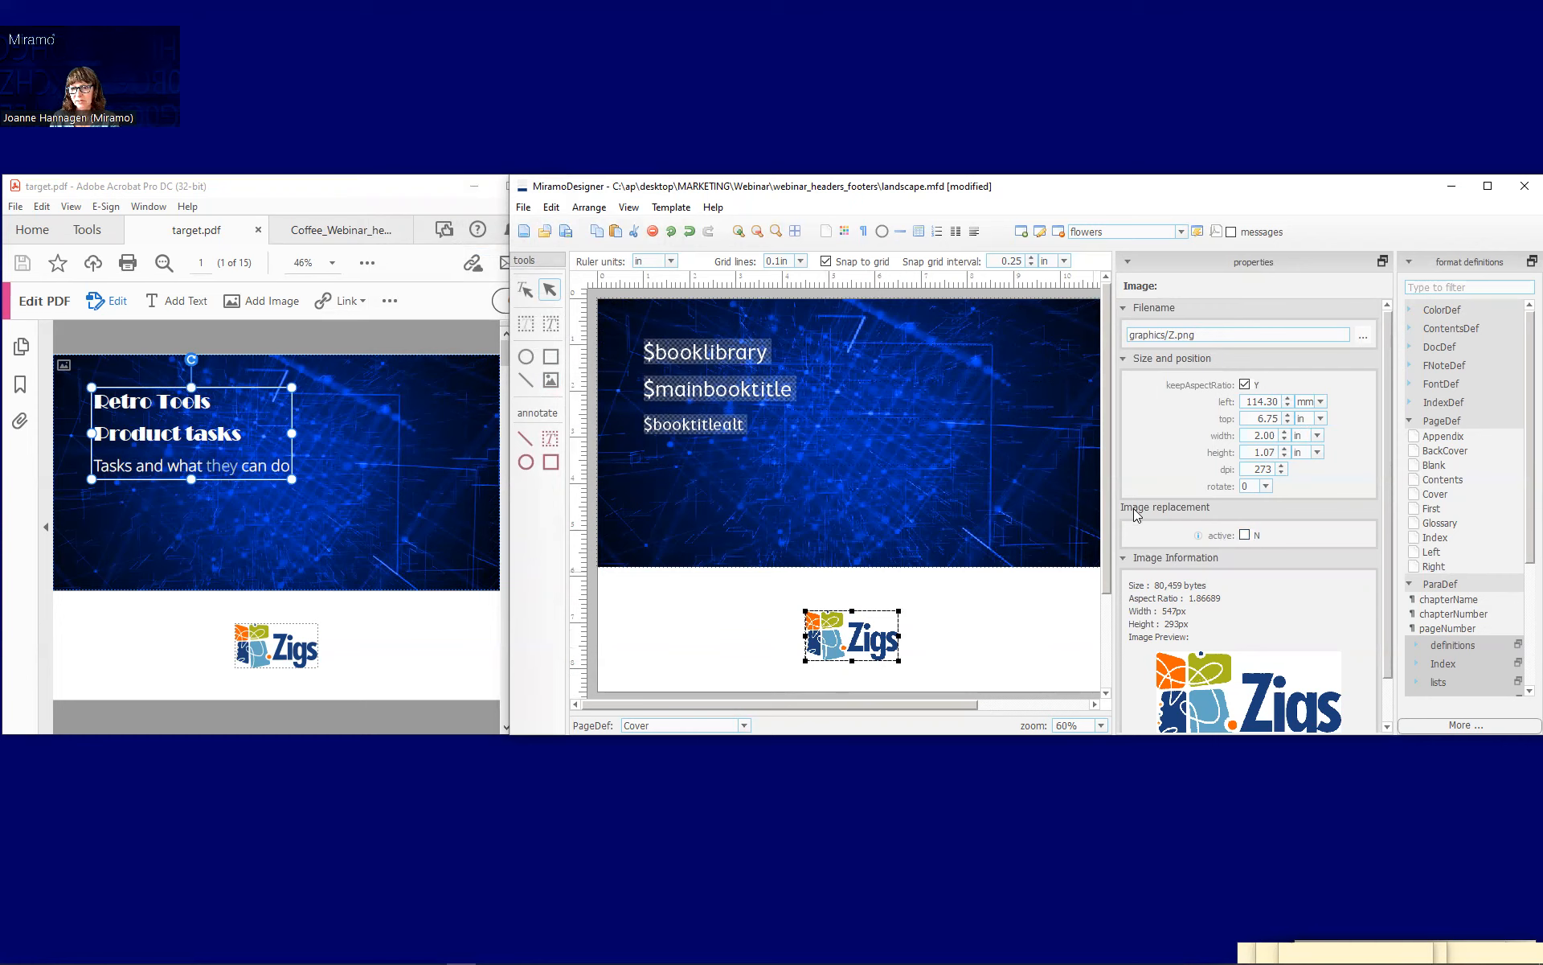
click(1245, 536)
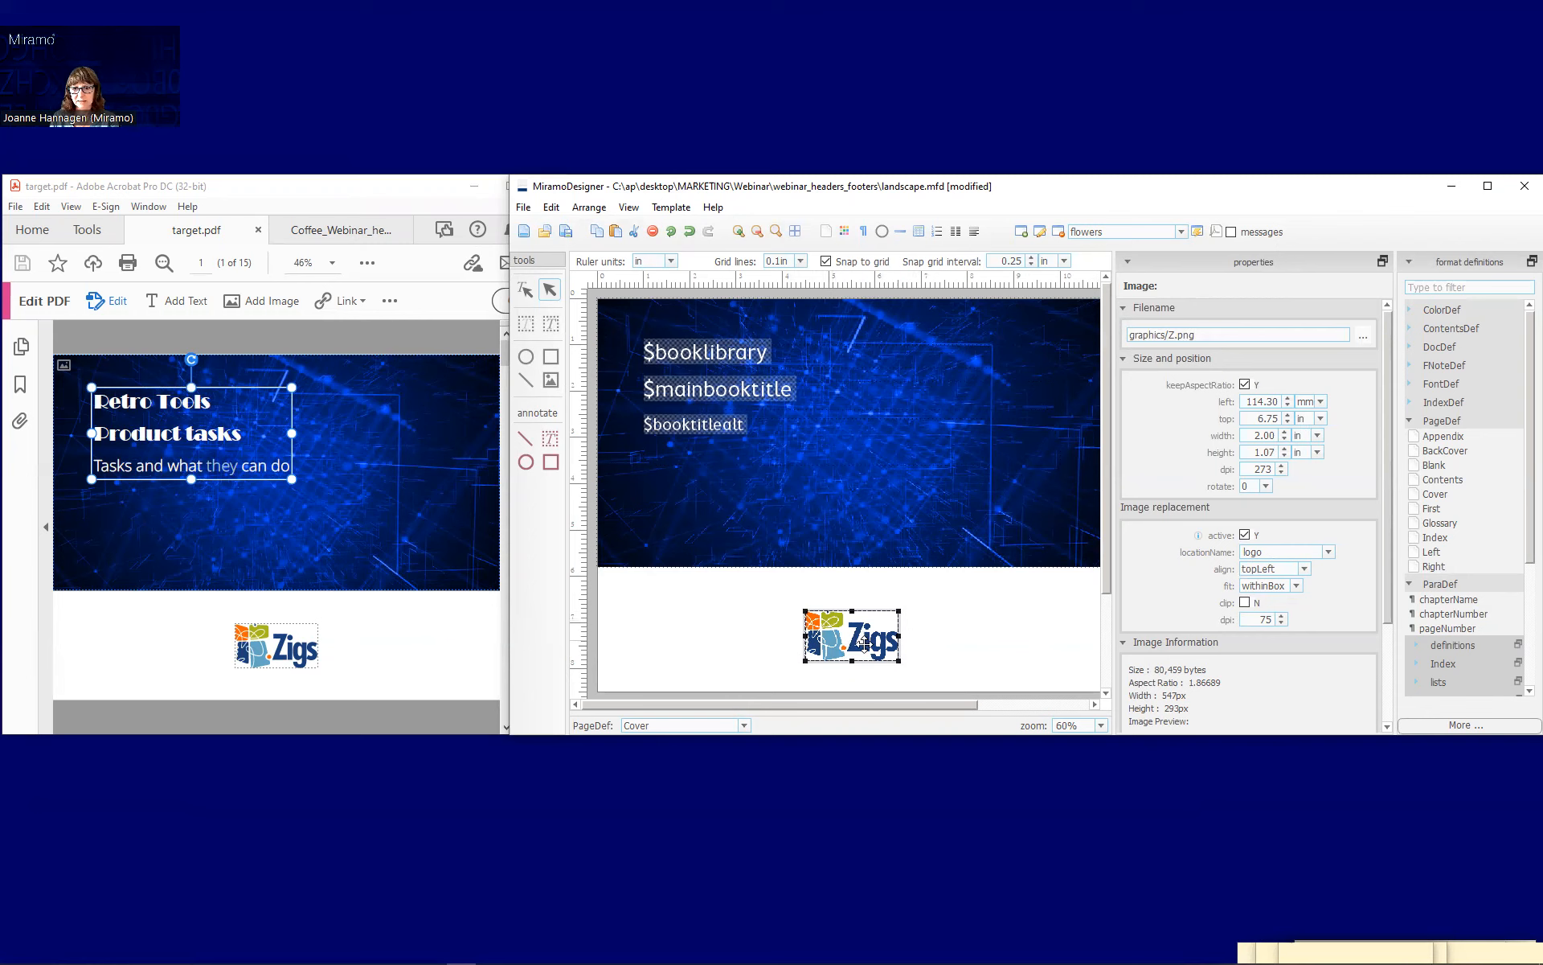
- Show the contents page in target.pdf for reference and open the Contents page definition in MiramoDesigner
click(460, 661)
click(507, 673)
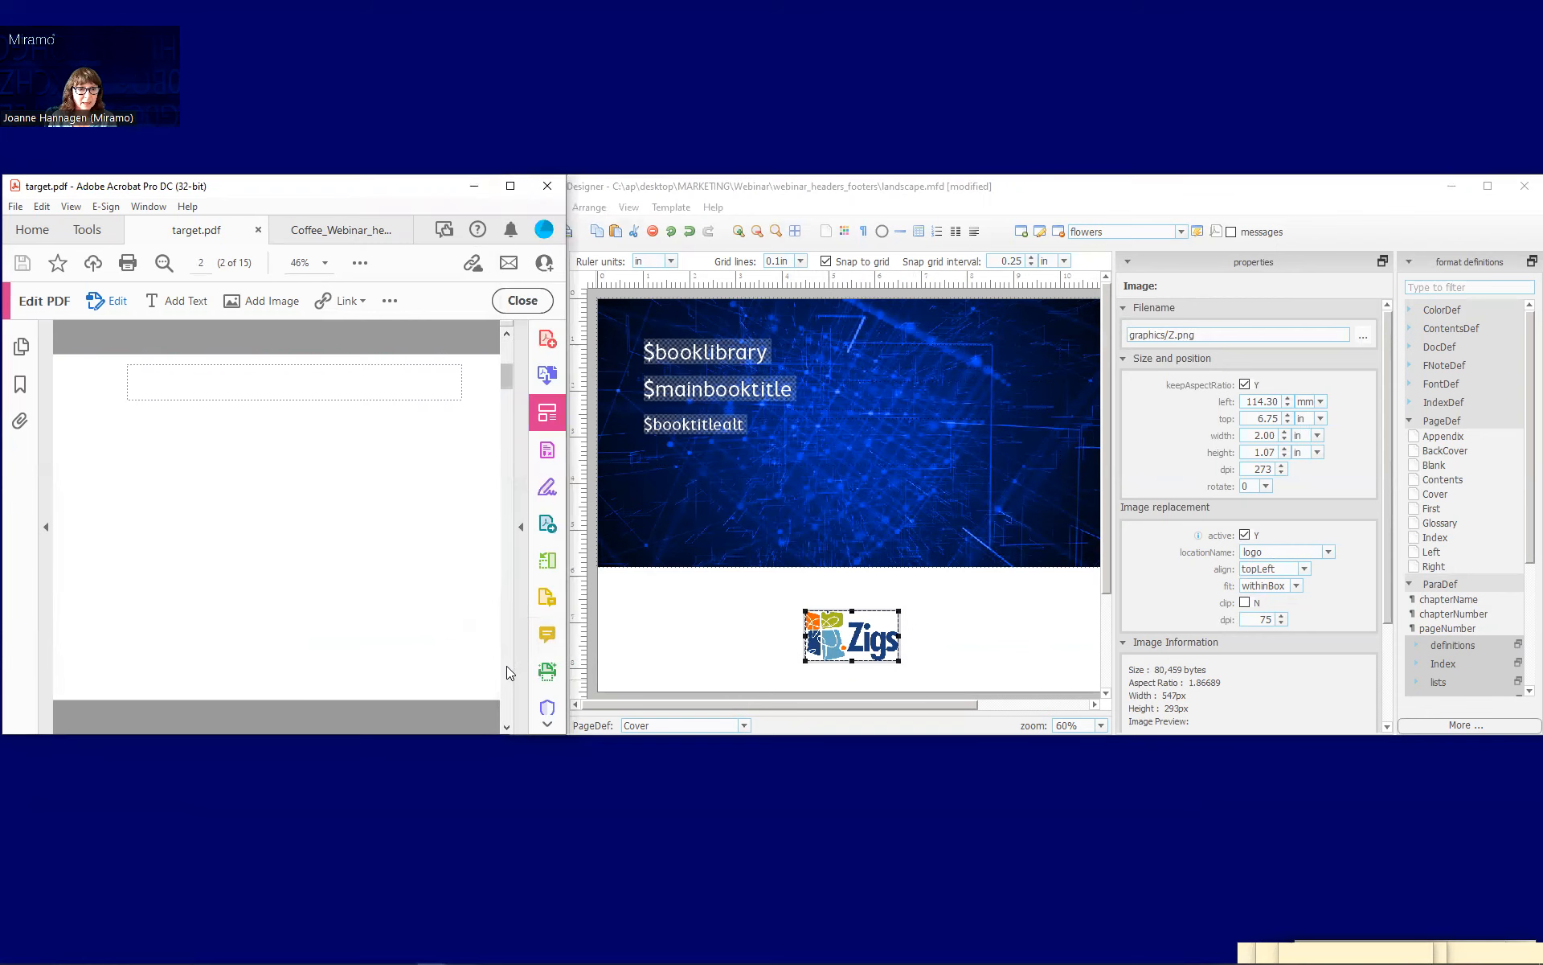
click(507, 673)
click(1442, 479)
- Set the $lang-contents heading's ChapterHeader paragraph format to the Broadway font with white text
click(693, 327)
click(125, 385)
click(1364, 355)
click(1310, 379)
click(1334, 423)
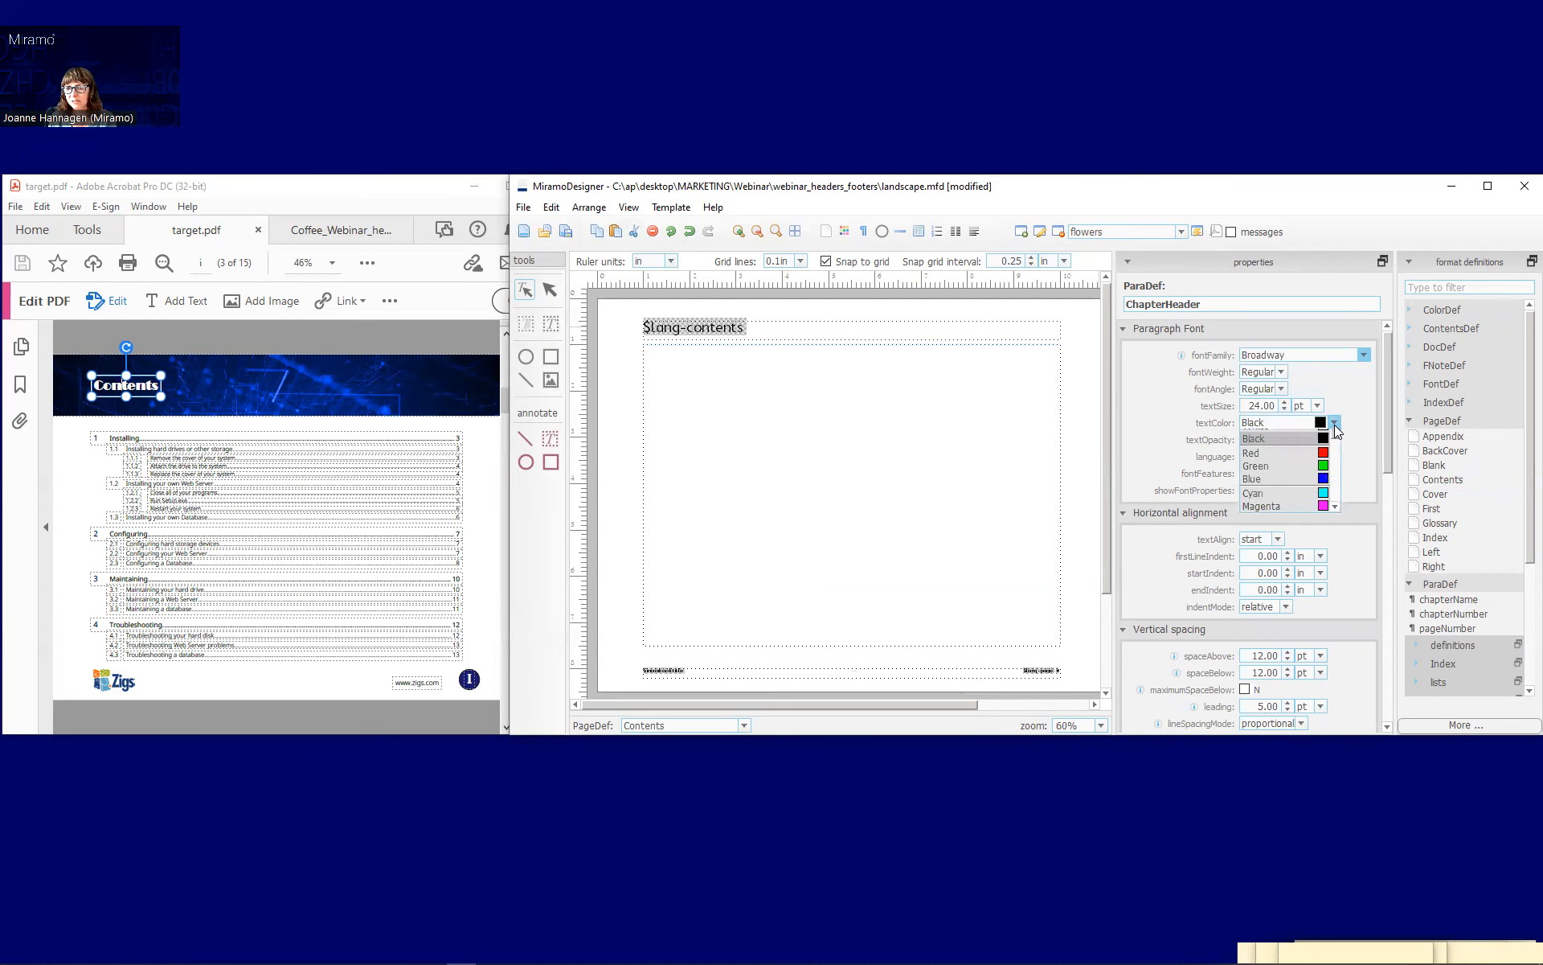
click(1323, 450)
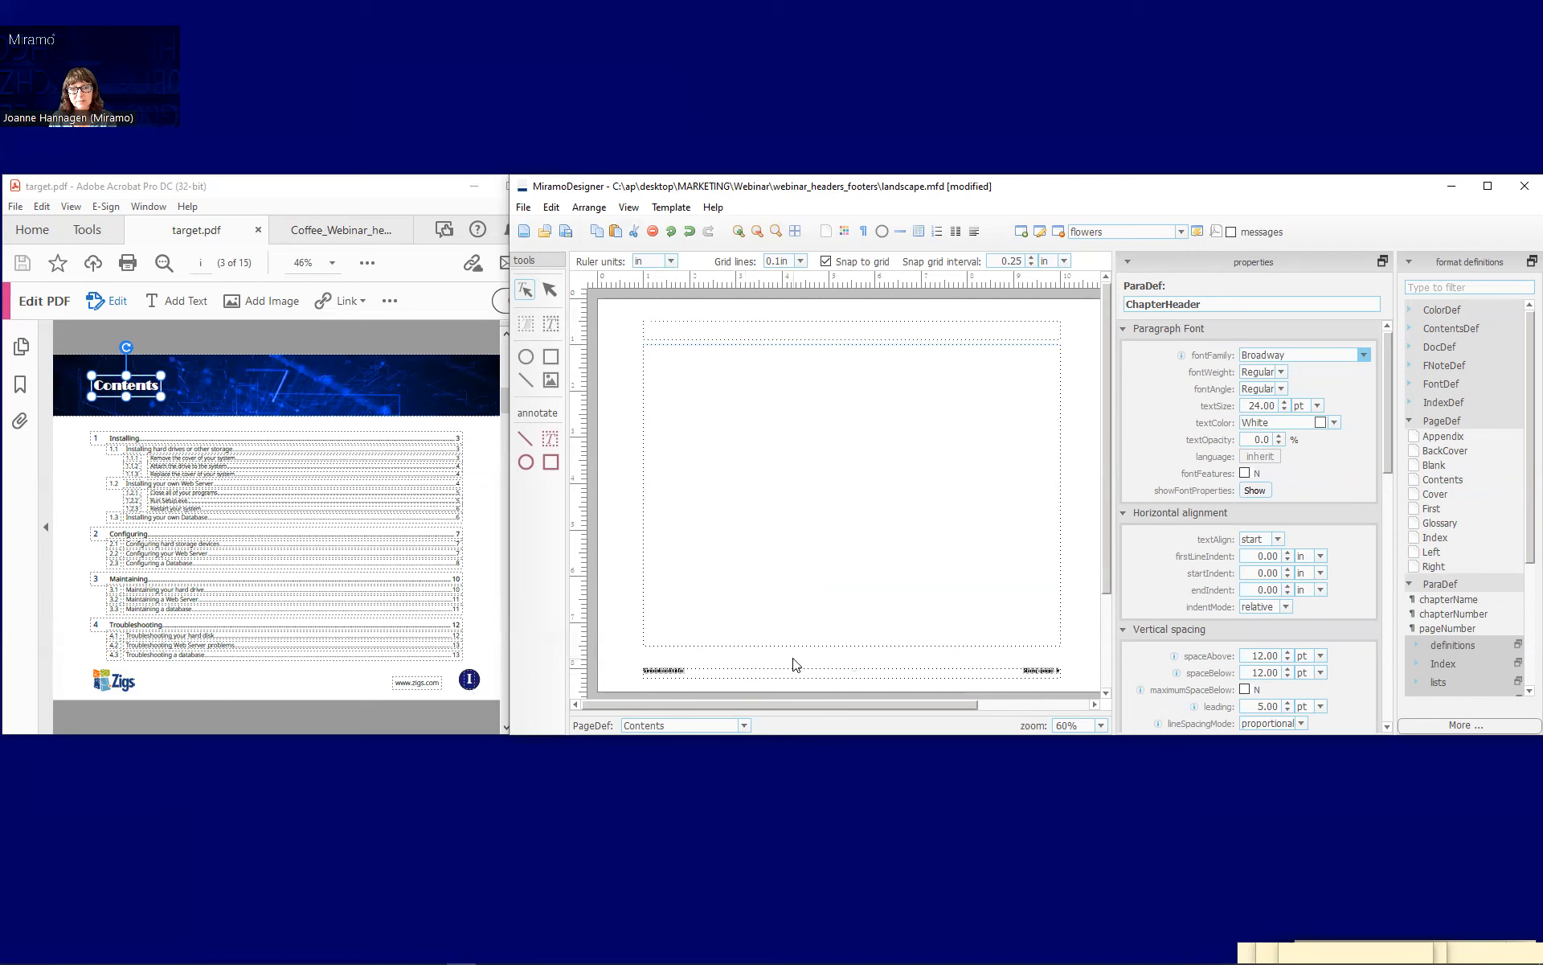
- Delete the background footer text frame from the Contents page
click(549, 290)
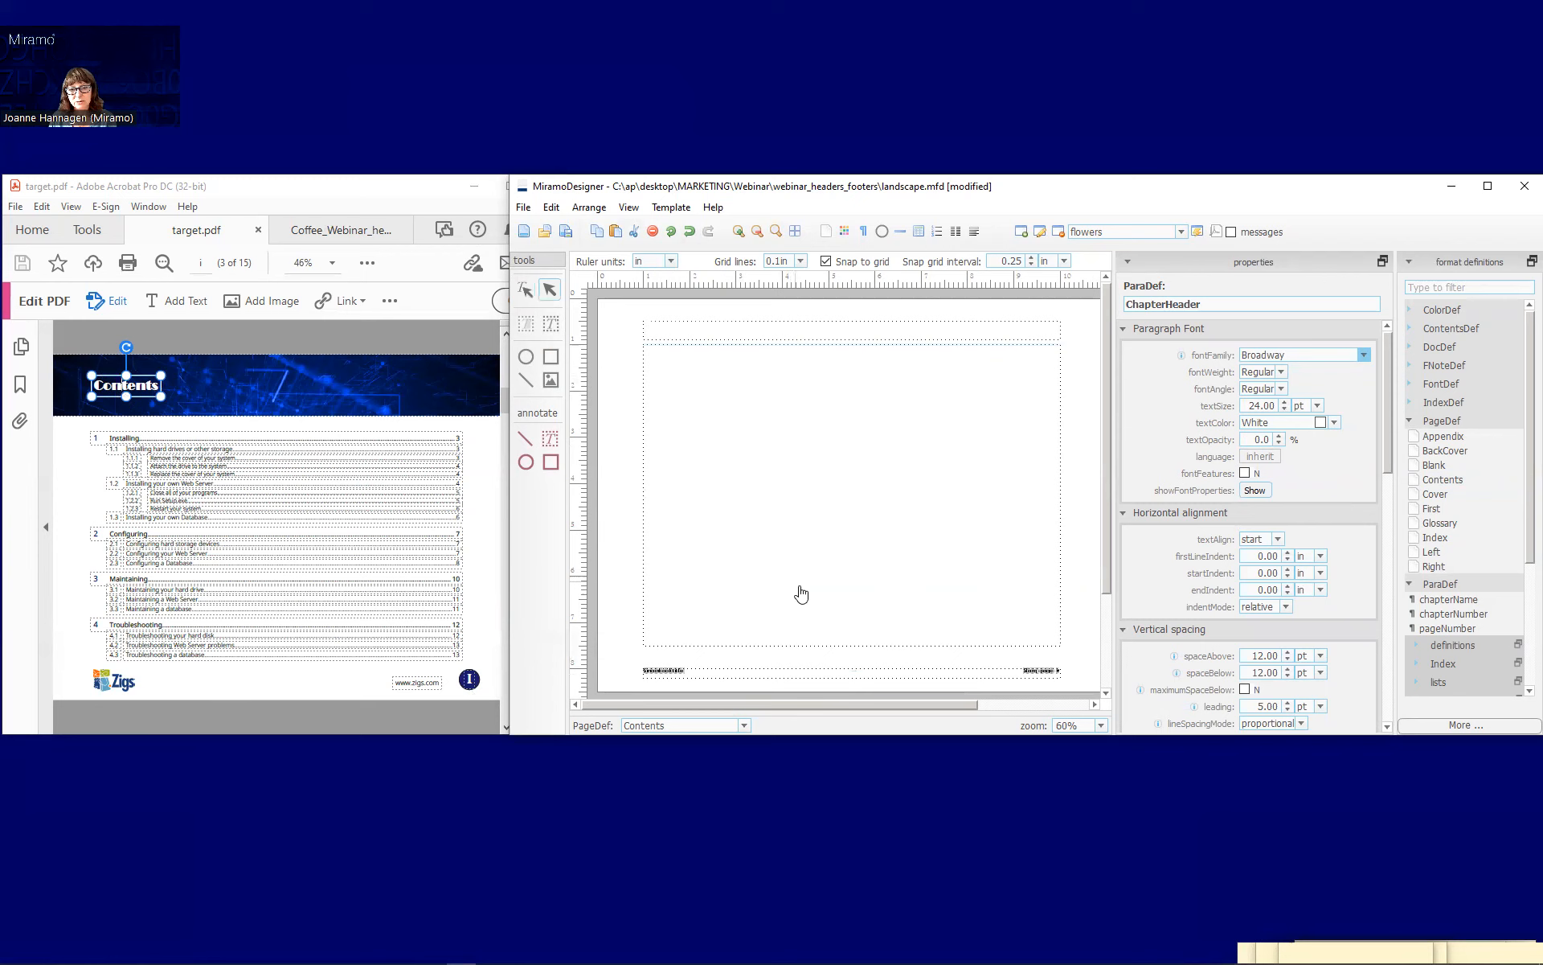
click(831, 678)
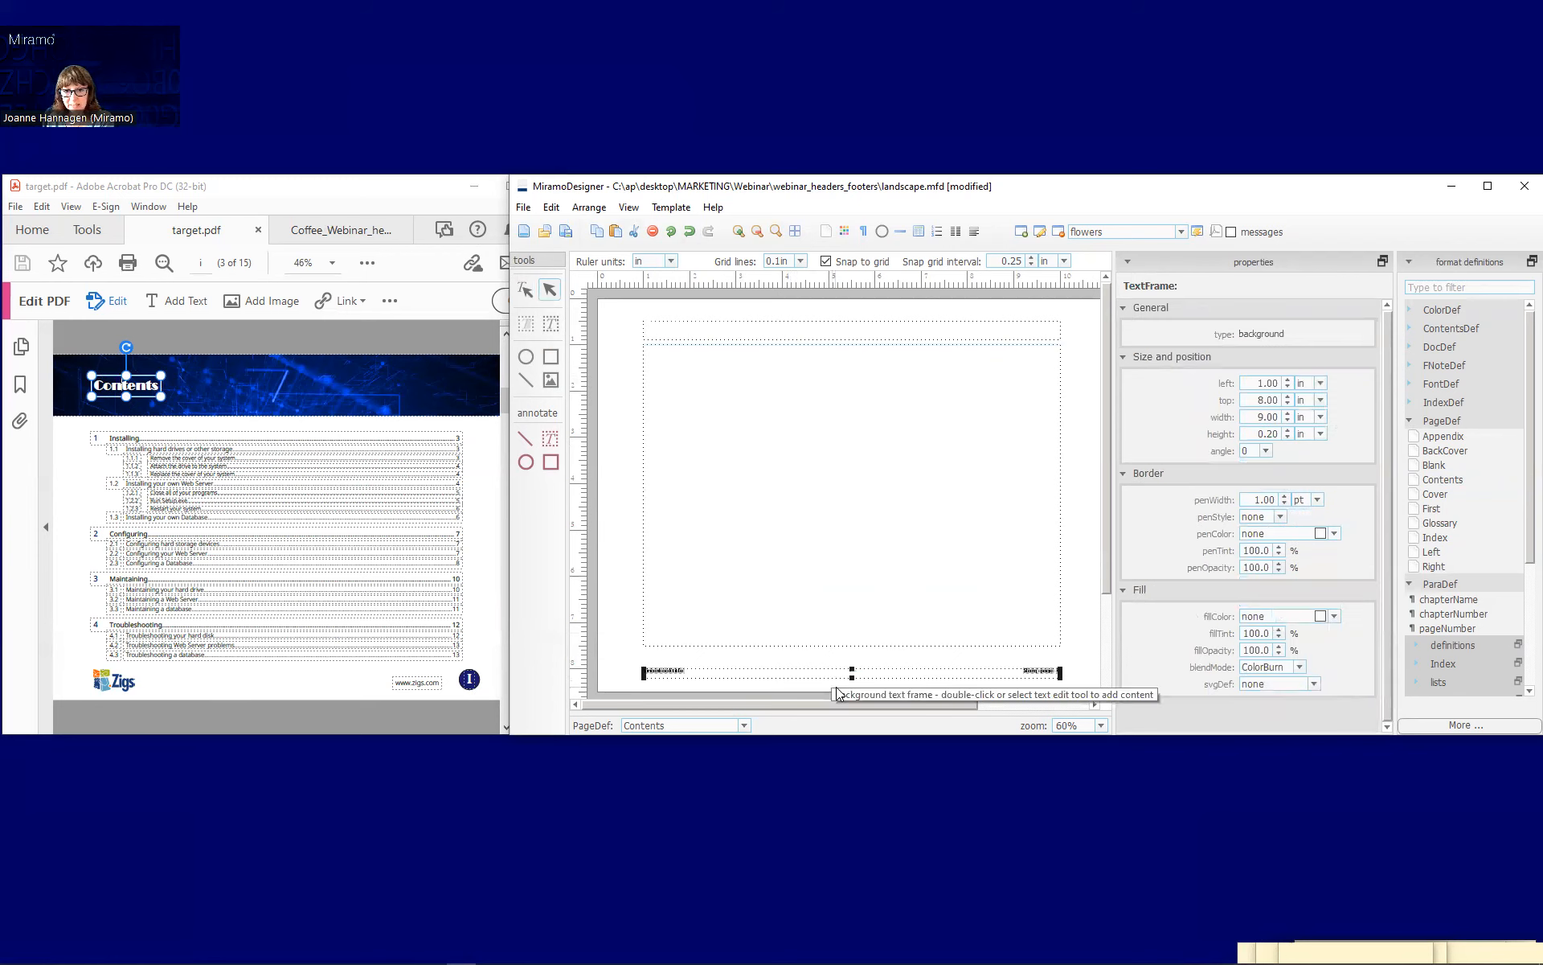
click(837, 686)
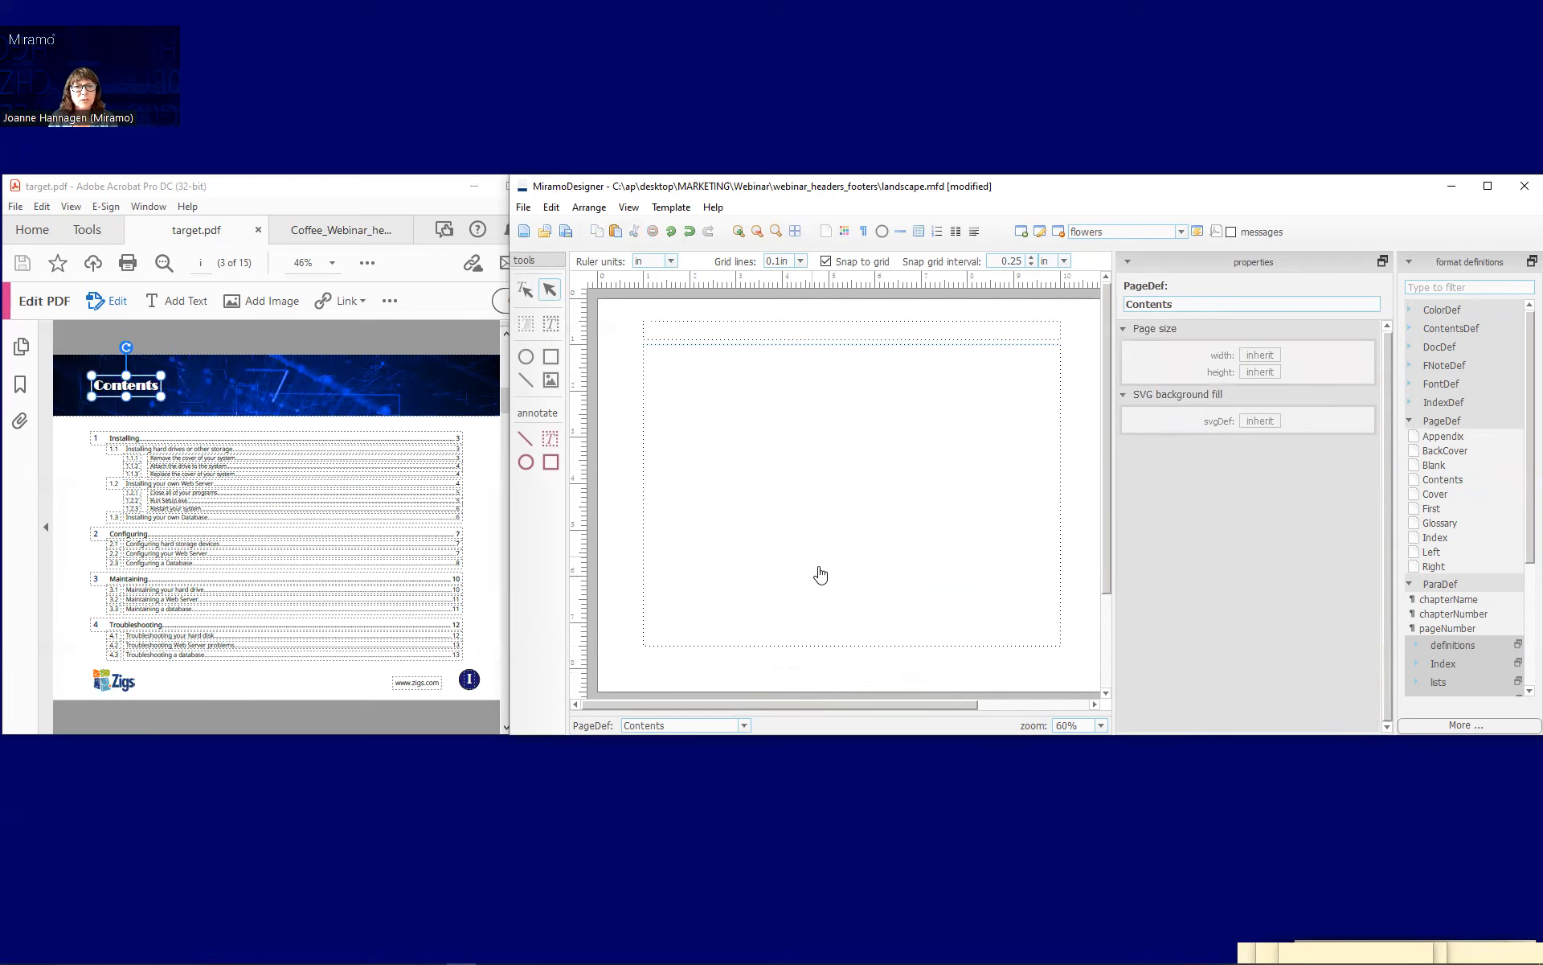
- Position the Contents page's foreground text frame 2 in from the top and set its height to 5.5 in
click(859, 517)
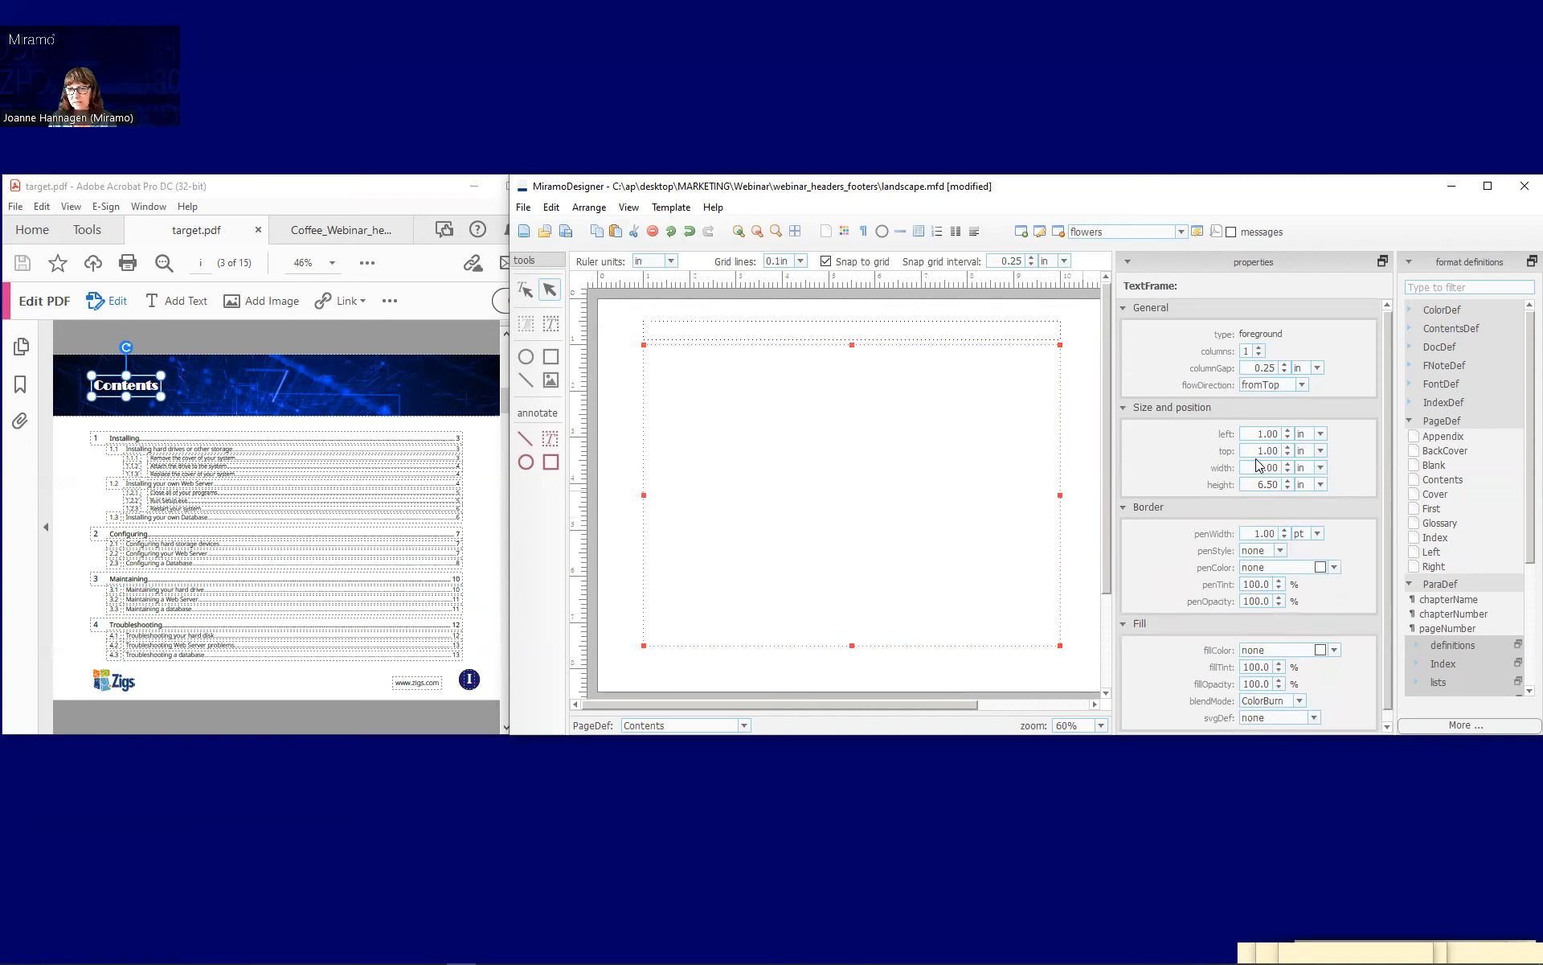
drag(1257, 450, 943, 485)
text(2)
key(Return)
text(5.5)
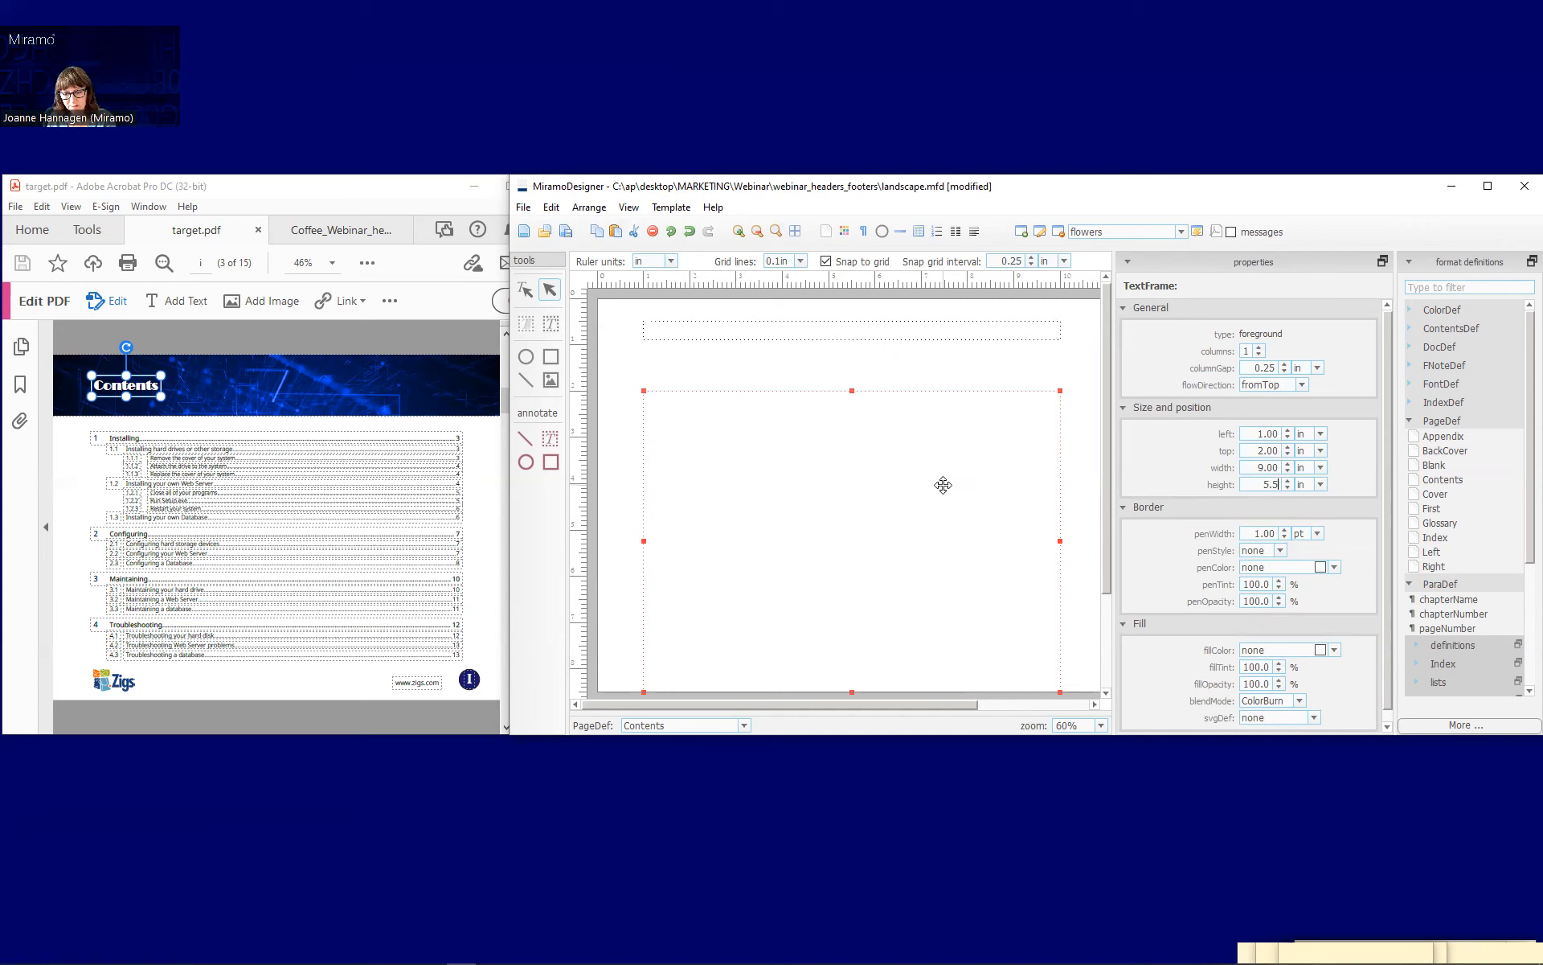
key(Return)
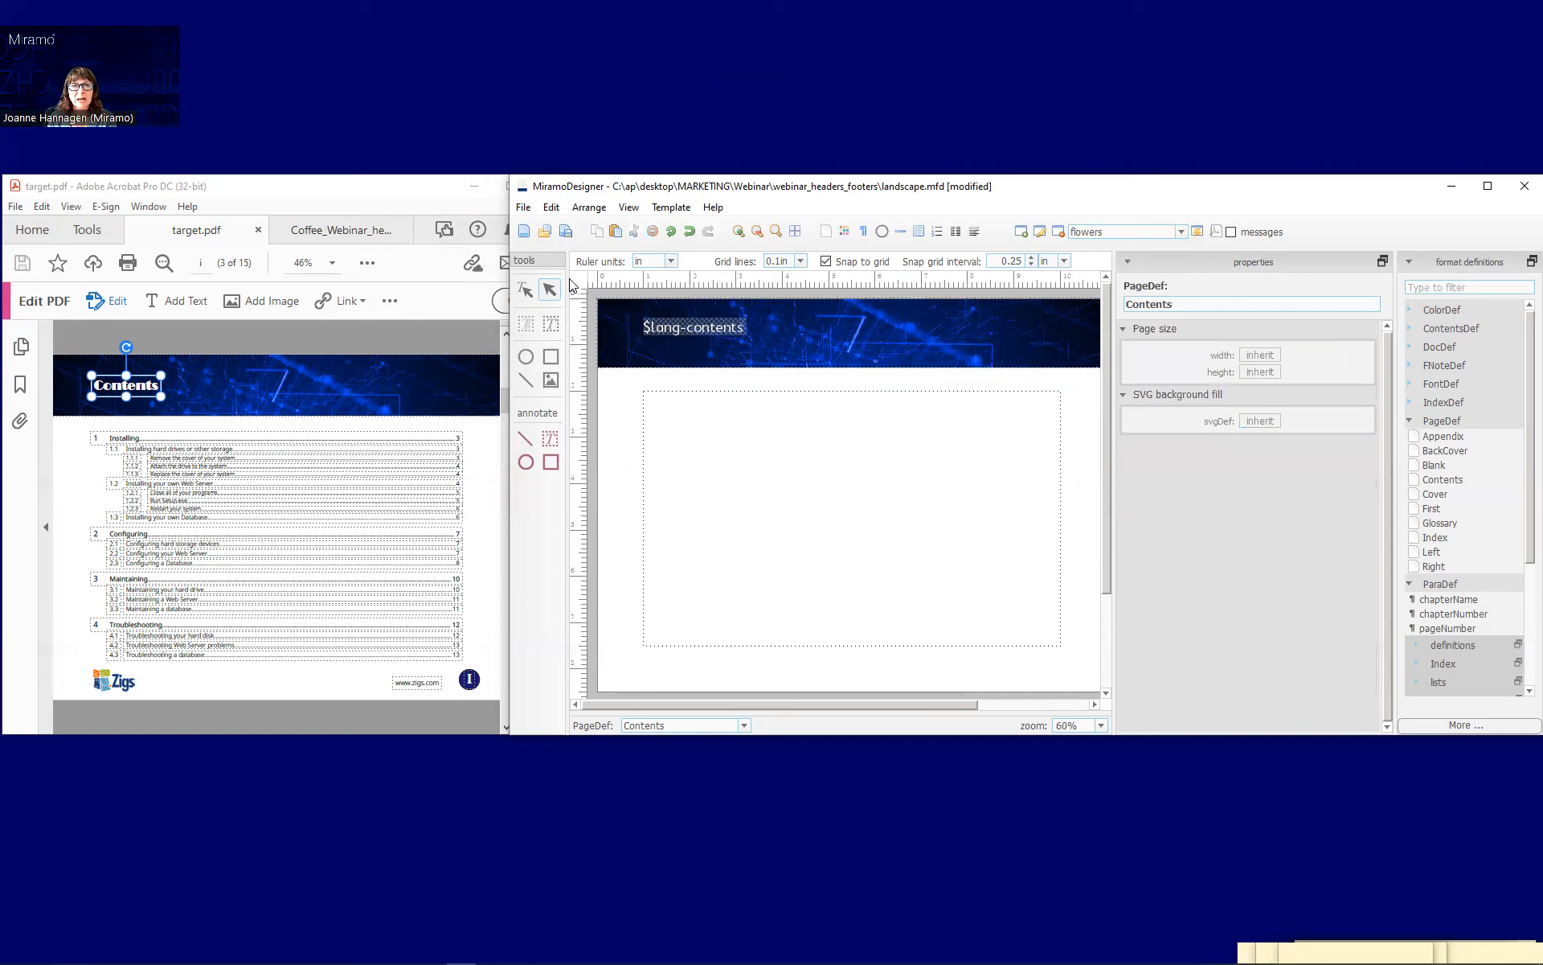
- Move the $lang-contents header frame slightly down within the banner image on the Contents page
click(681, 330)
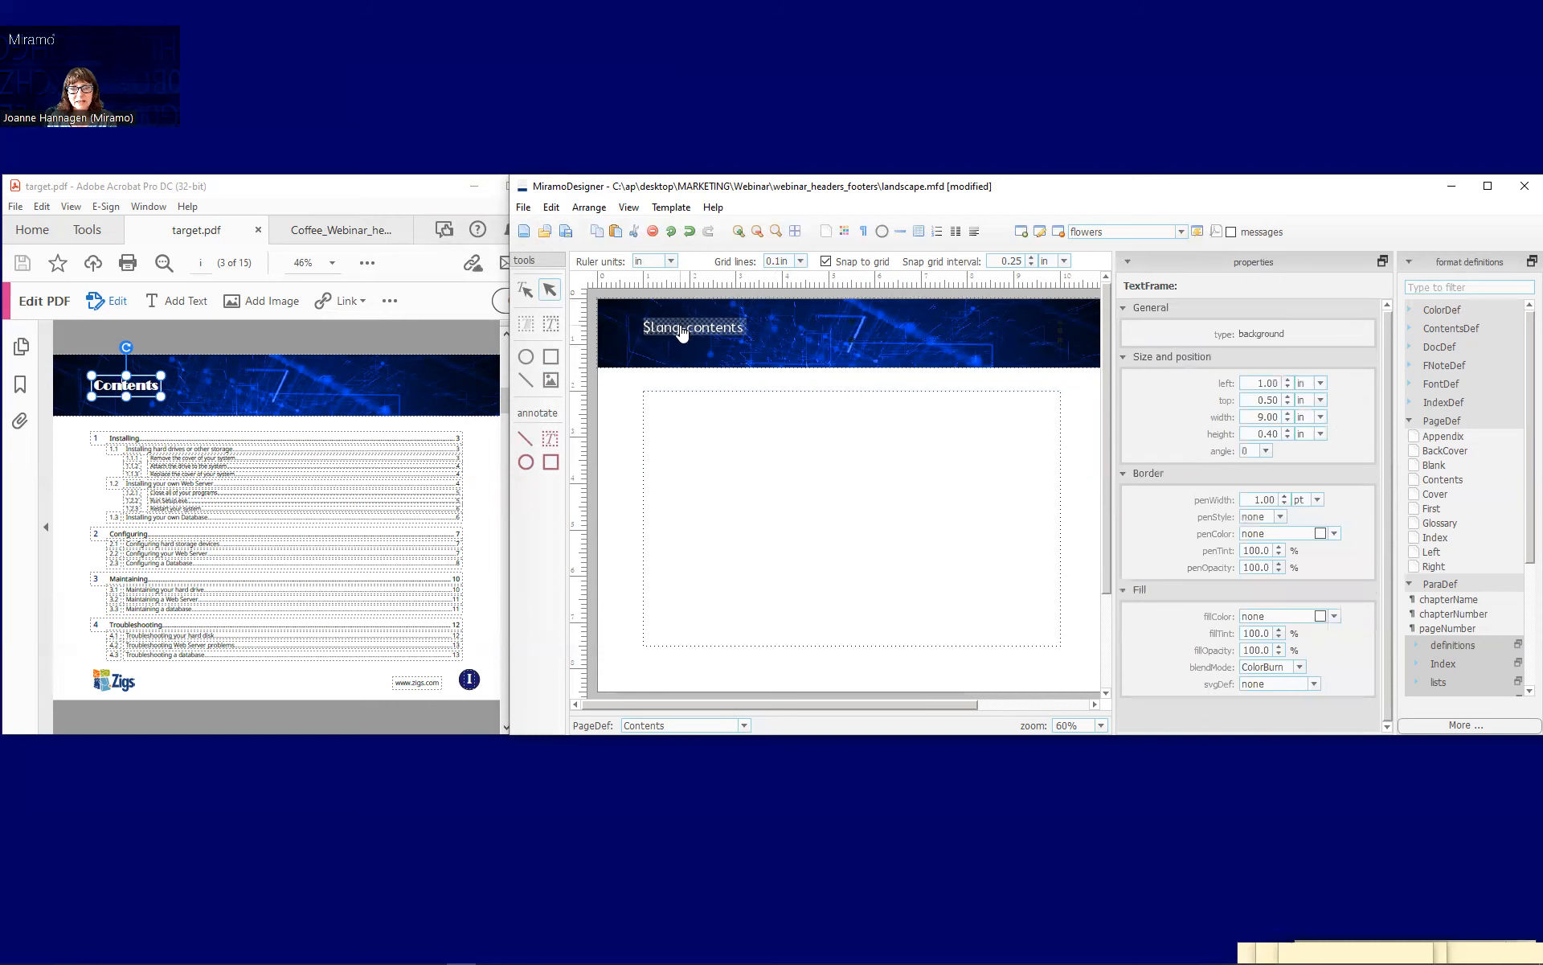
drag(682, 330, 683, 333)
click(627, 466)
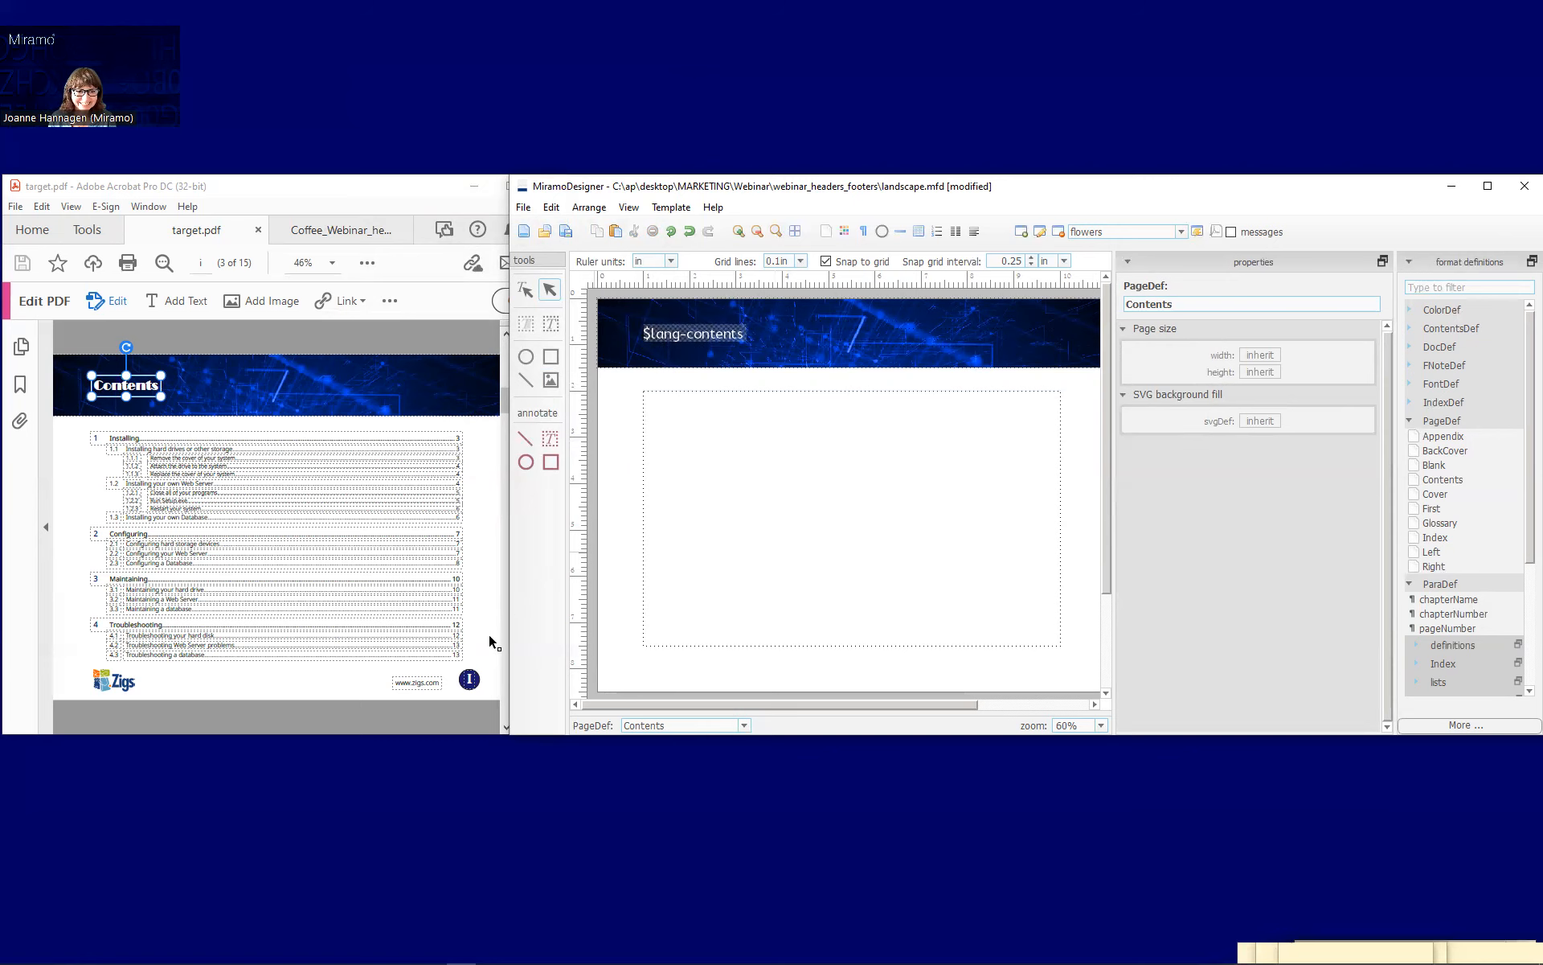
- Show the first chapter page in target.pdf and open the First page definition in MiramoDesigner
click(490, 635)
scroll(505, 650, down, 6)
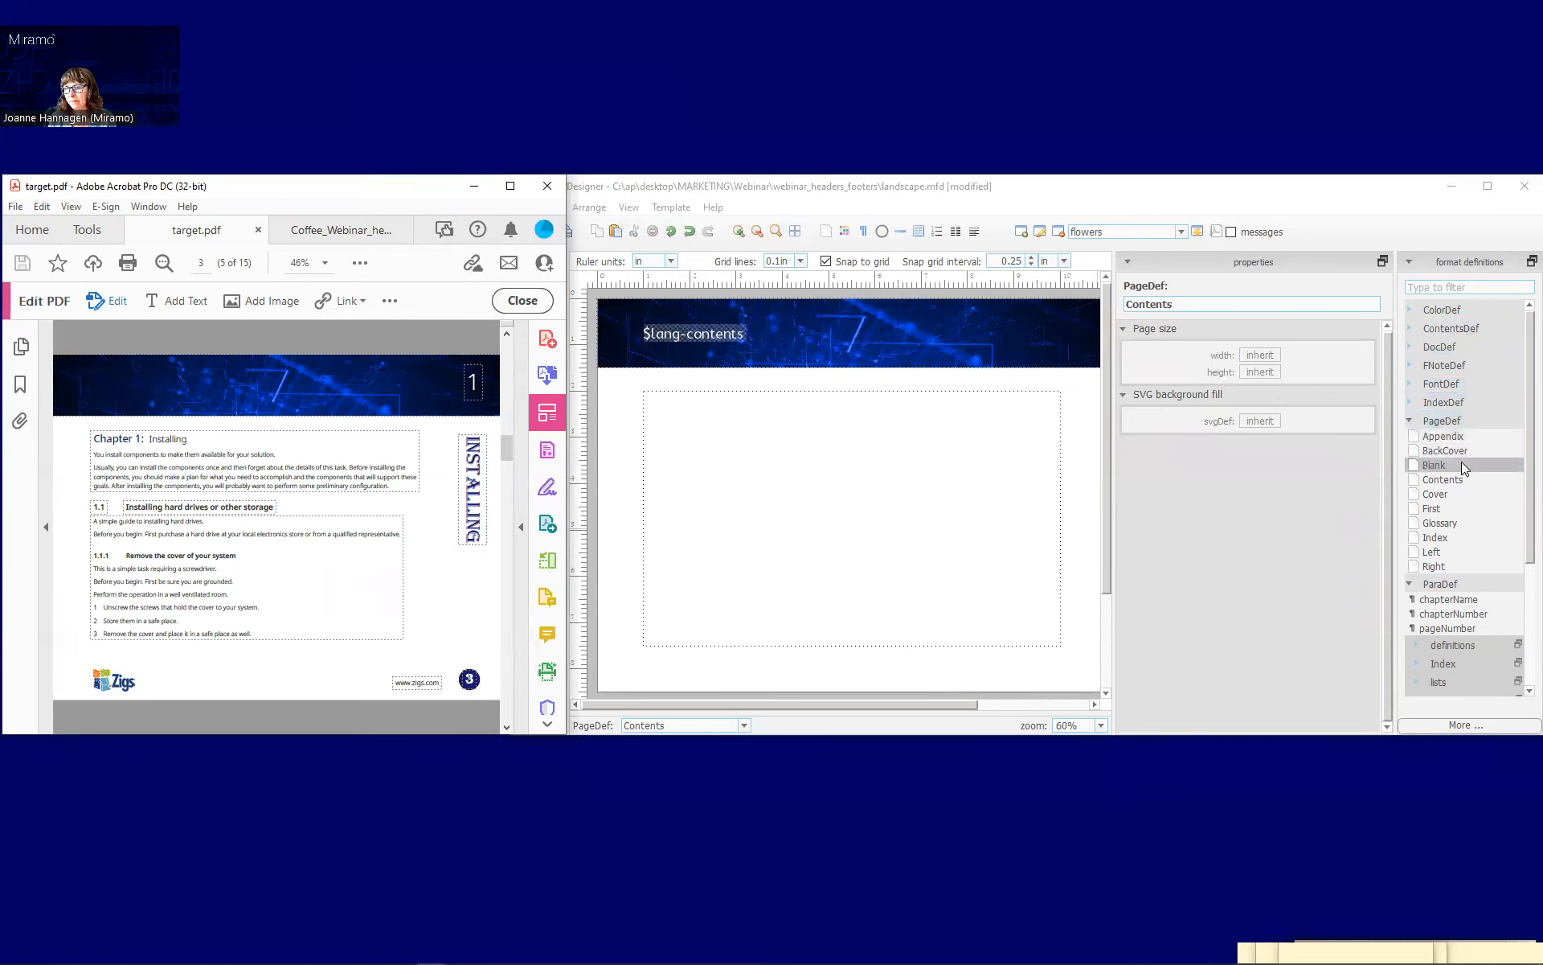
click(1462, 511)
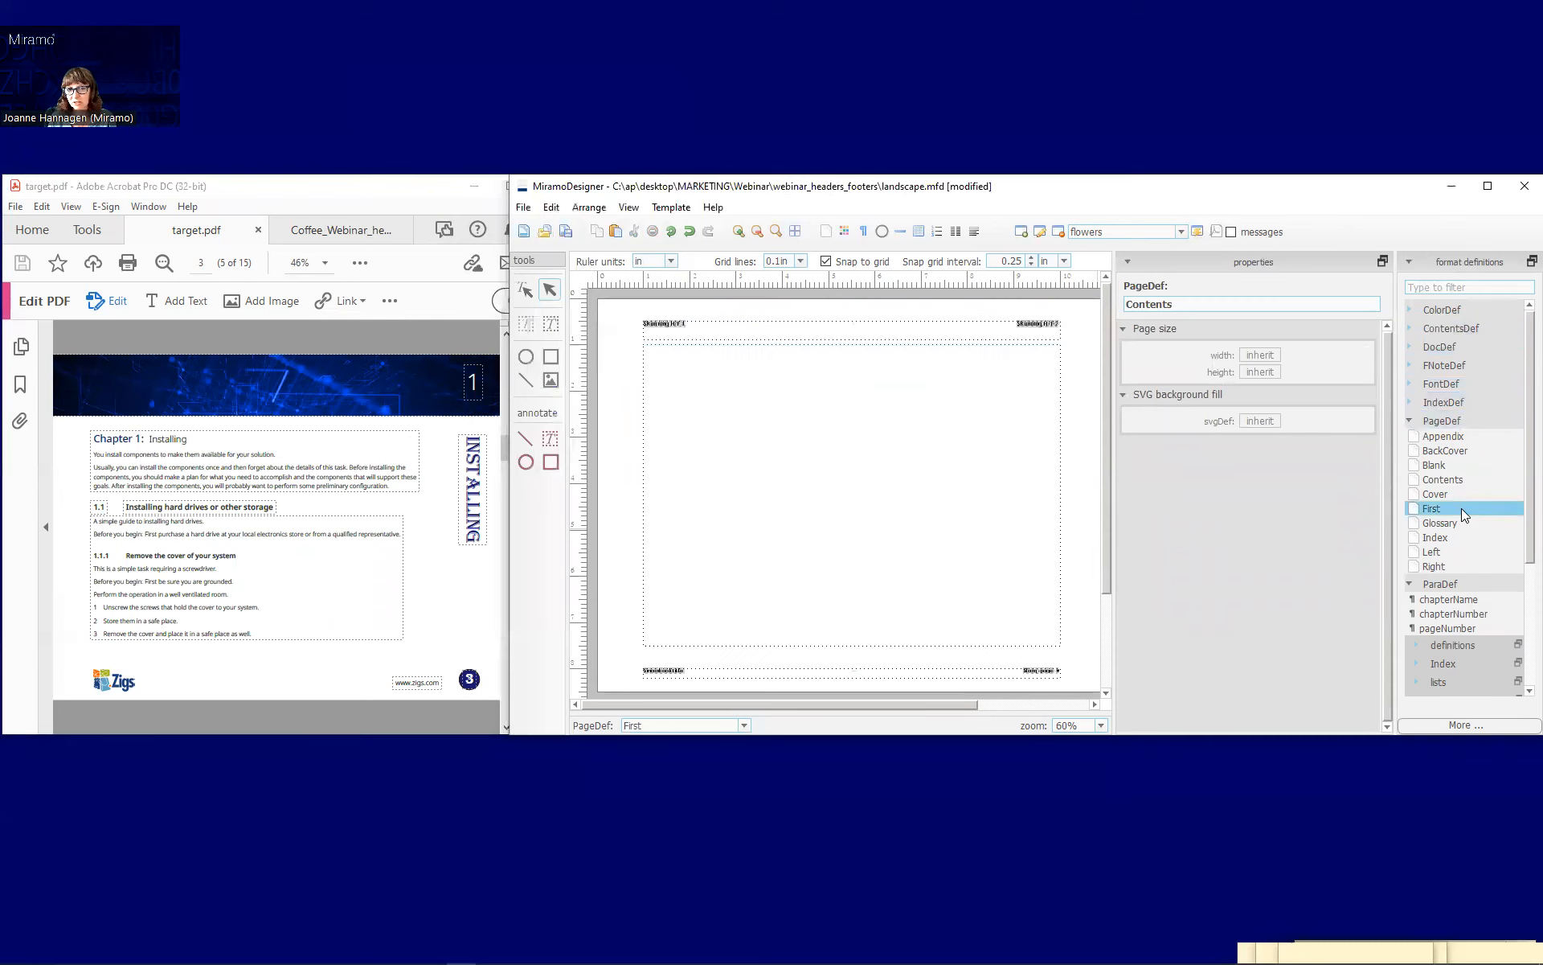
- Delete the background header and footer text frames from the First page
click(815, 337)
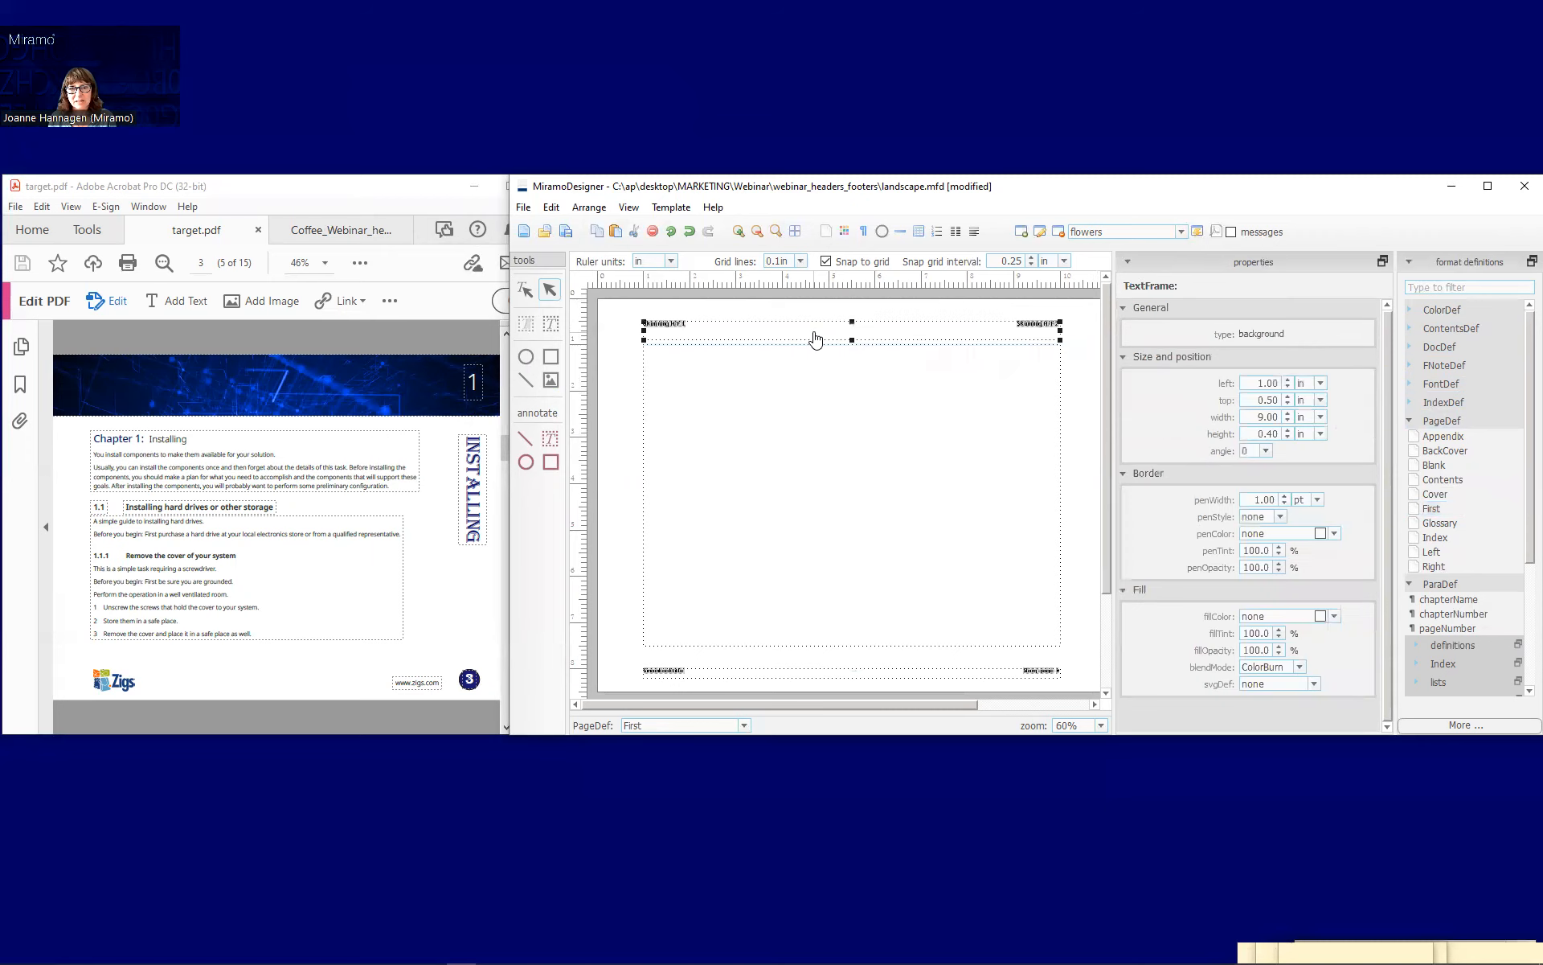
key(Delete)
click(829, 672)
key(Delete)
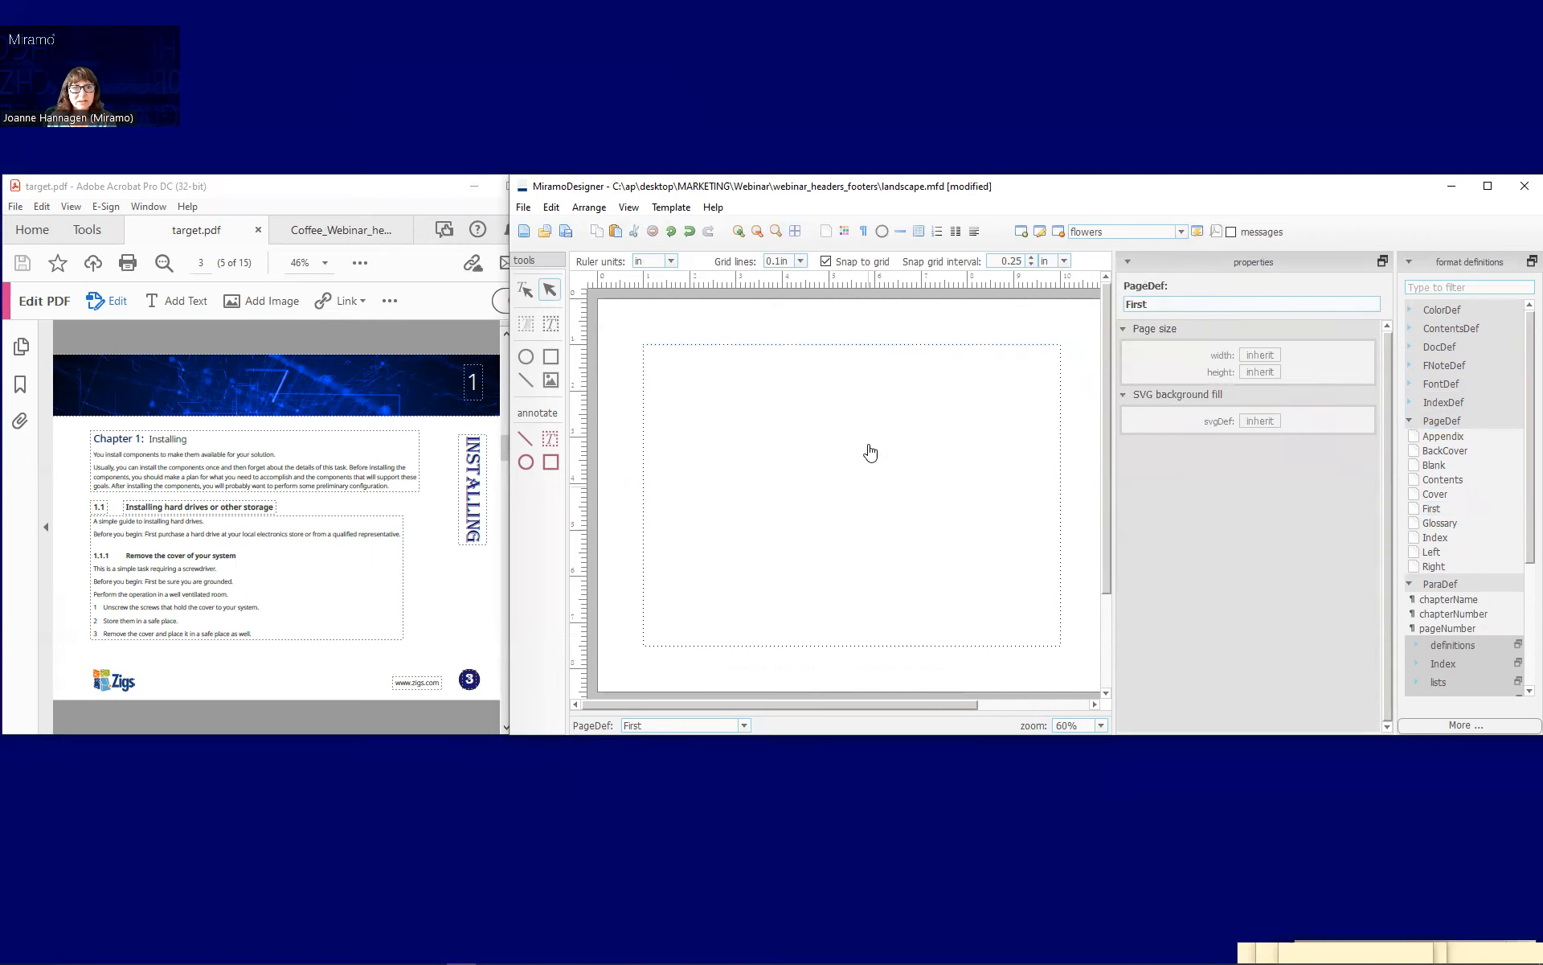
- Set the First page's foreground text frame to 2 in from the top, 8.5 in wide and 5.5 in high
click(826, 431)
double_click(1268, 450)
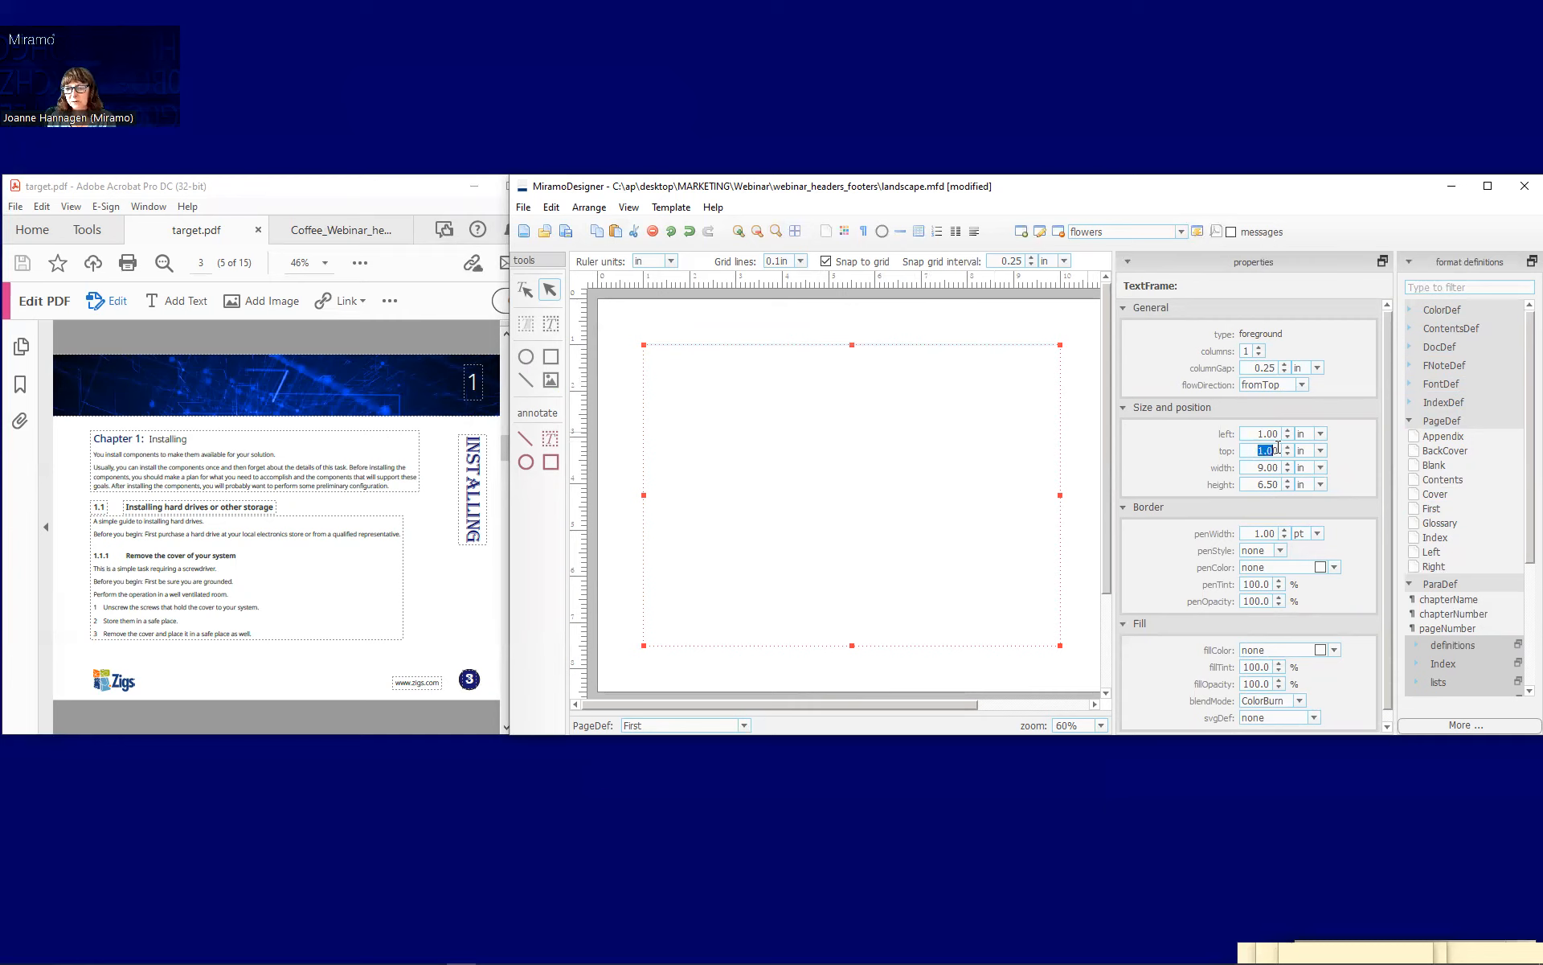
text(2)
key(Return)
drag(1258, 467, 1278, 467)
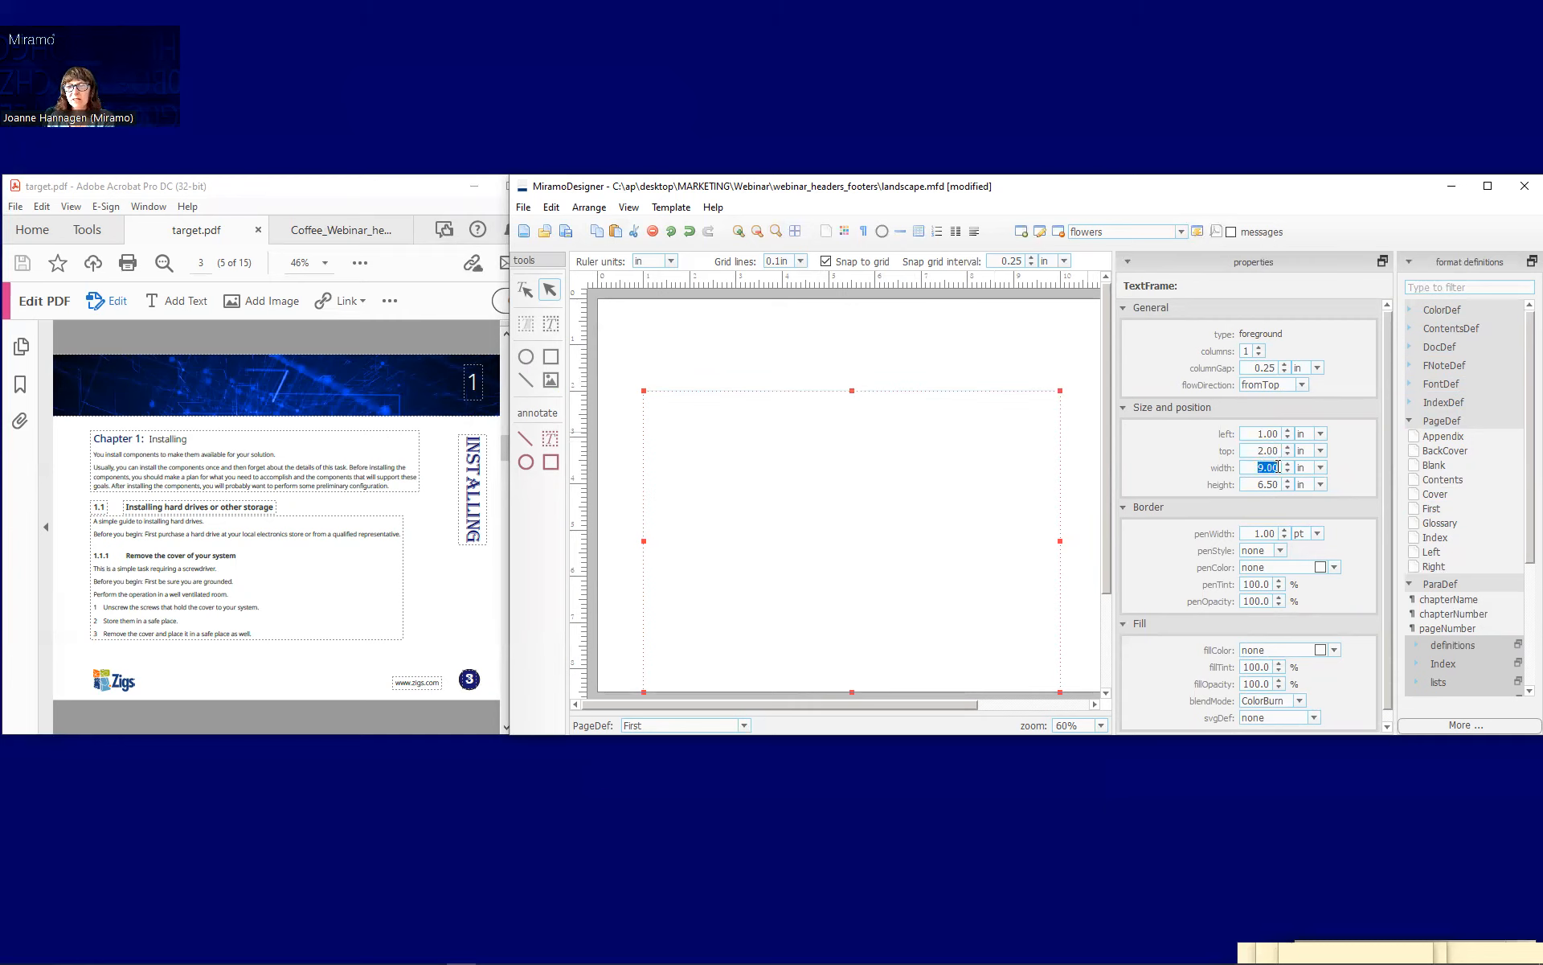
text(8.5)
key(Return)
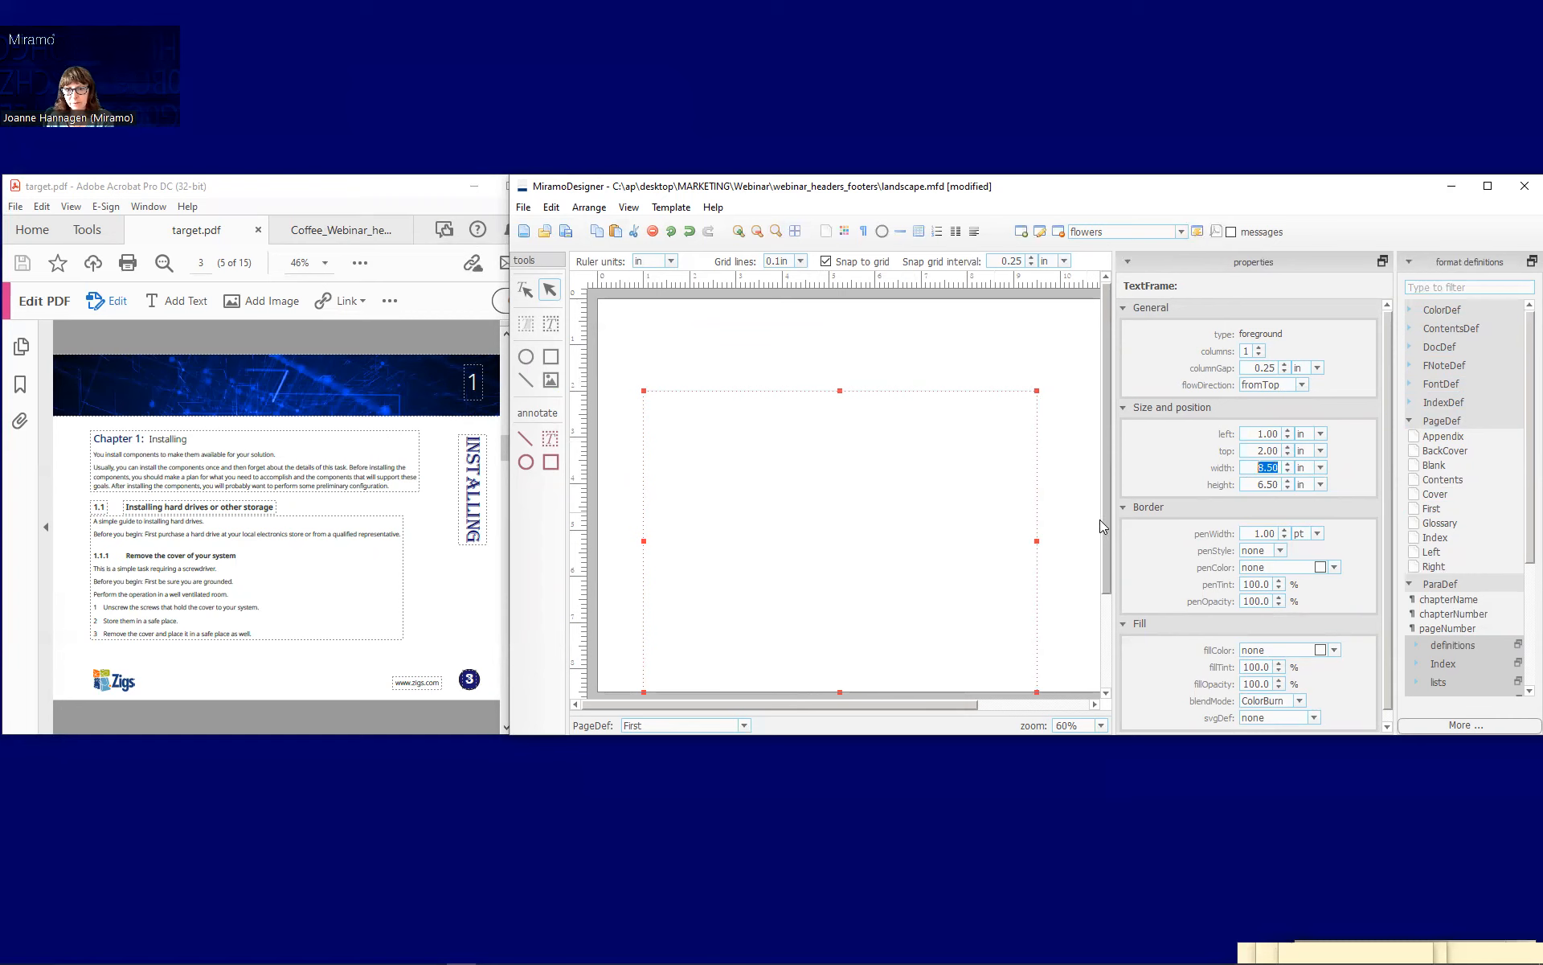
double_click(1267, 484)
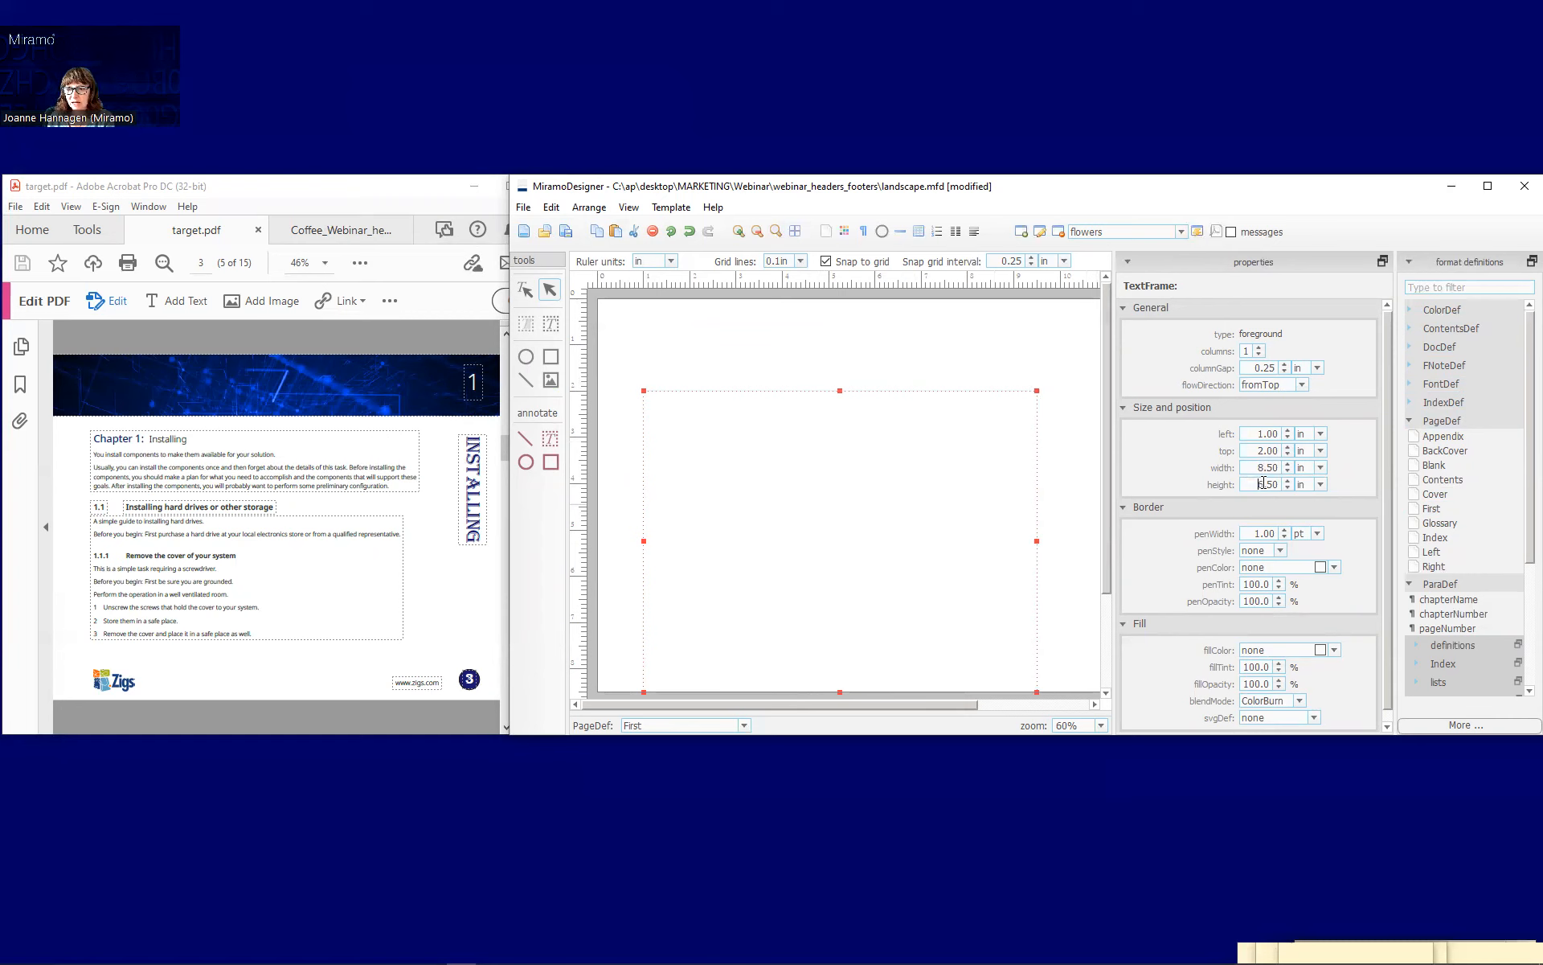
text(5.5)
key(Return)
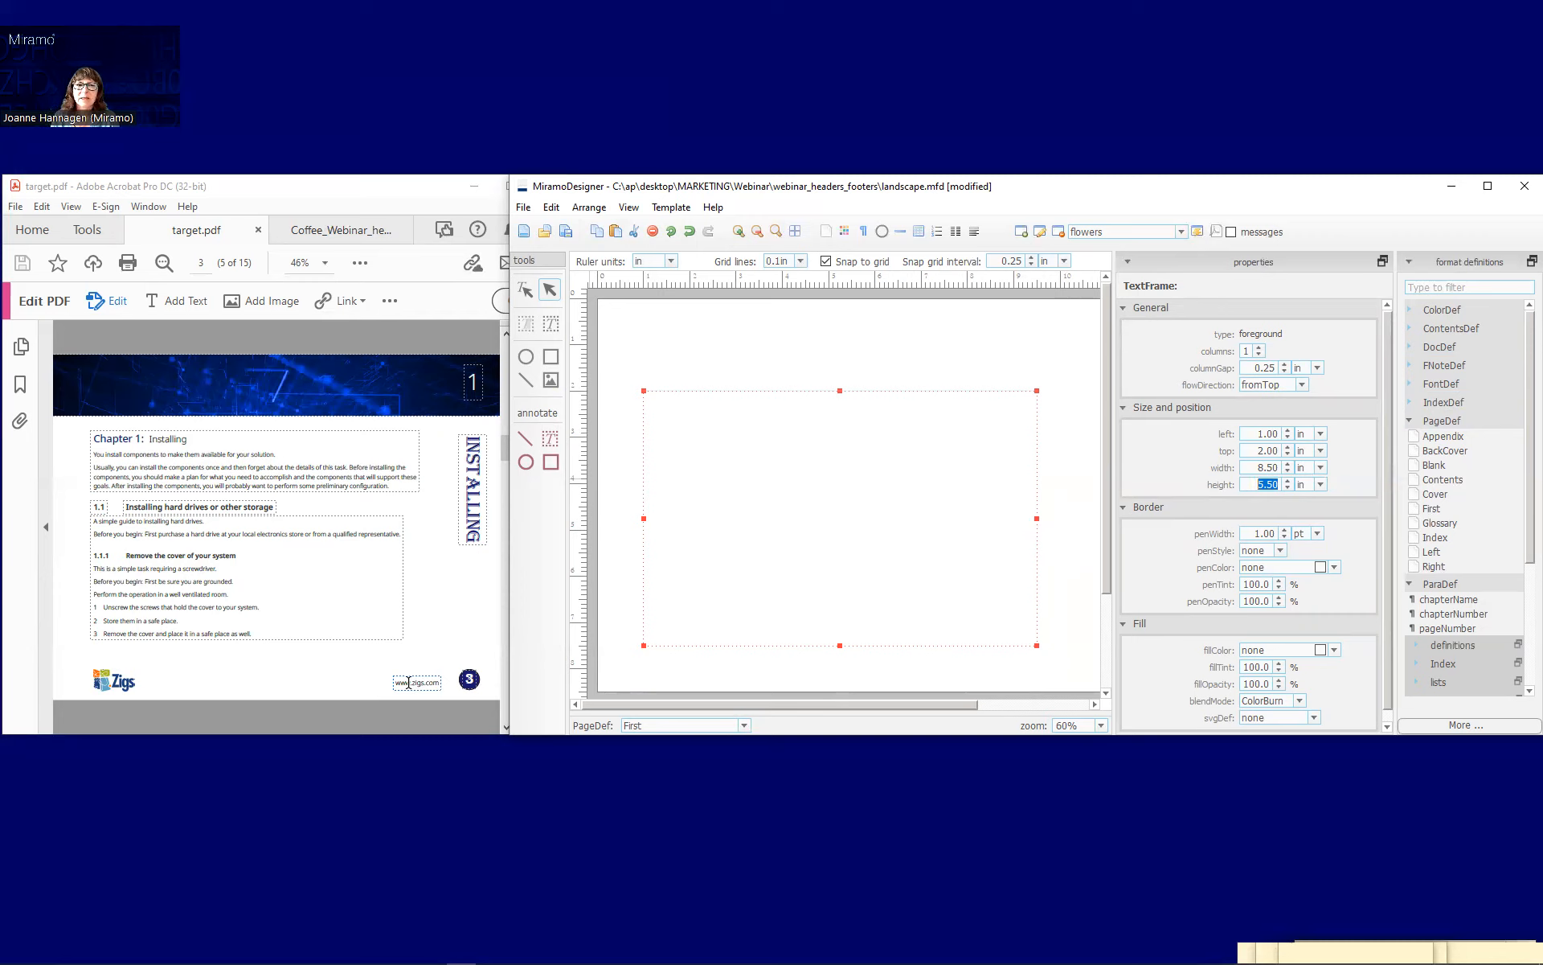
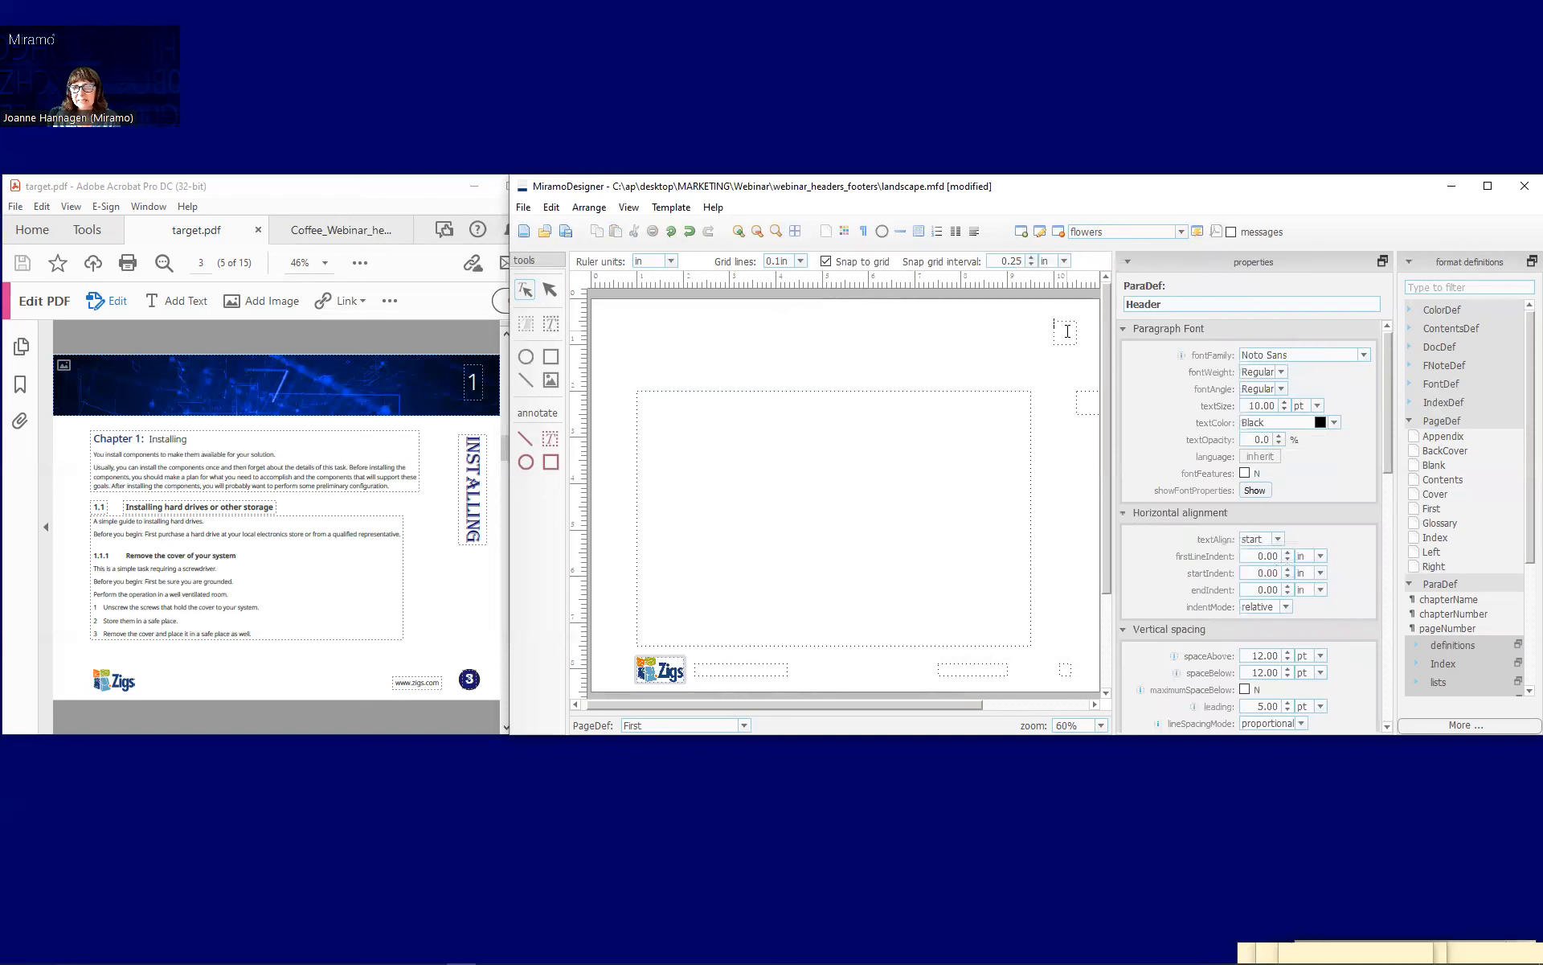
- Insert the ChapterNumber running text in the First page's small header frame and apply the chapterNumber paragraph format
right_click(1067, 331)
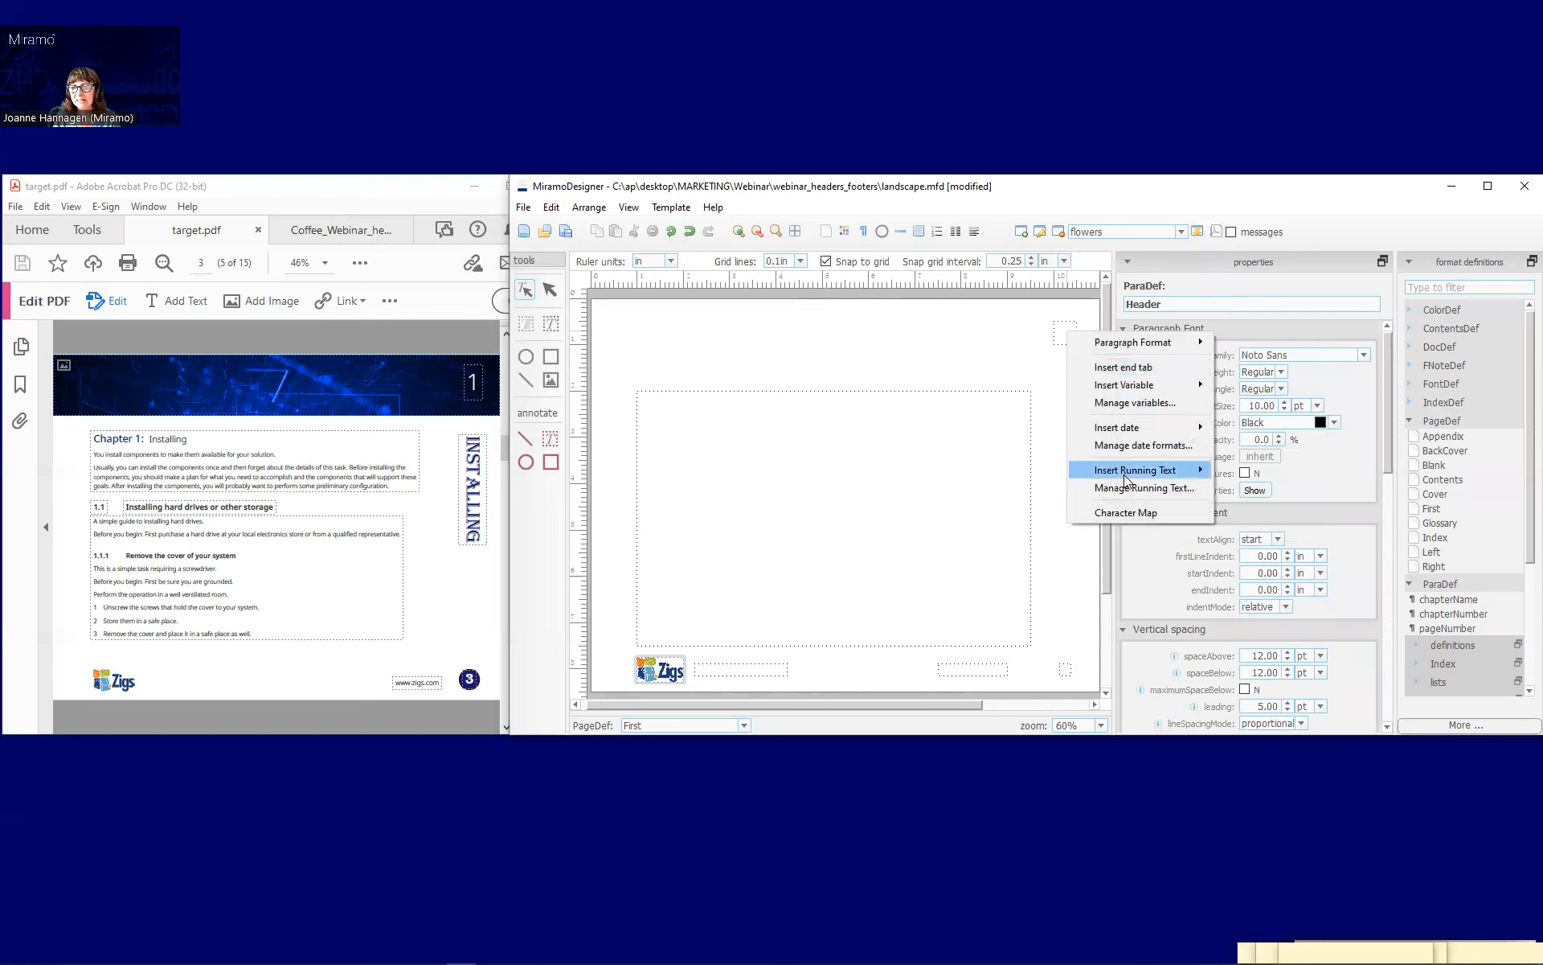
mouse_move(1123, 473)
click(1261, 488)
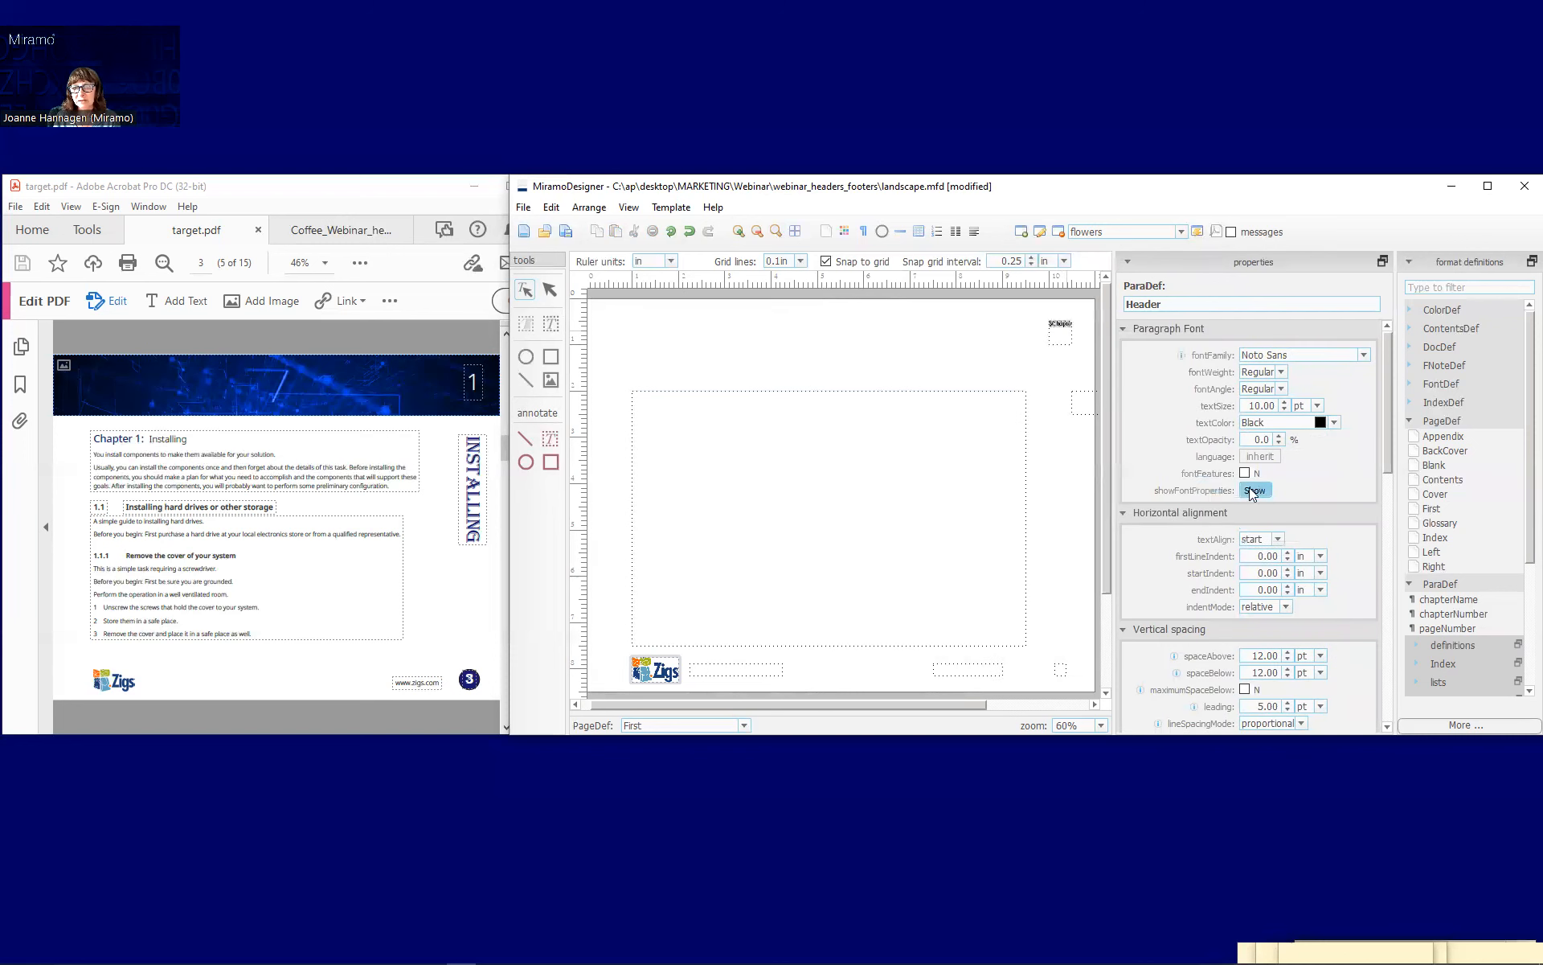
right_click(1059, 325)
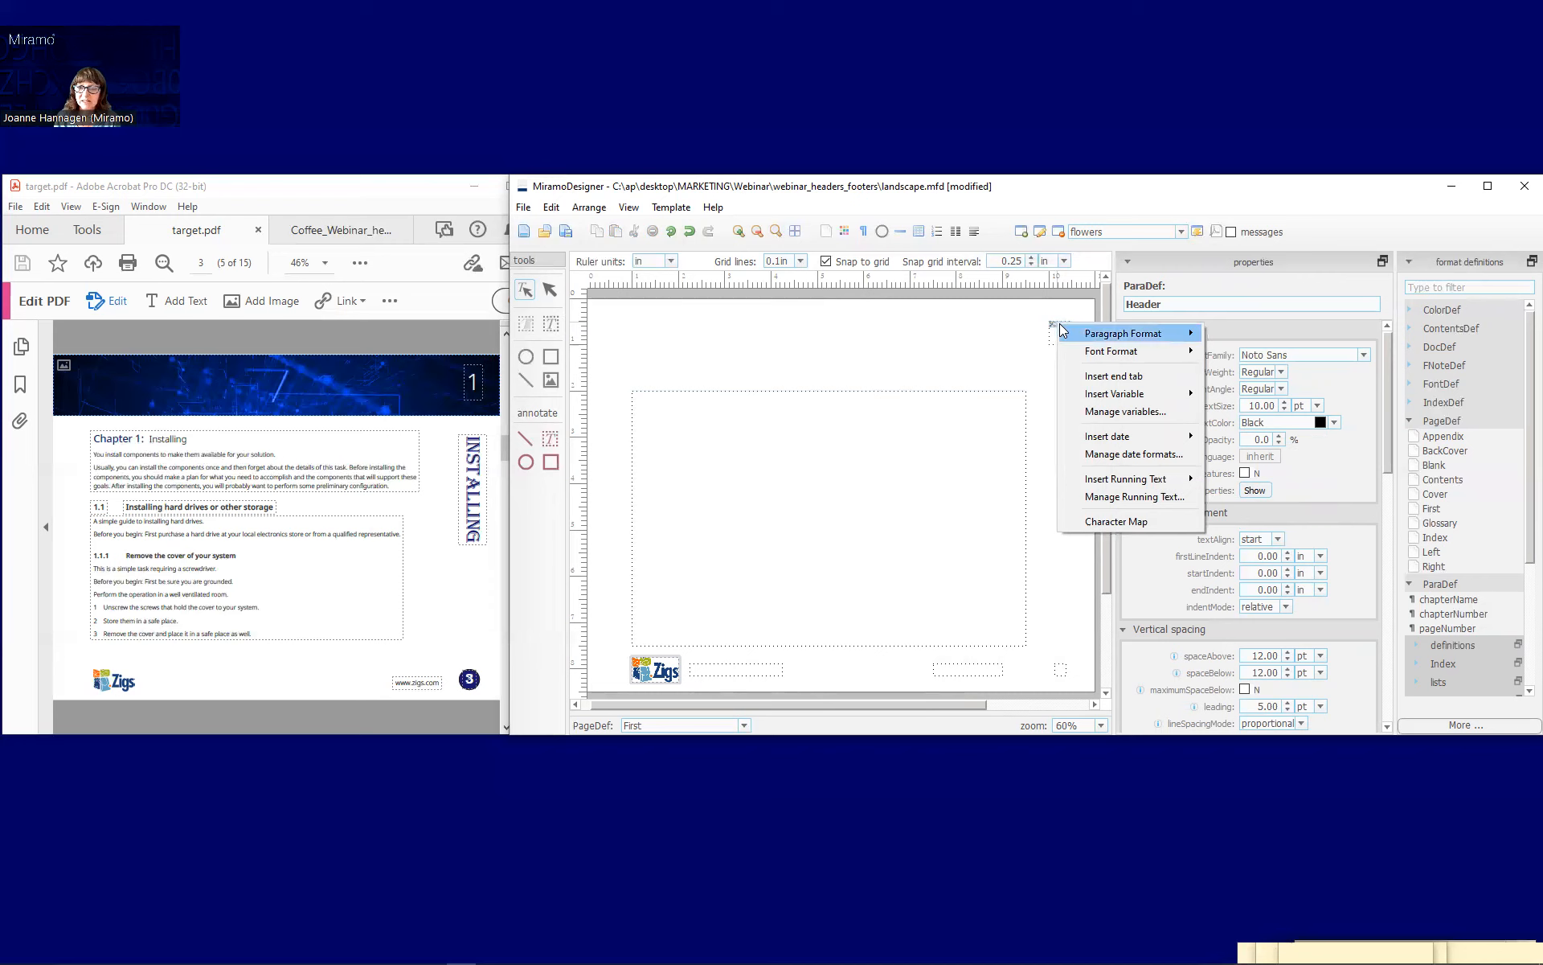
mouse_move(1065, 331)
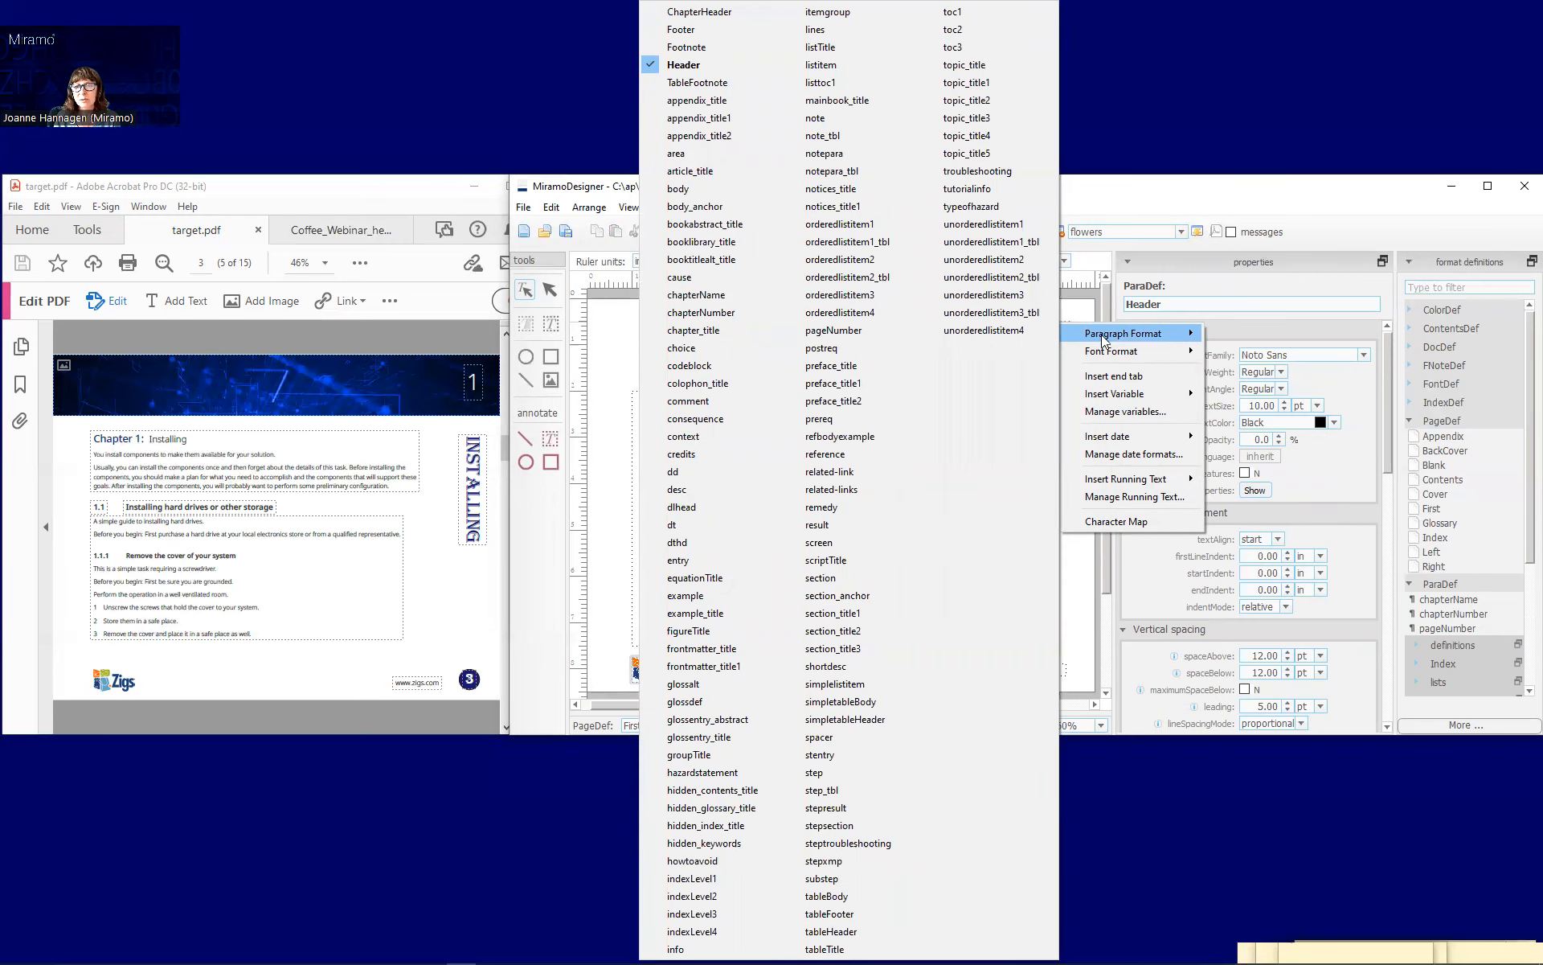
click(701, 312)
- Insert the ChapterName running text with the chapterName paragraph format in the frame extending past the First page's outer edge
drag(884, 704, 985, 704)
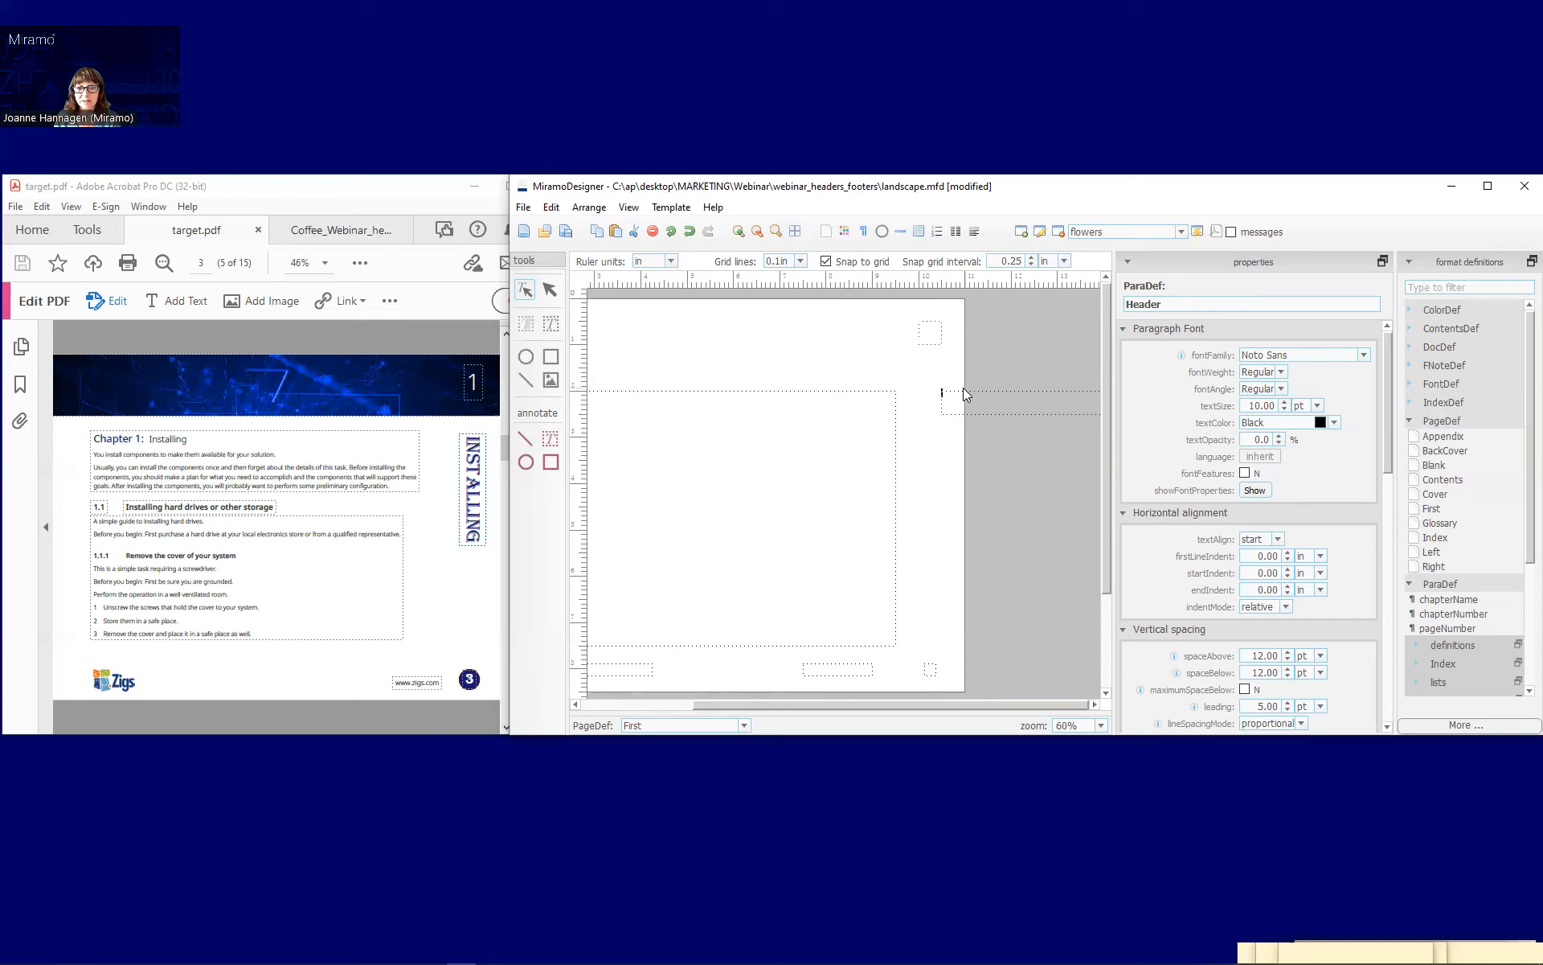
right_click(954, 396)
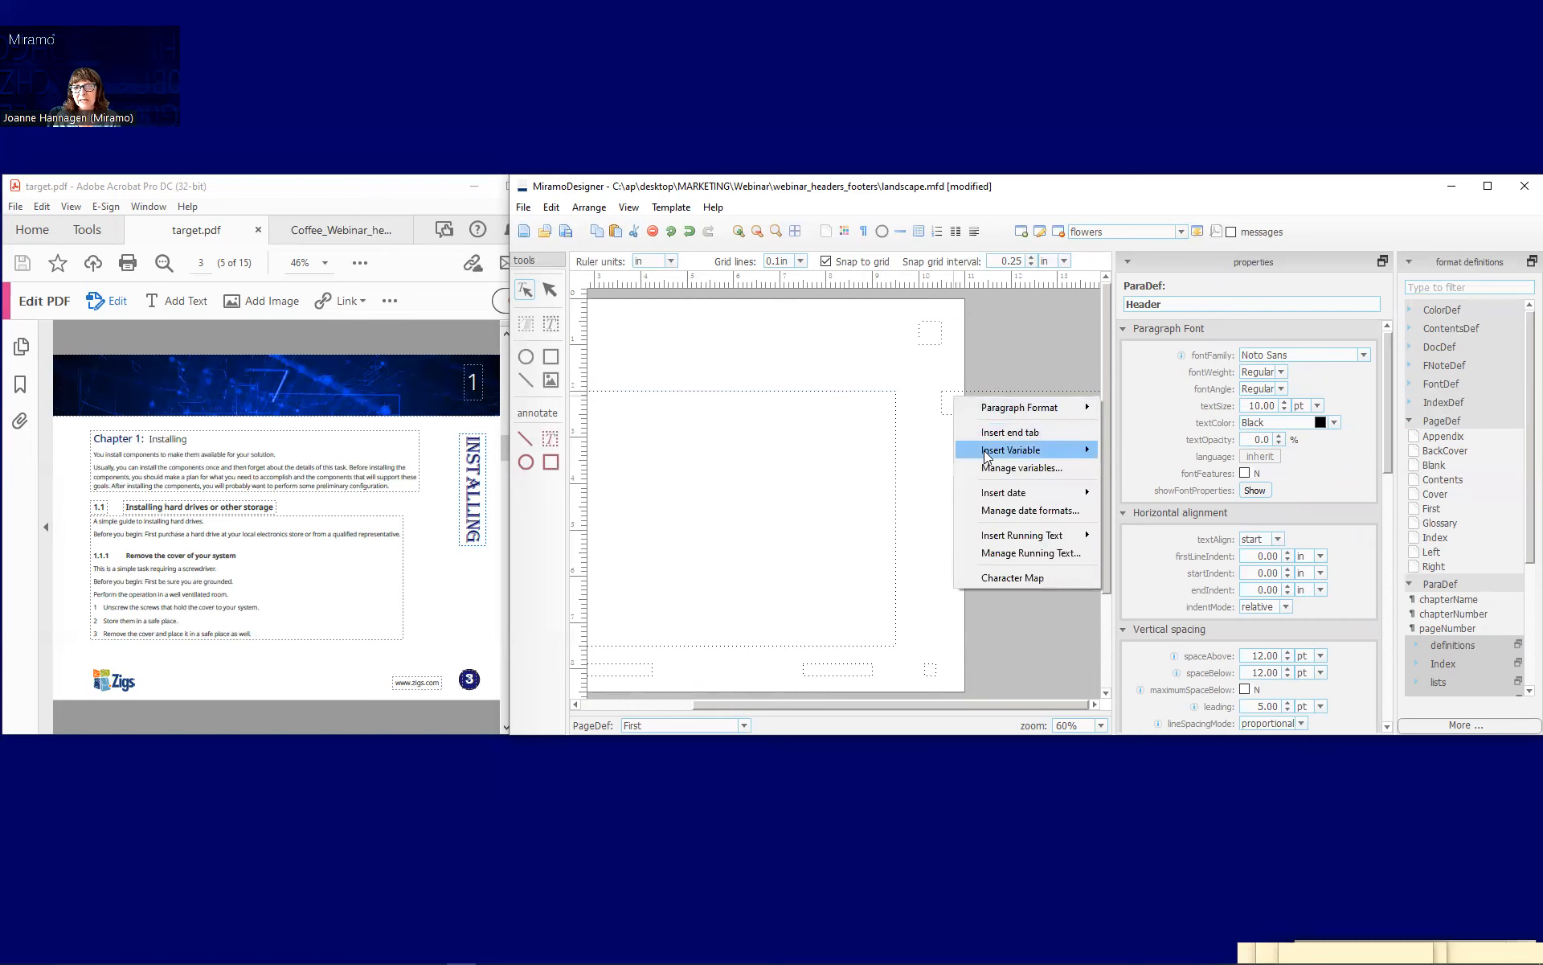
mouse_move(1010, 538)
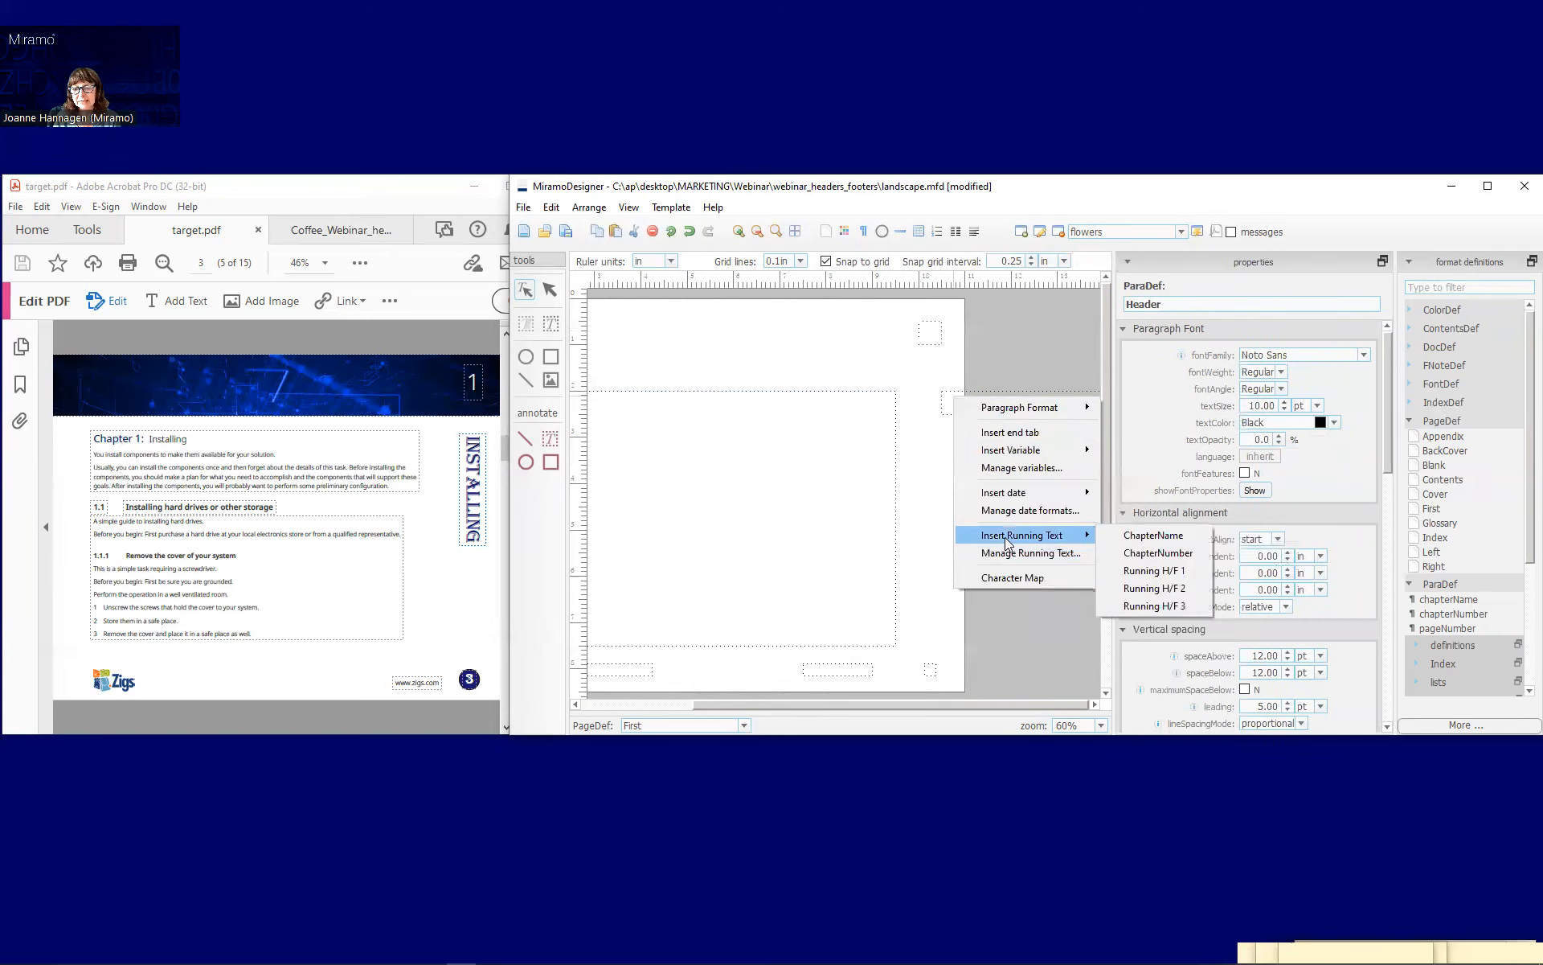
click(1153, 535)
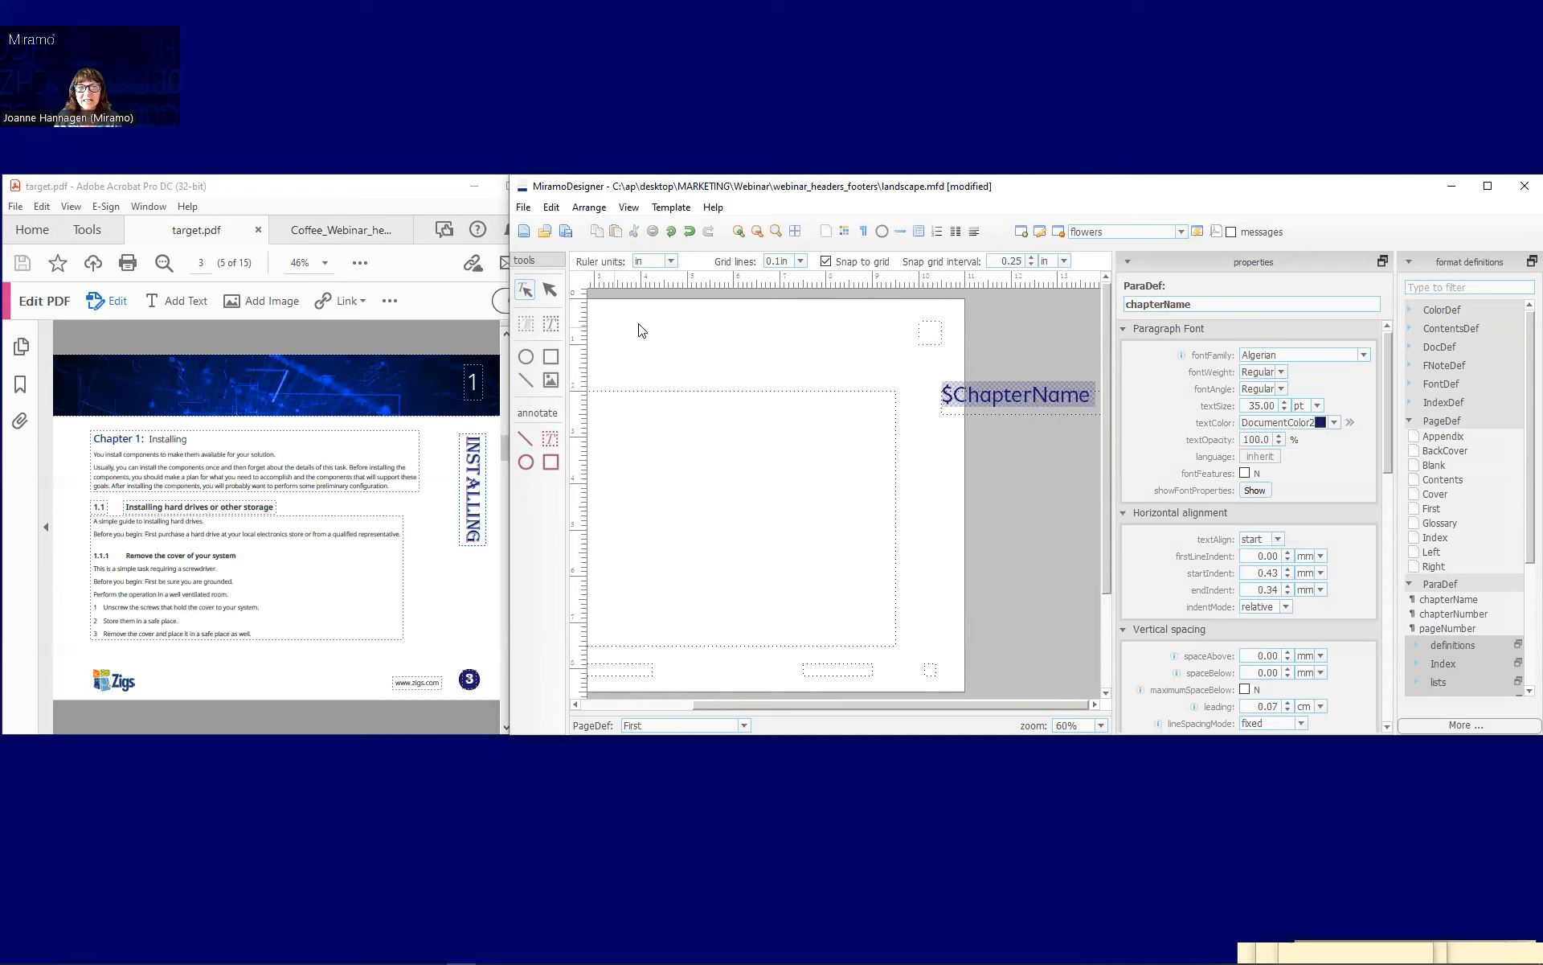
- Rotate the $ChapterName text frame to an angle of 90 degrees
click(550, 291)
click(975, 416)
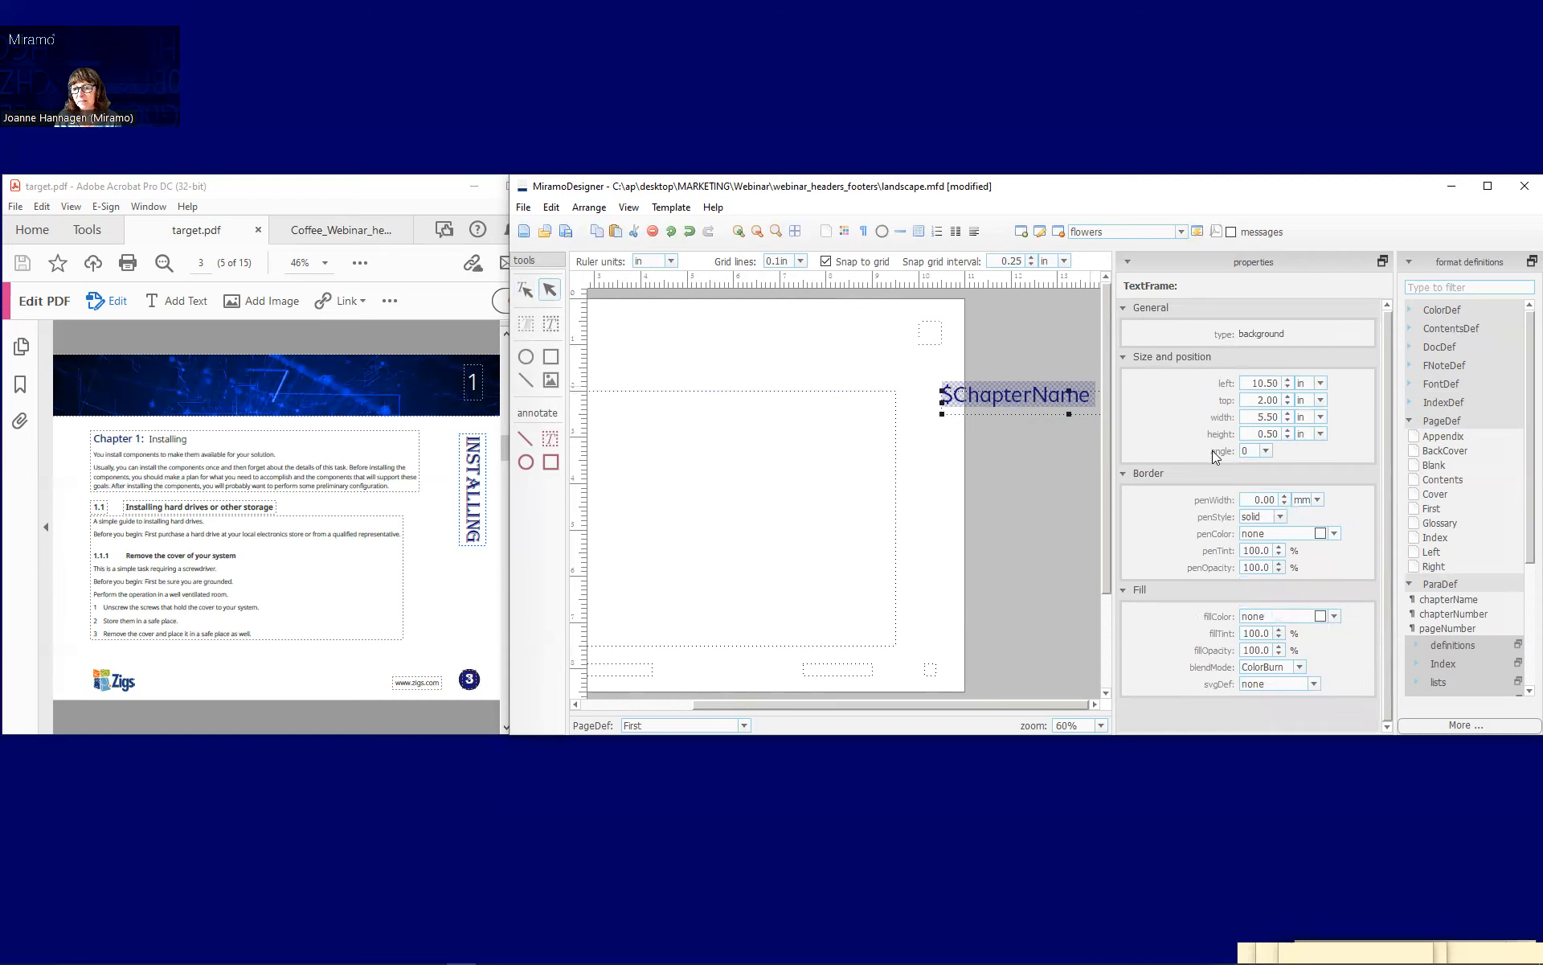
click(1267, 452)
click(1256, 478)
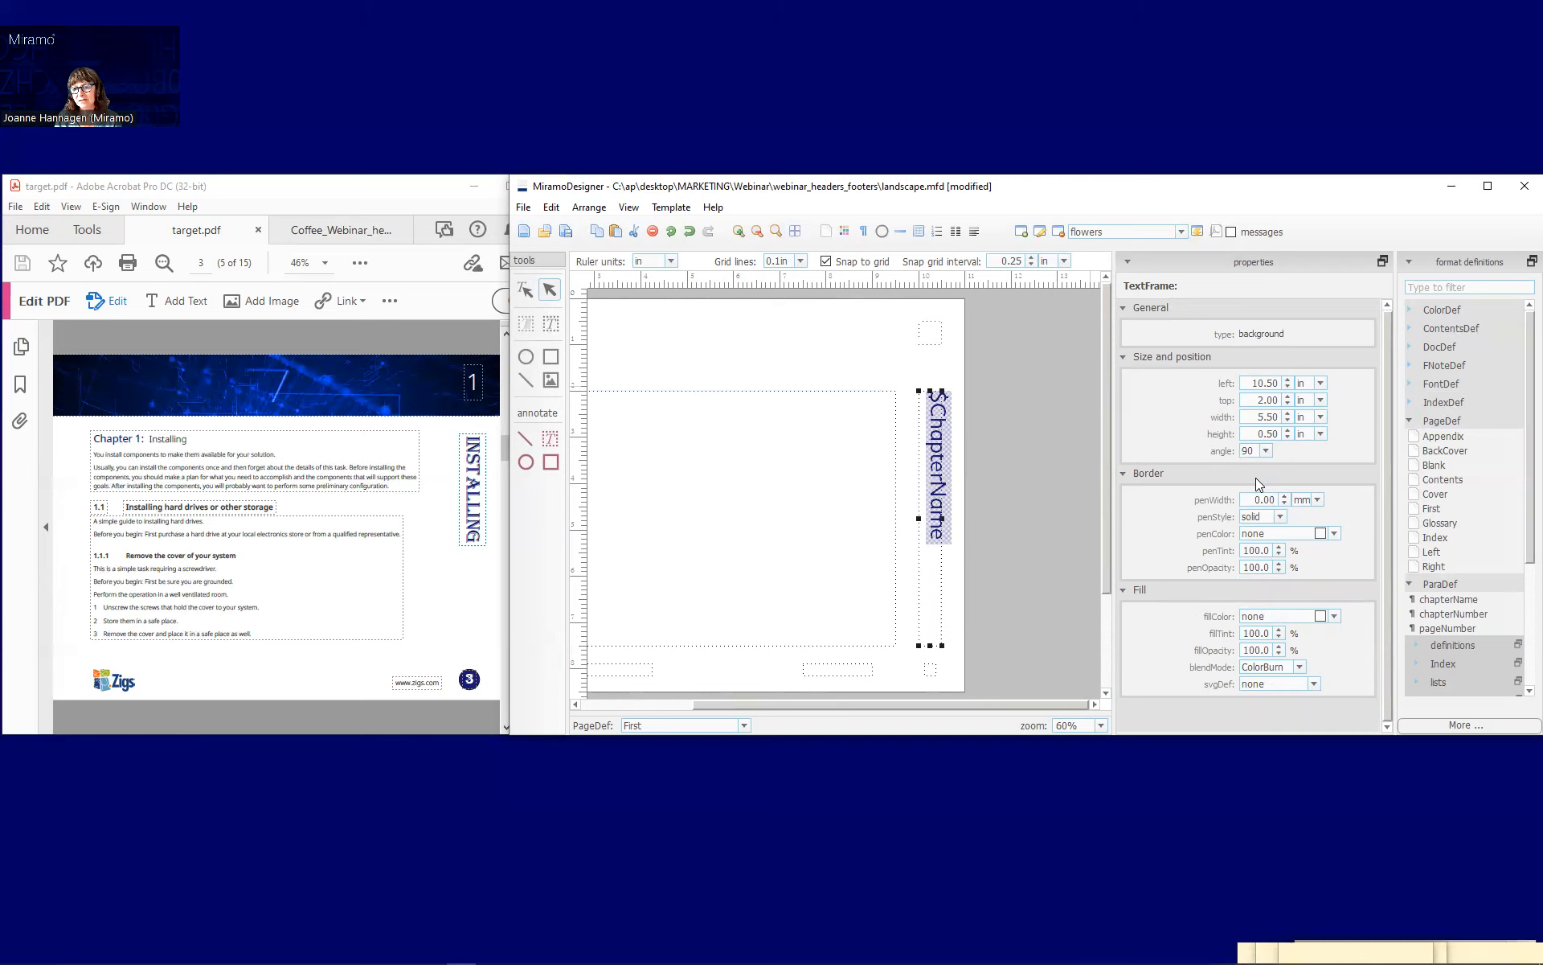
- Insert the currentPageNumber variable in the First page's small square footer frame and apply the pageNumber paragraph format
drag(763, 650, 885, 643)
click(524, 290)
right_click(1051, 661)
mouse_move(1113, 716)
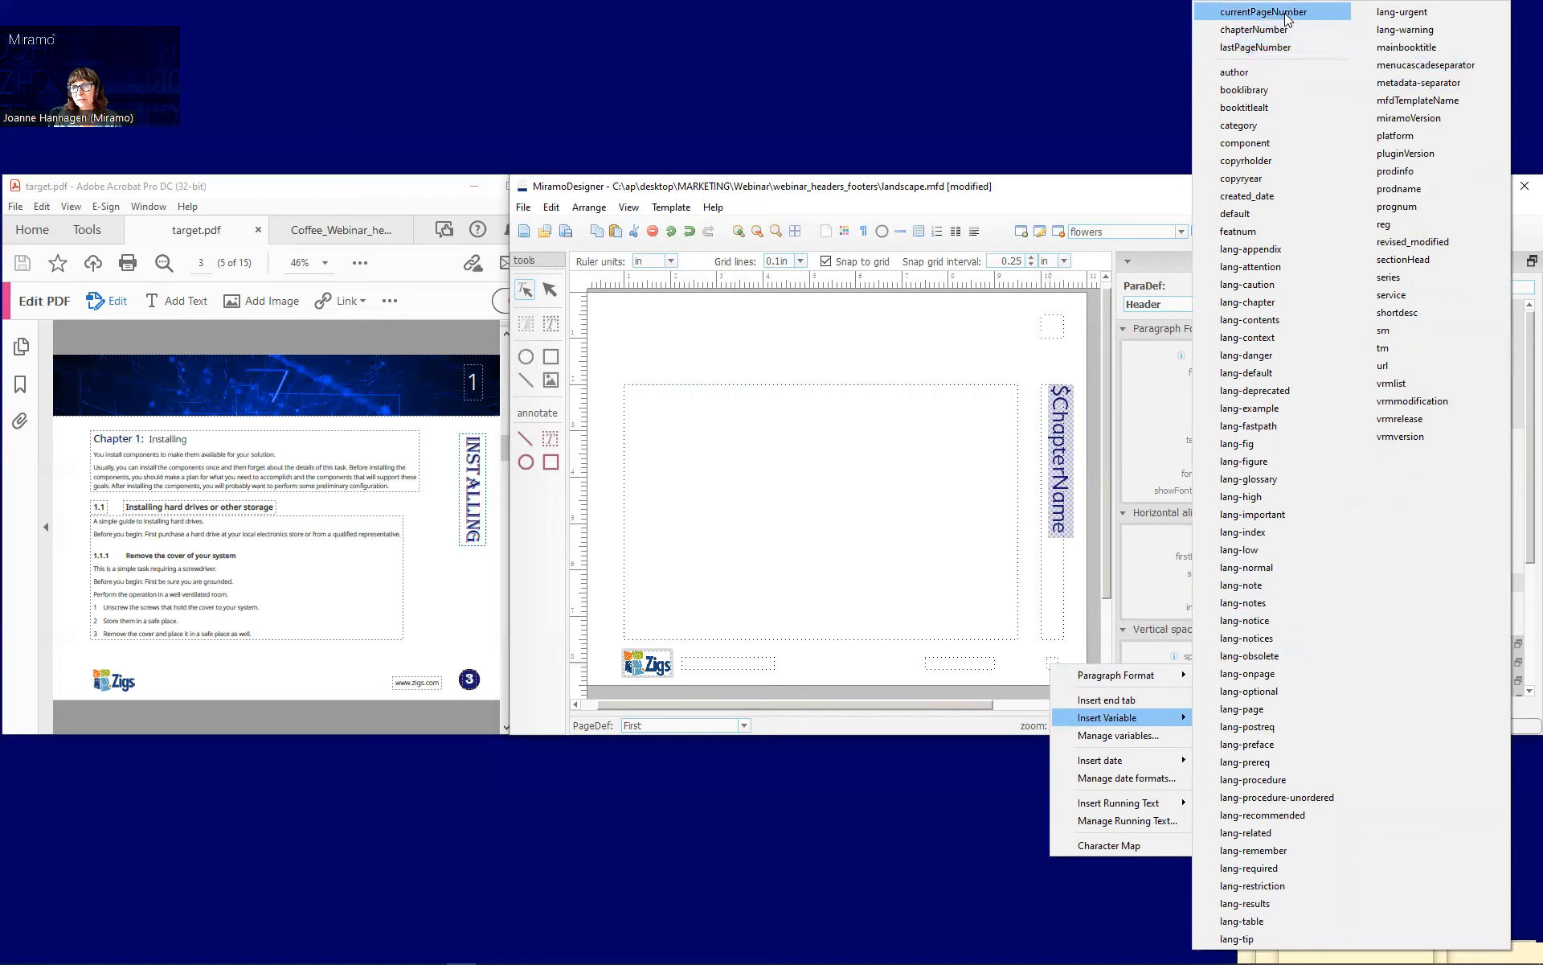
click(1286, 15)
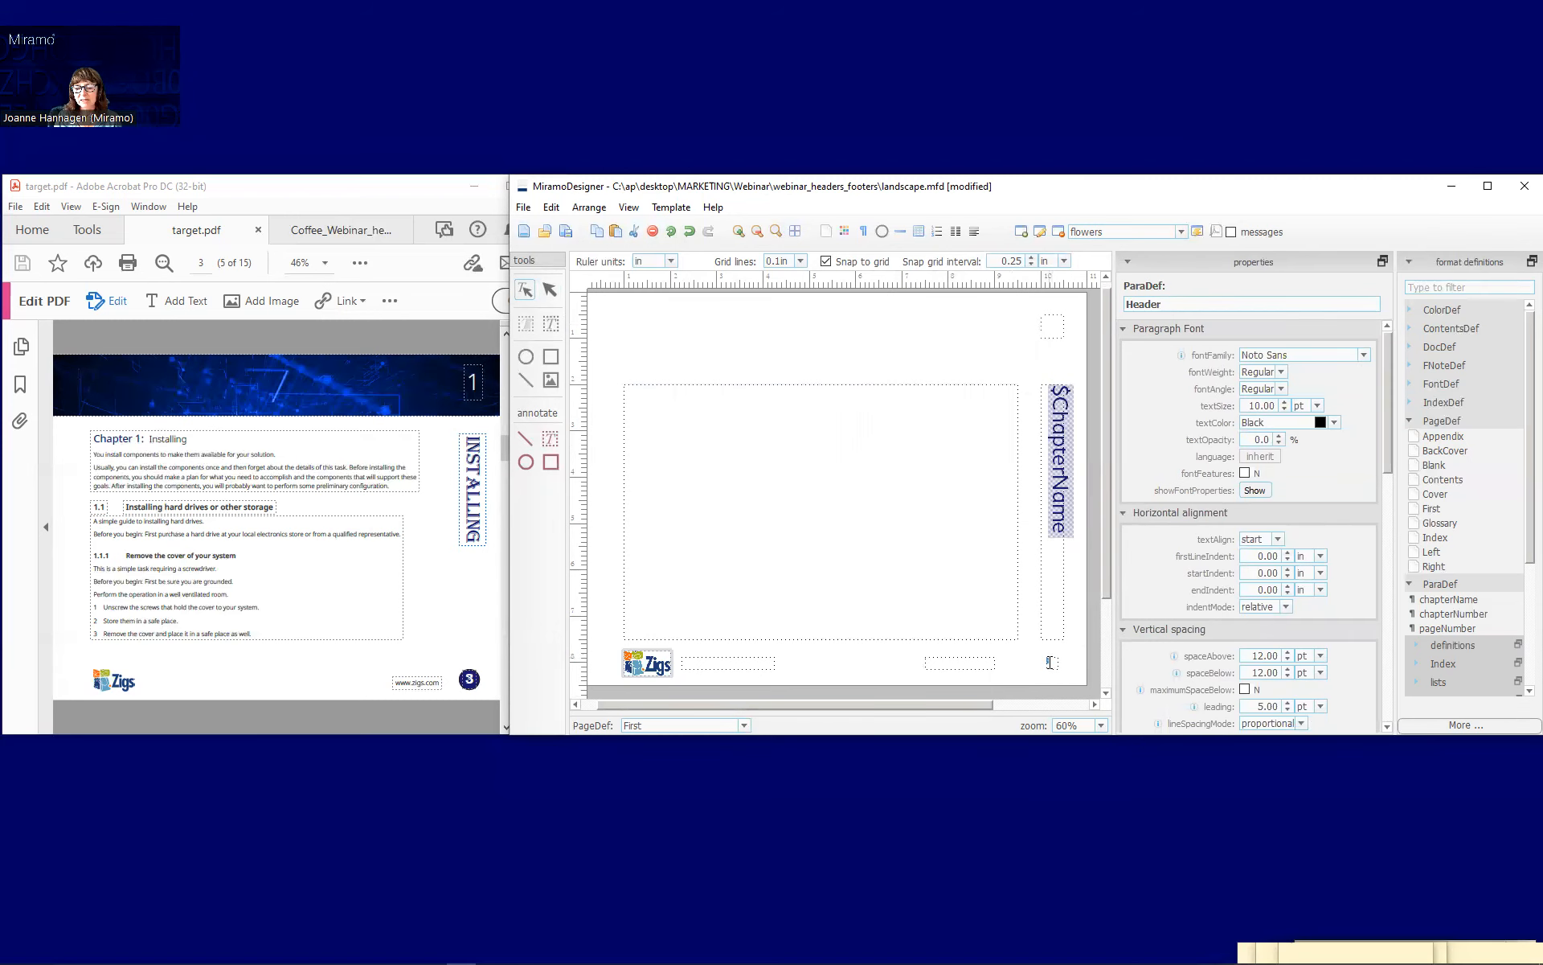
right_click(1052, 660)
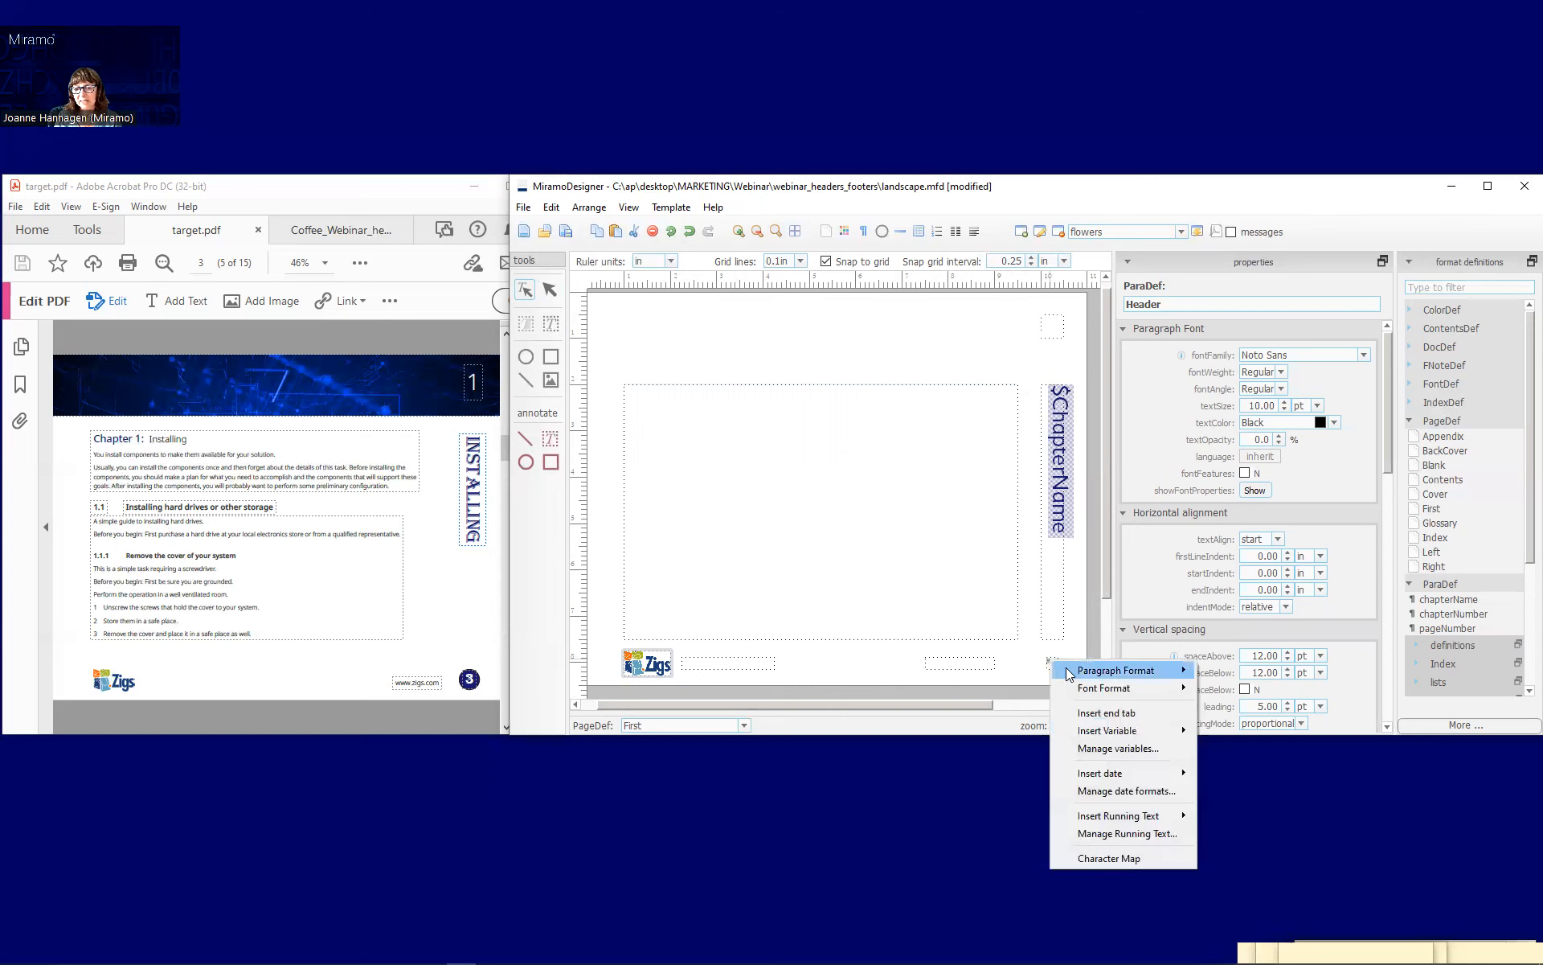
mouse_move(1071, 676)
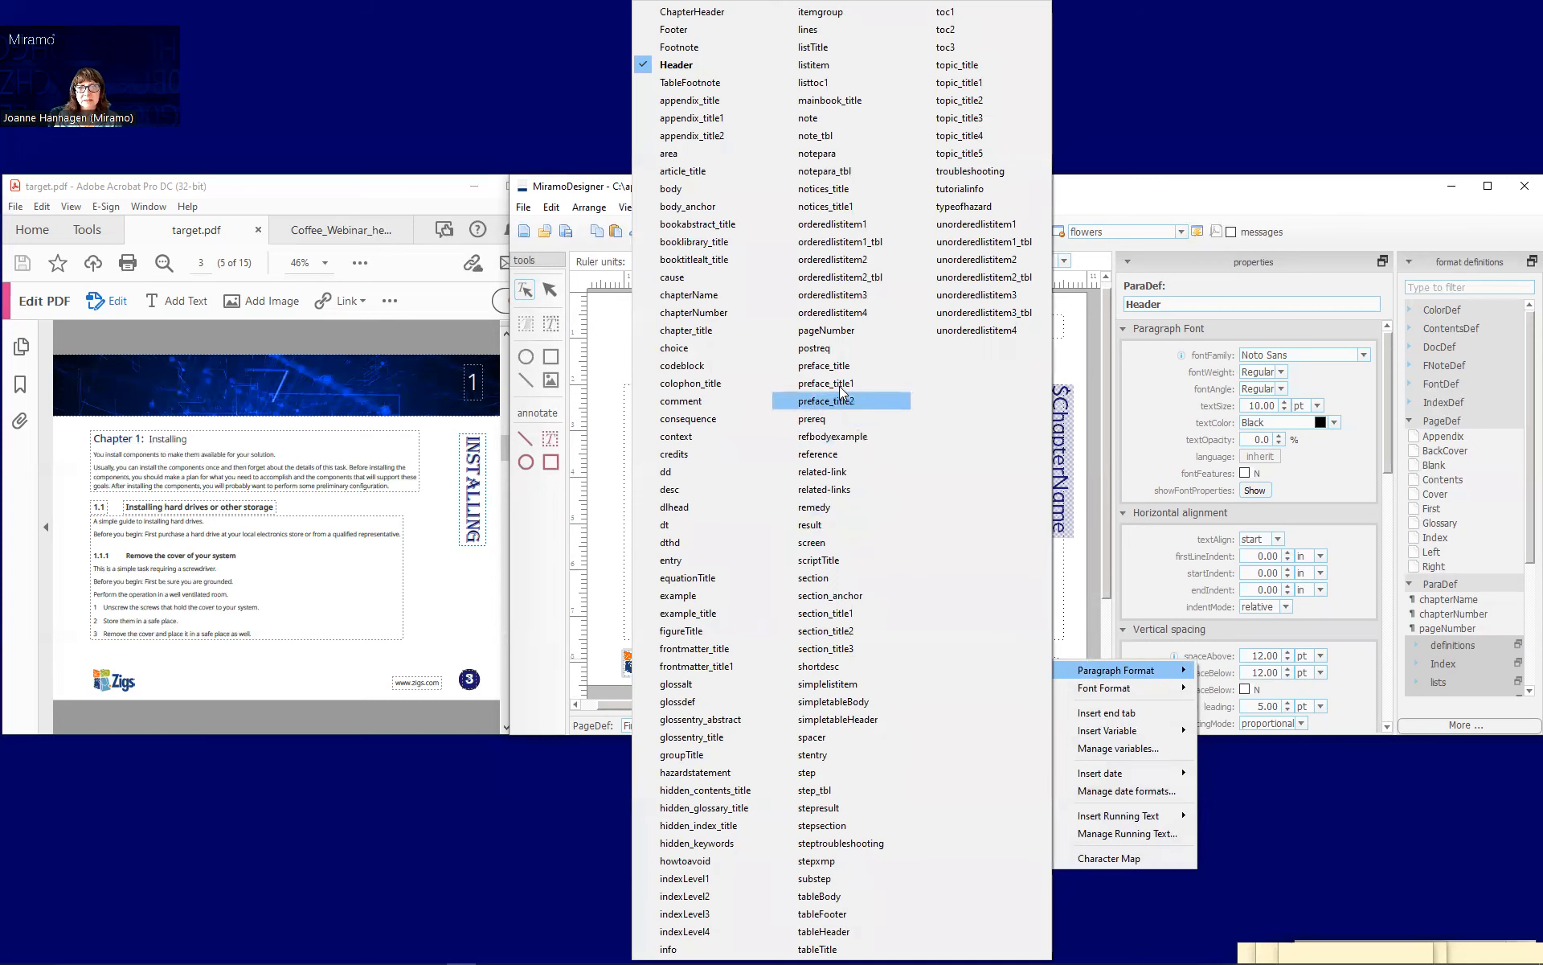
click(846, 330)
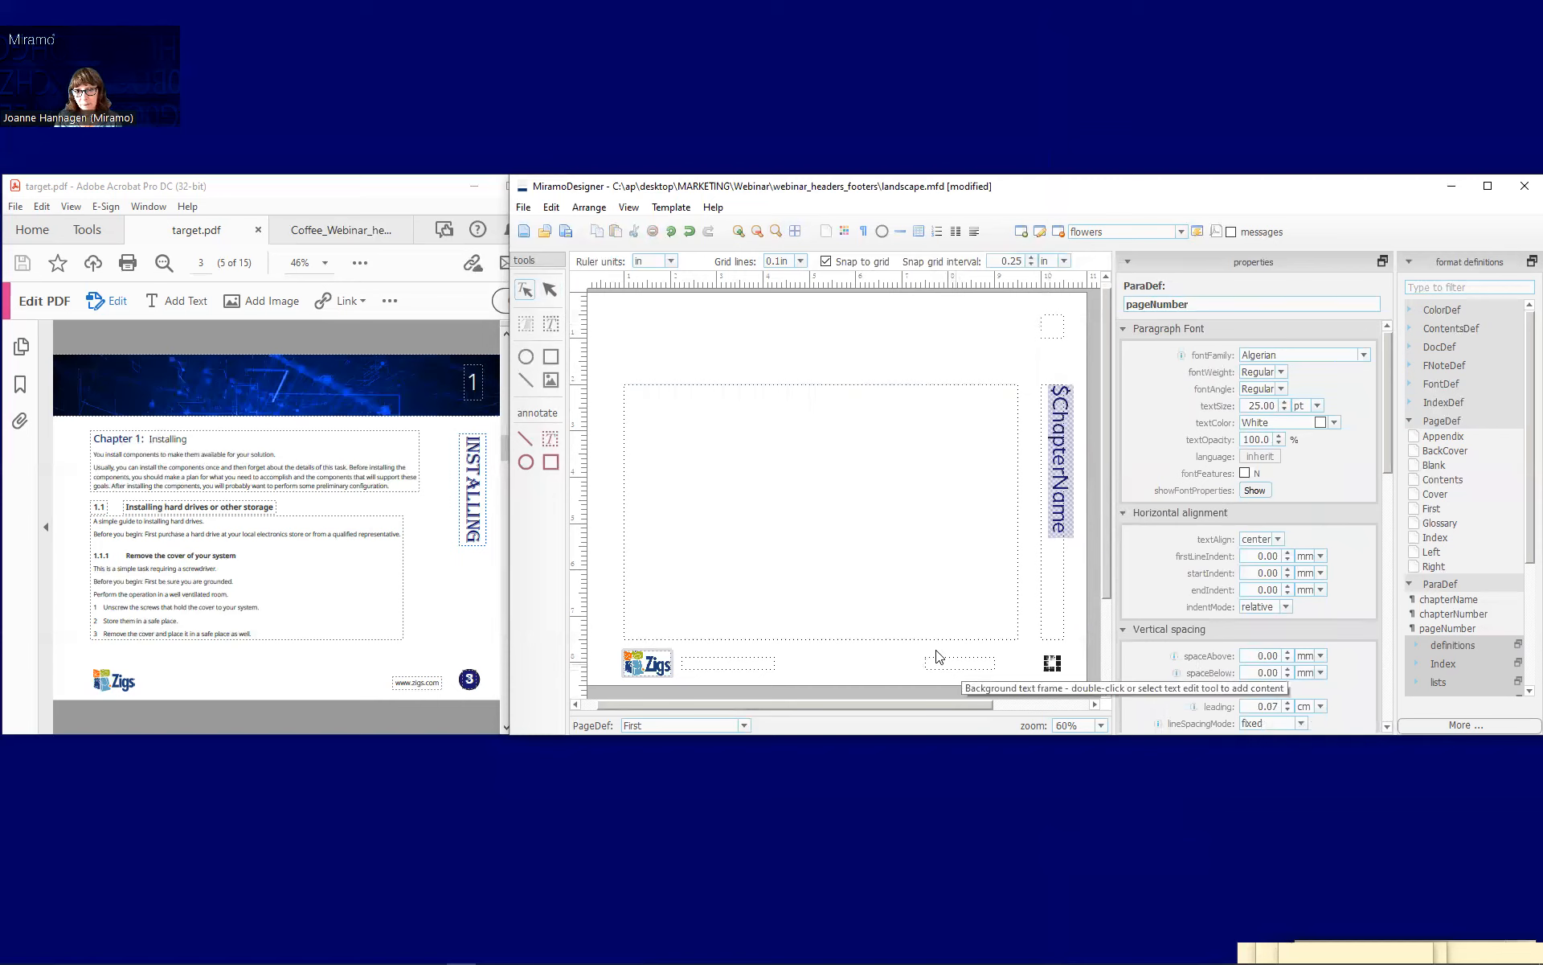
- Nudge the 1.5 in wide footer text frame towards the page number until it is about 8.05 in from the left page edge
click(547, 290)
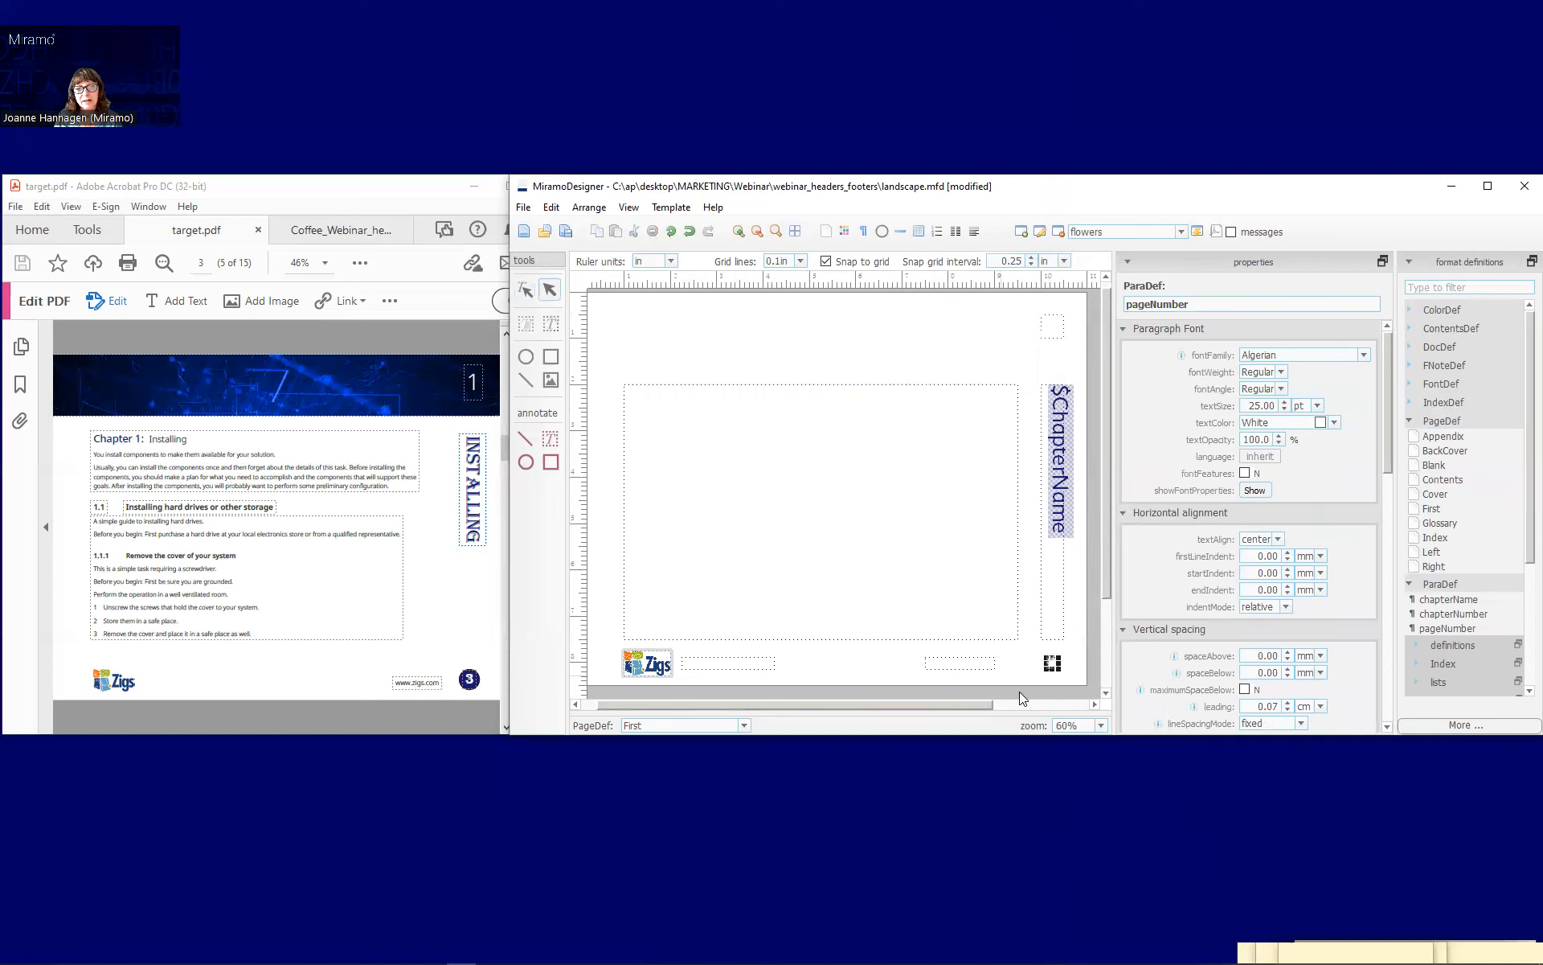
click(1010, 672)
click(975, 670)
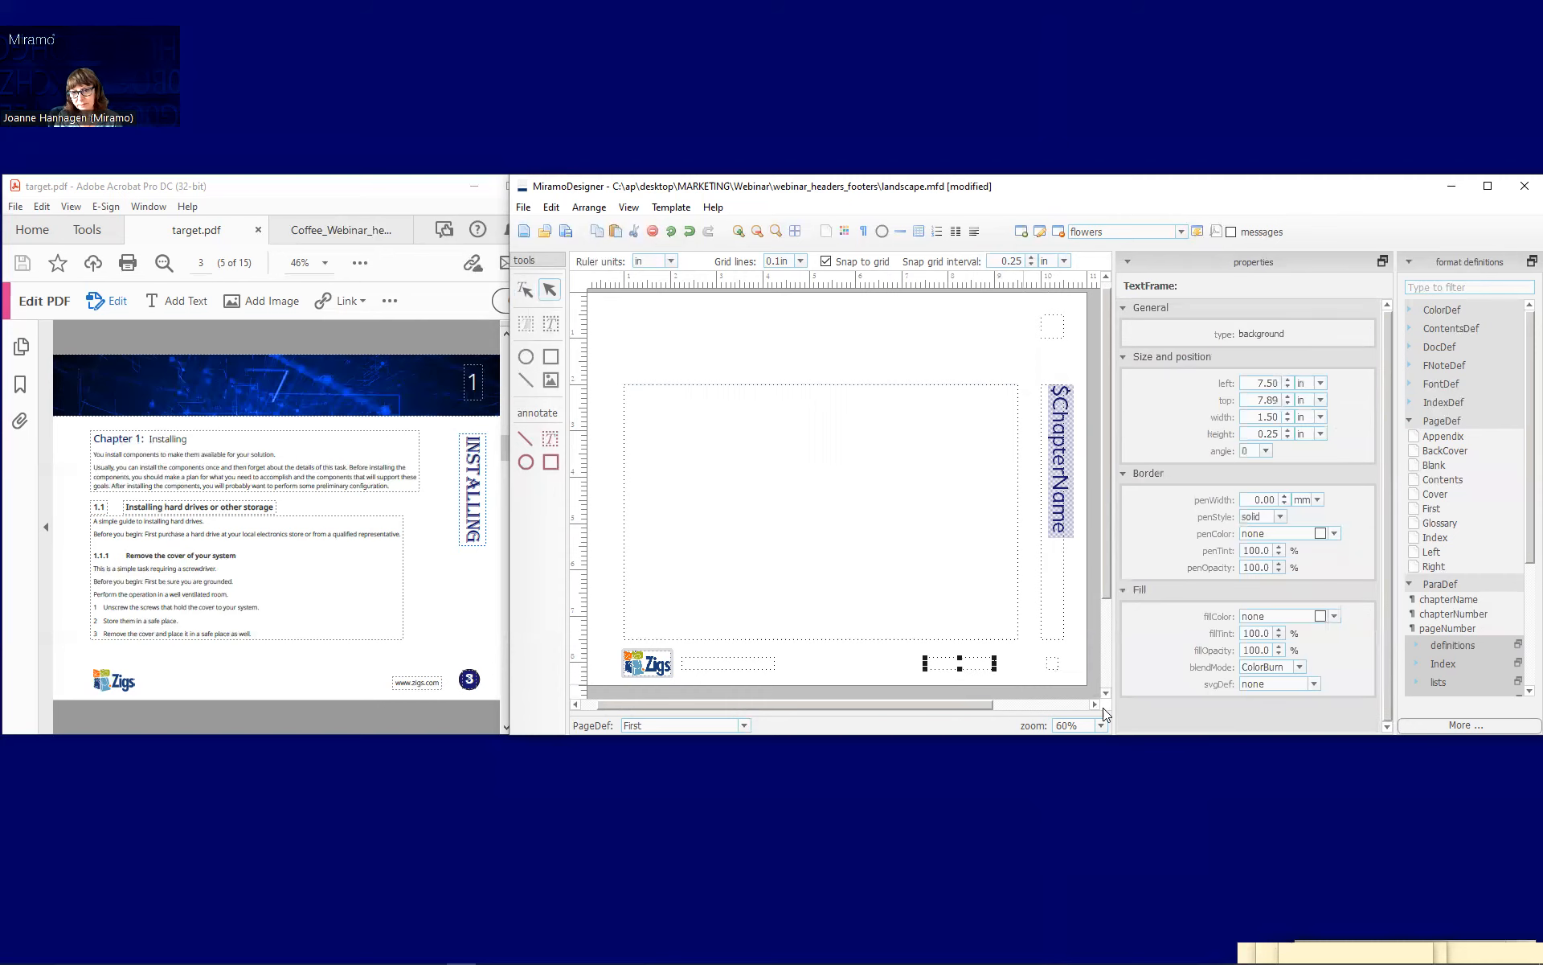
key(Right)
key(Right)
key(Right)
key(Right)
key(Right)
key(Right)
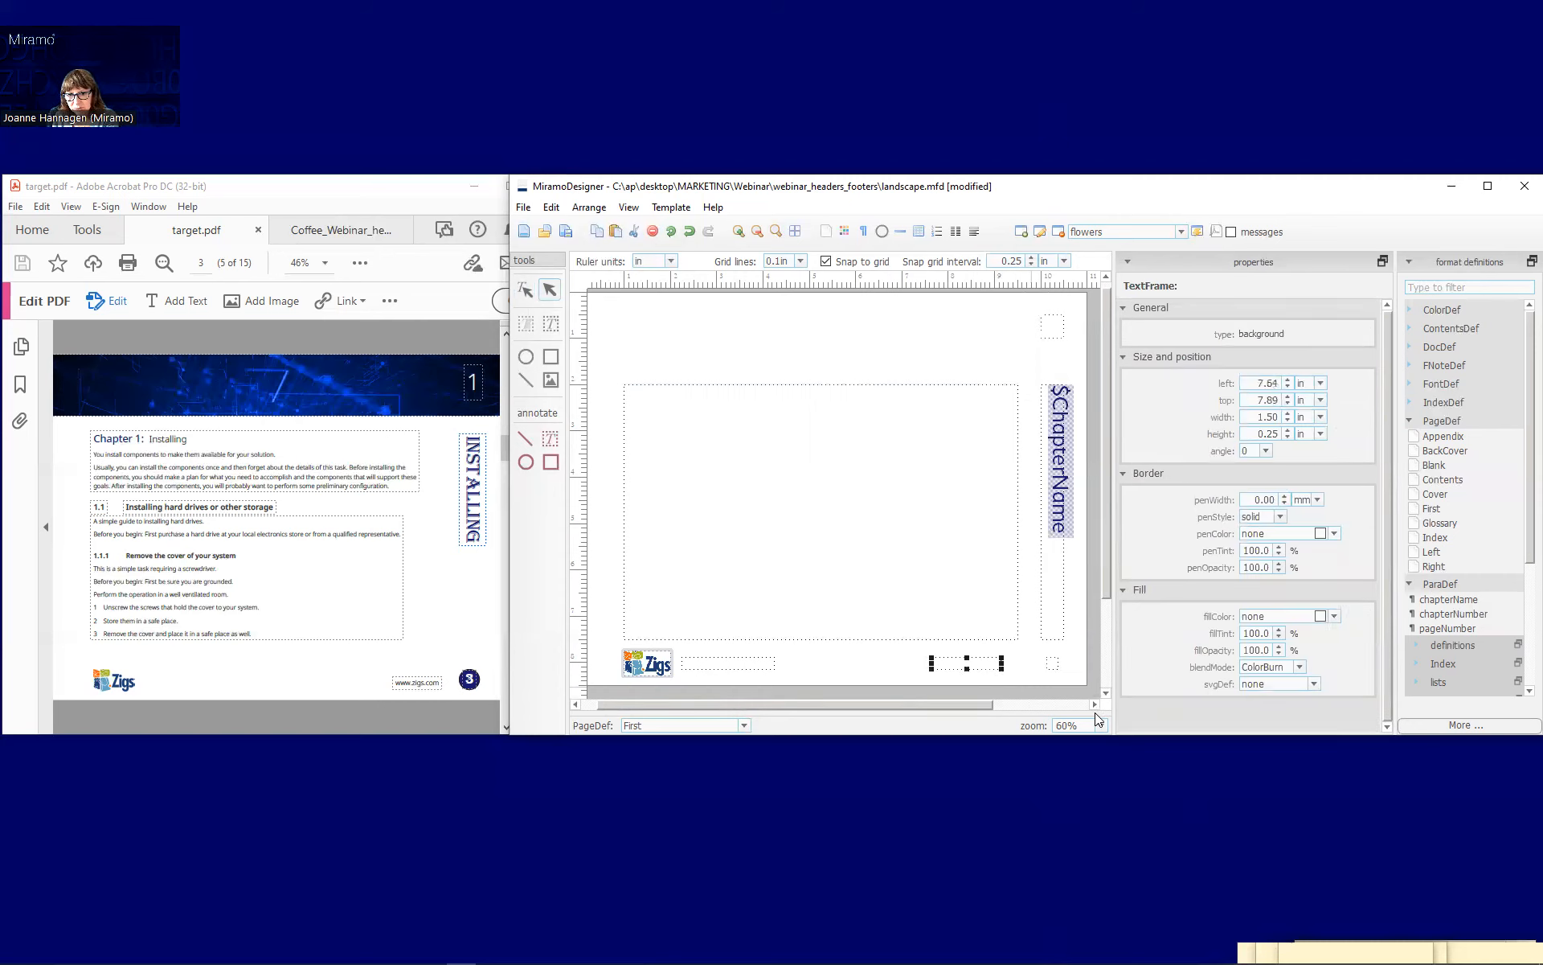
key(Right)
key(Right)
key(Right)
key(Right)
key(Right)
key(Right)
key(Right)
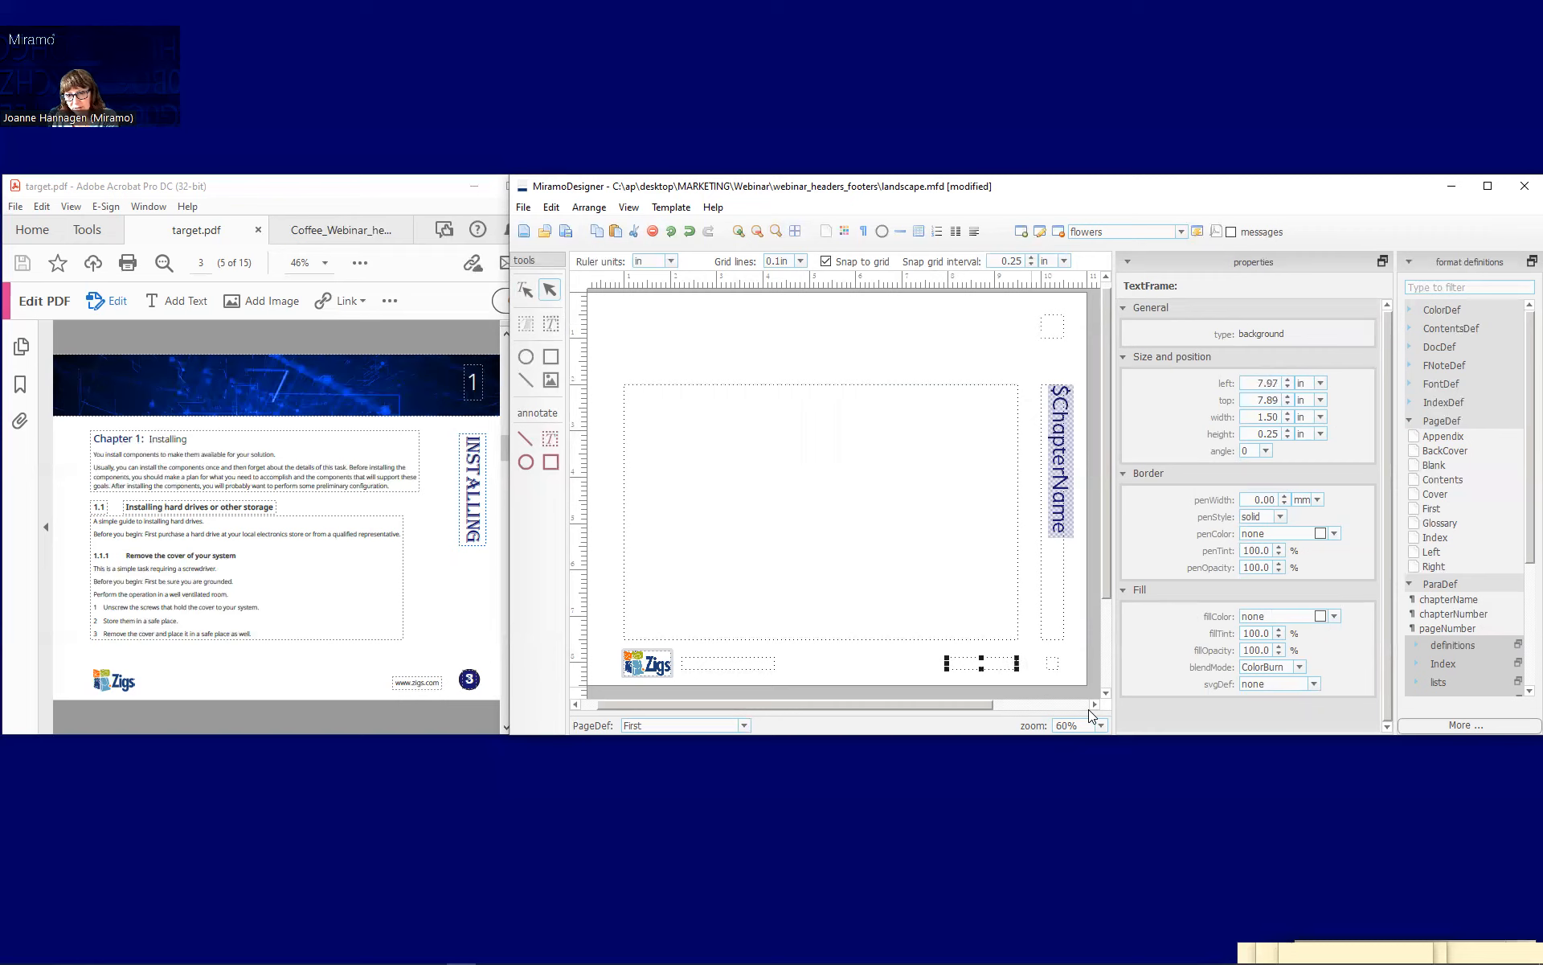
key(Right)
key(Left)
key(Left)
key(Left)
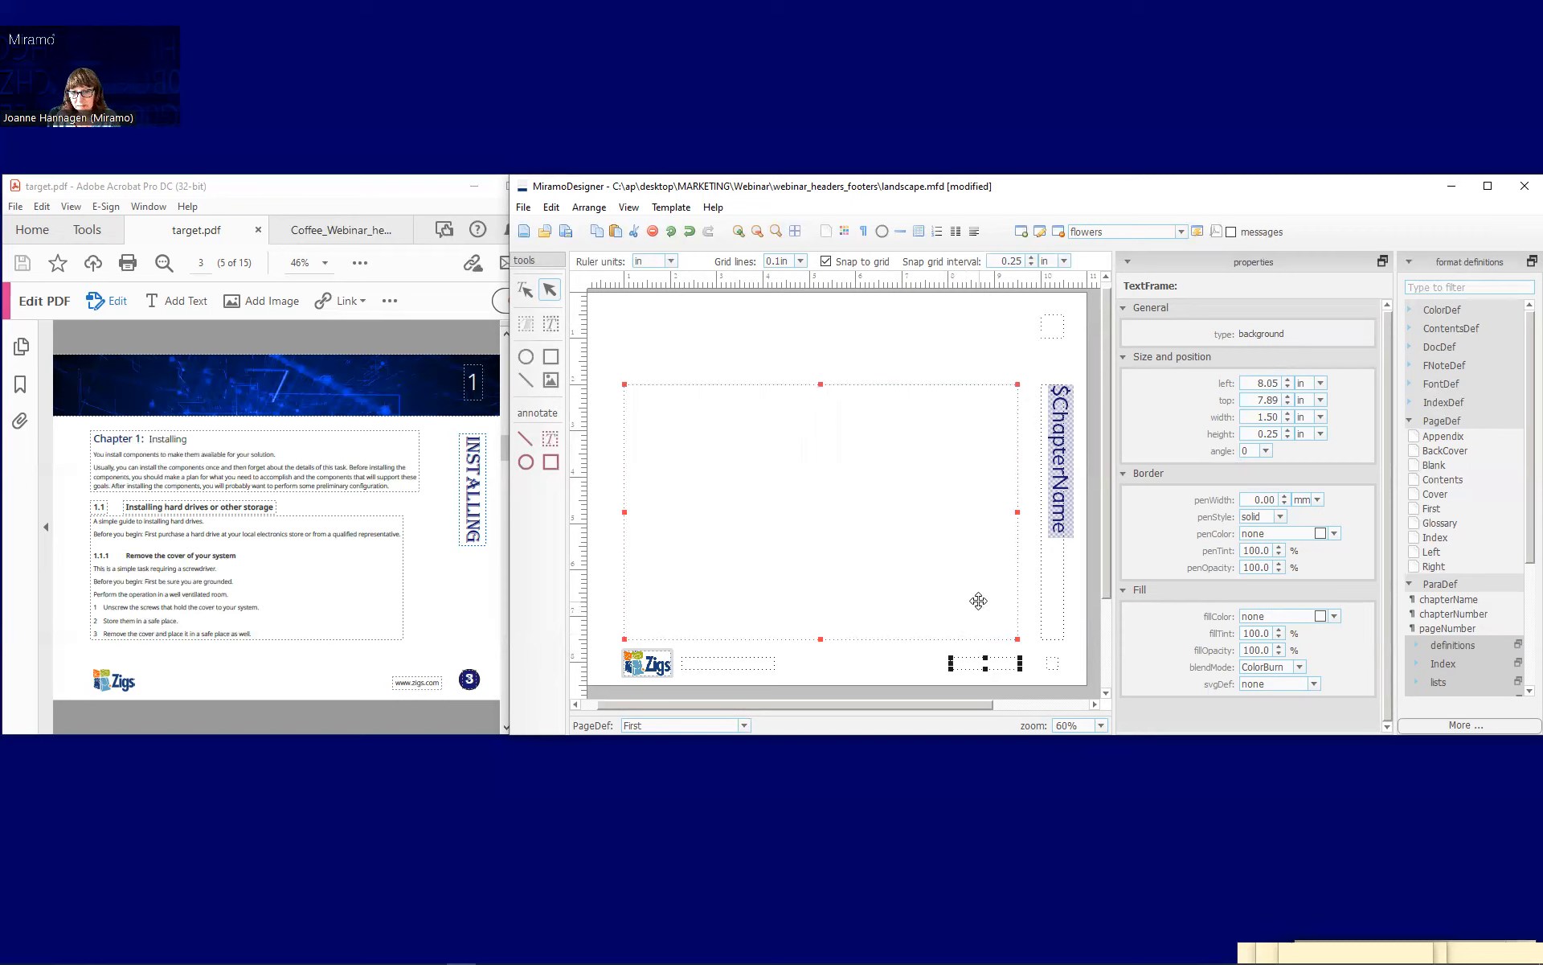
- Align the right edge of the 1.5 in wide footer frame with the right edge of the main text frame
right_click(963, 587)
mouse_move(1033, 715)
click(1170, 733)
click(1029, 628)
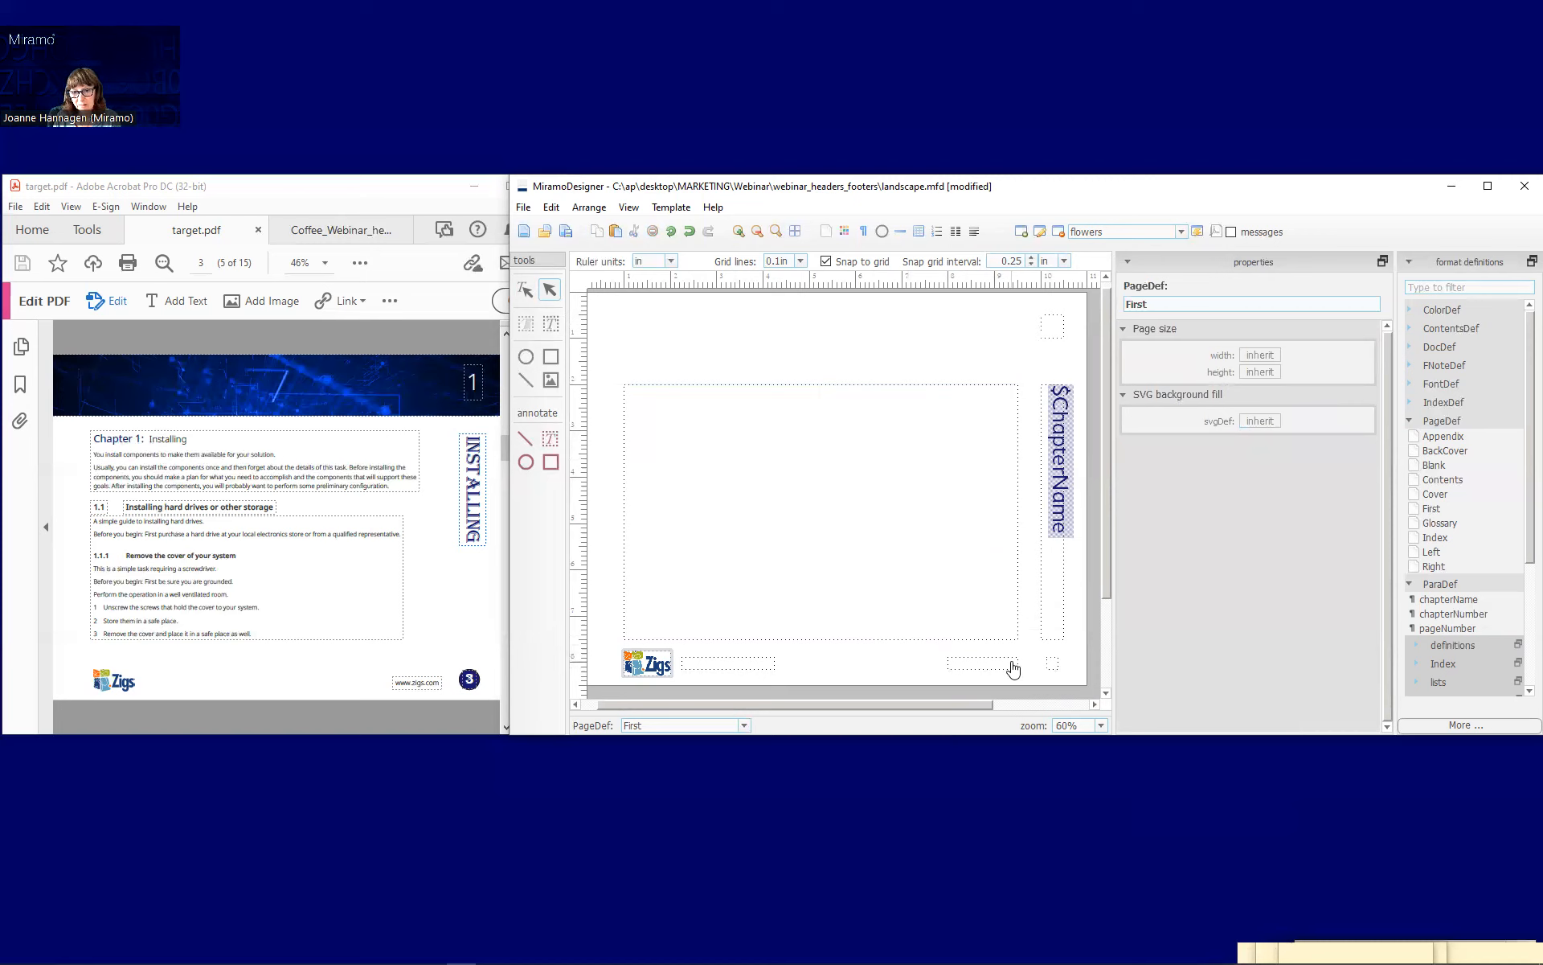
- Insert the url variable in the footer frame beside the page number and apply the Footer paragraph format
double_click(975, 671)
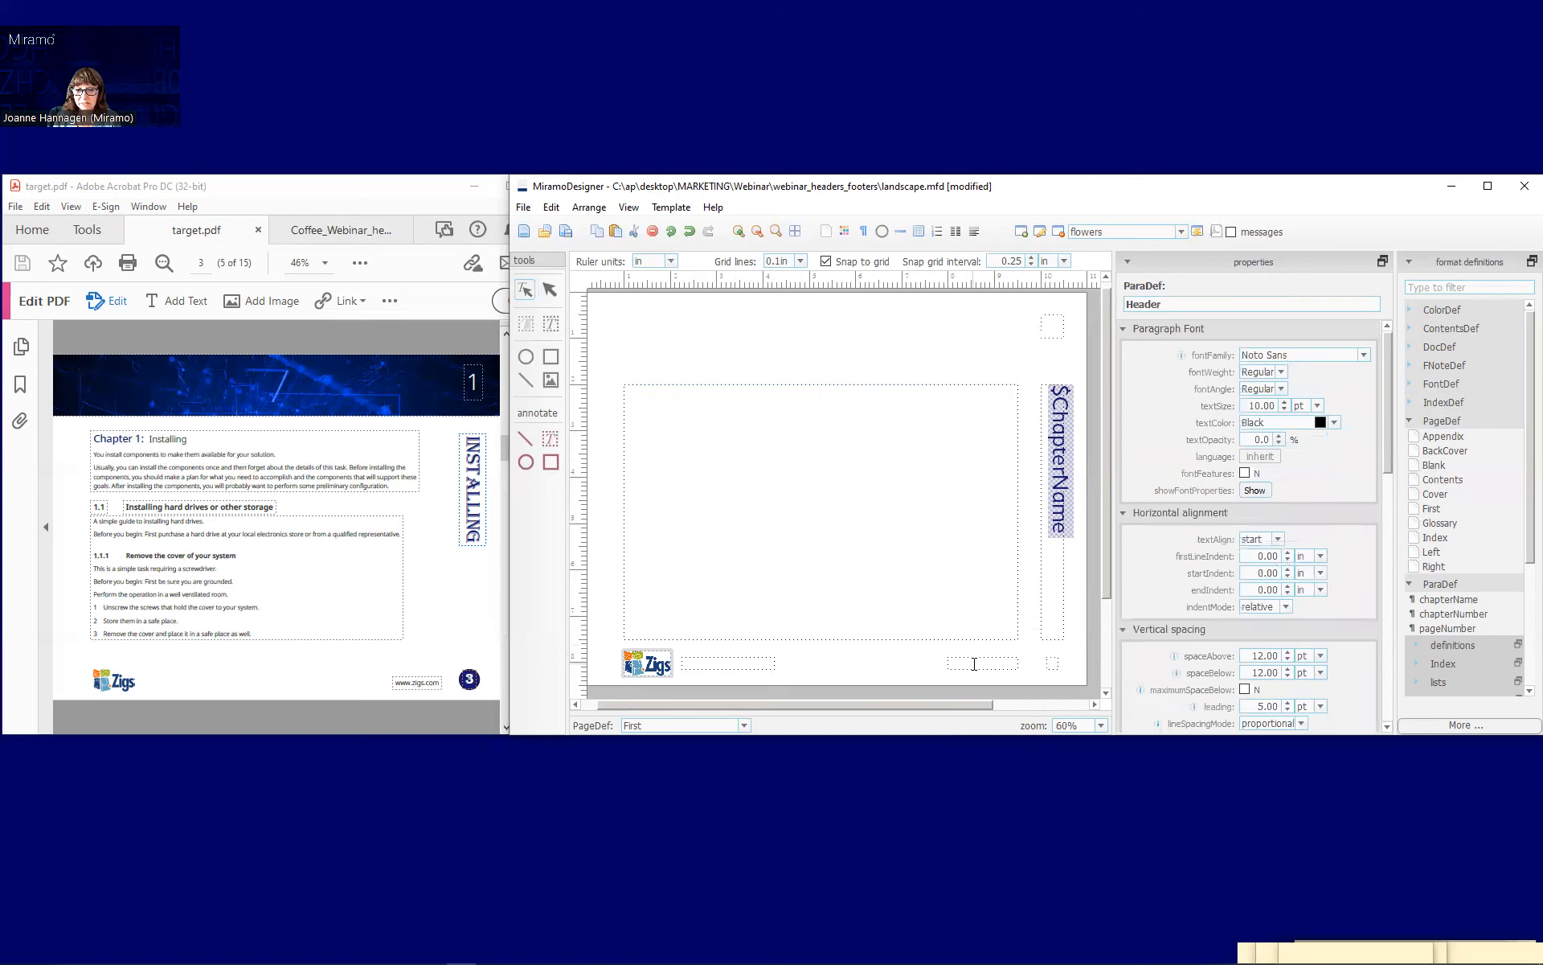
right_click(974, 666)
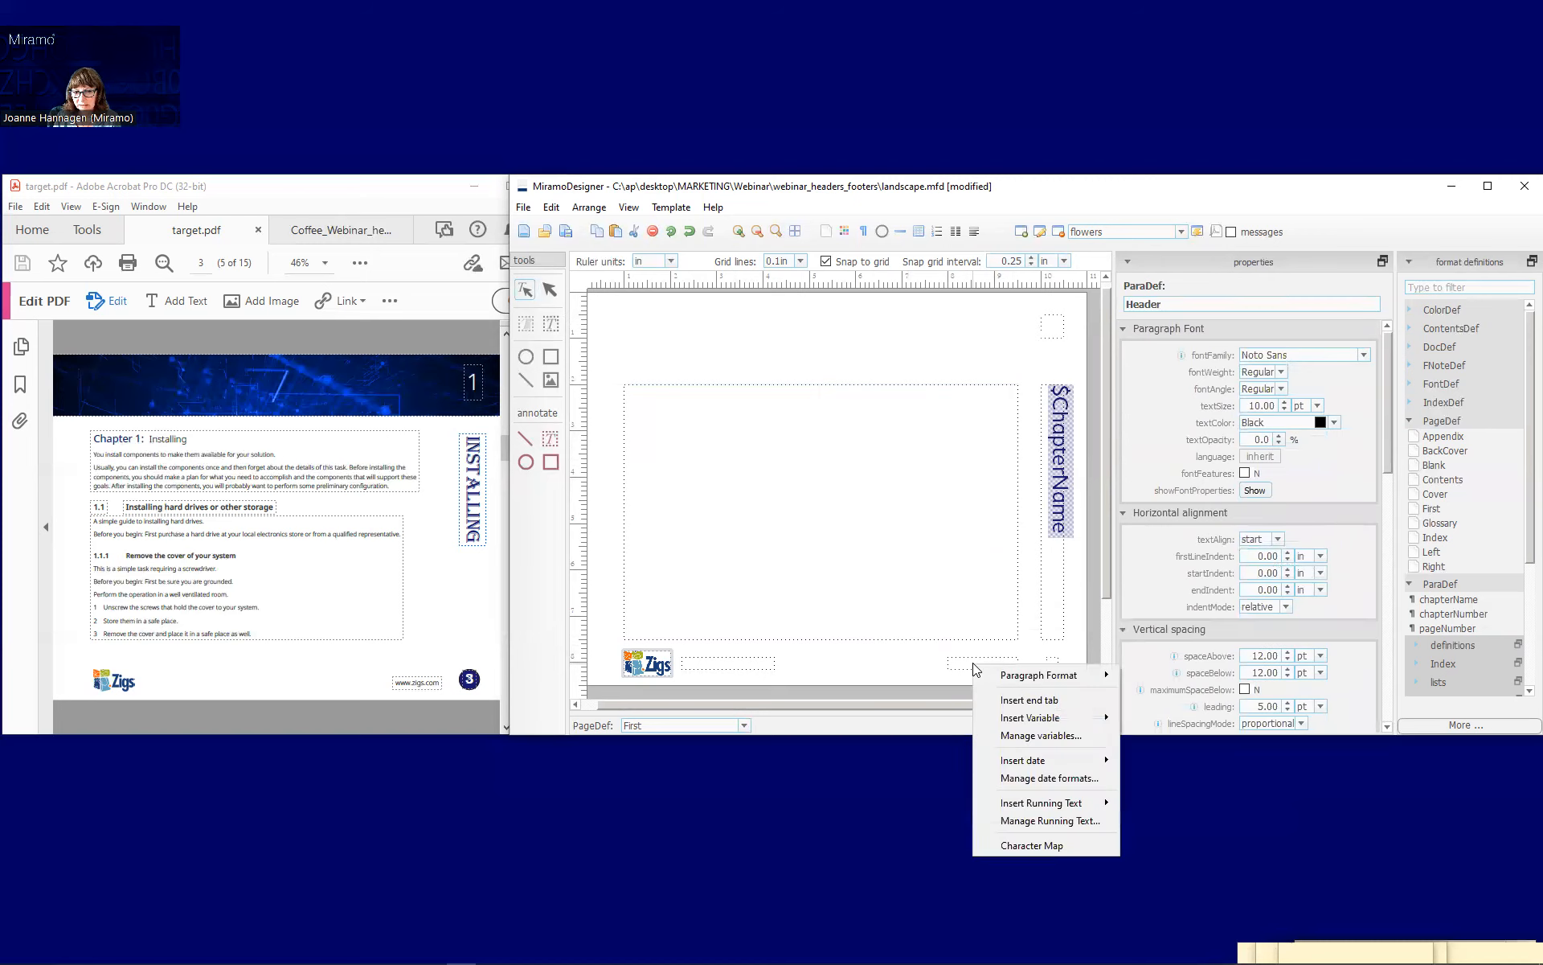
mouse_move(1015, 718)
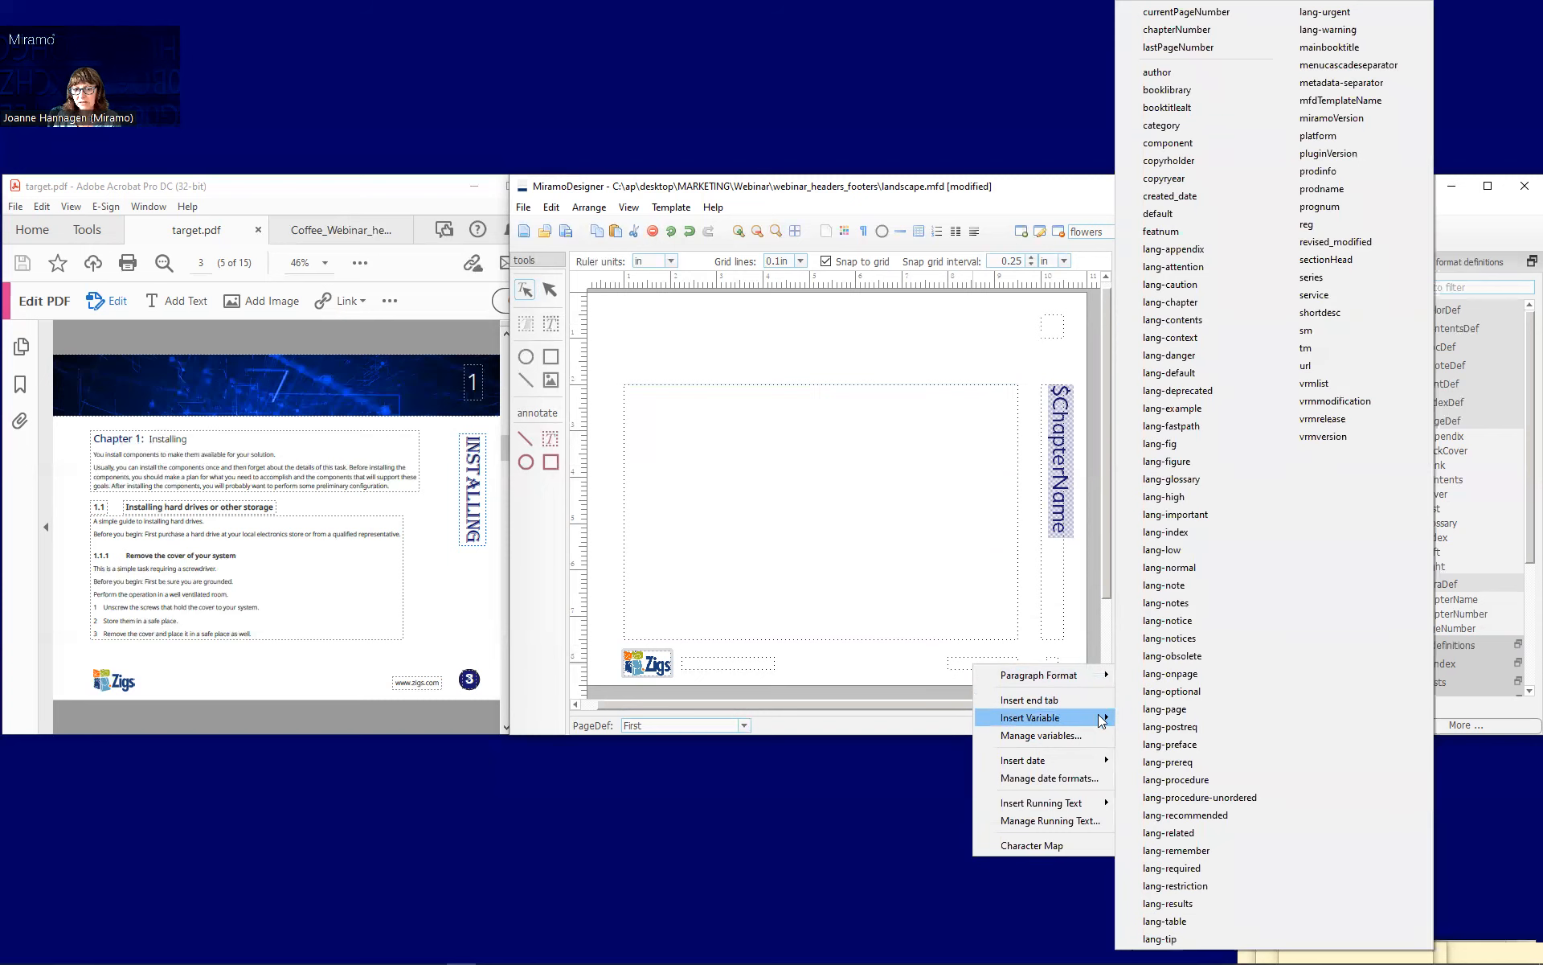
click(1328, 368)
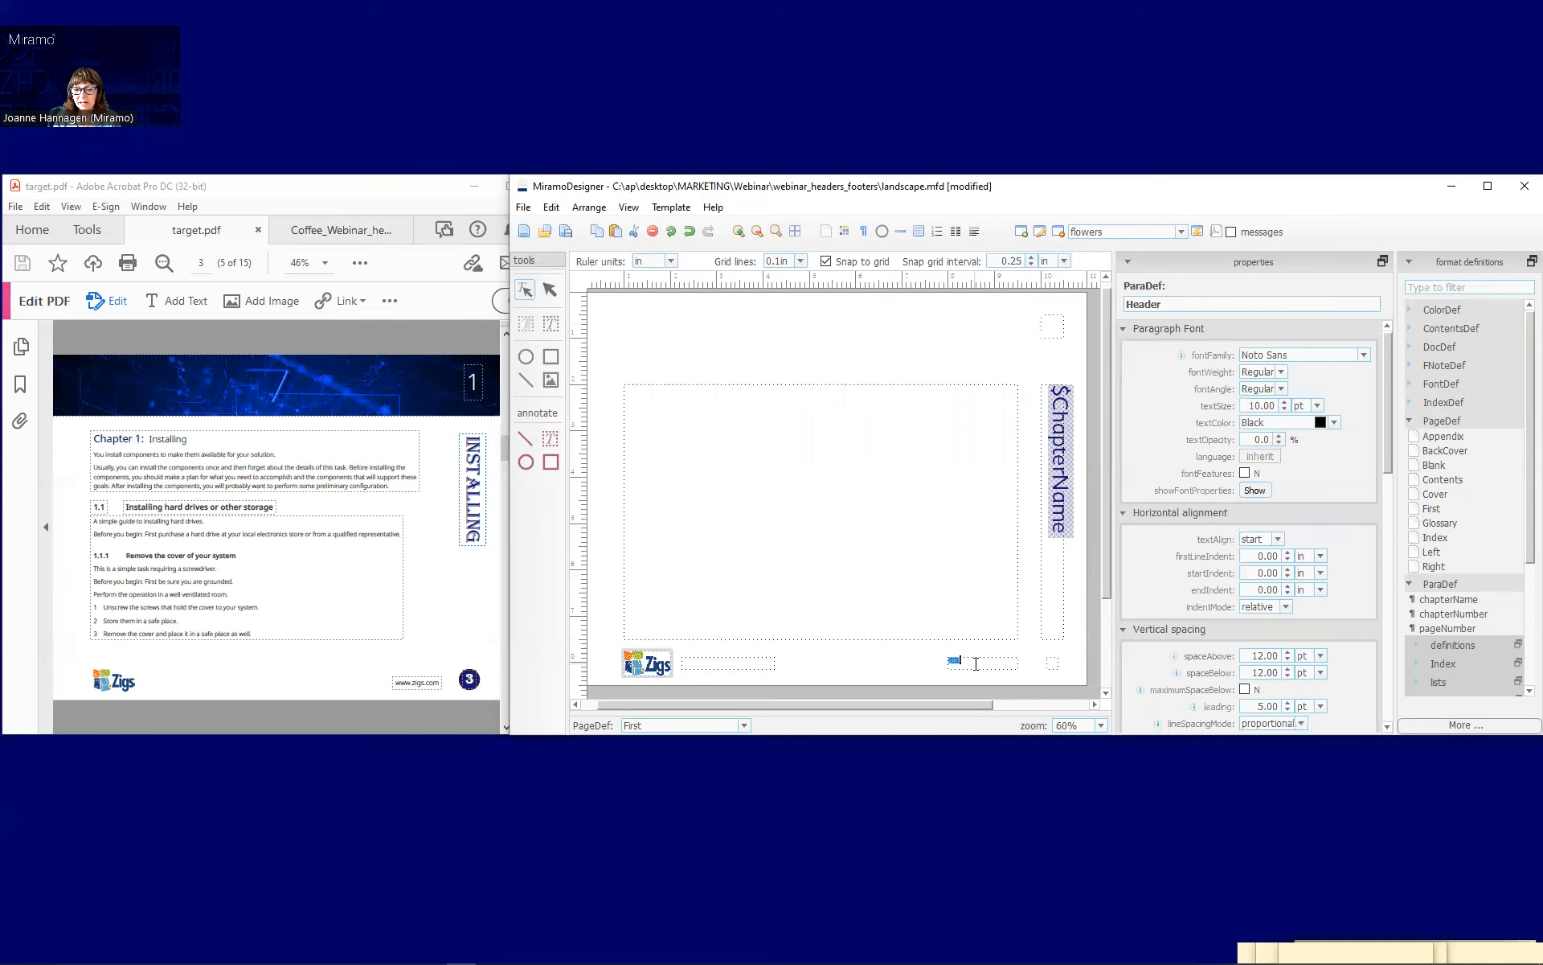
right_click(976, 664)
mouse_move(992, 674)
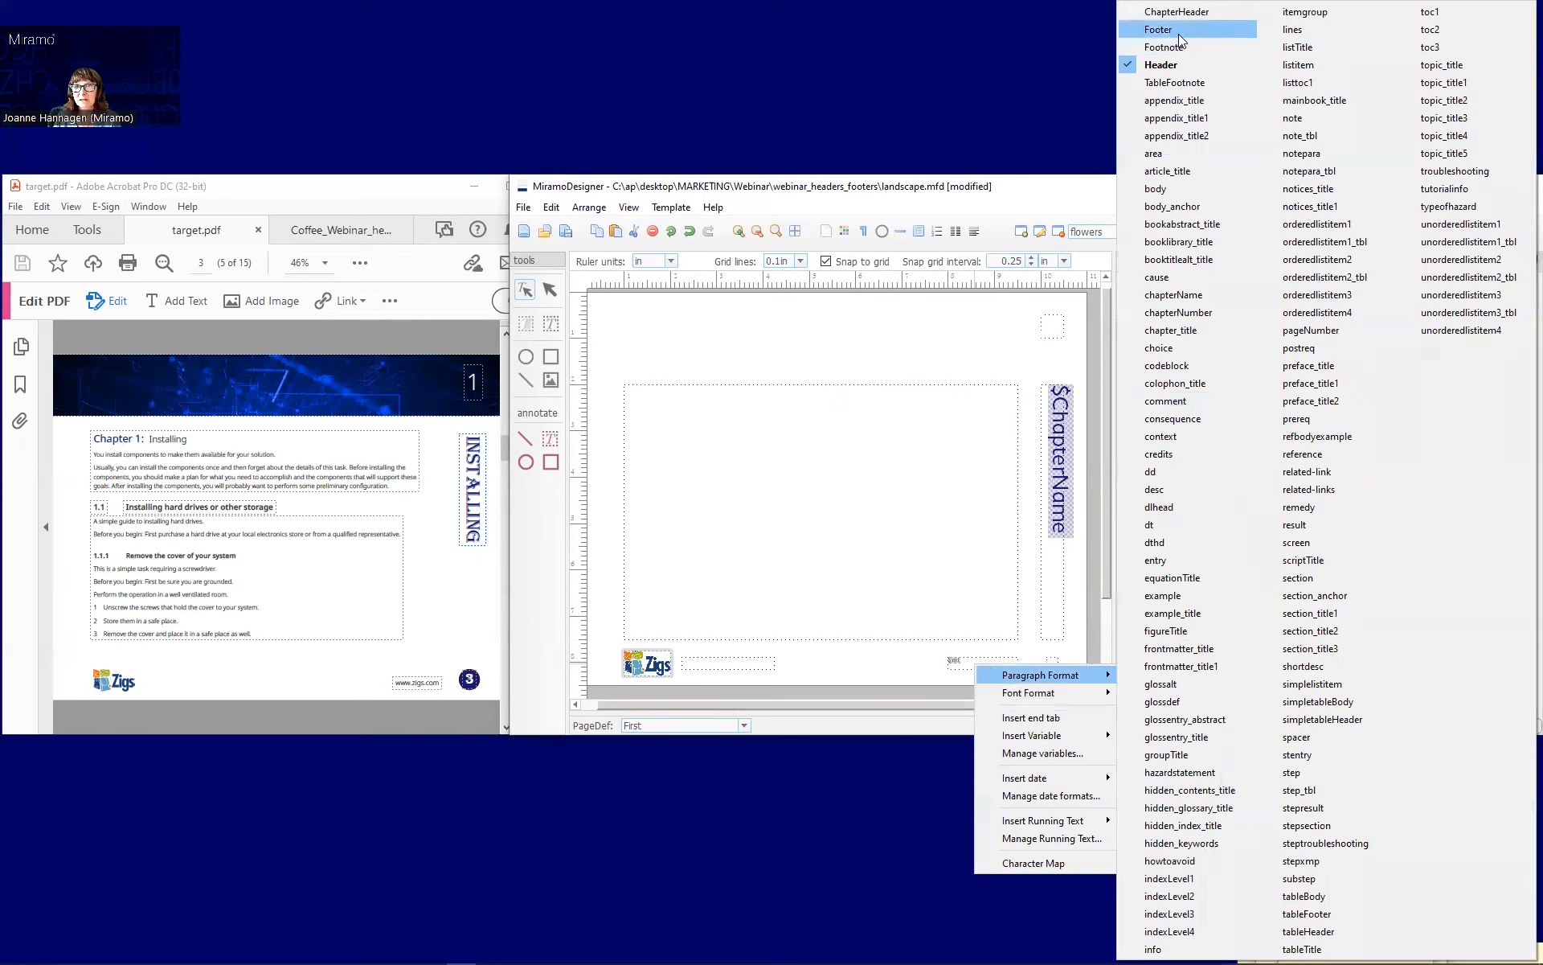
click(1180, 30)
- Set the Footer paragraph format's text size to 12 pt
double_click(1285, 405)
click(1285, 403)
click(1284, 403)
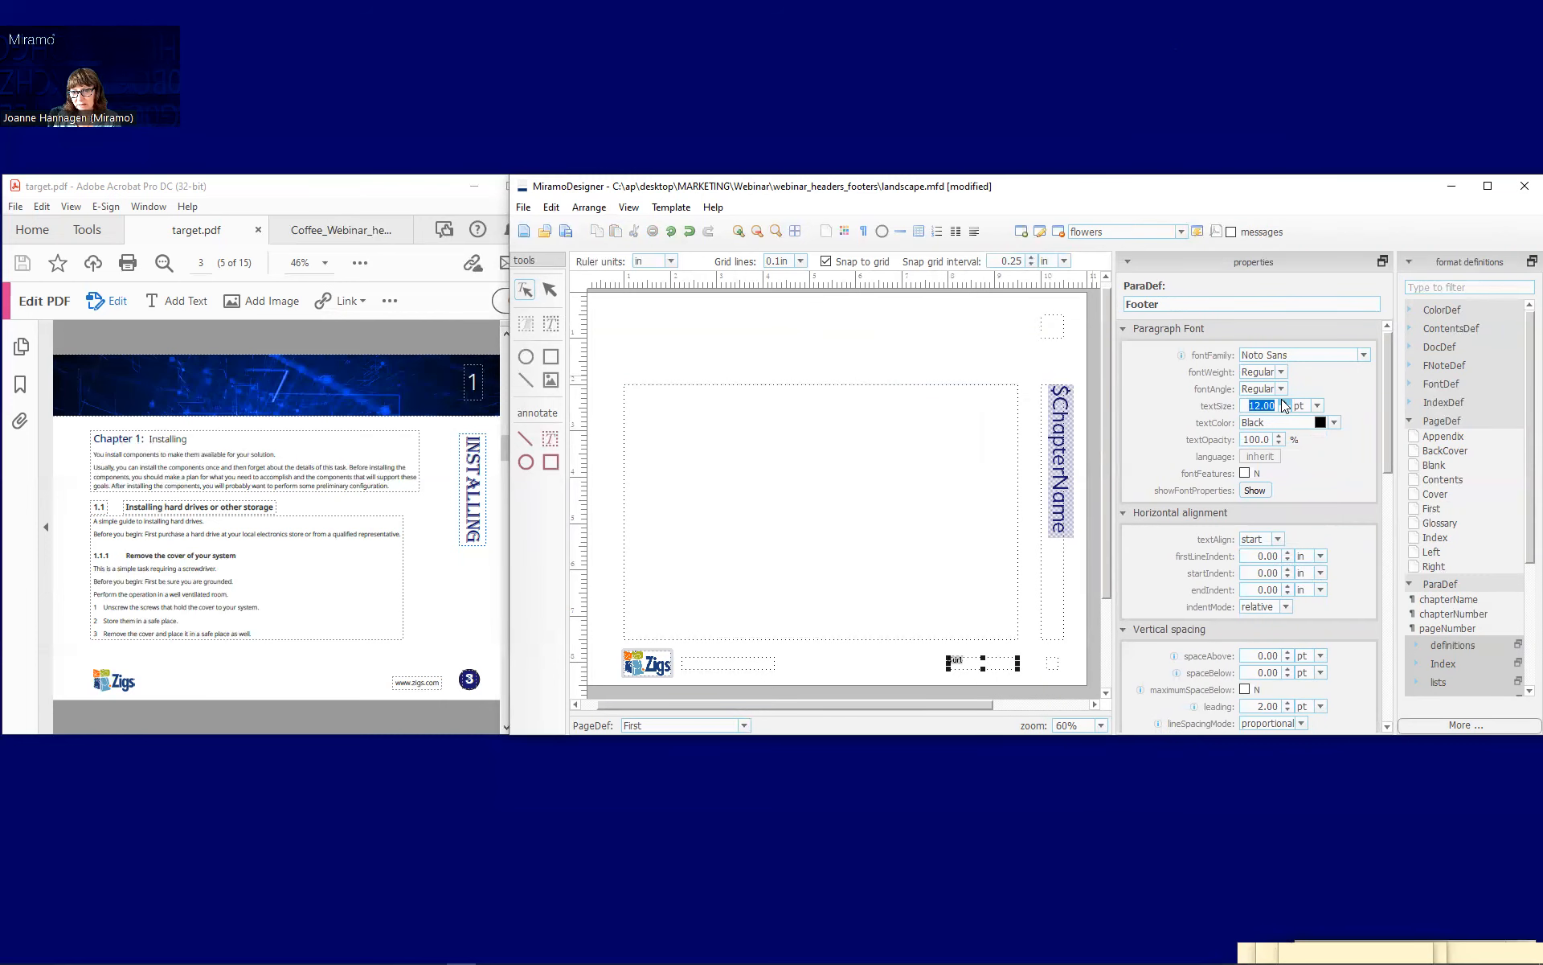
- Try a different text alignment for the Footer paragraph format and set it back to start
click(1277, 539)
click(1256, 576)
click(1277, 539)
click(1263, 551)
- Add a new user variable named tagline for the footer frame beside the Zigs logo
click(695, 664)
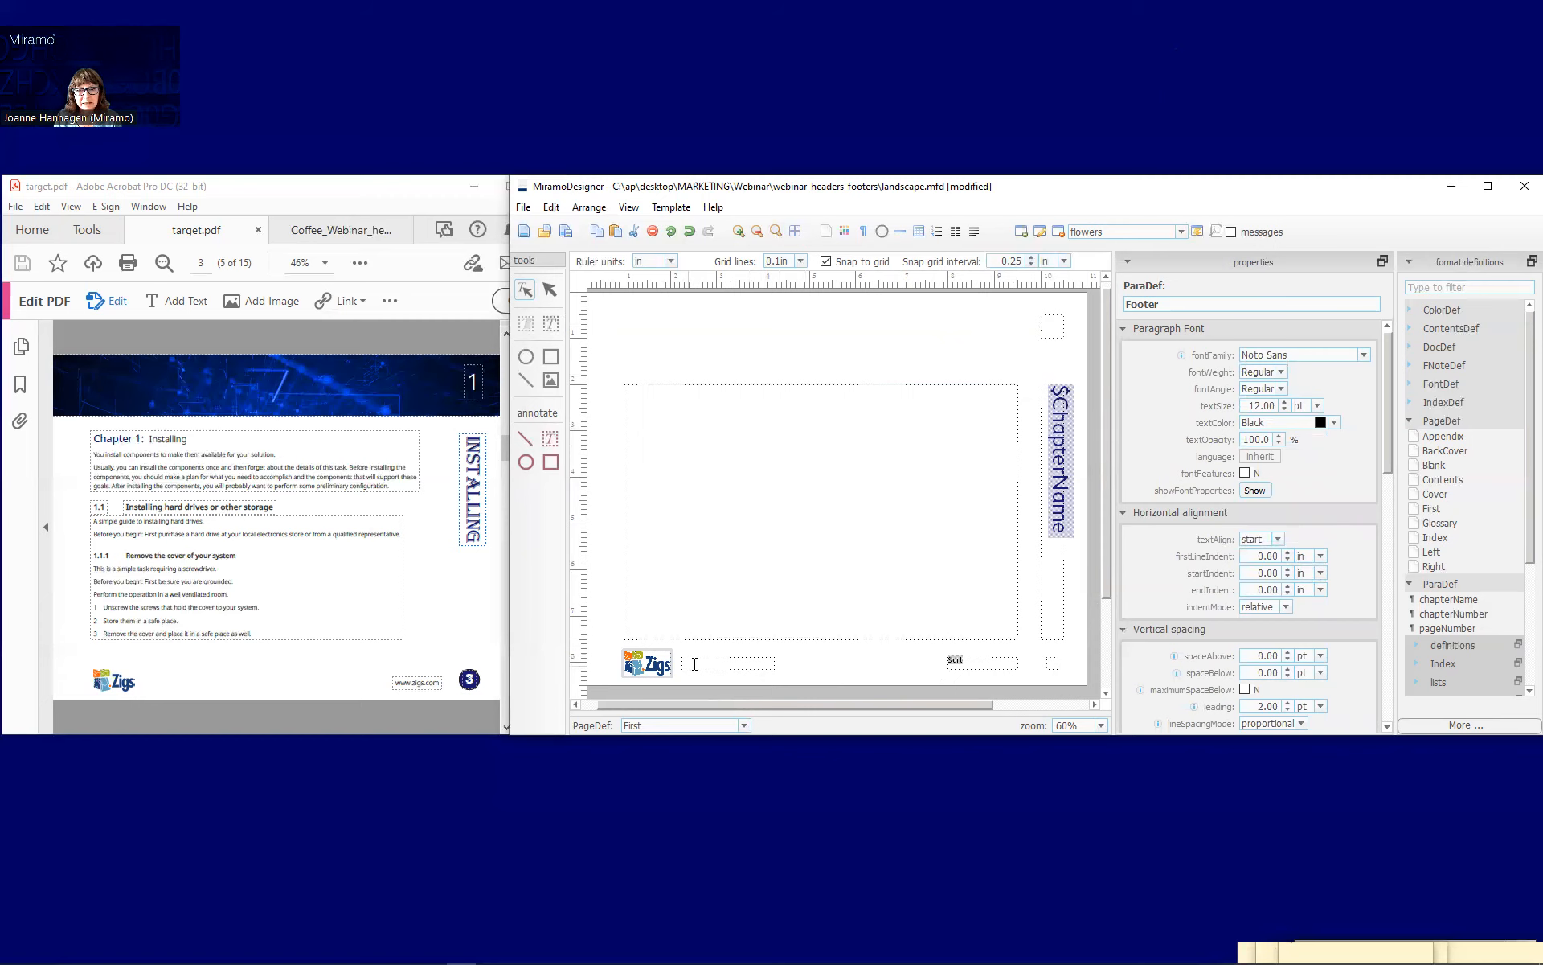
right_click(696, 665)
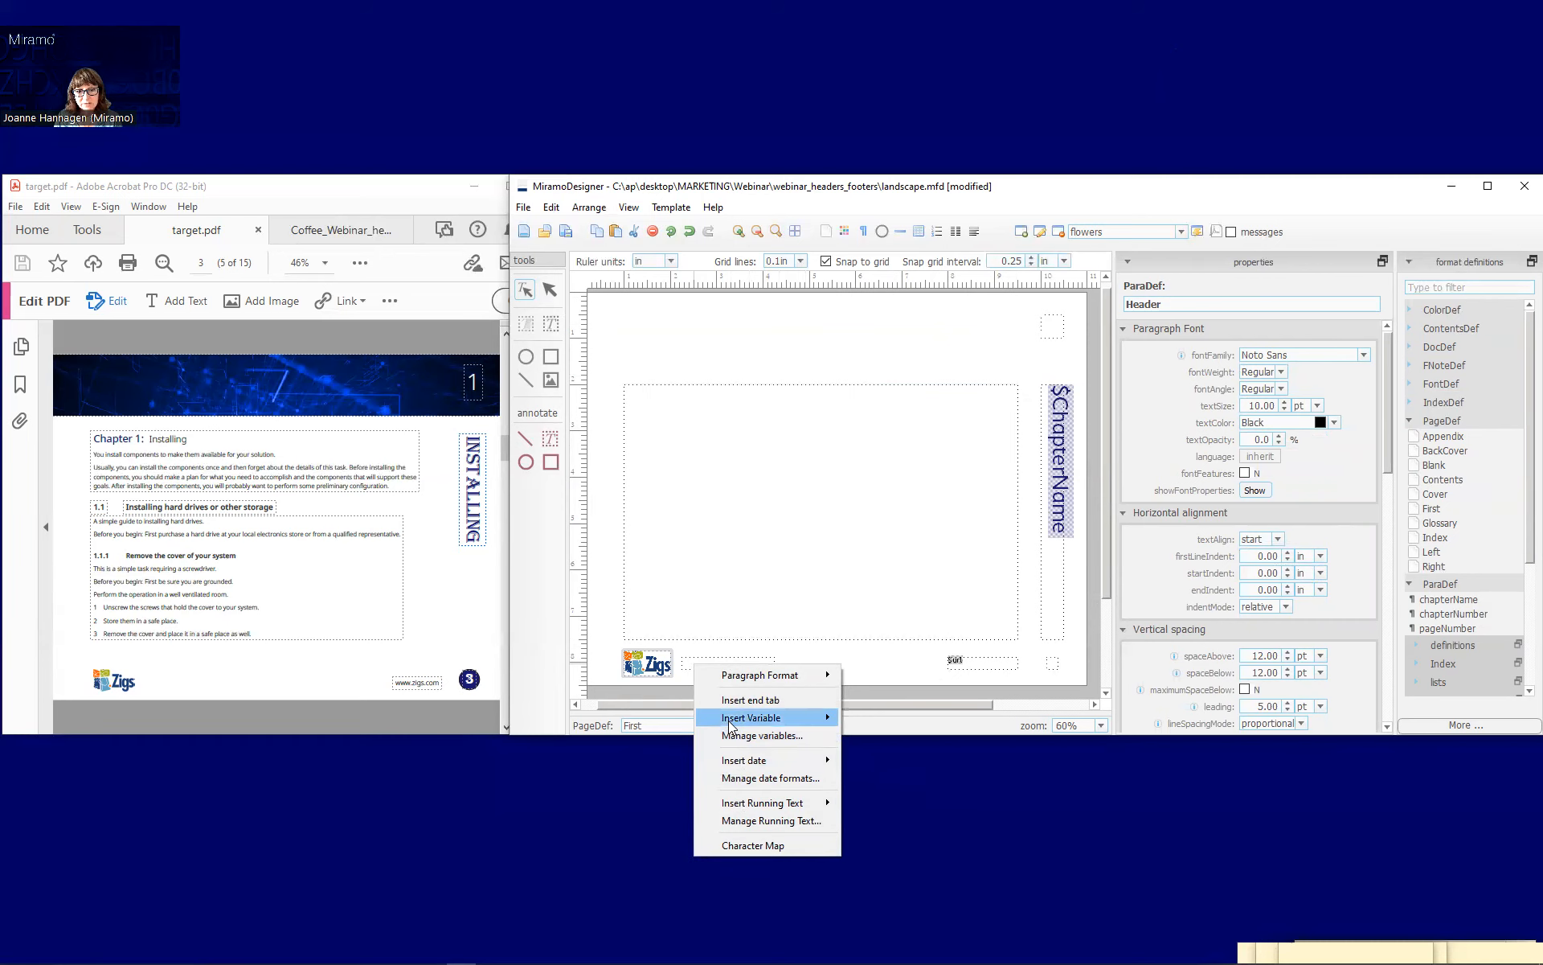
mouse_move(733, 724)
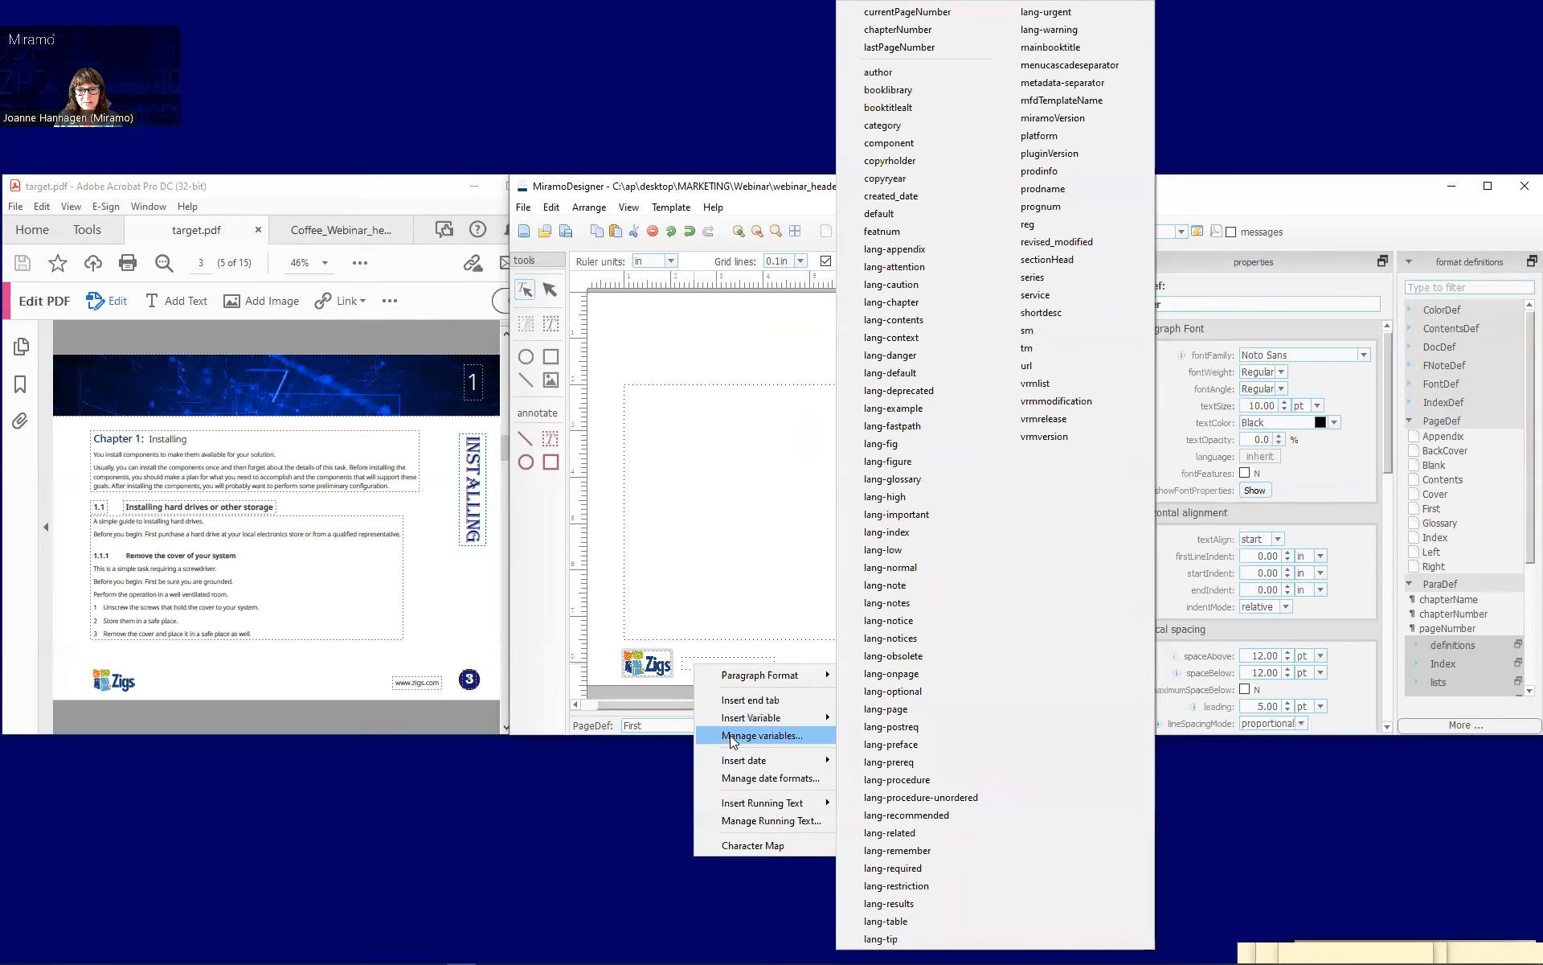
click(733, 737)
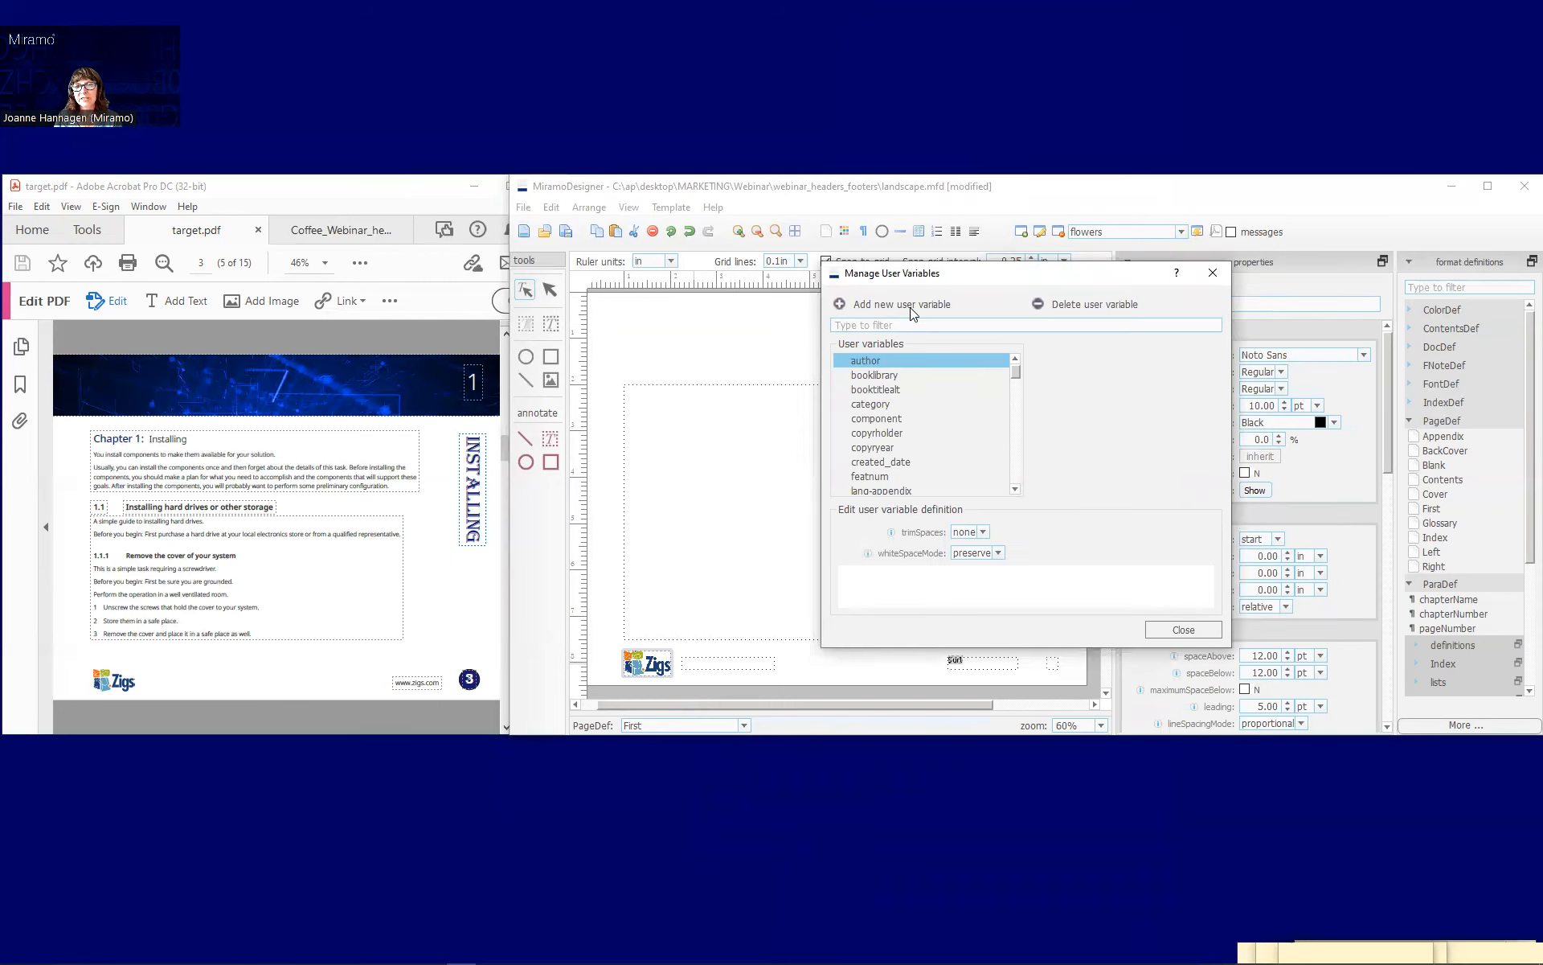
click(840, 305)
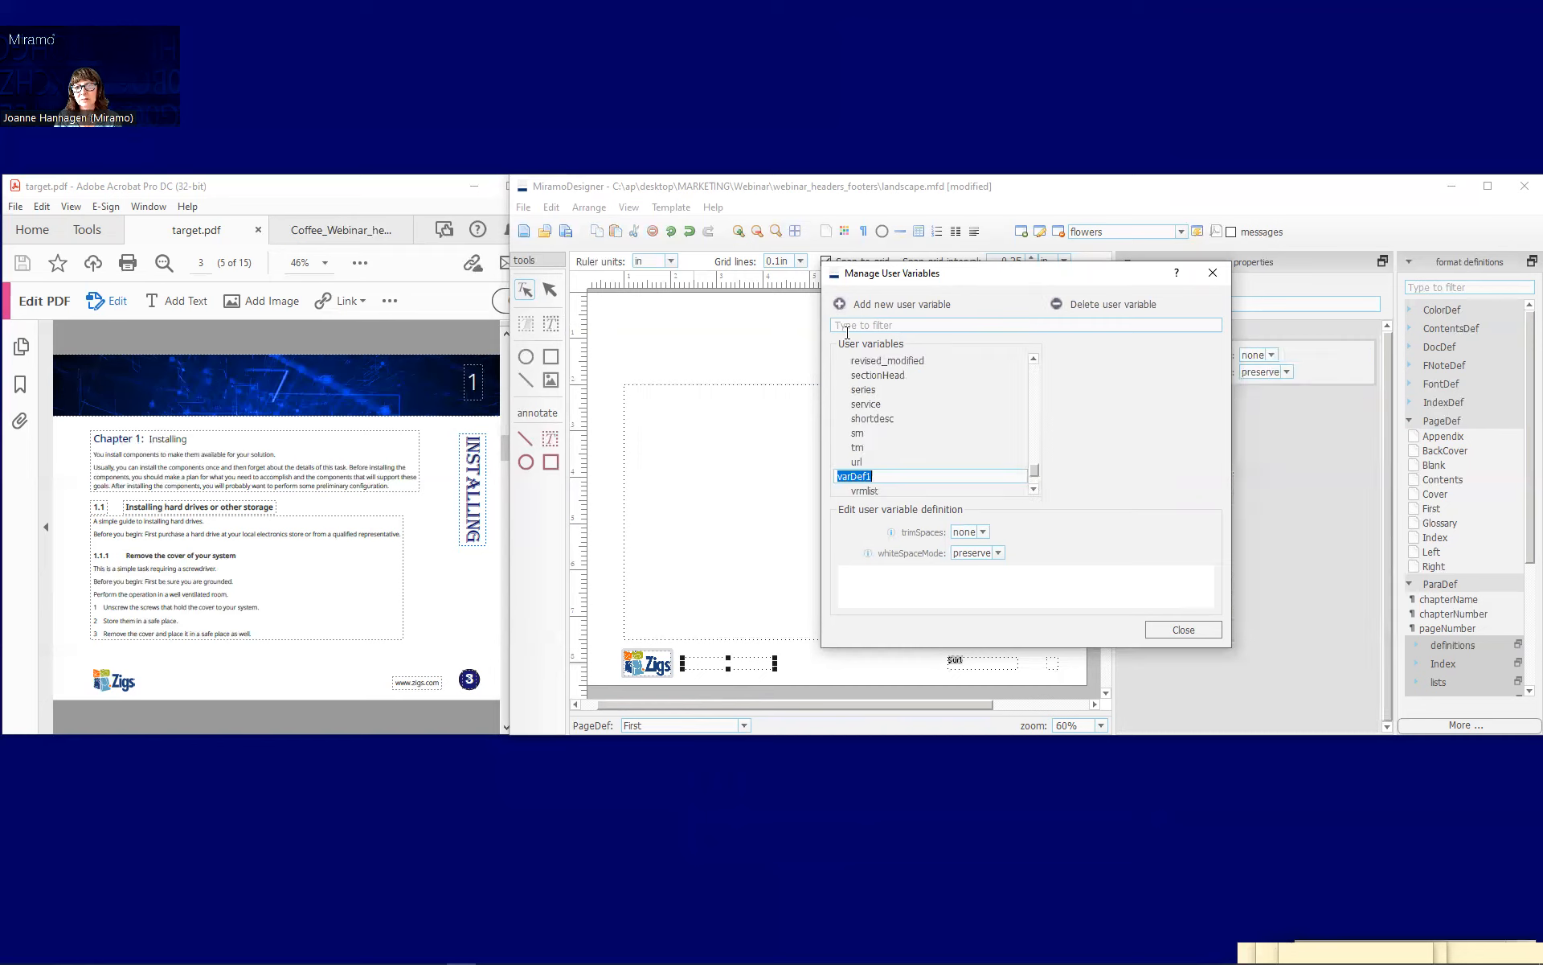
text(tagline)
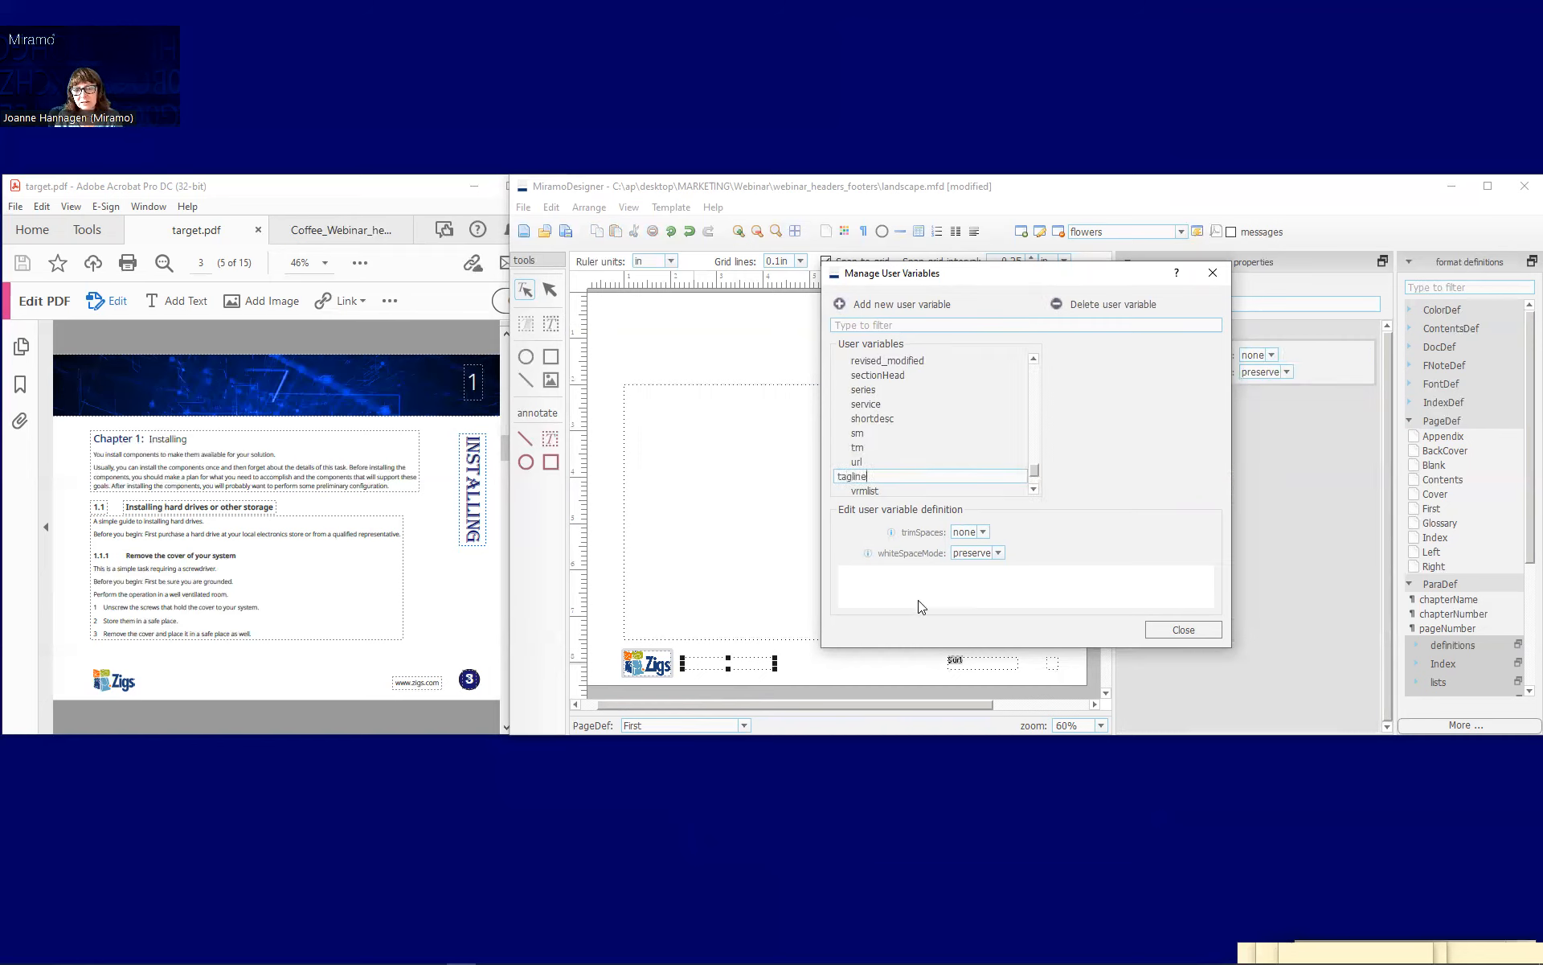
key(Return)
click(1183, 630)
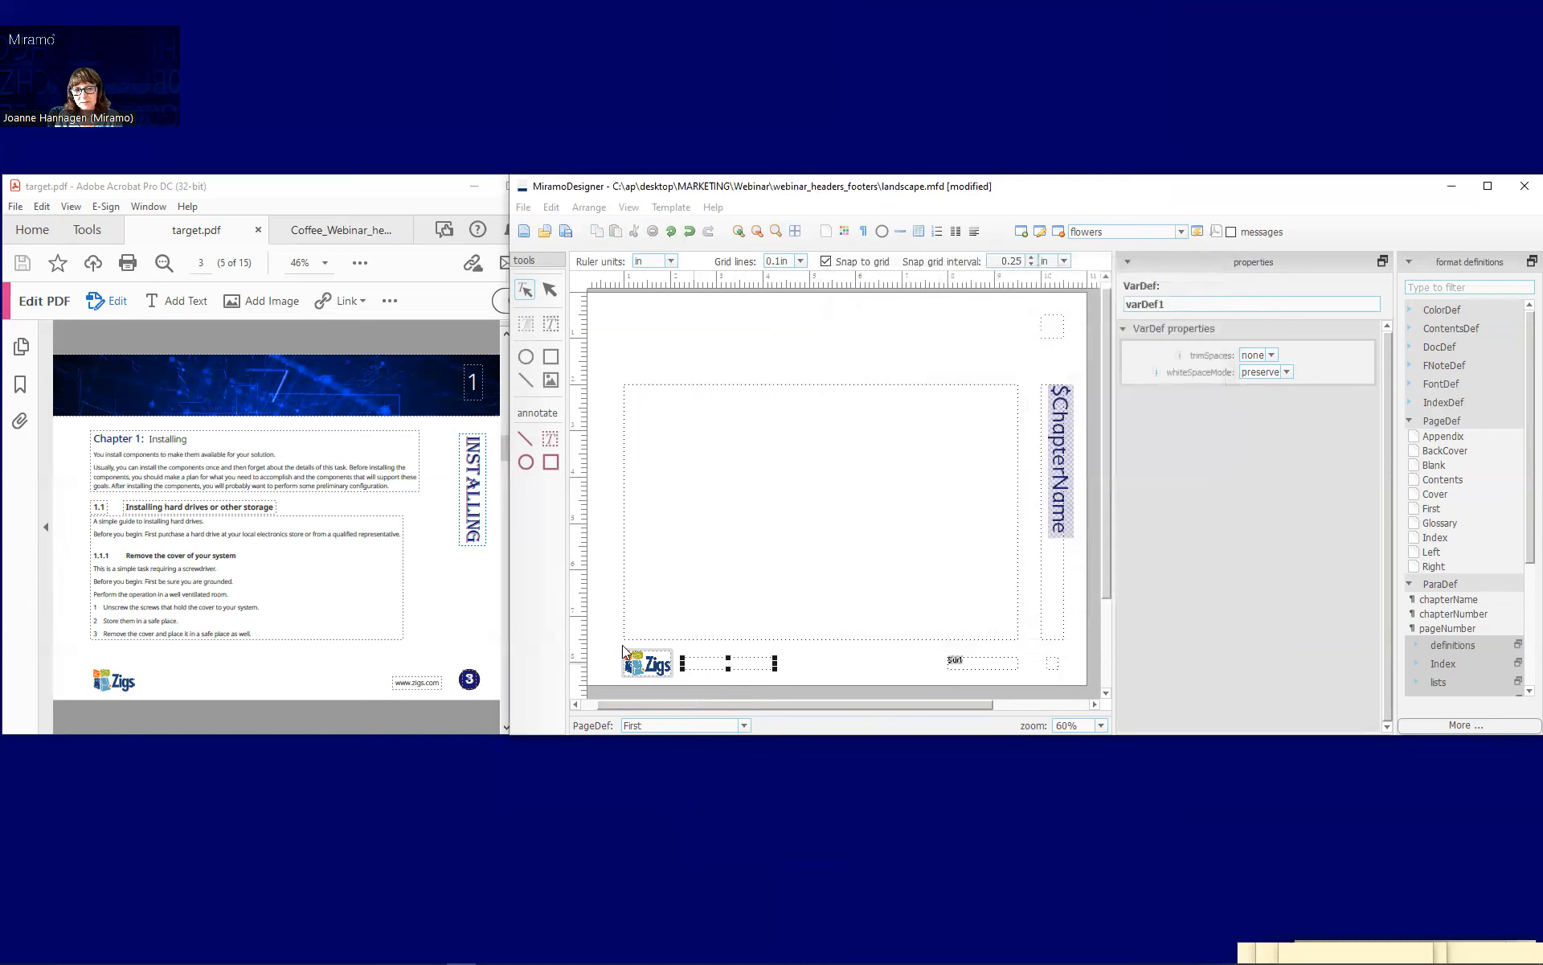
- Insert the tagline variable in the footer frame beside the Zigs logo and apply the Footer paragraph format
click(707, 662)
right_click(709, 664)
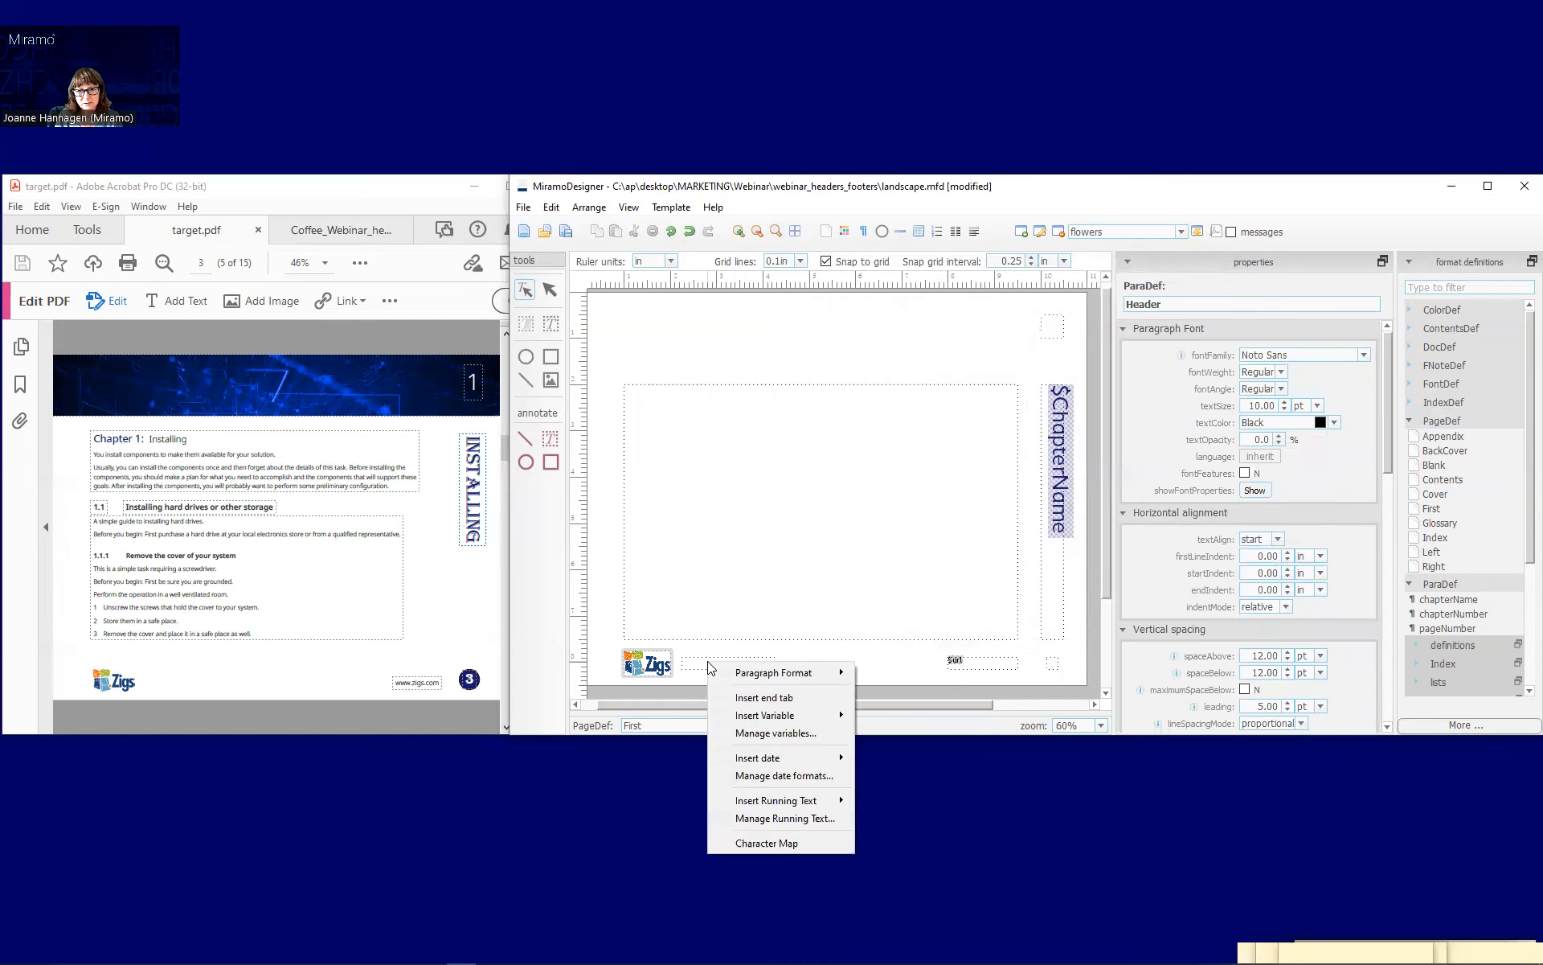
mouse_move(804, 715)
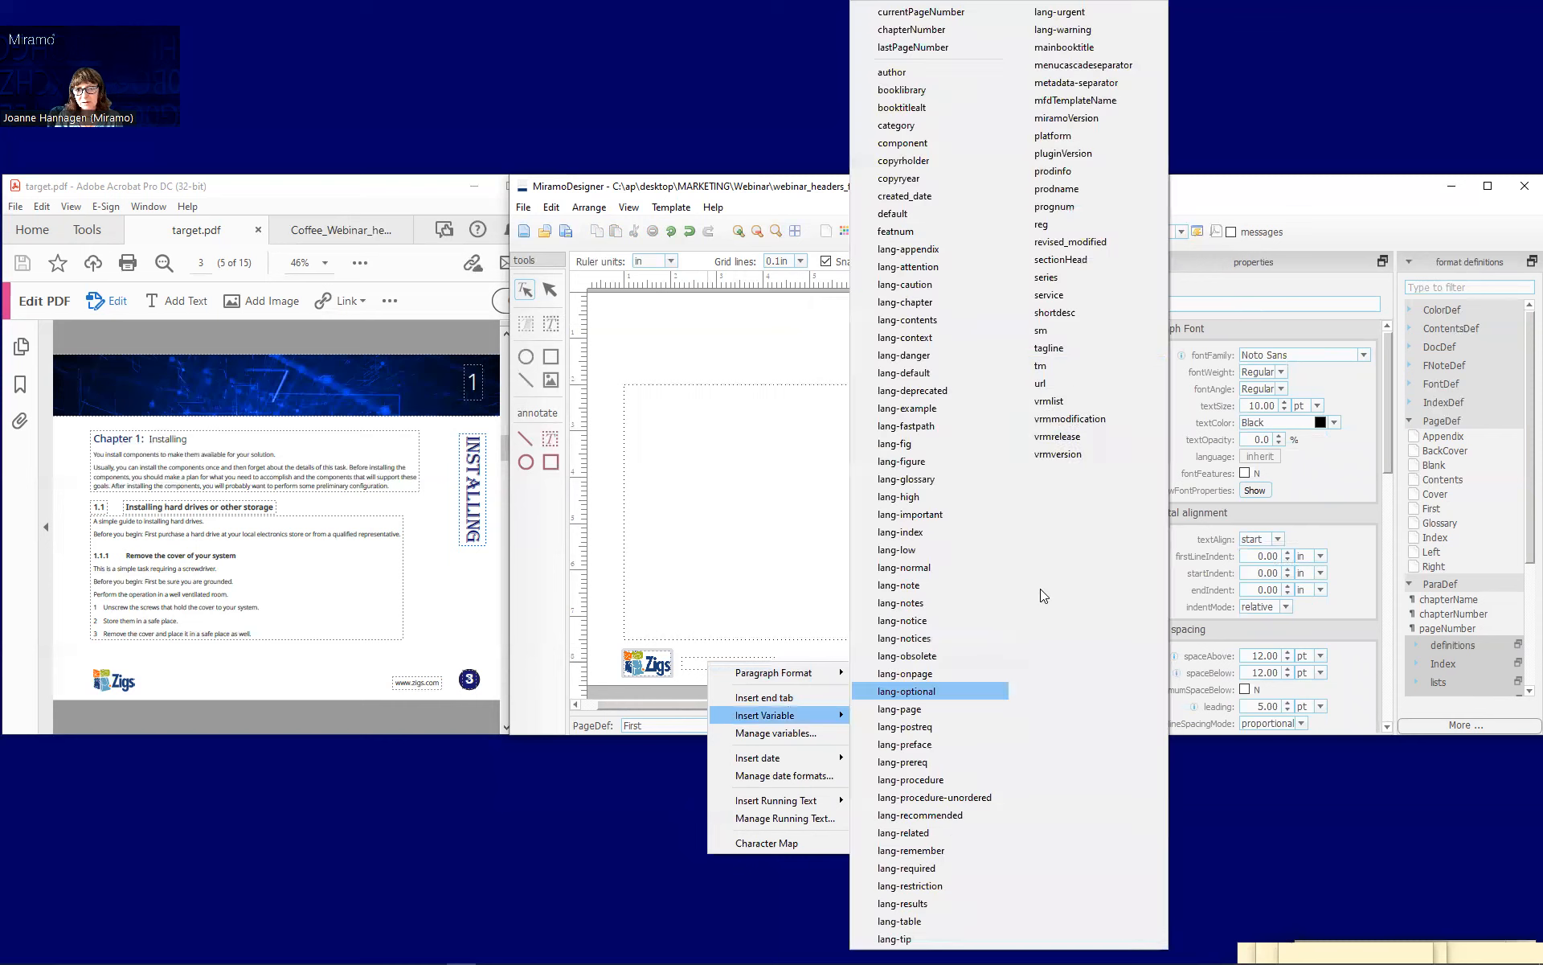
click(1062, 347)
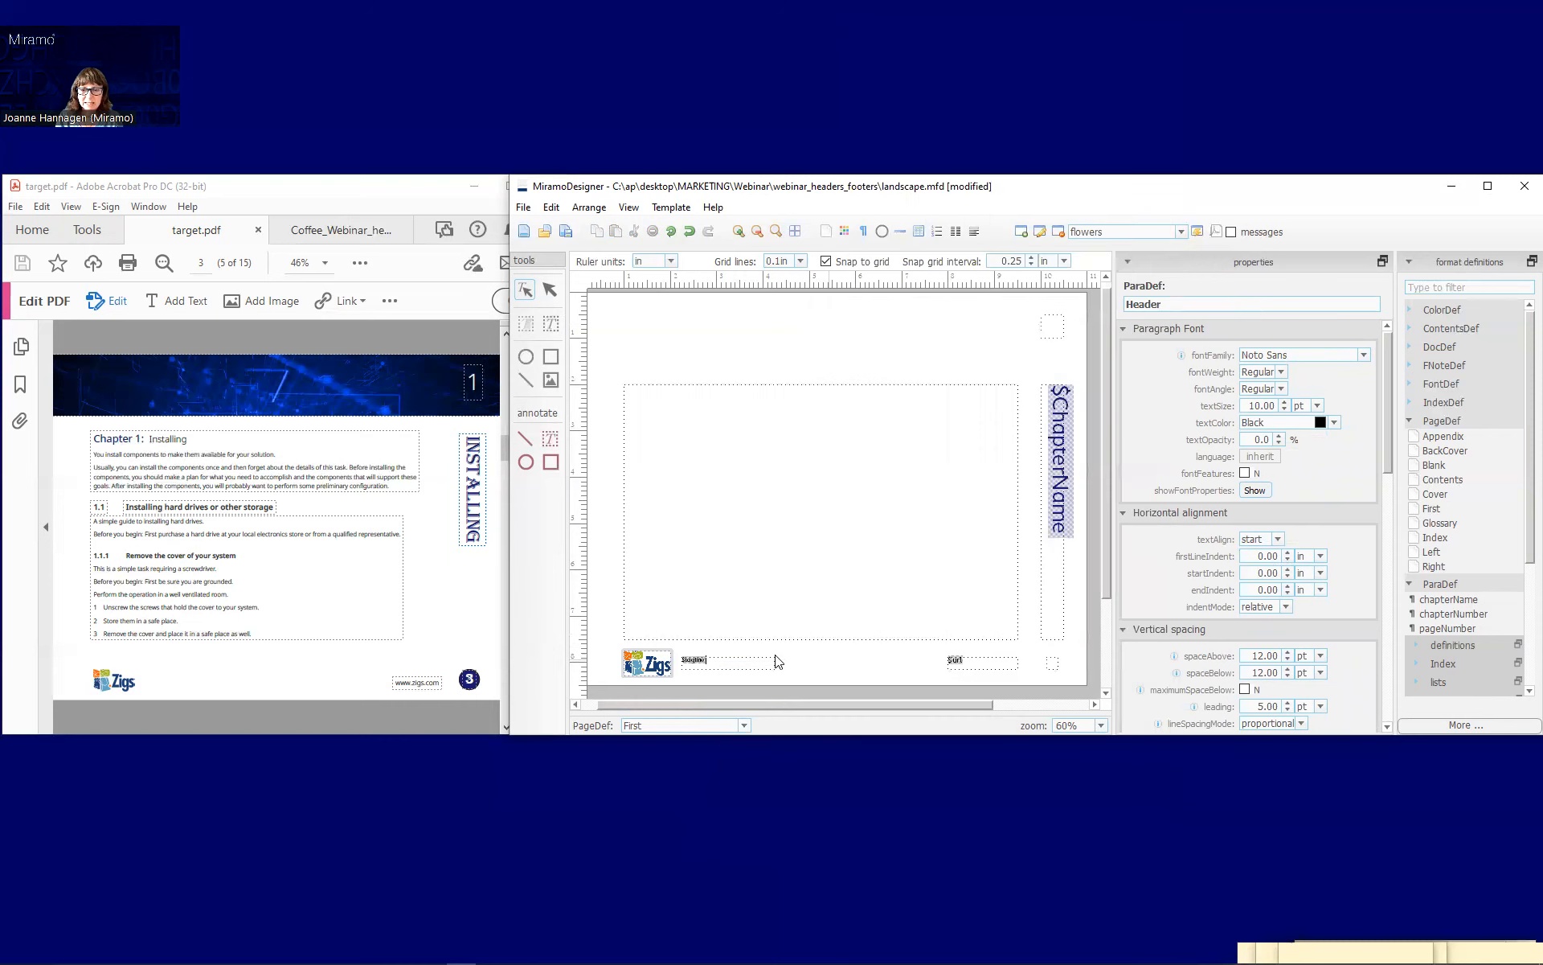
right_click(699, 659)
mouse_move(763, 669)
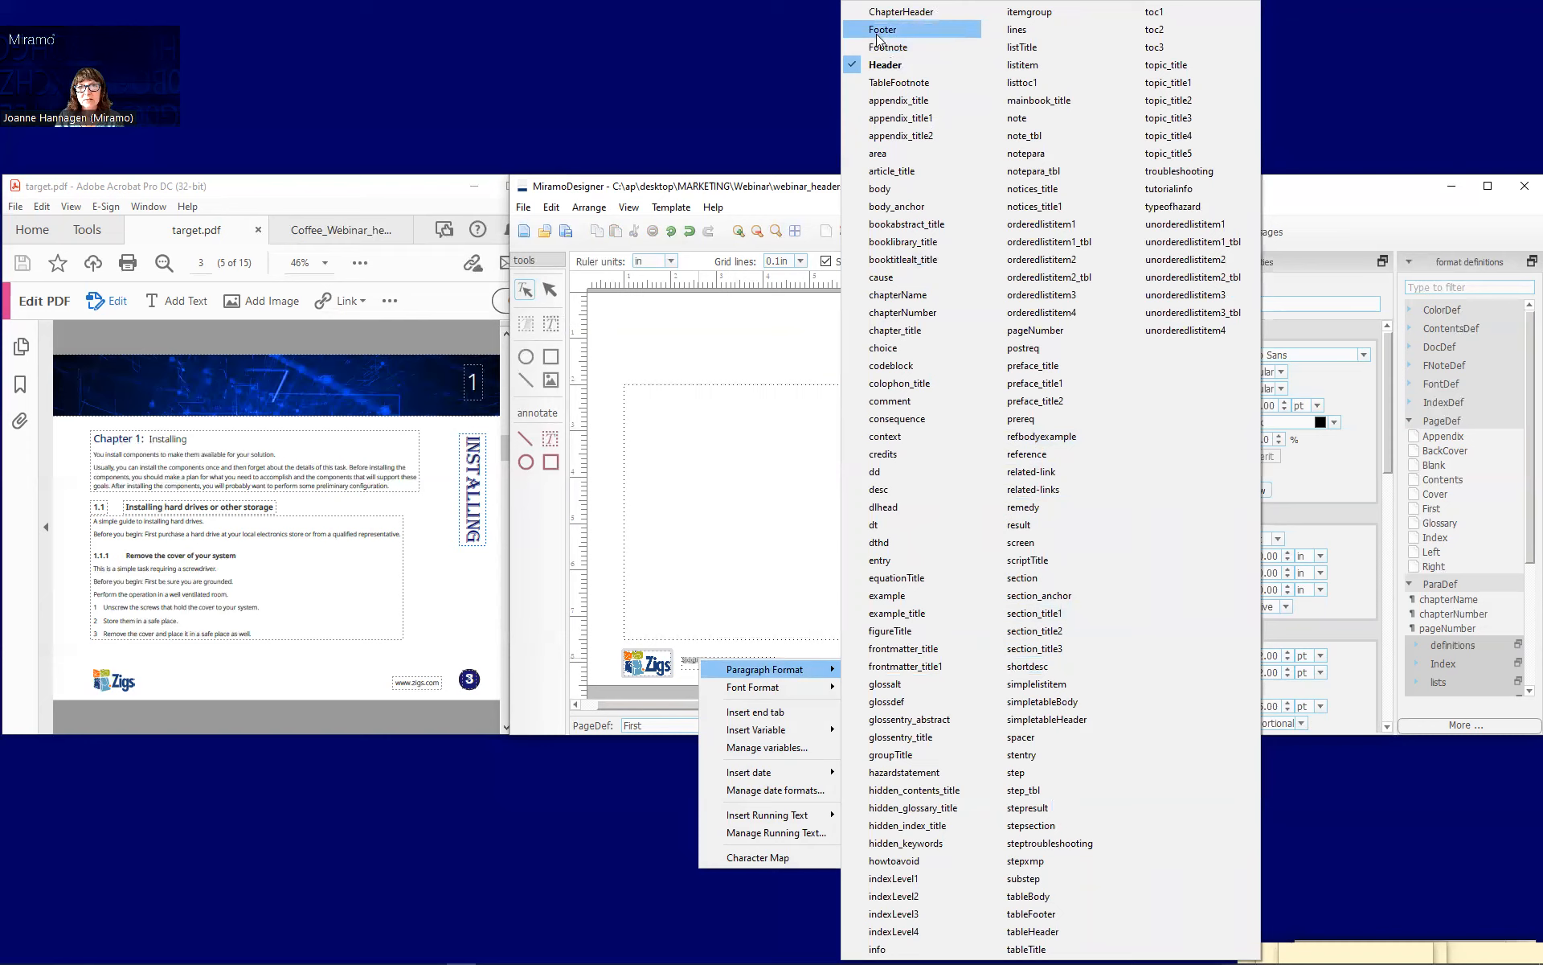
click(882, 30)
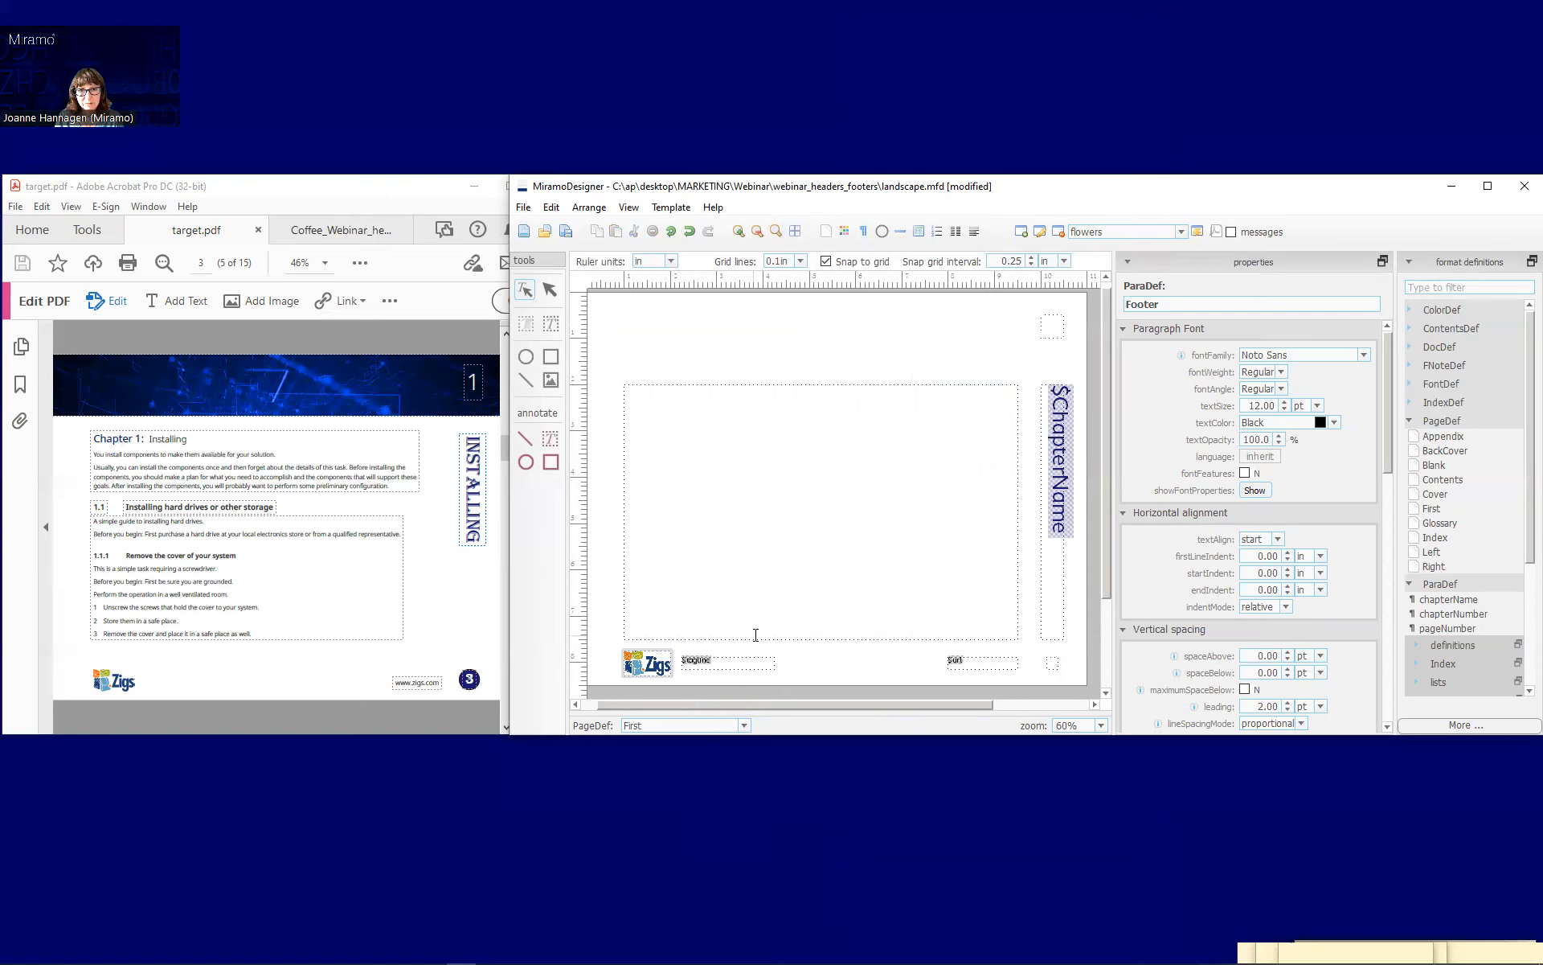
- Import graphics/header.jpg by reference at 11 in wide as the First page's header image
click(551, 380)
click(654, 129)
double_click(923, 453)
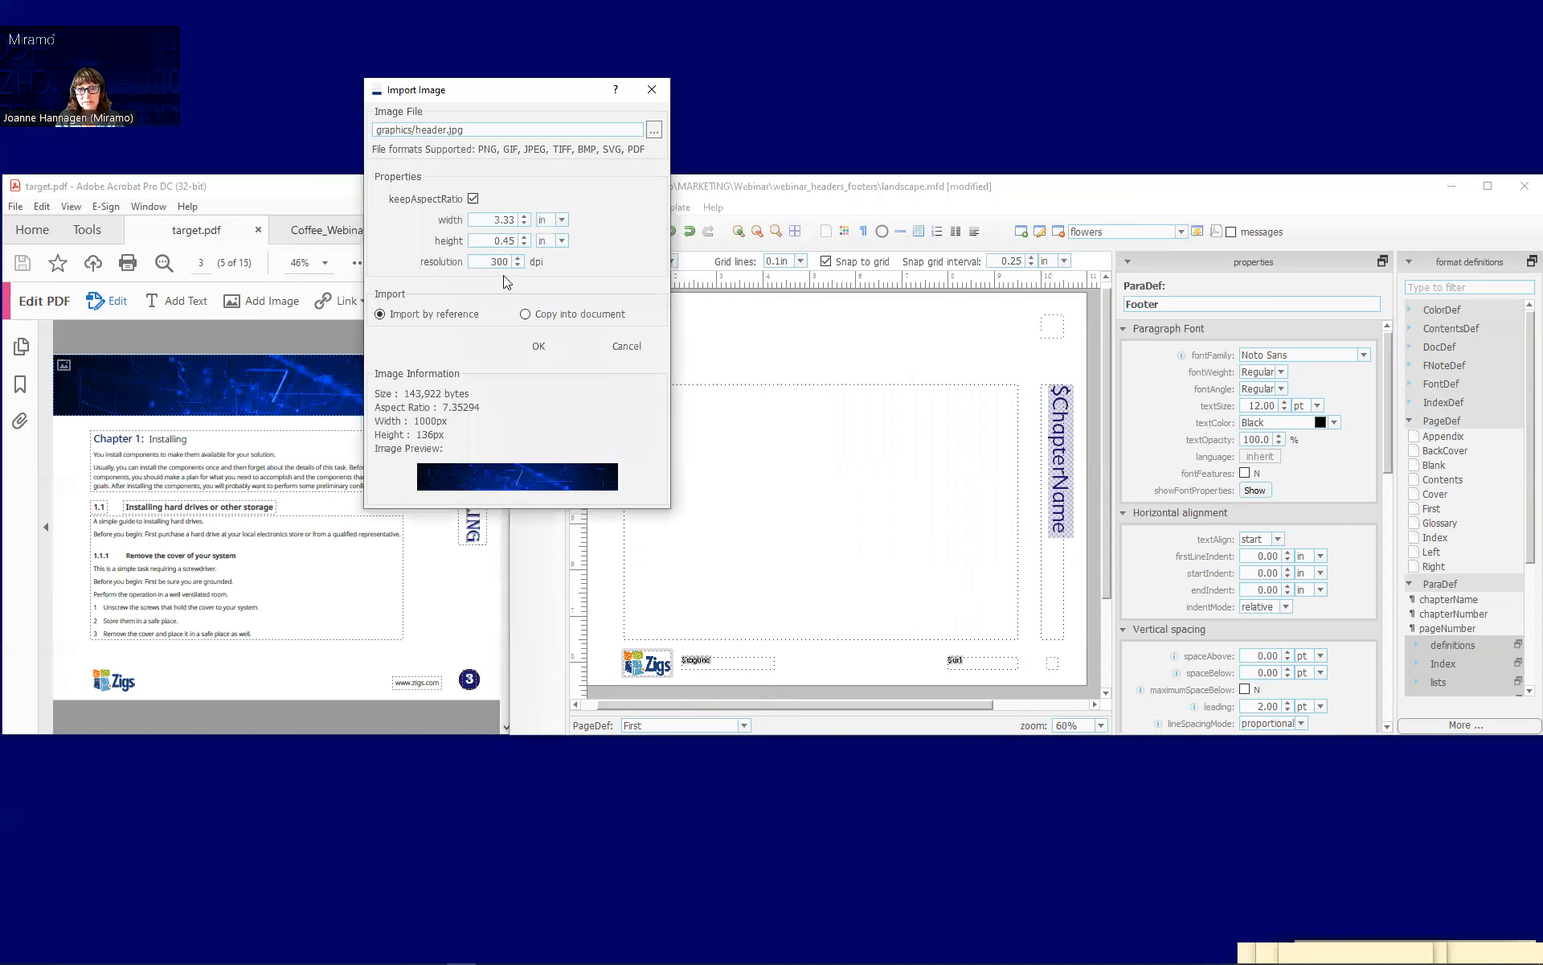
double_click(486, 222)
text(11)
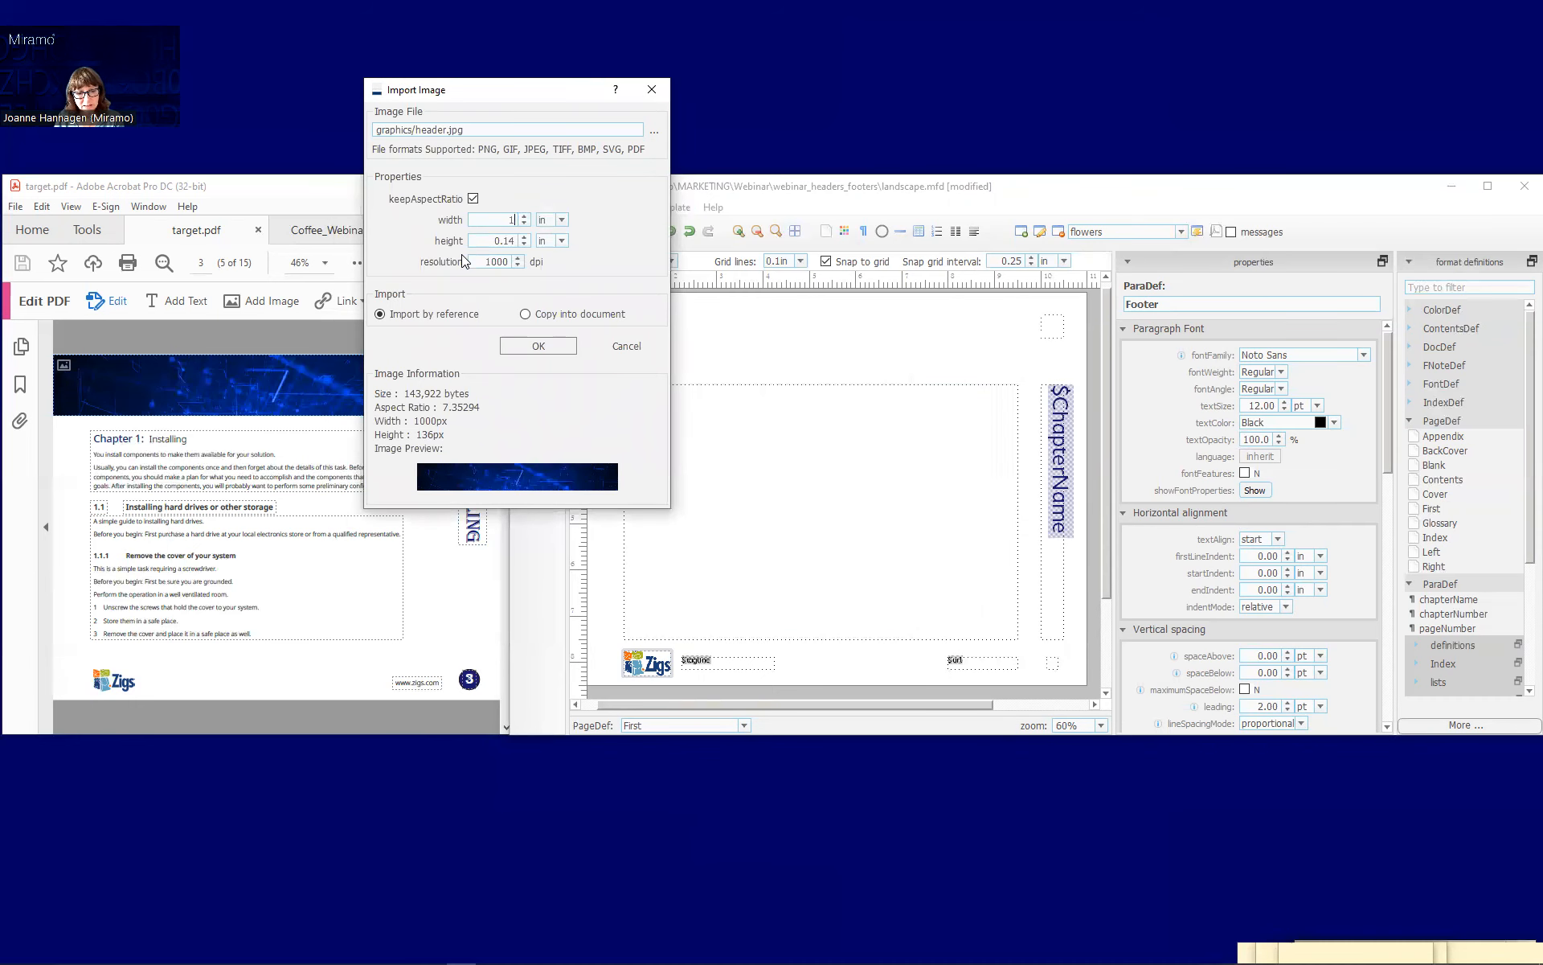
click(530, 346)
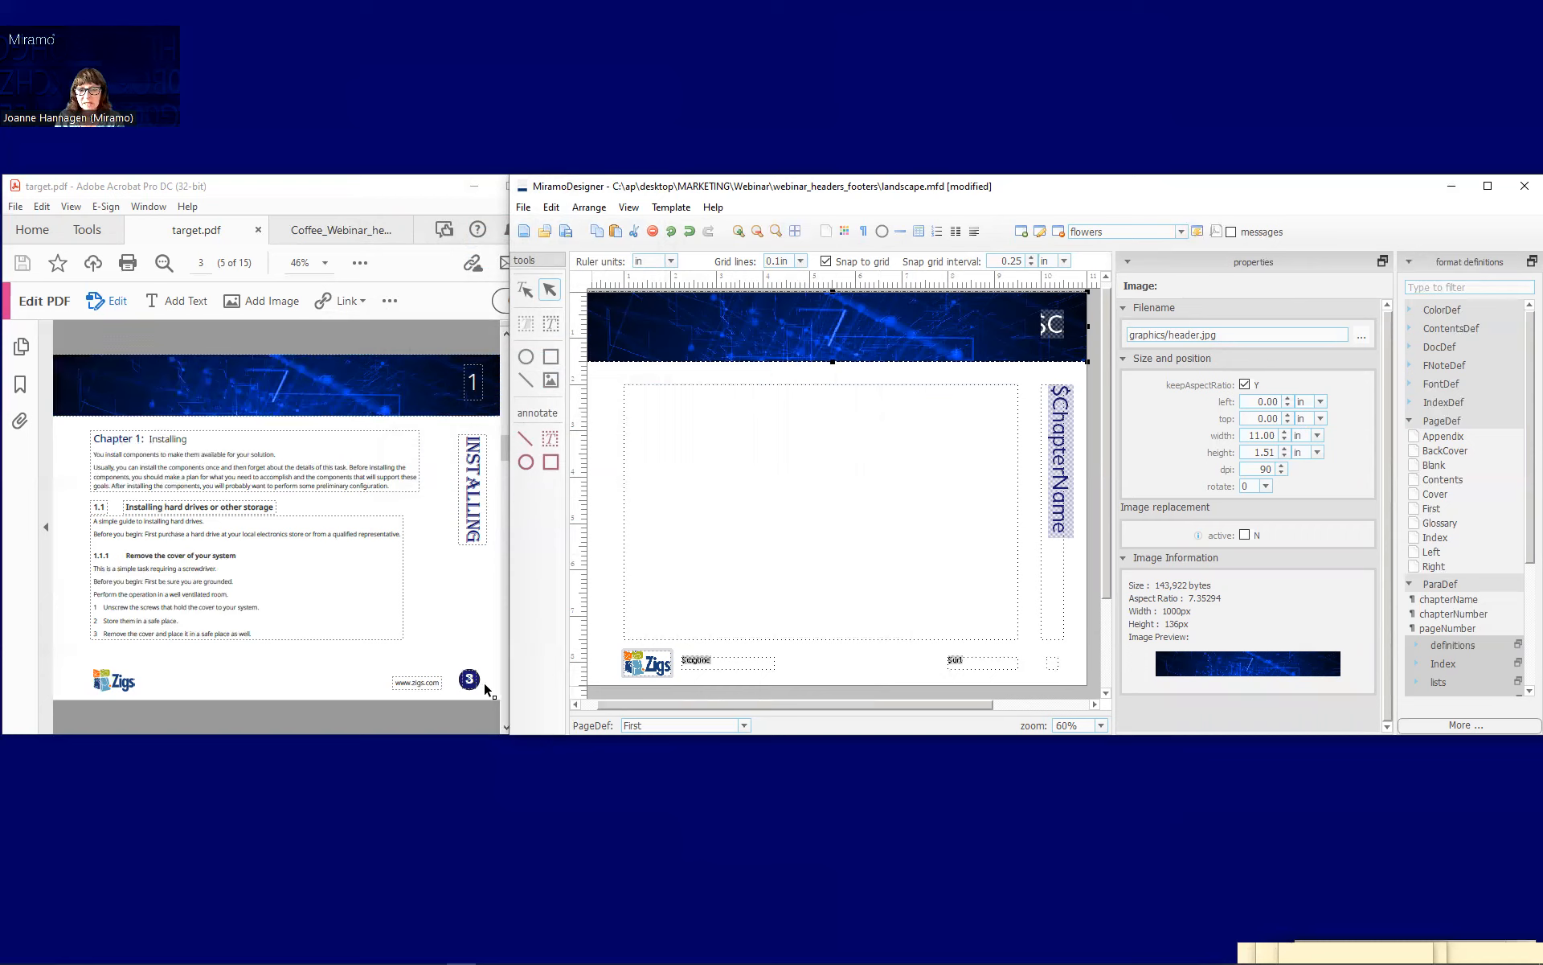
- Draw a circle about 0.5 in across over the page number, fill it with Miramo Blue and place it behind the number
click(526, 356)
drag(1041, 653, 1064, 676)
click(1334, 550)
right_click(1053, 660)
click(1101, 750)
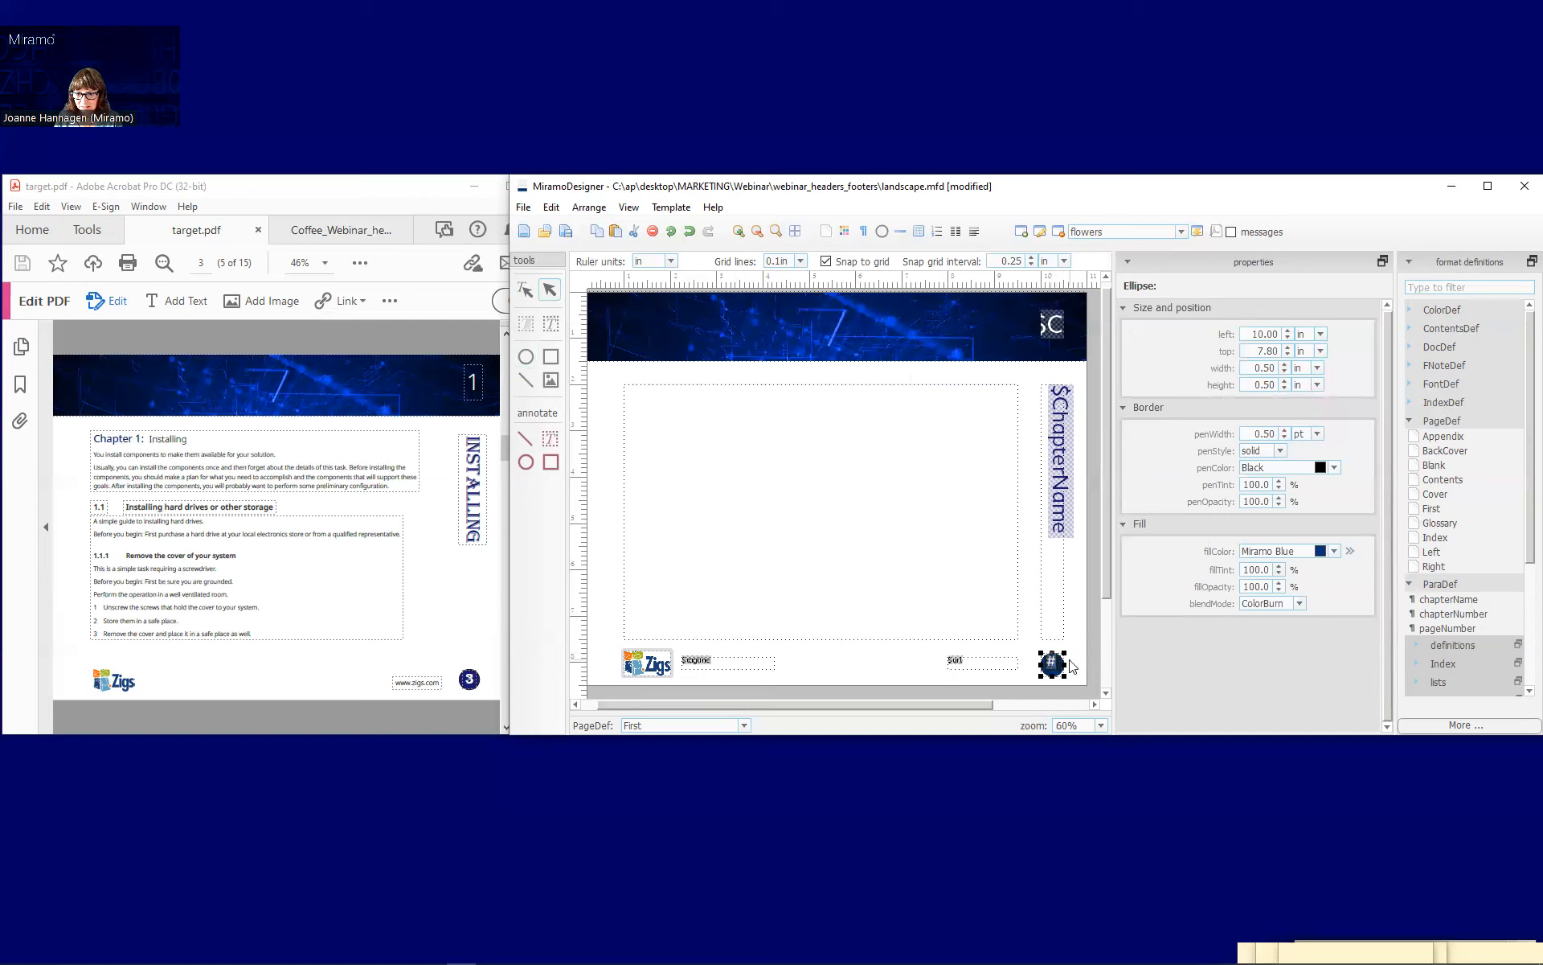
- Select the blue circle and the page number frame together and align their centers to the first selected object
right_click(1036, 645)
mouse_move(1102, 795)
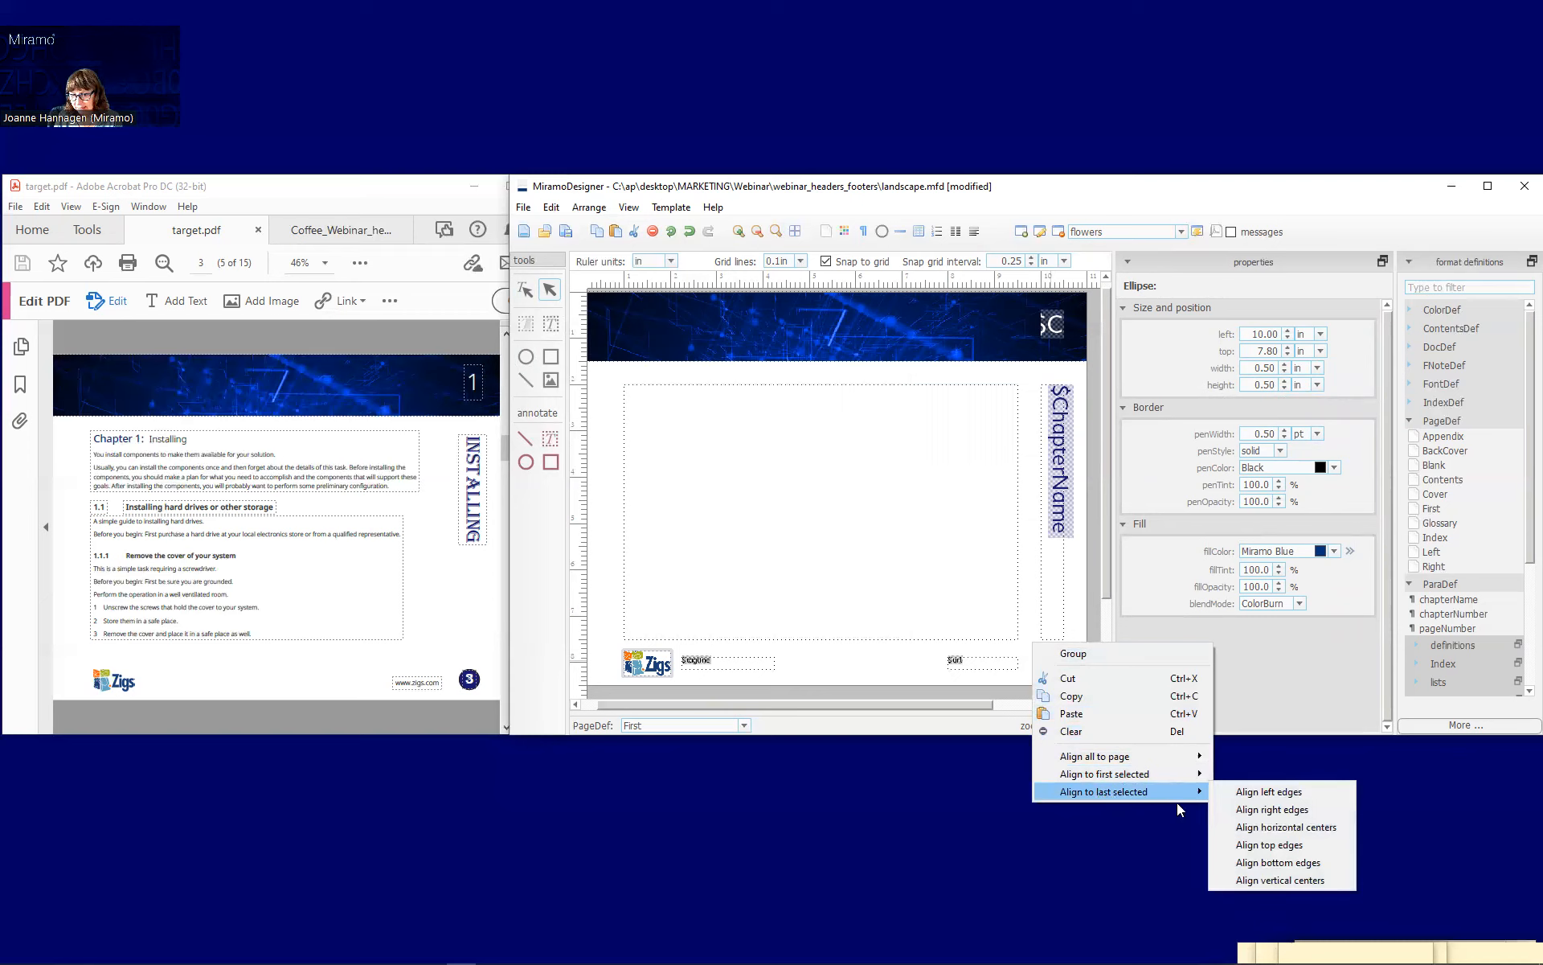
click(1013, 688)
click(1060, 669)
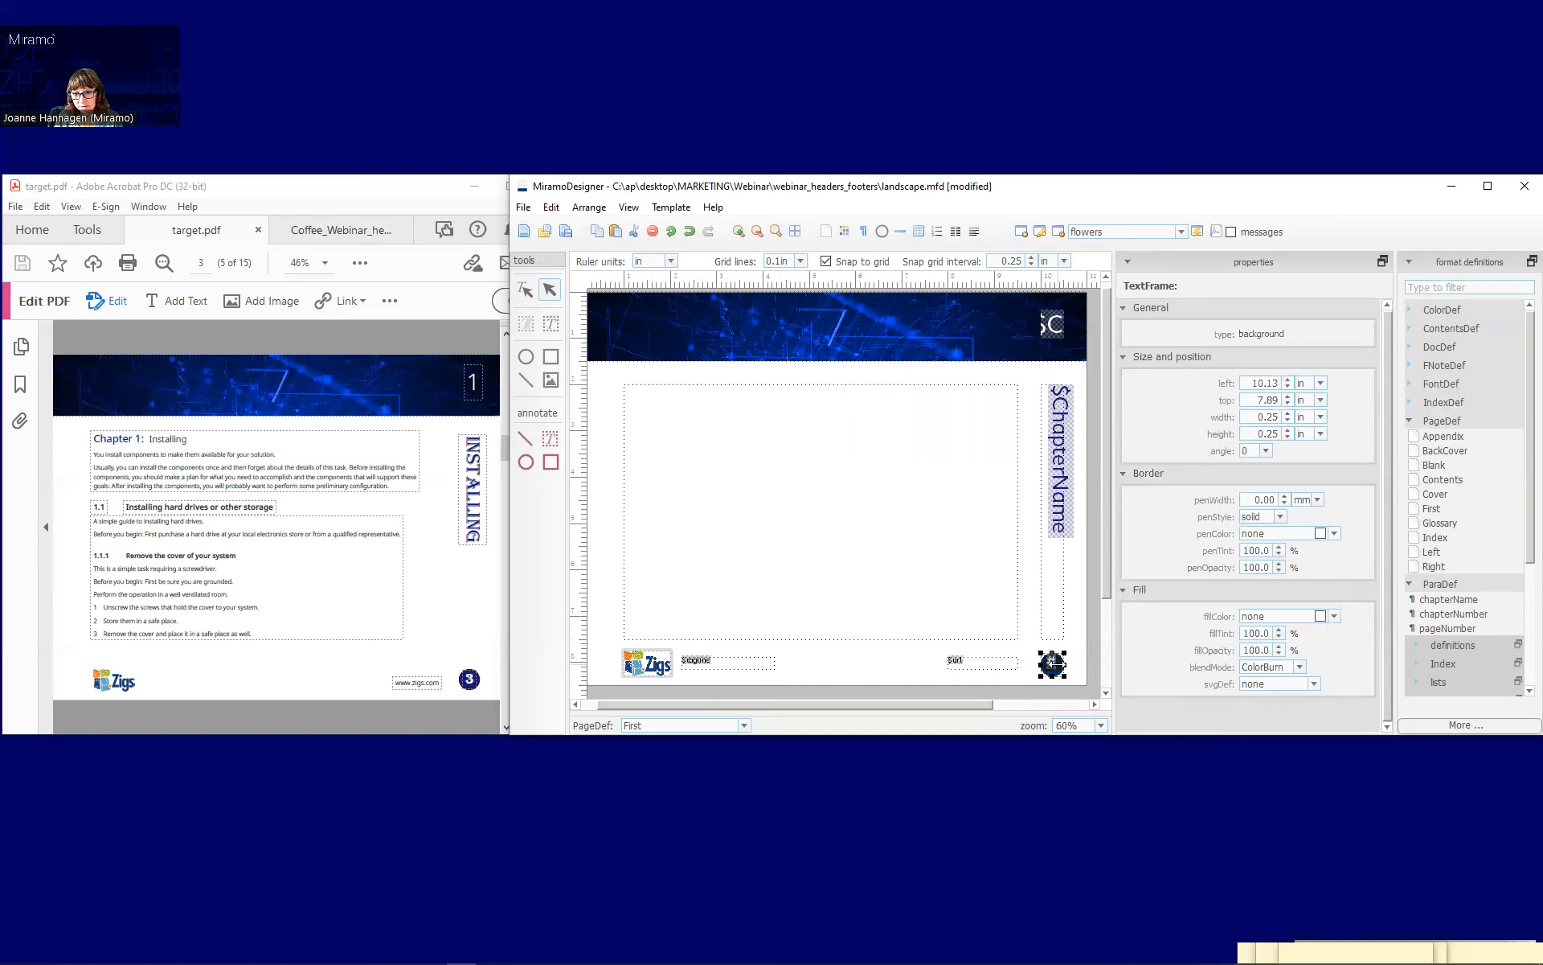
right_click(1038, 646)
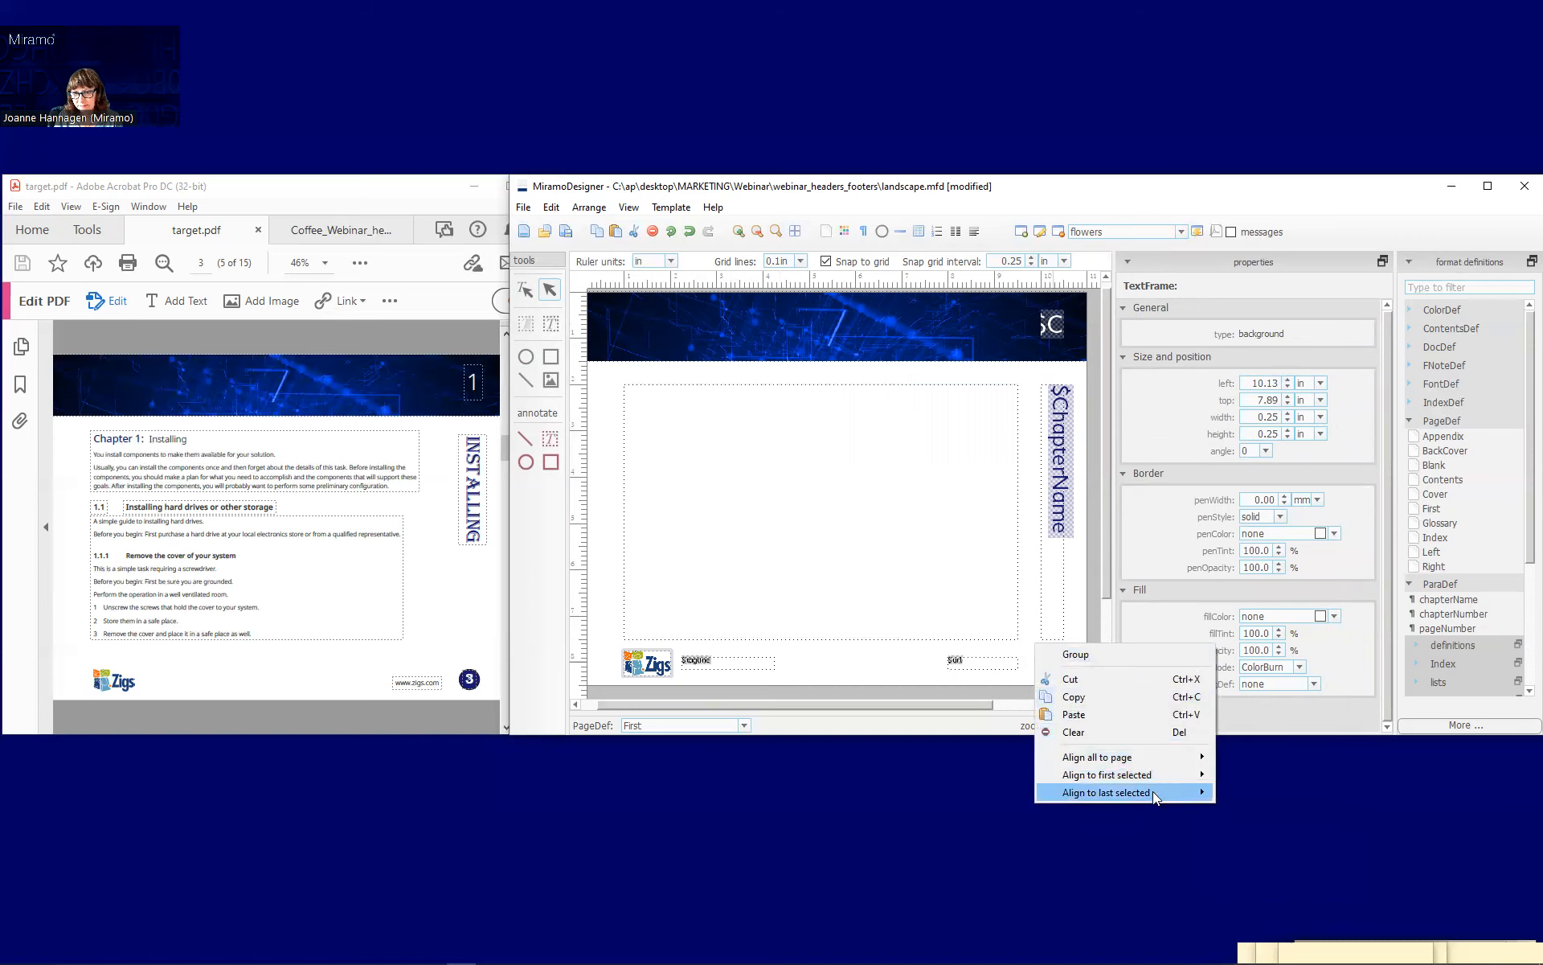
mouse_move(1154, 797)
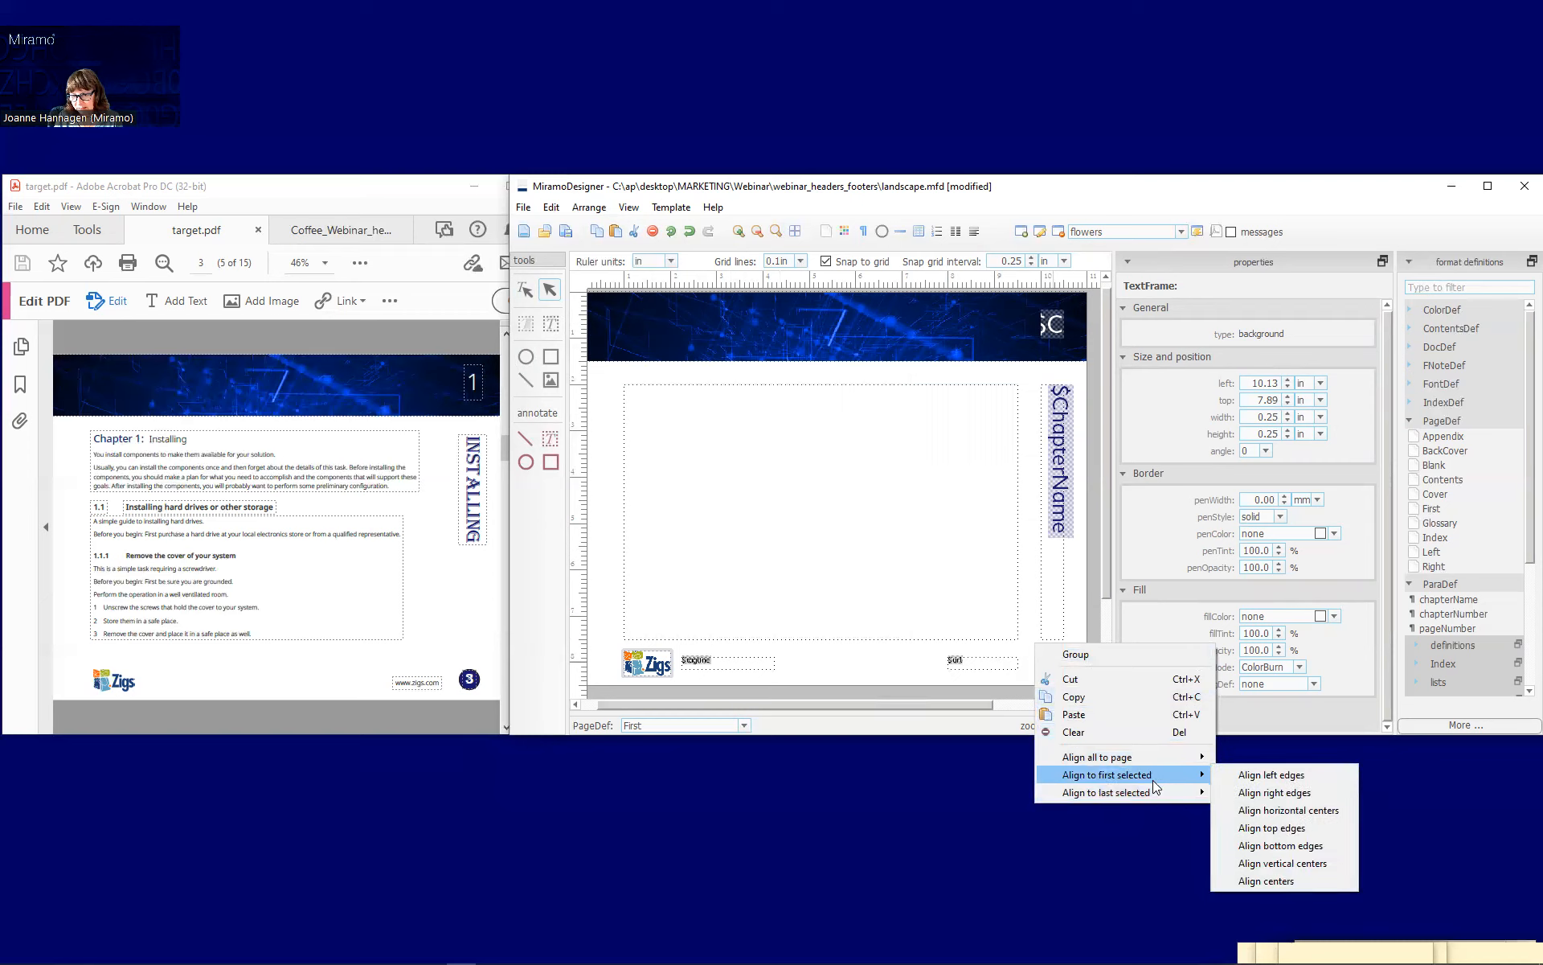
click(1268, 882)
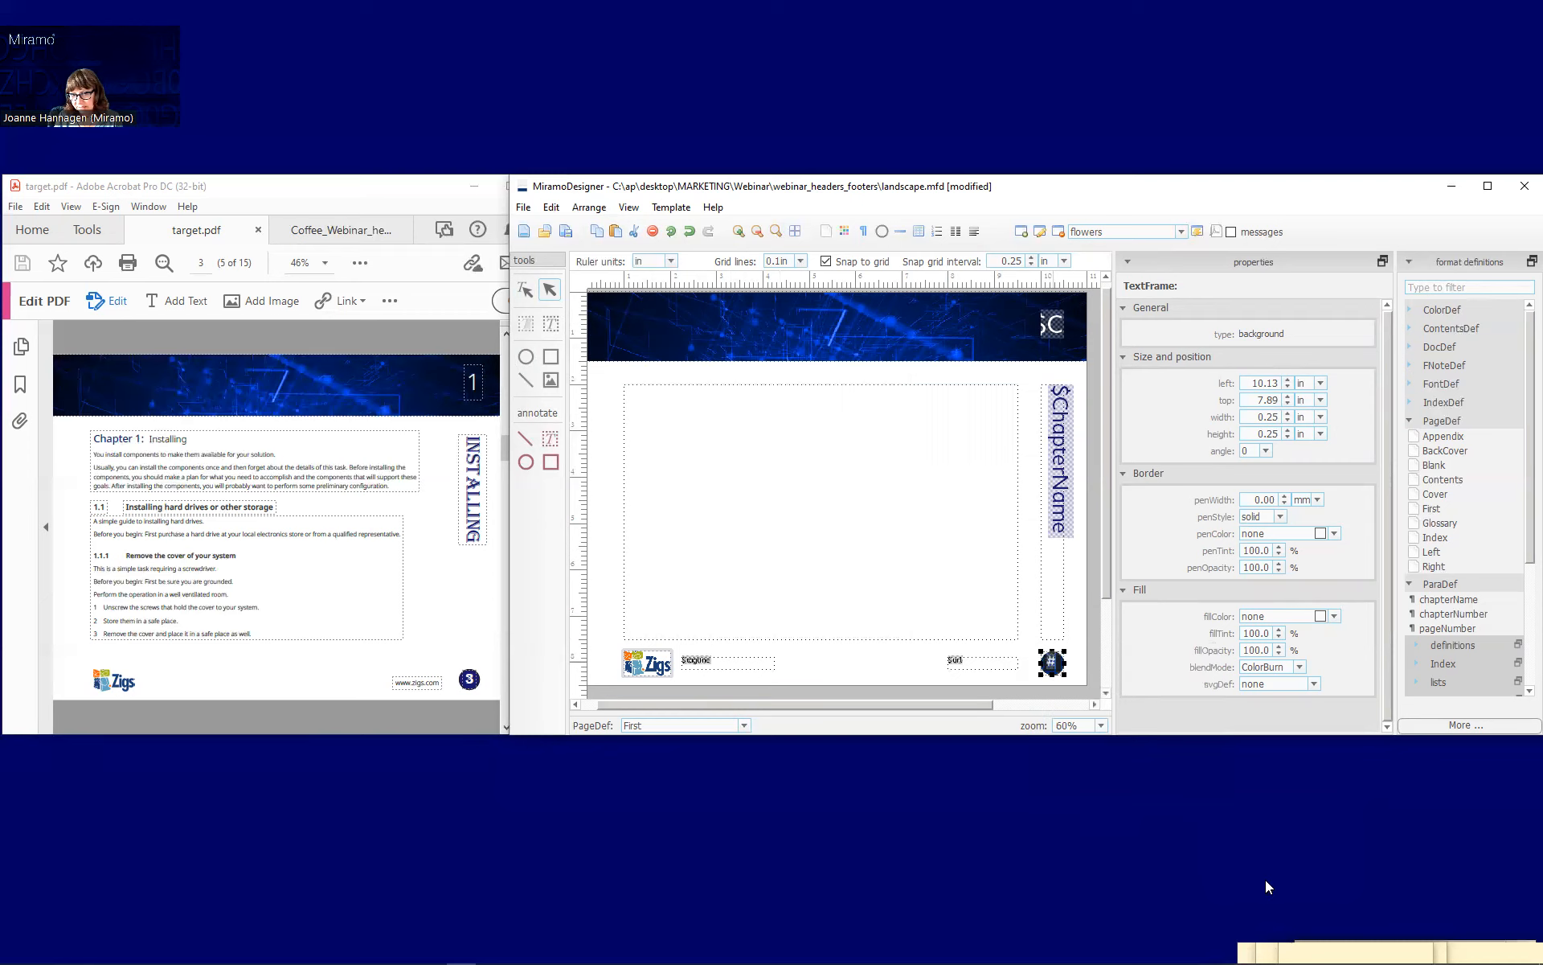
click(1082, 680)
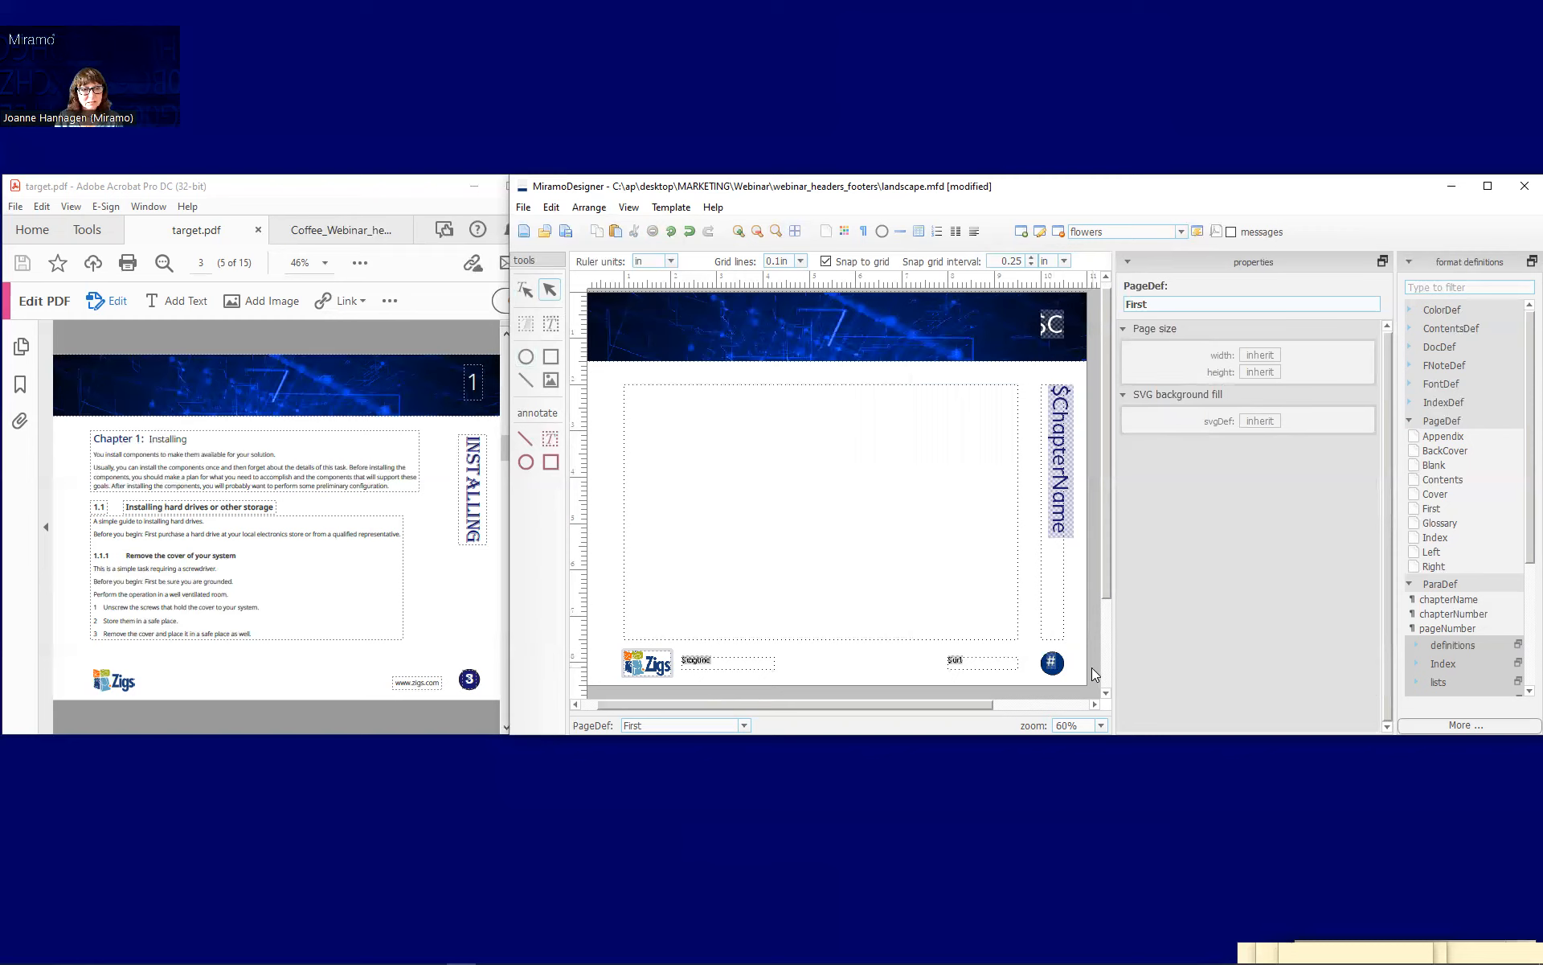
- Switch to oXygen XML Editor and duplicate the product T url data element on a new line in taskbook.ditamap
click(490, 950)
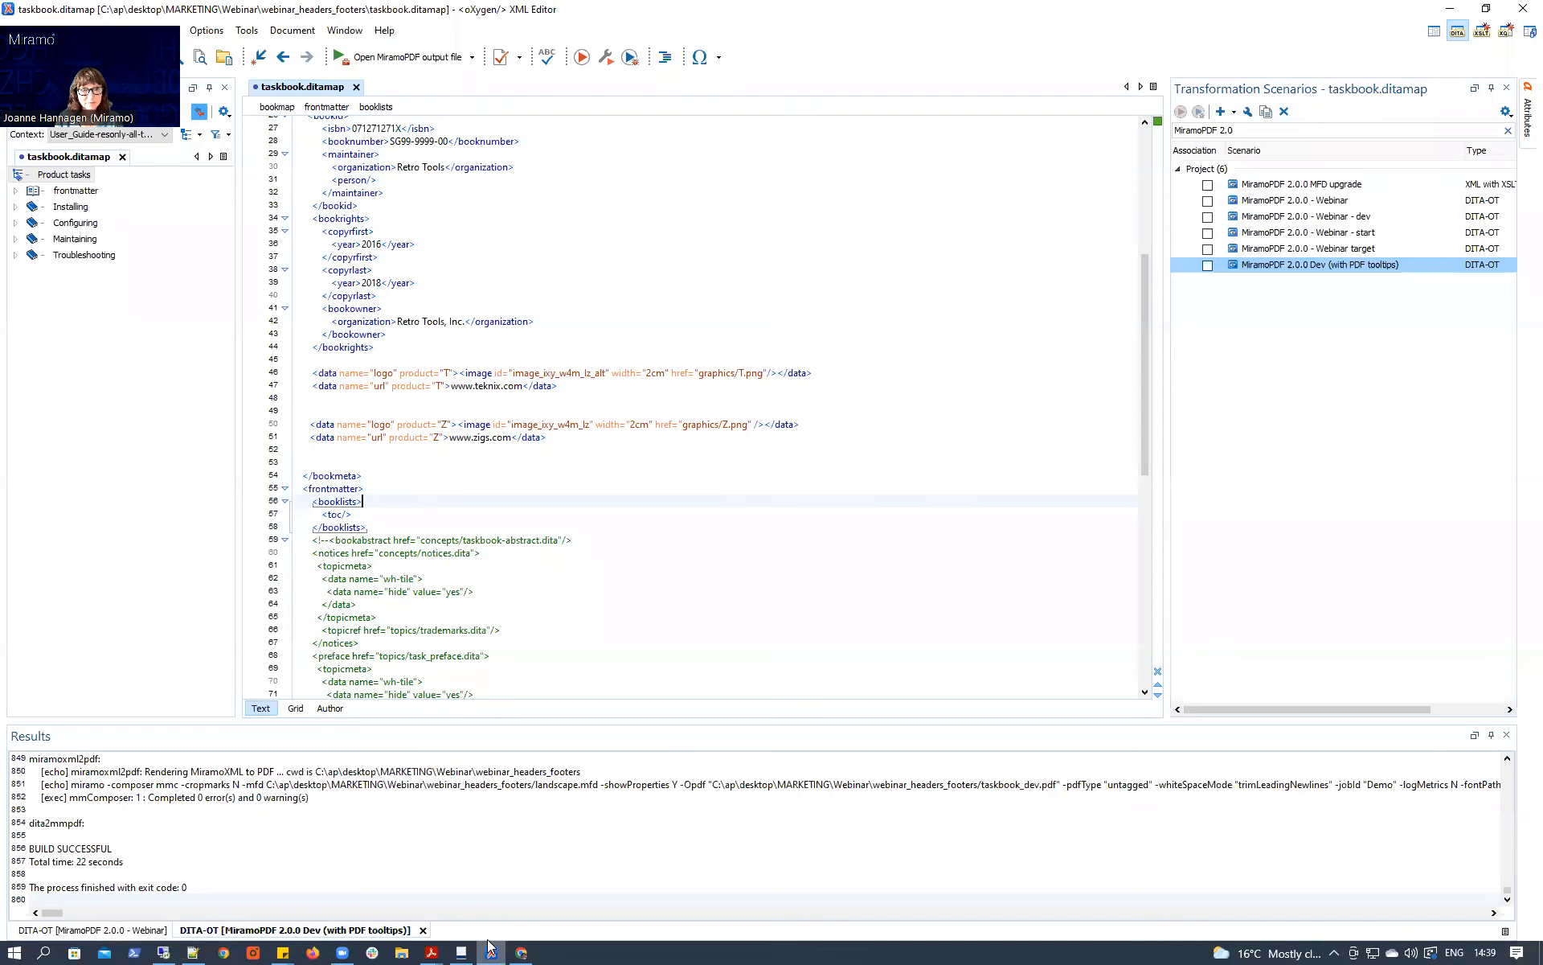
click(468, 470)
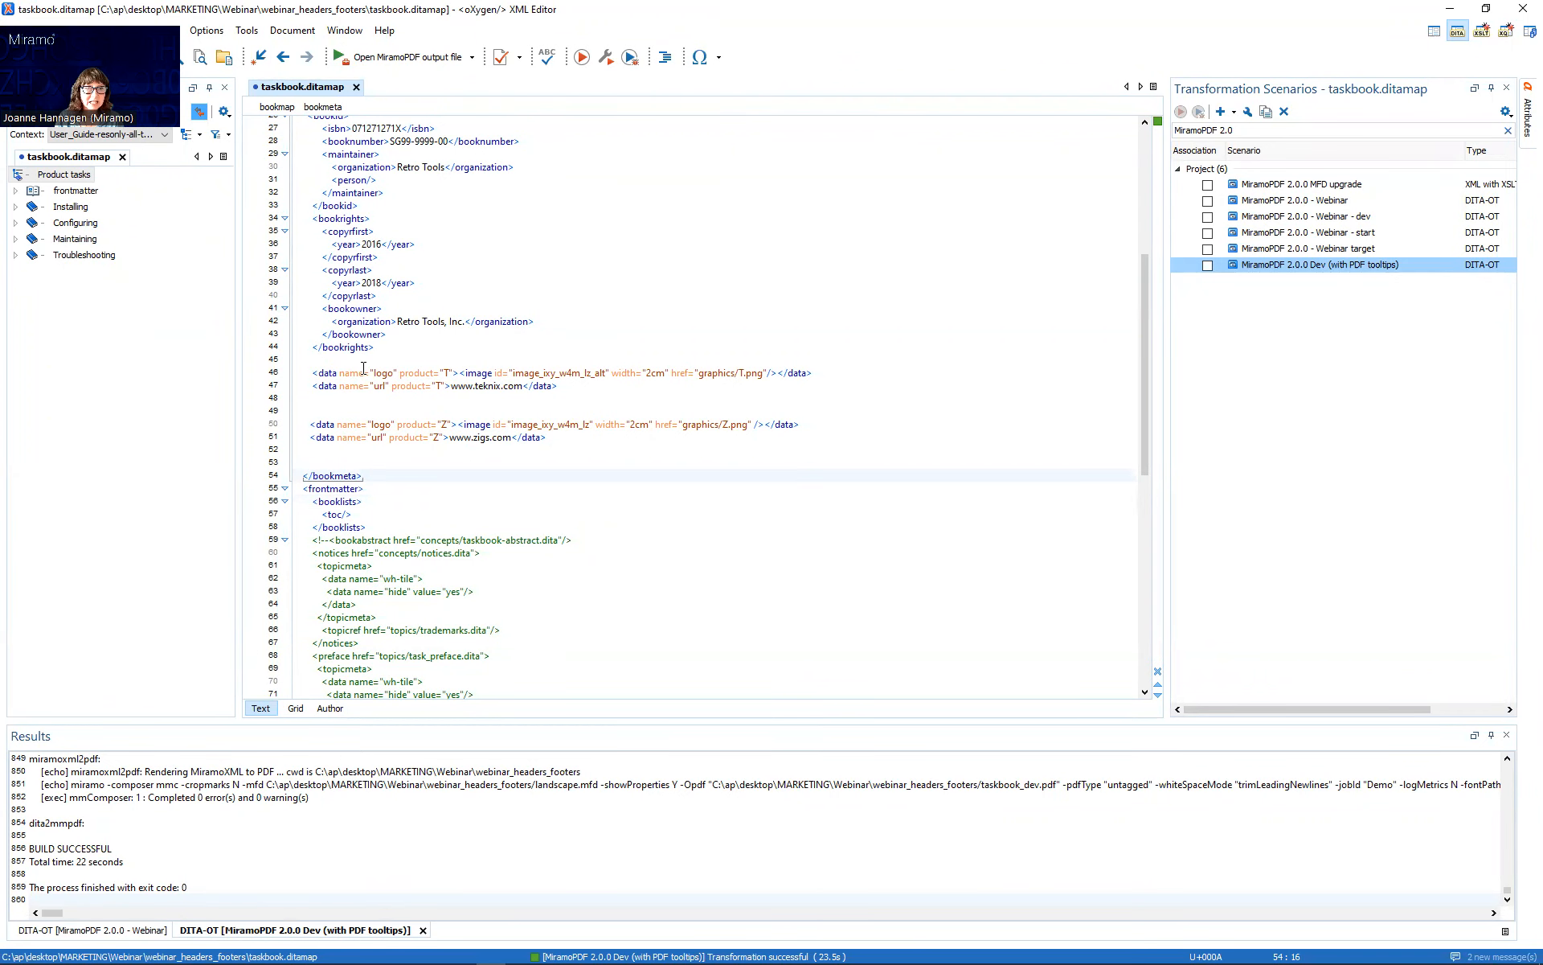
click(711, 396)
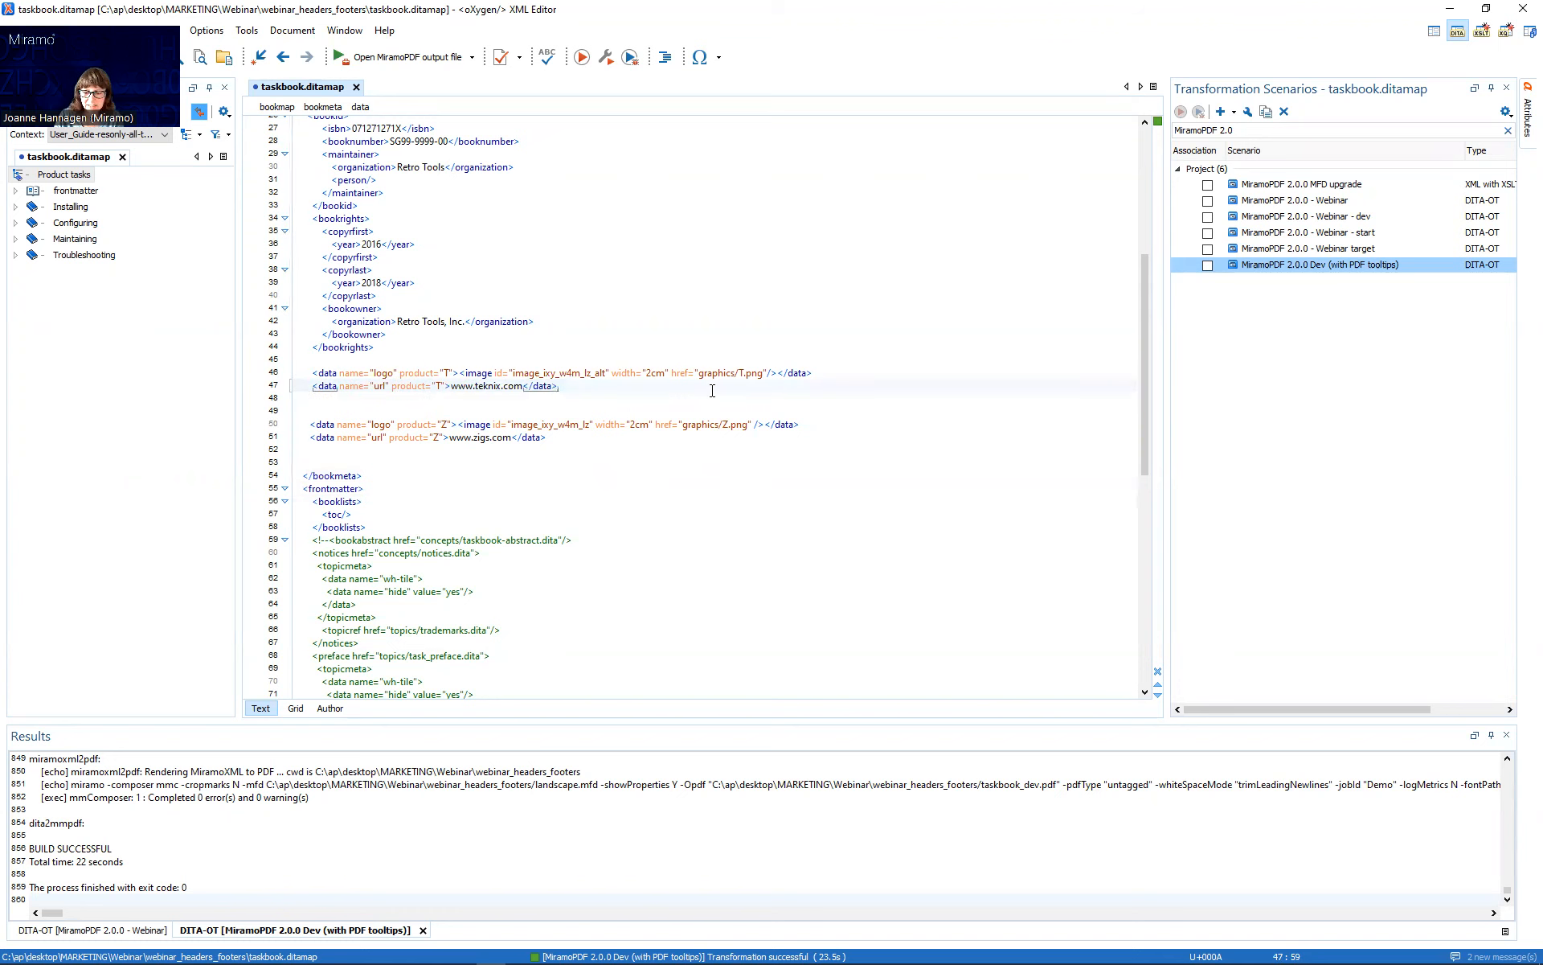
key(Return)
text(<data name="url" product="T">www.teknix.com</data>)
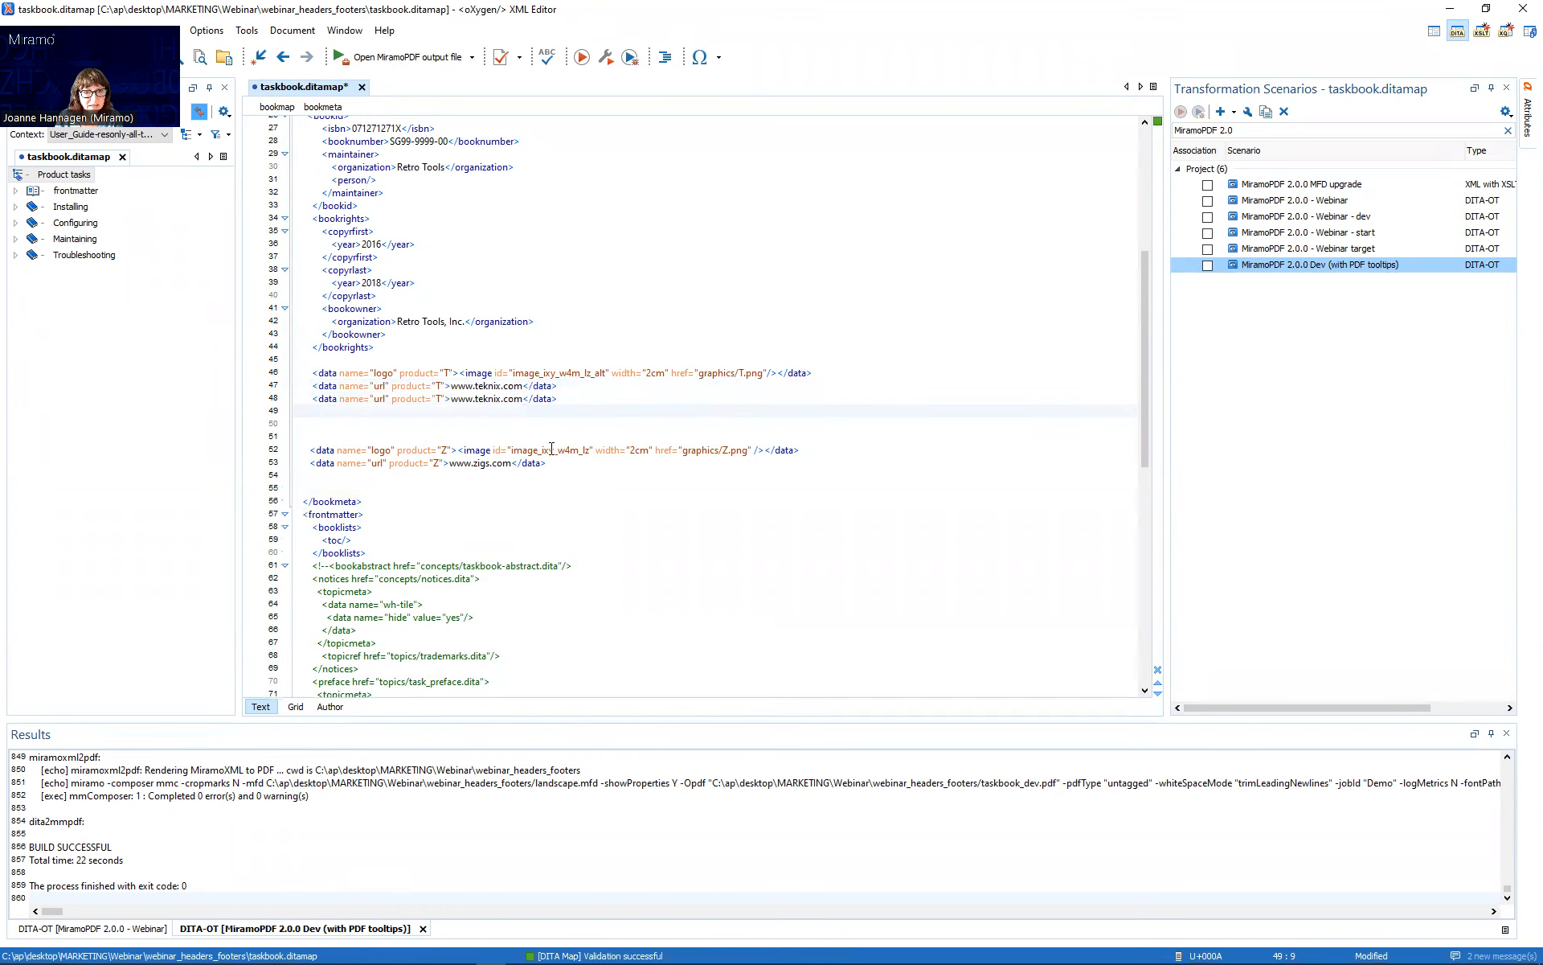
- Copy the product Z url data element and paste the duplicate on a new line directly below it
drag(311, 466, 534, 475)
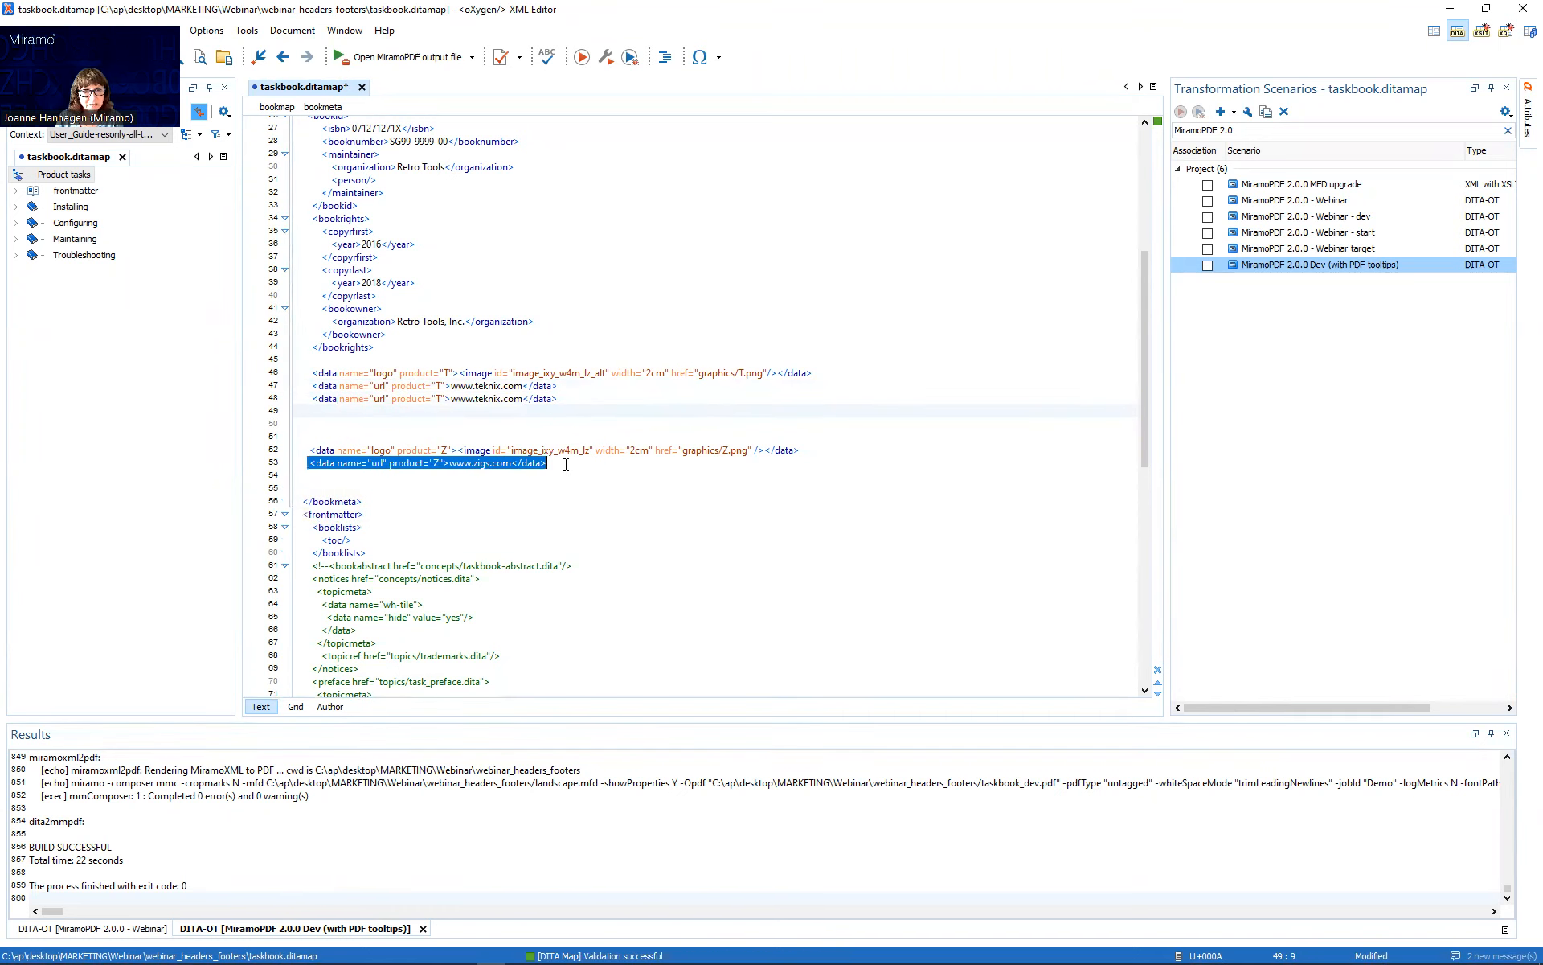
key(ctrl+c)
click(565, 463)
key(Return)
key(ctrl+v)
- Rename the duplicated product T data element to tagline and set its text to "Teknix are tektastic"
click(386, 399)
key(BackSpace)
key(BackSpace)
key(BackSpace)
text(tagline)
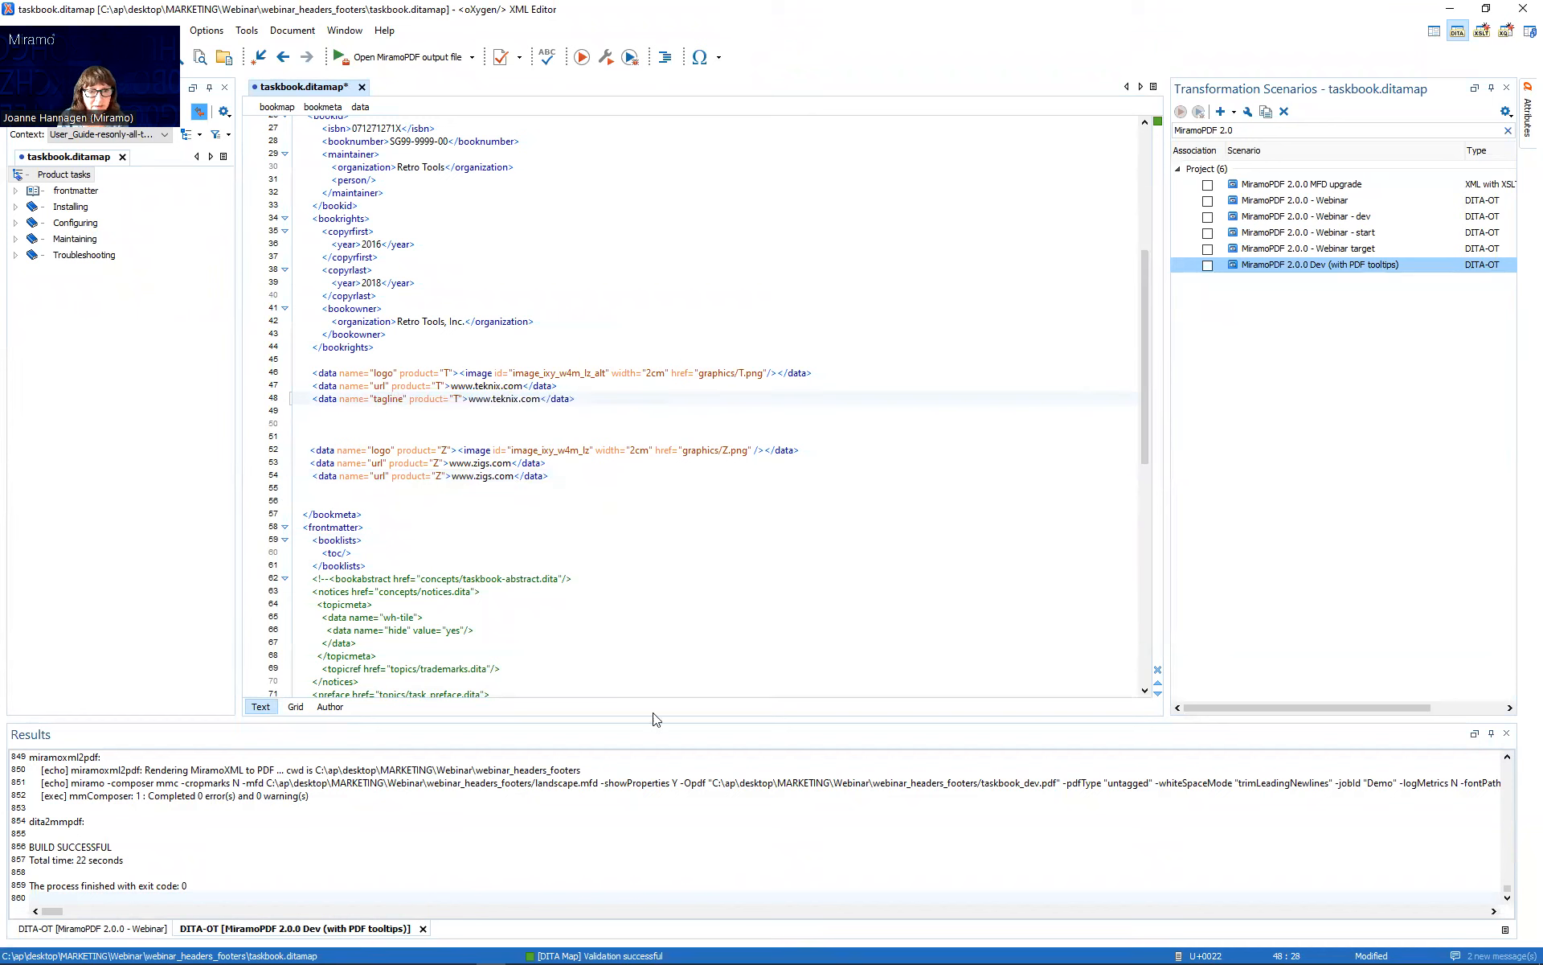
drag(469, 399, 541, 398)
text(Tekni)
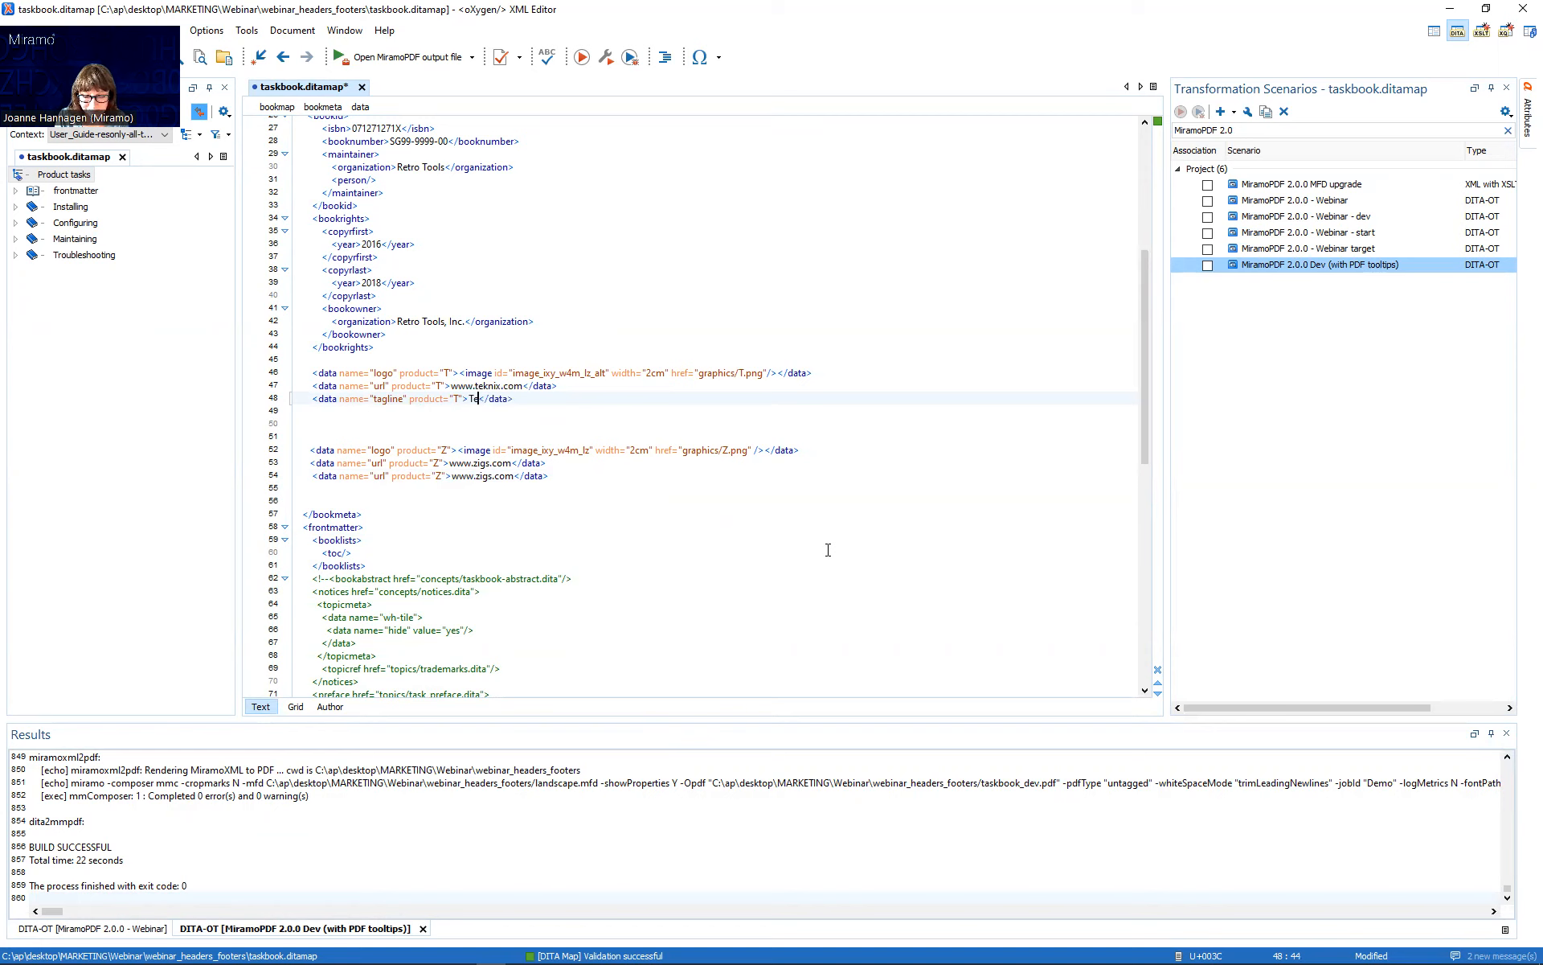
text(x are)
text( tek)
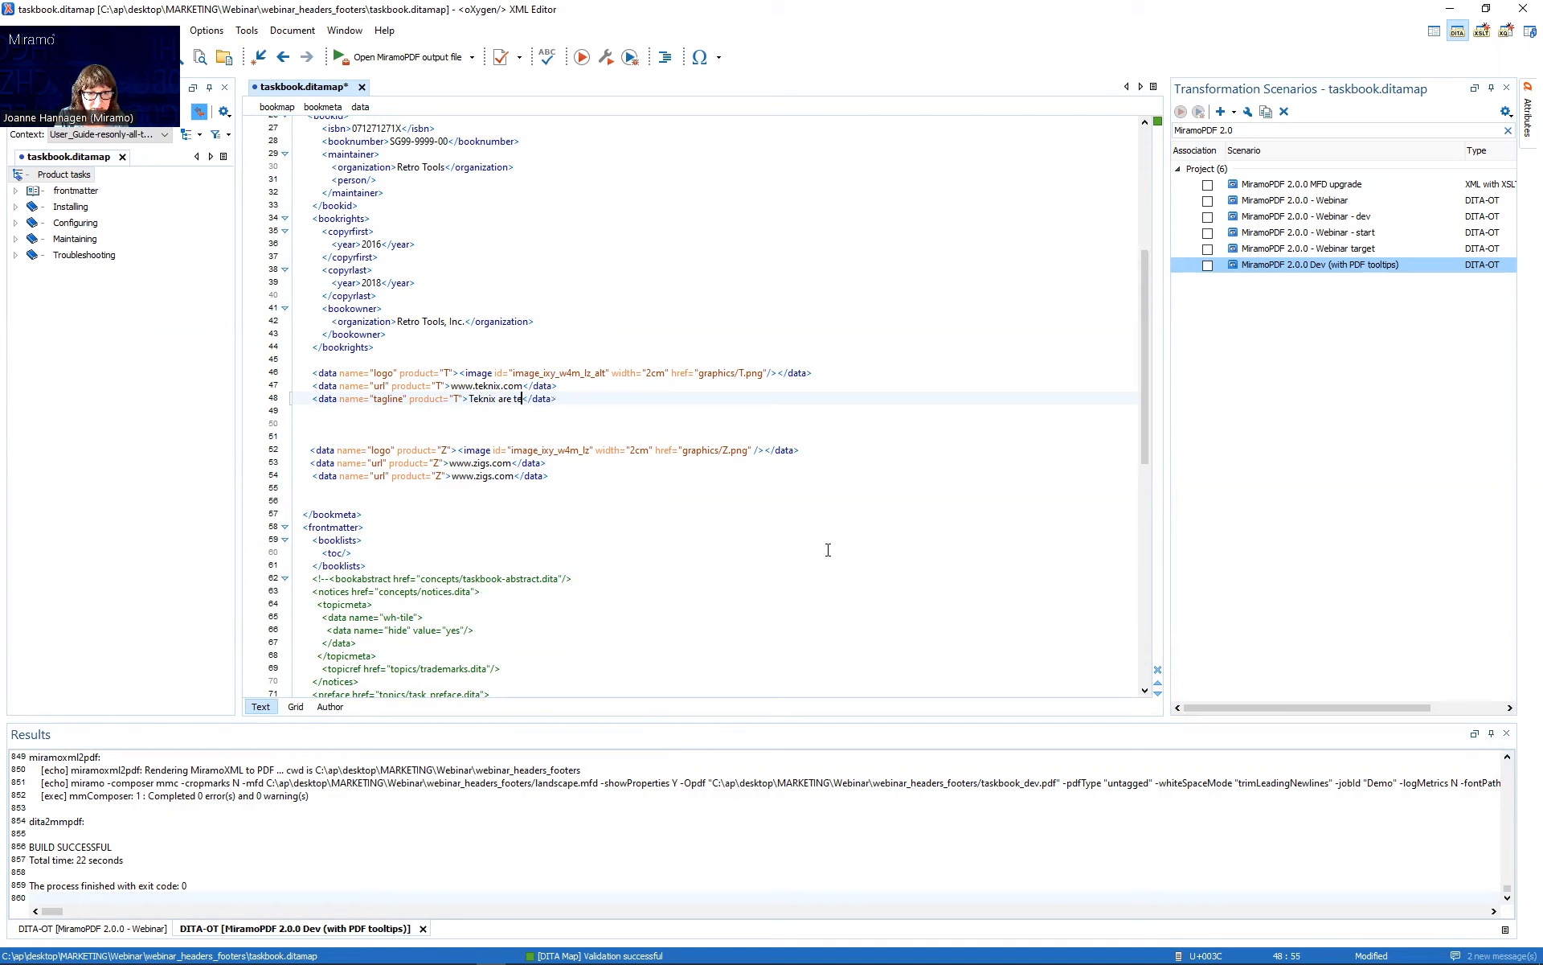
text(tastic)
double_click(378, 476)
text(tagline)
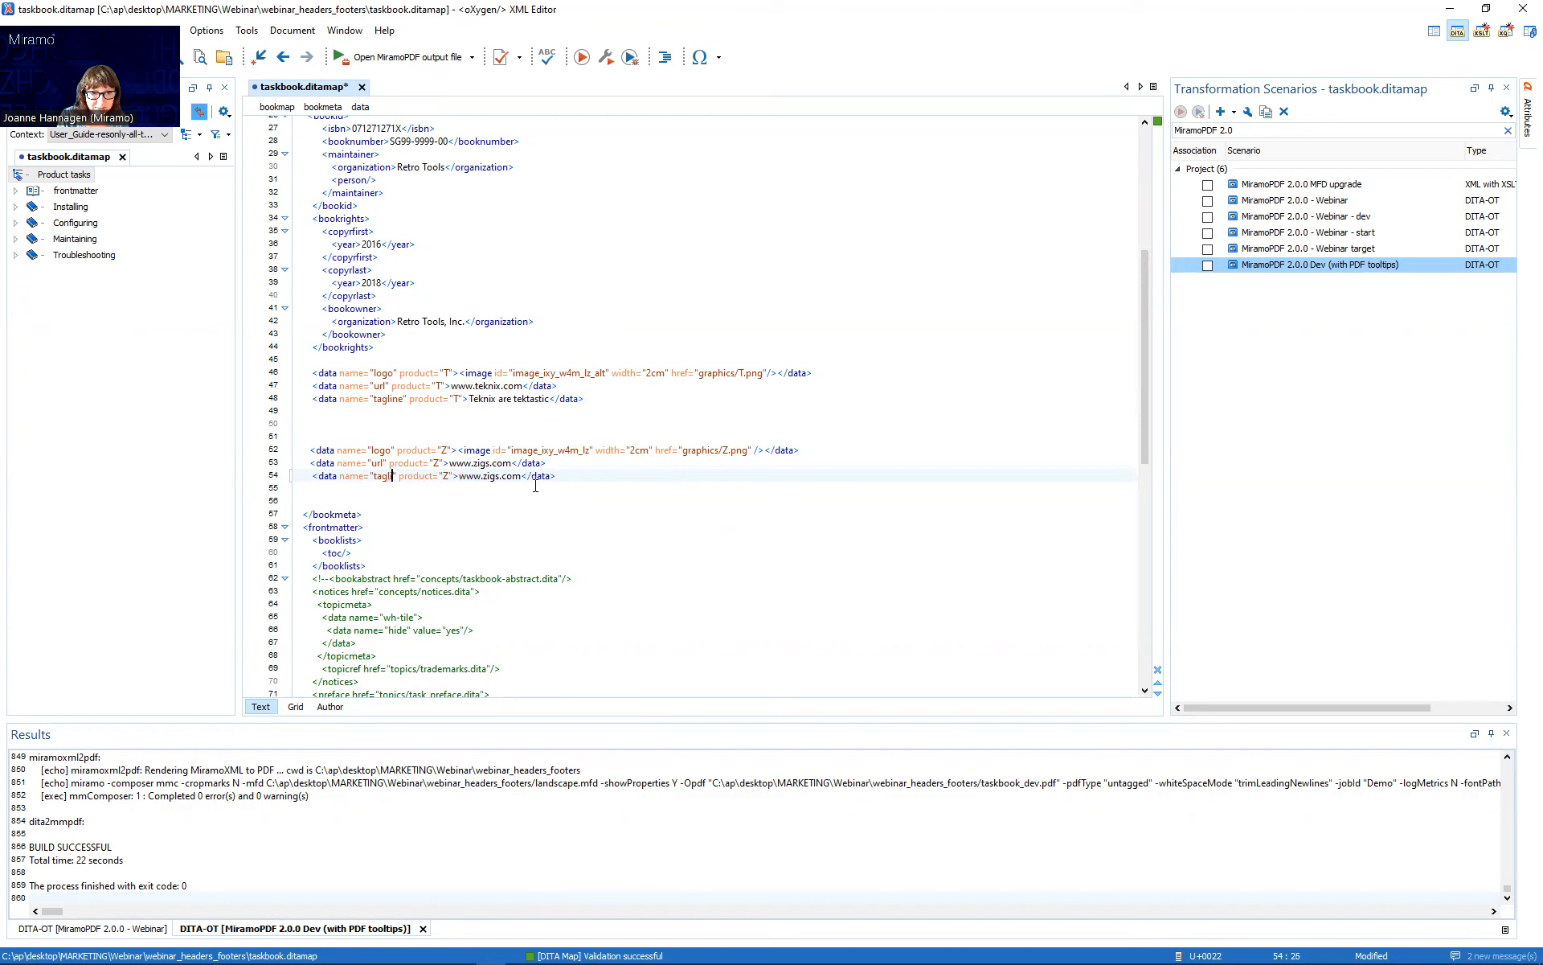
drag(531, 476, 472, 479)
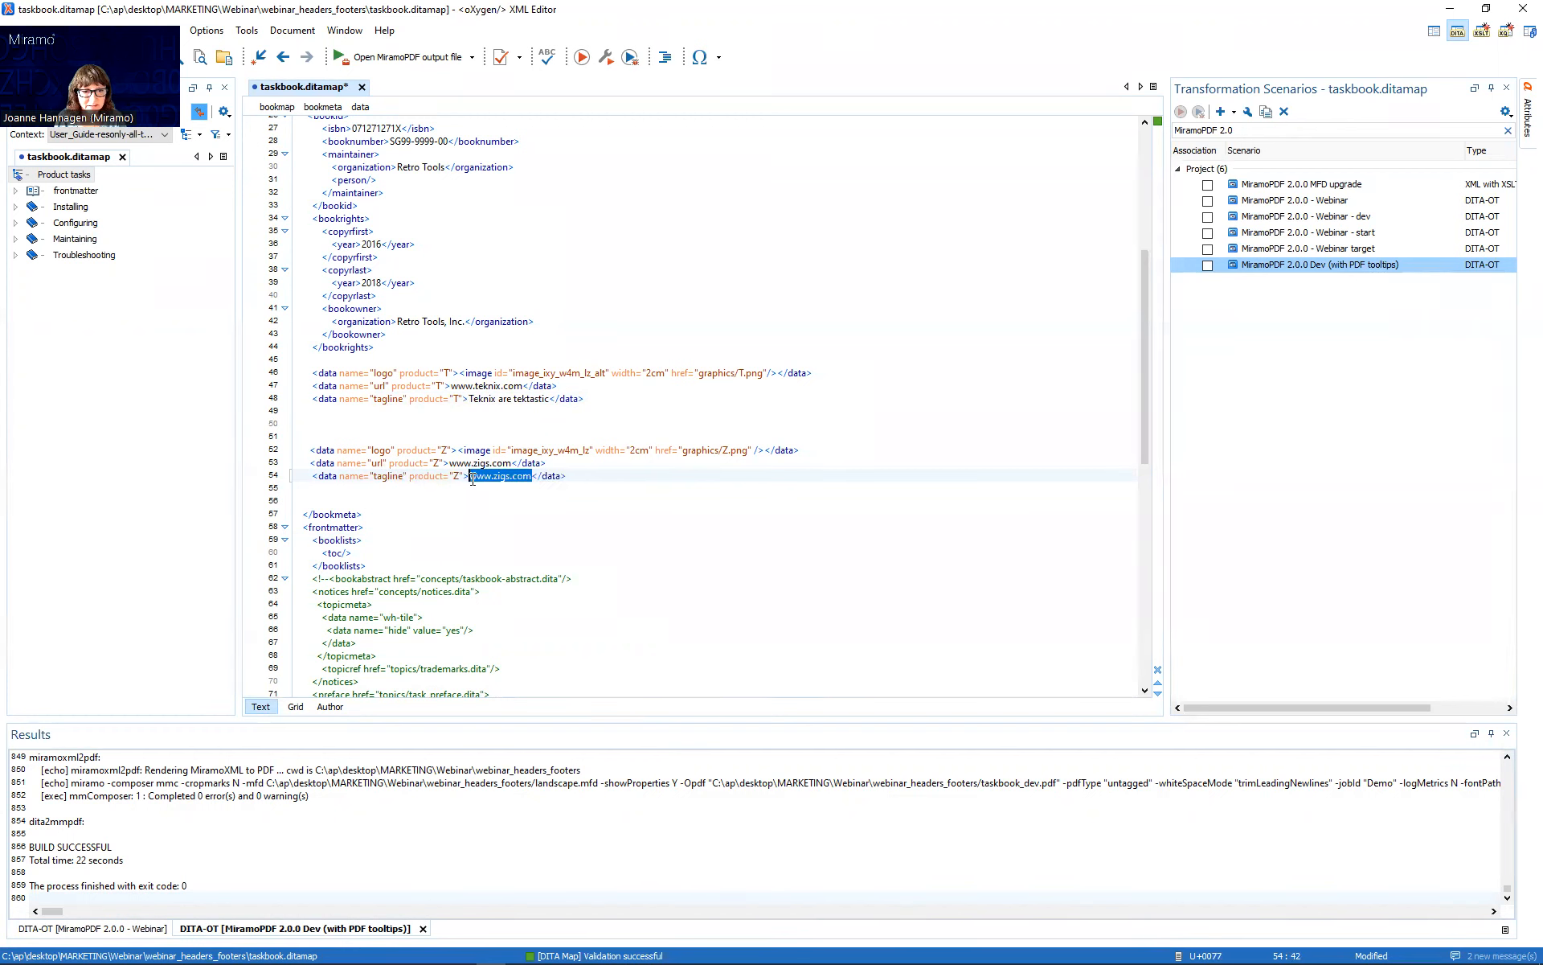